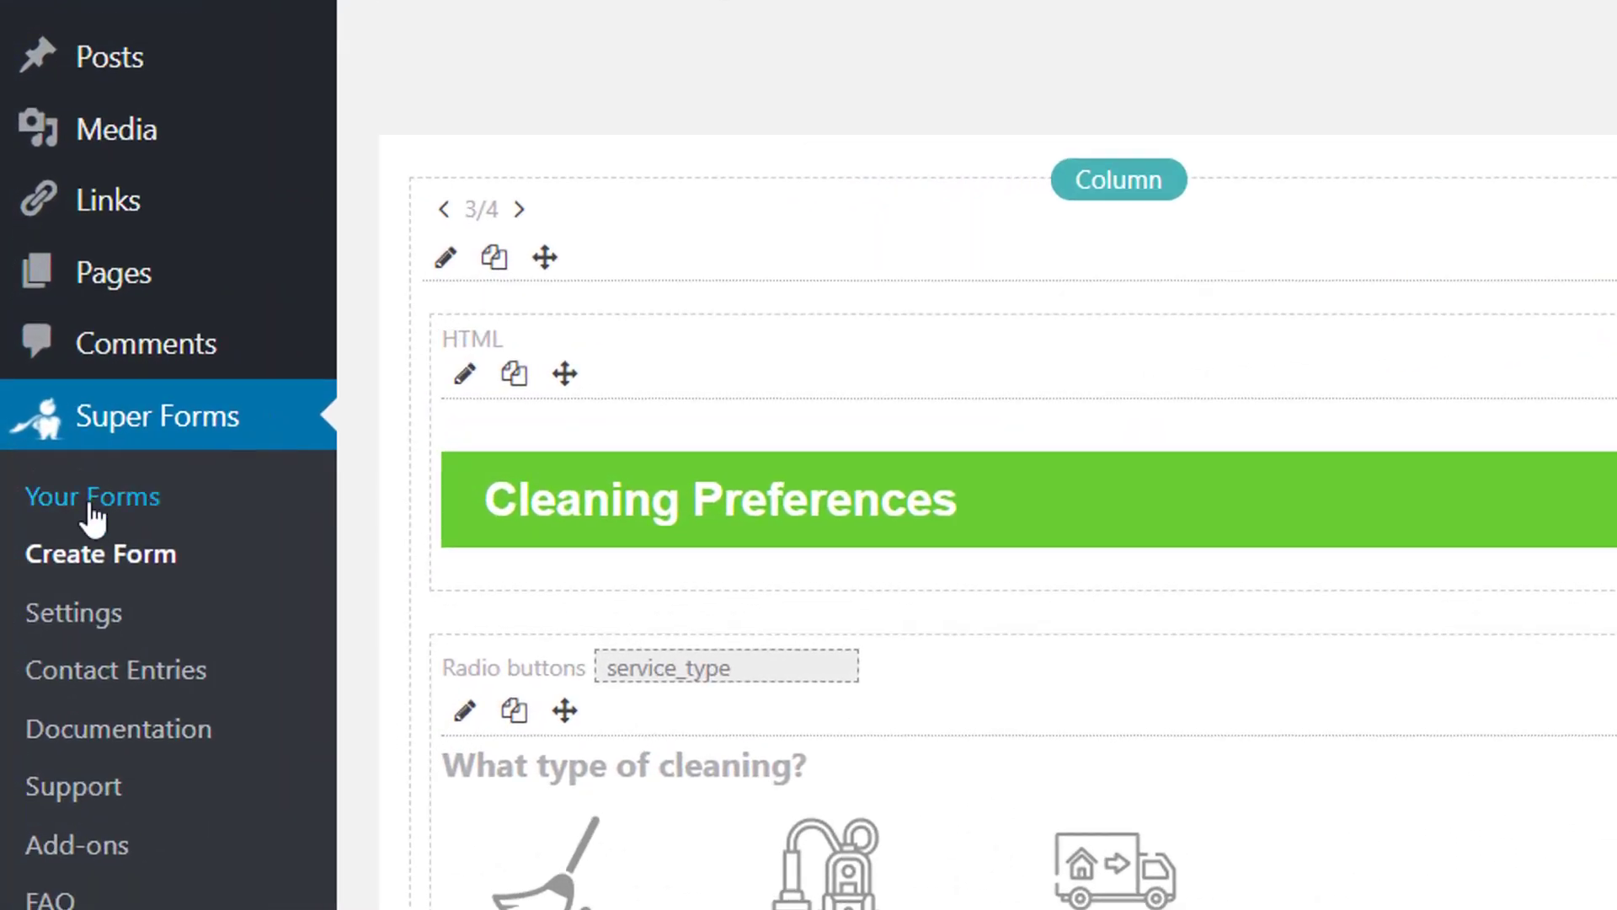
Step: Open Super Forms' Your Forms list to show the three published forms
{"action": "left_click", "coordinate": [91, 505]}
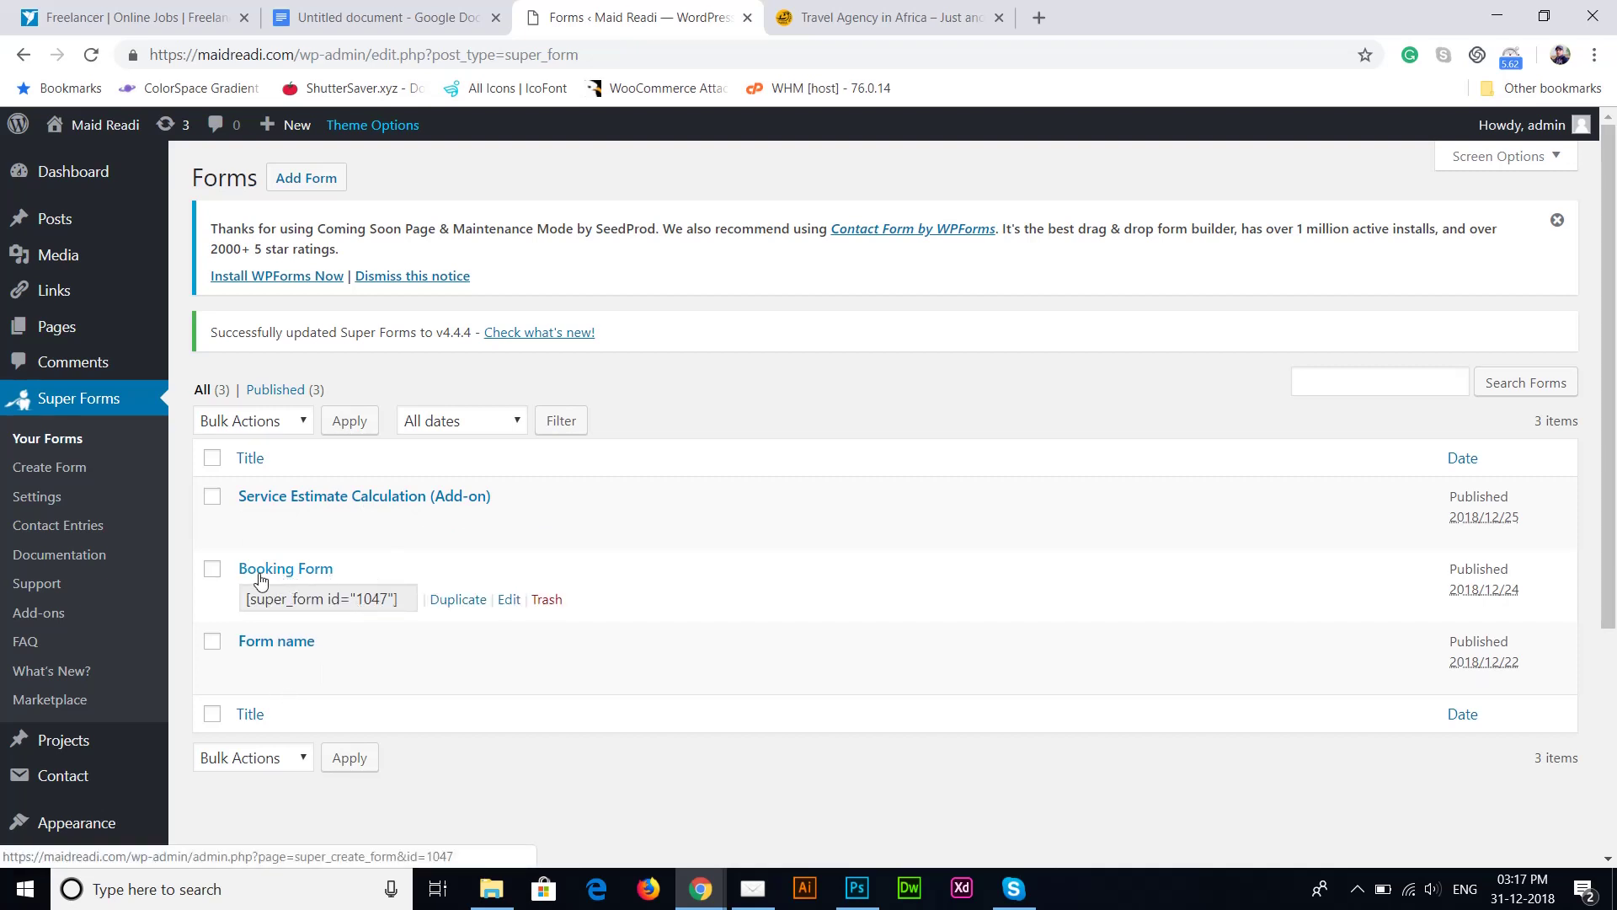
Step: Edit the Booking Form and scroll through its Cleaning Preferences and Subtotal layout
{"action": "left_click", "coordinate": [509, 600]}
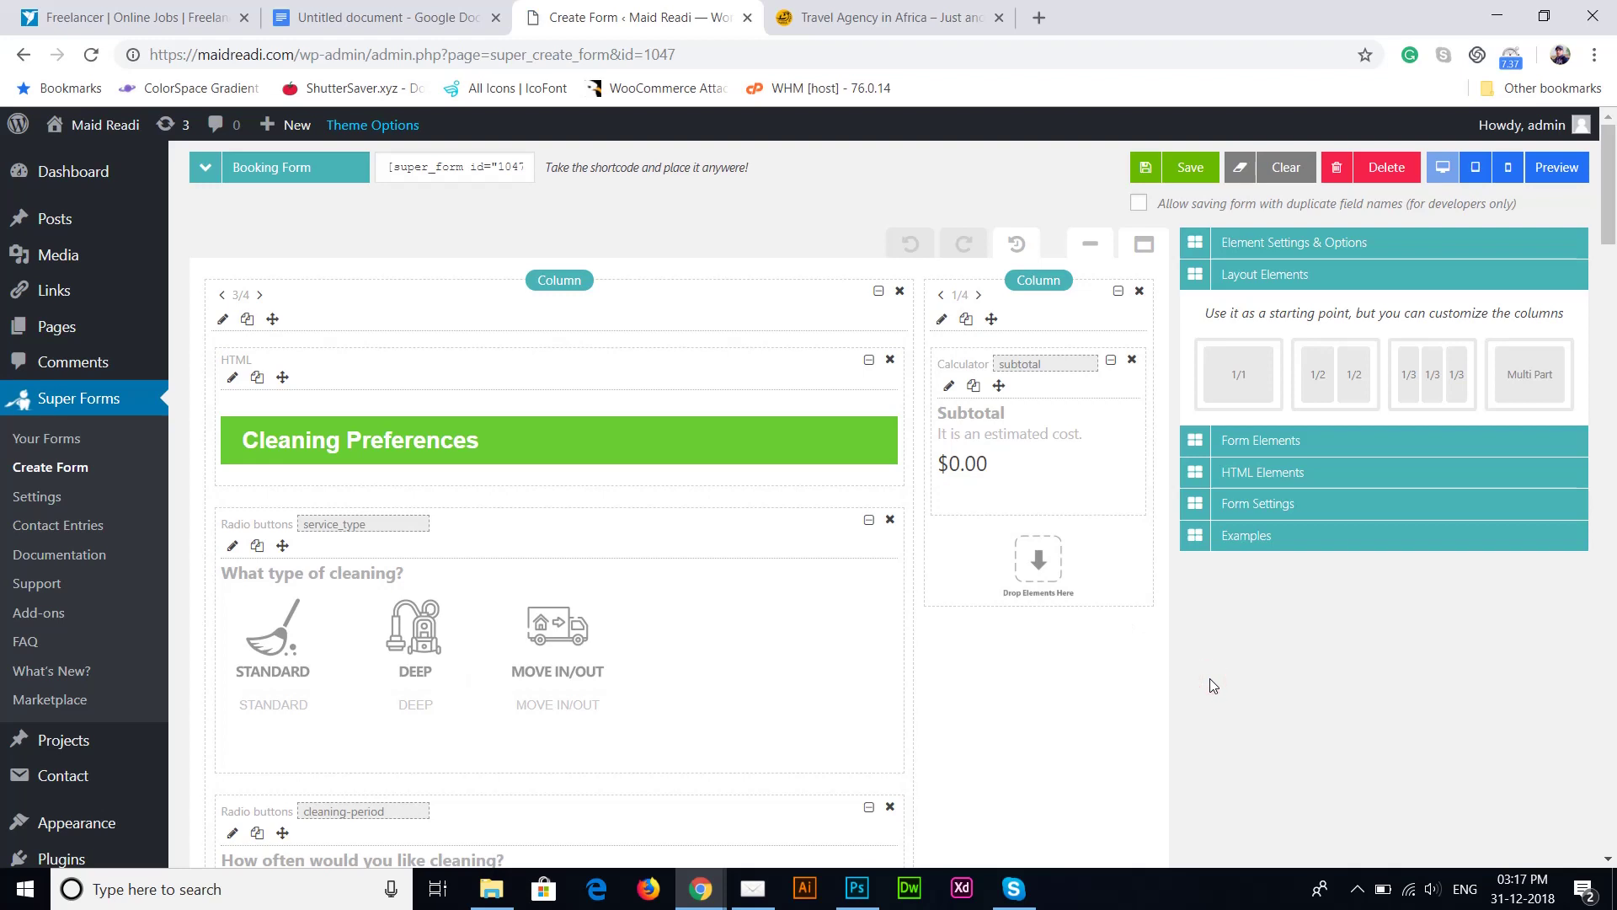
{"action": "scroll", "coordinate": [1209, 679], "scroll_direction": "down", "scroll_amount": 3}
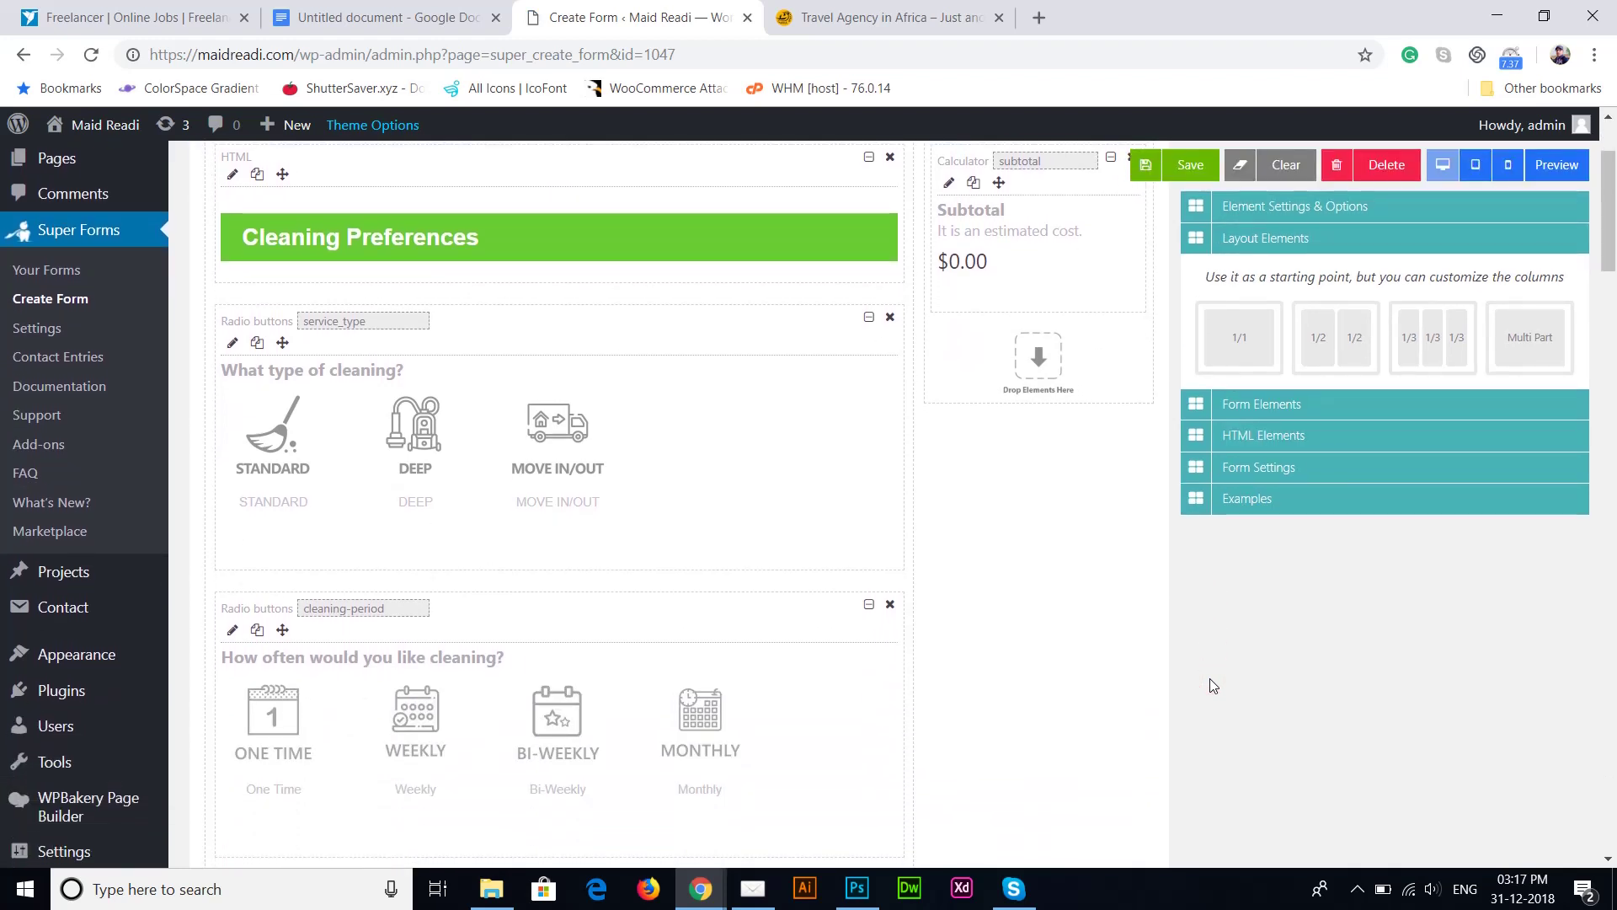
{"action": "scroll", "coordinate": [1209, 679], "scroll_direction": "up", "scroll_amount": 3}
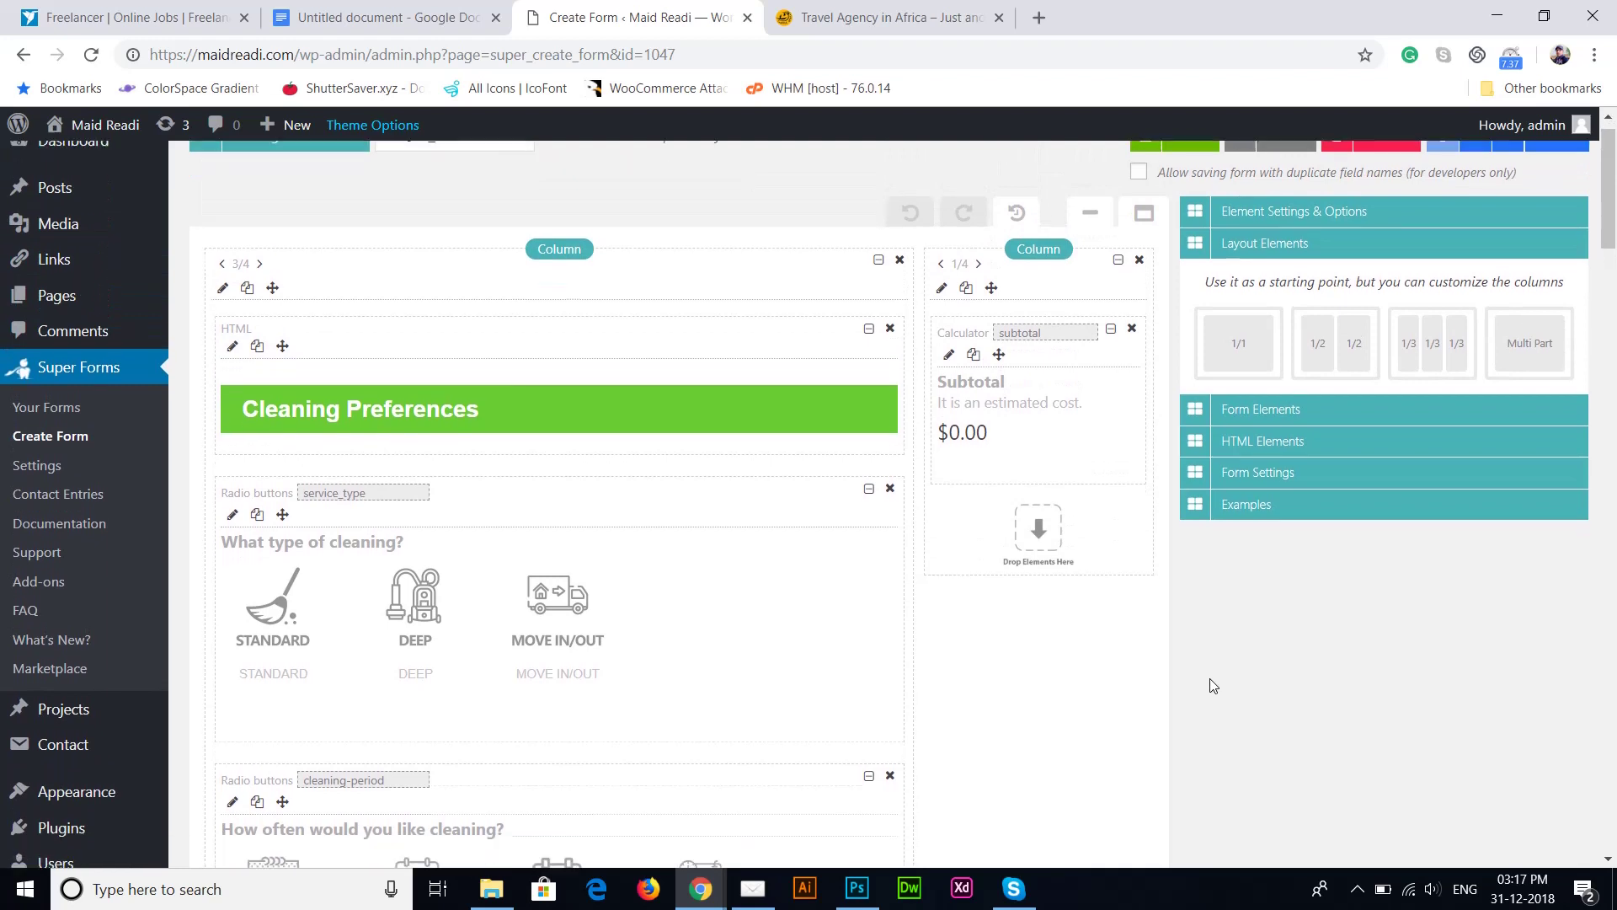
{"action": "scroll", "coordinate": [1213, 685], "scroll_direction": "down", "scroll_amount": 2}
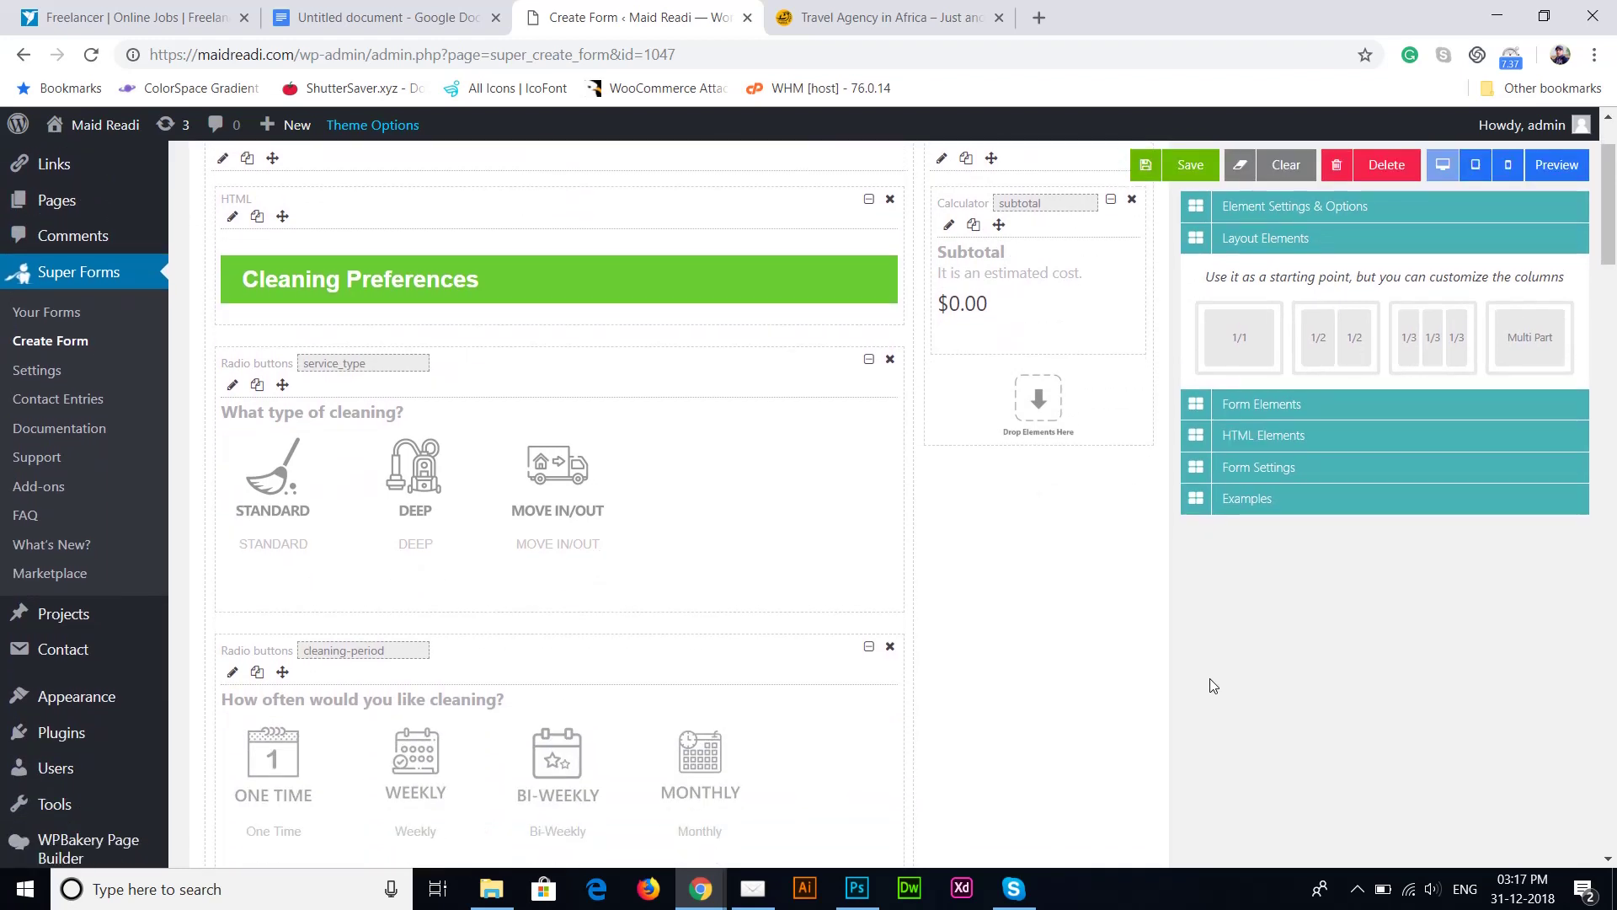
{"action": "scroll", "coordinate": [1213, 685], "scroll_direction": "up", "scroll_amount": 2}
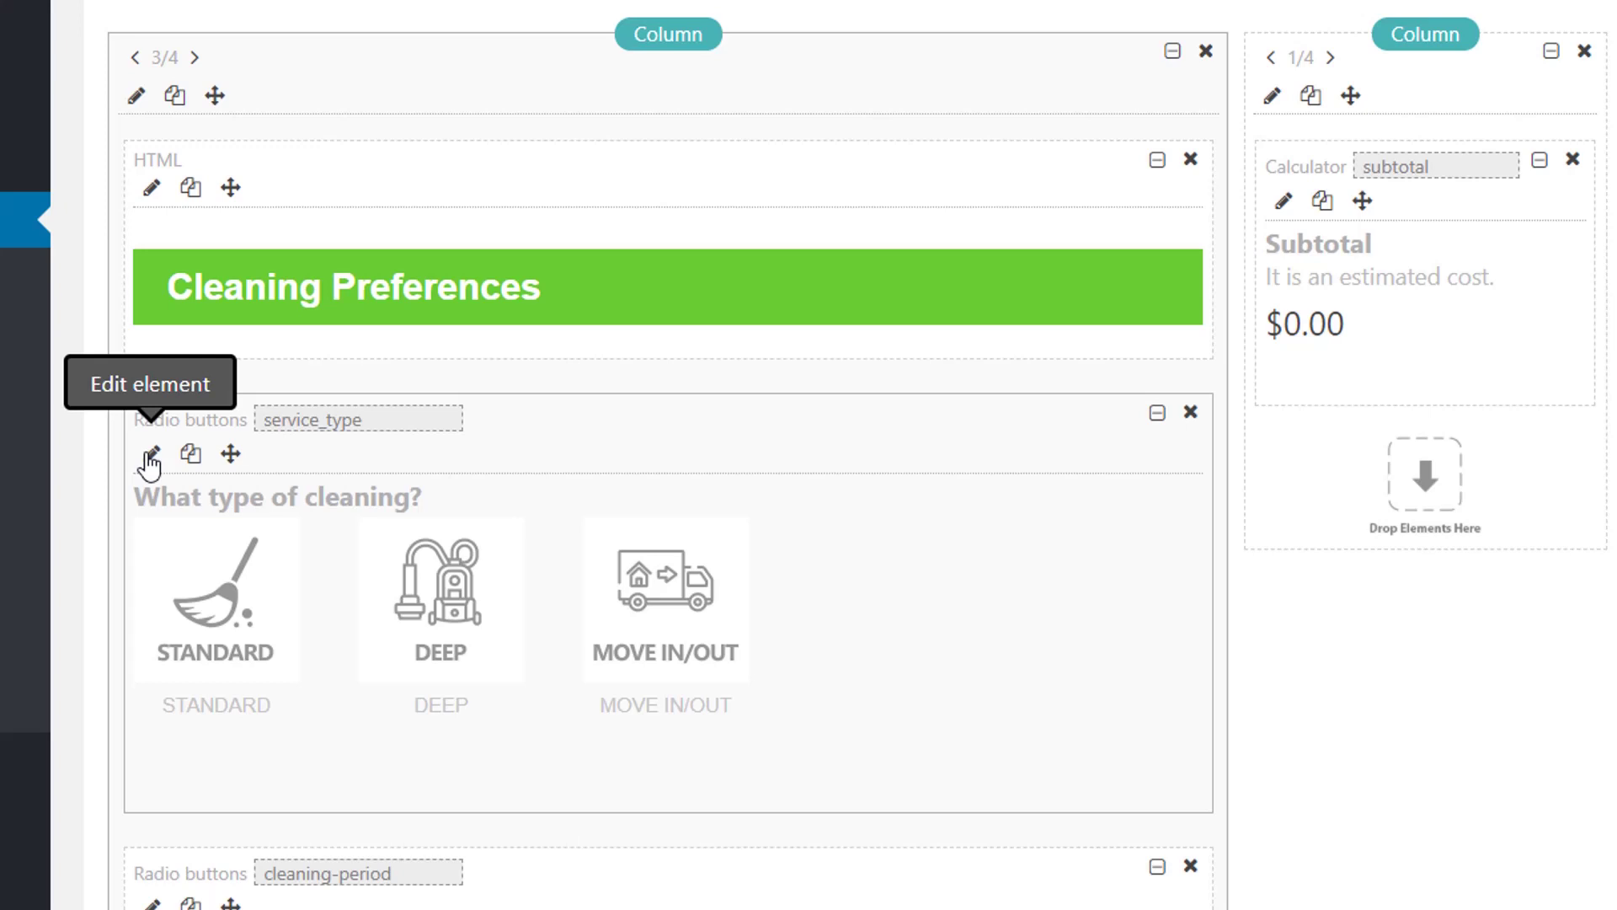
Step: Open the service_type radio settings and inspect the STANDARD, DEEP and MOVE IN/OUT labels
{"action": "left_click", "coordinate": [151, 455]}
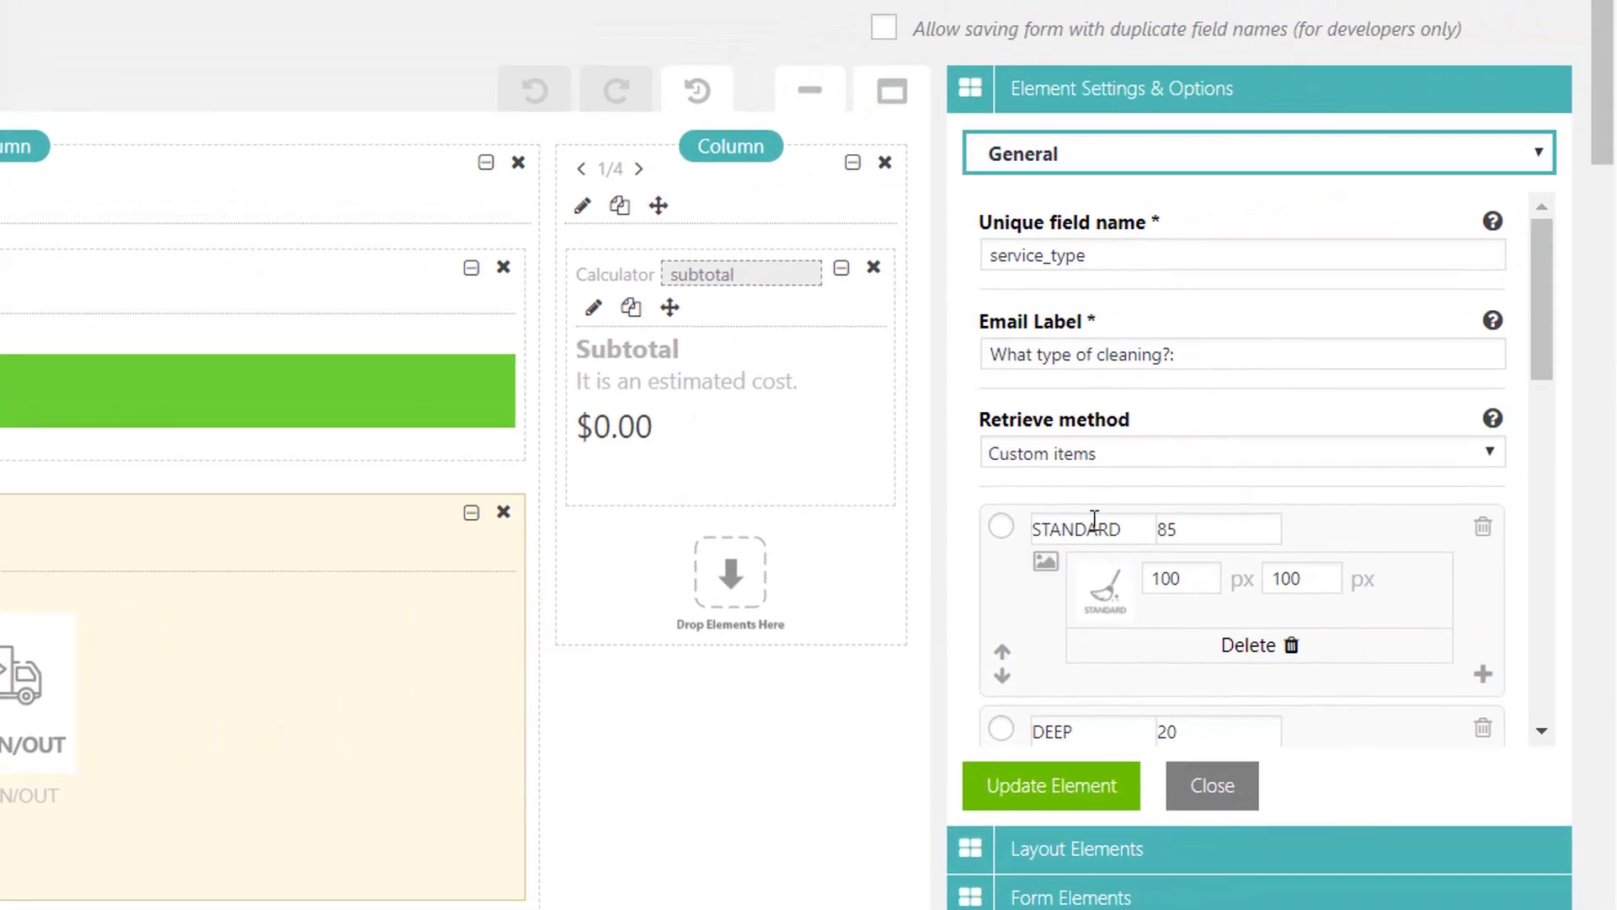
{"action": "left_click", "coordinate": [1092, 527]}
{"action": "double_click", "coordinate": [1126, 532]}
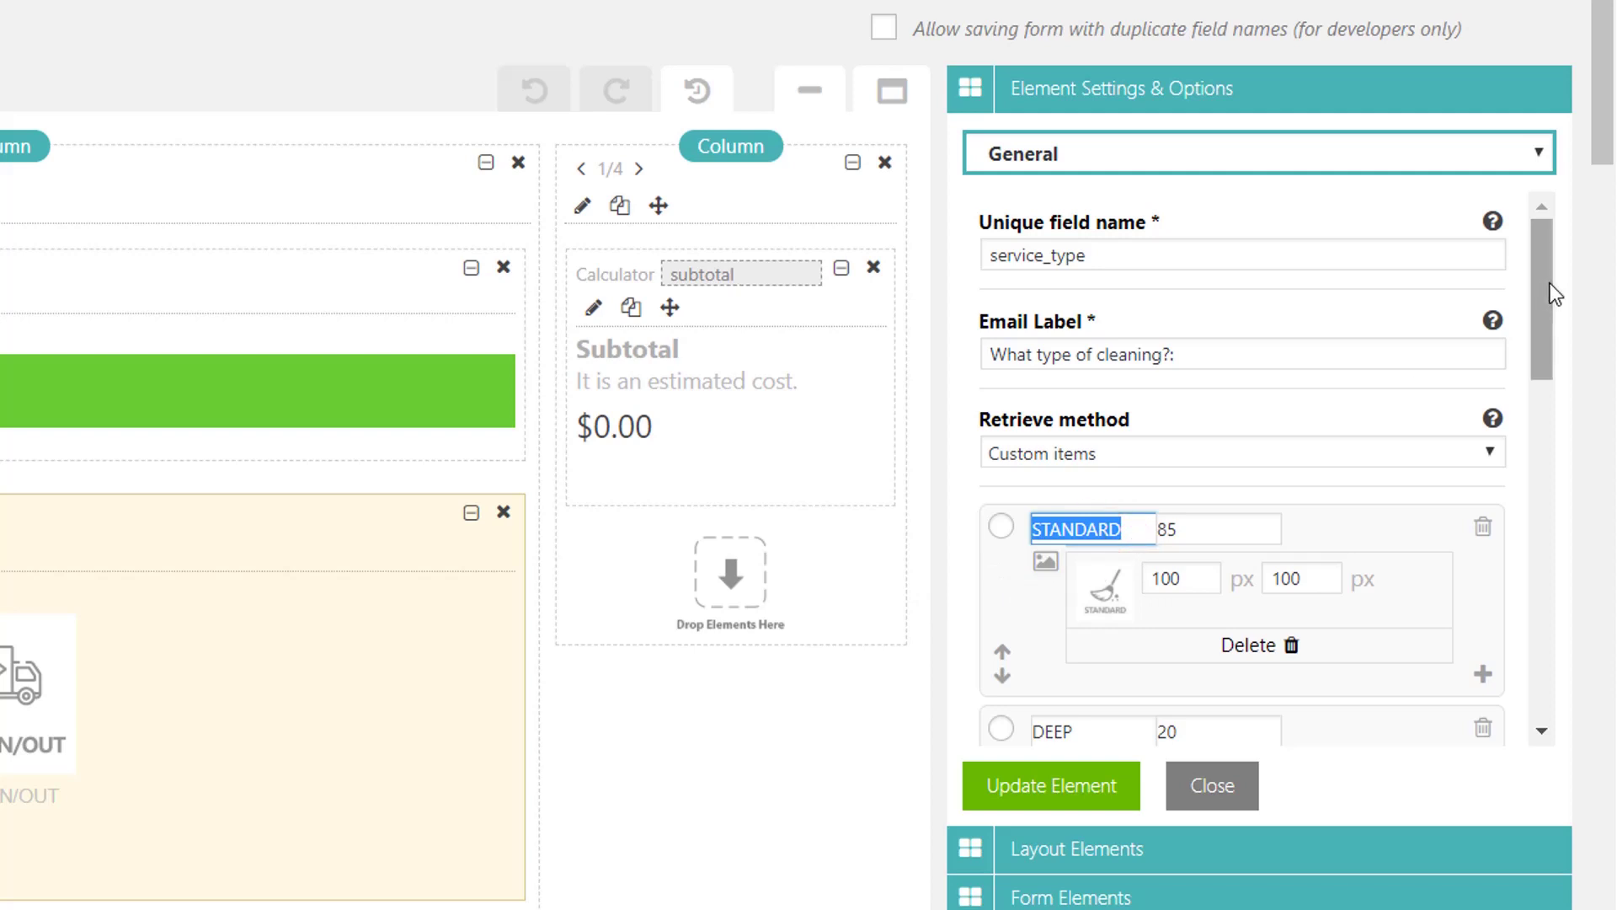
{"action": "left_click_drag", "start_coordinate": [1549, 283], "coordinate": [1548, 356]}
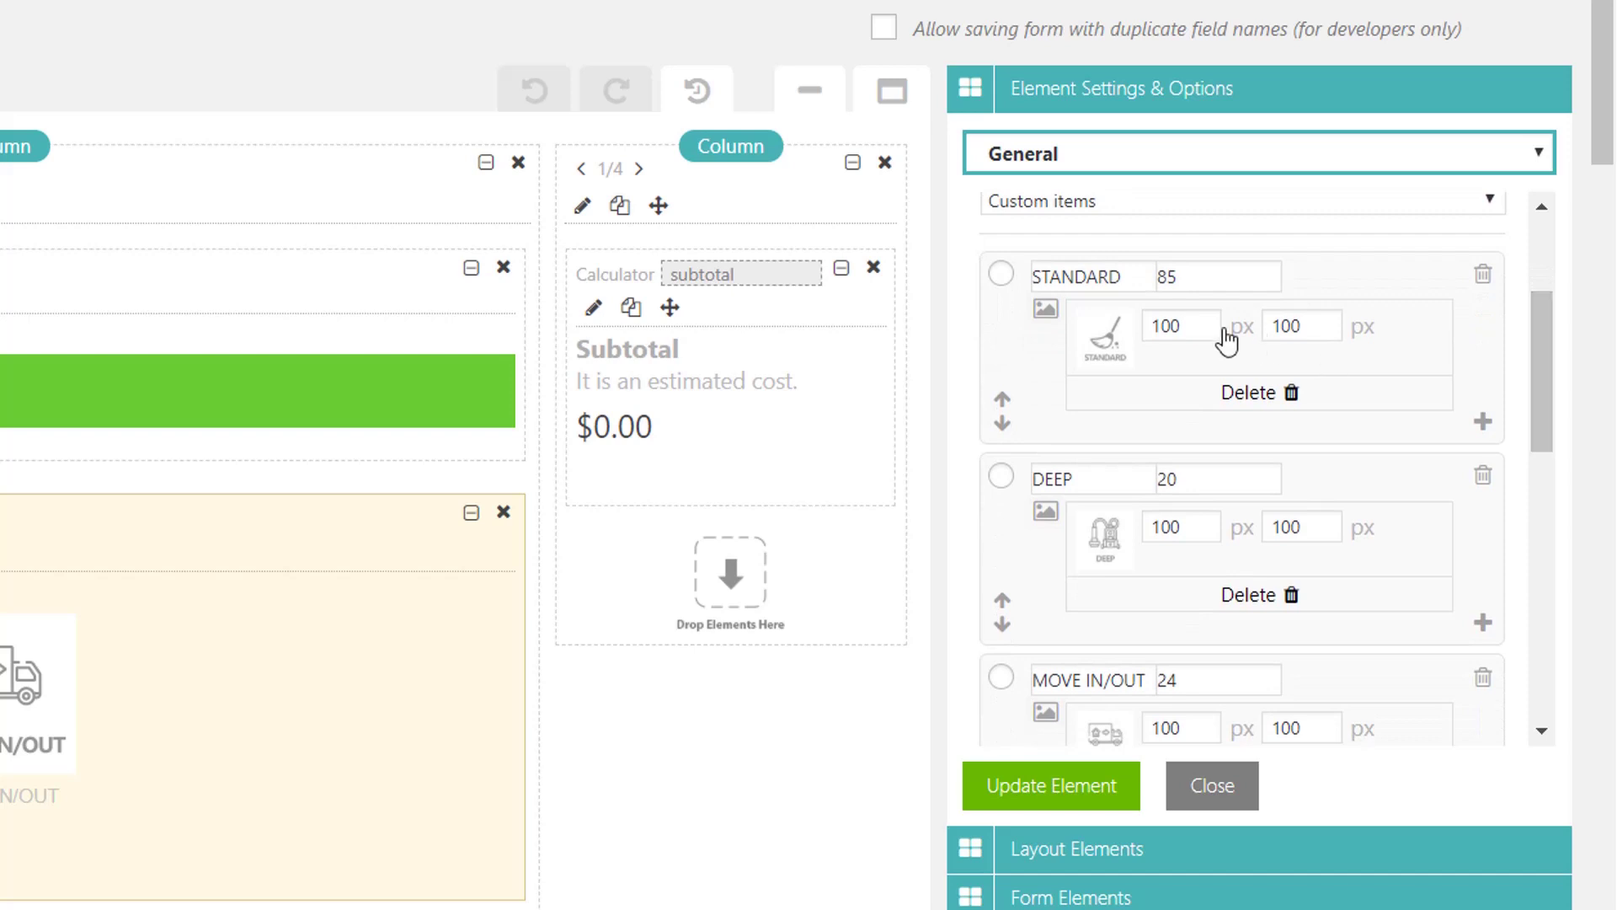
{"action": "double_click", "coordinate": [1130, 279]}
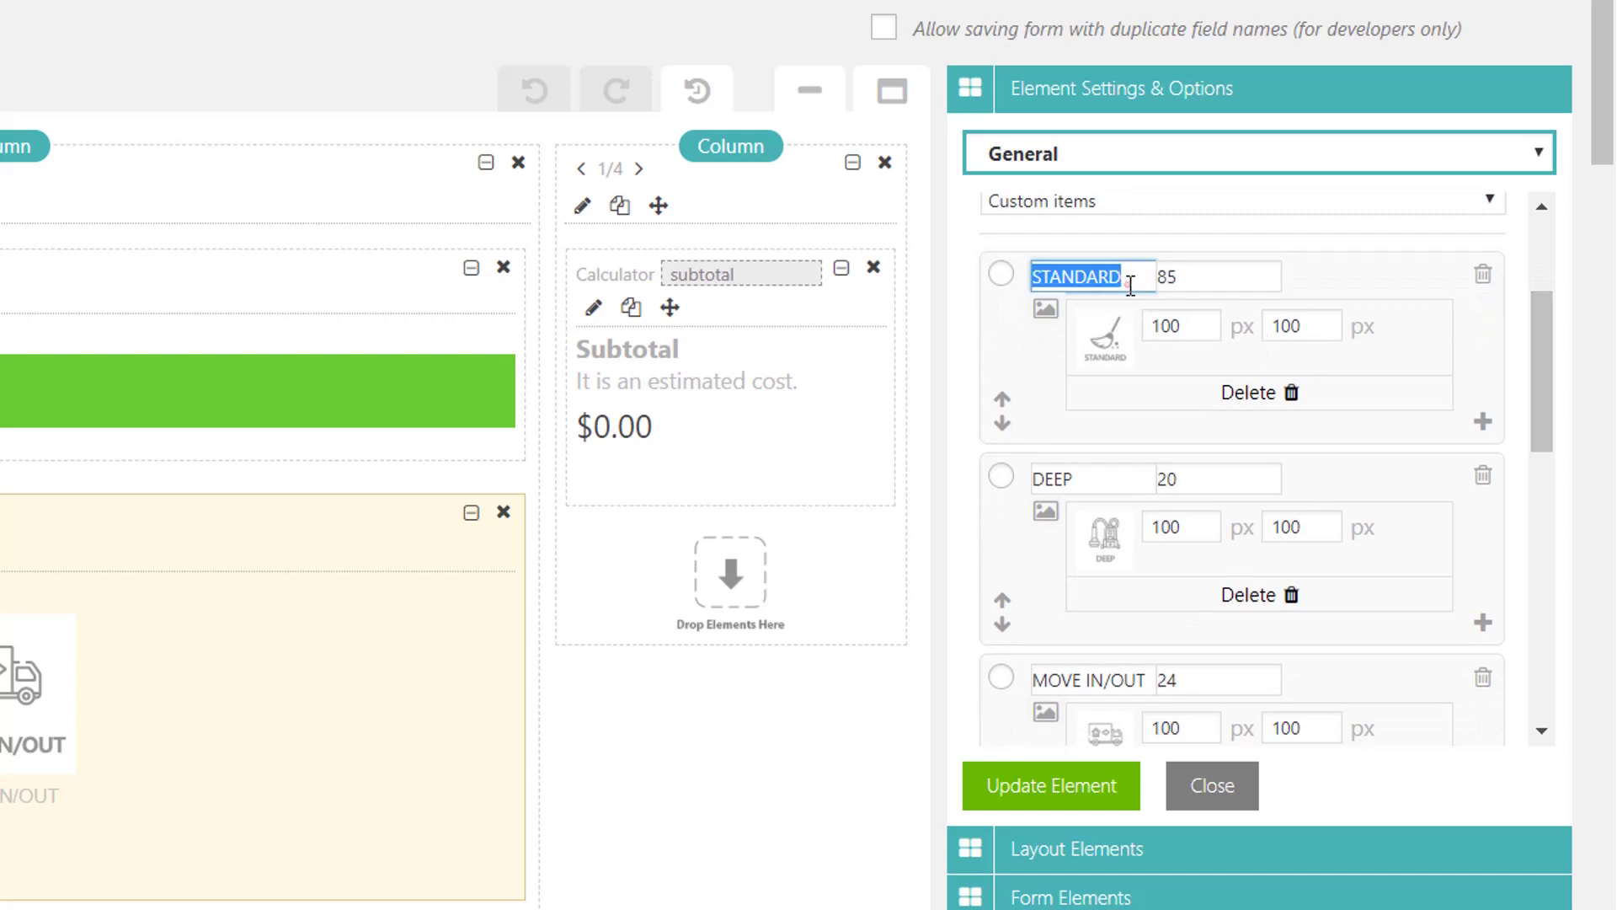
{"action": "double_click", "coordinate": [1063, 476]}
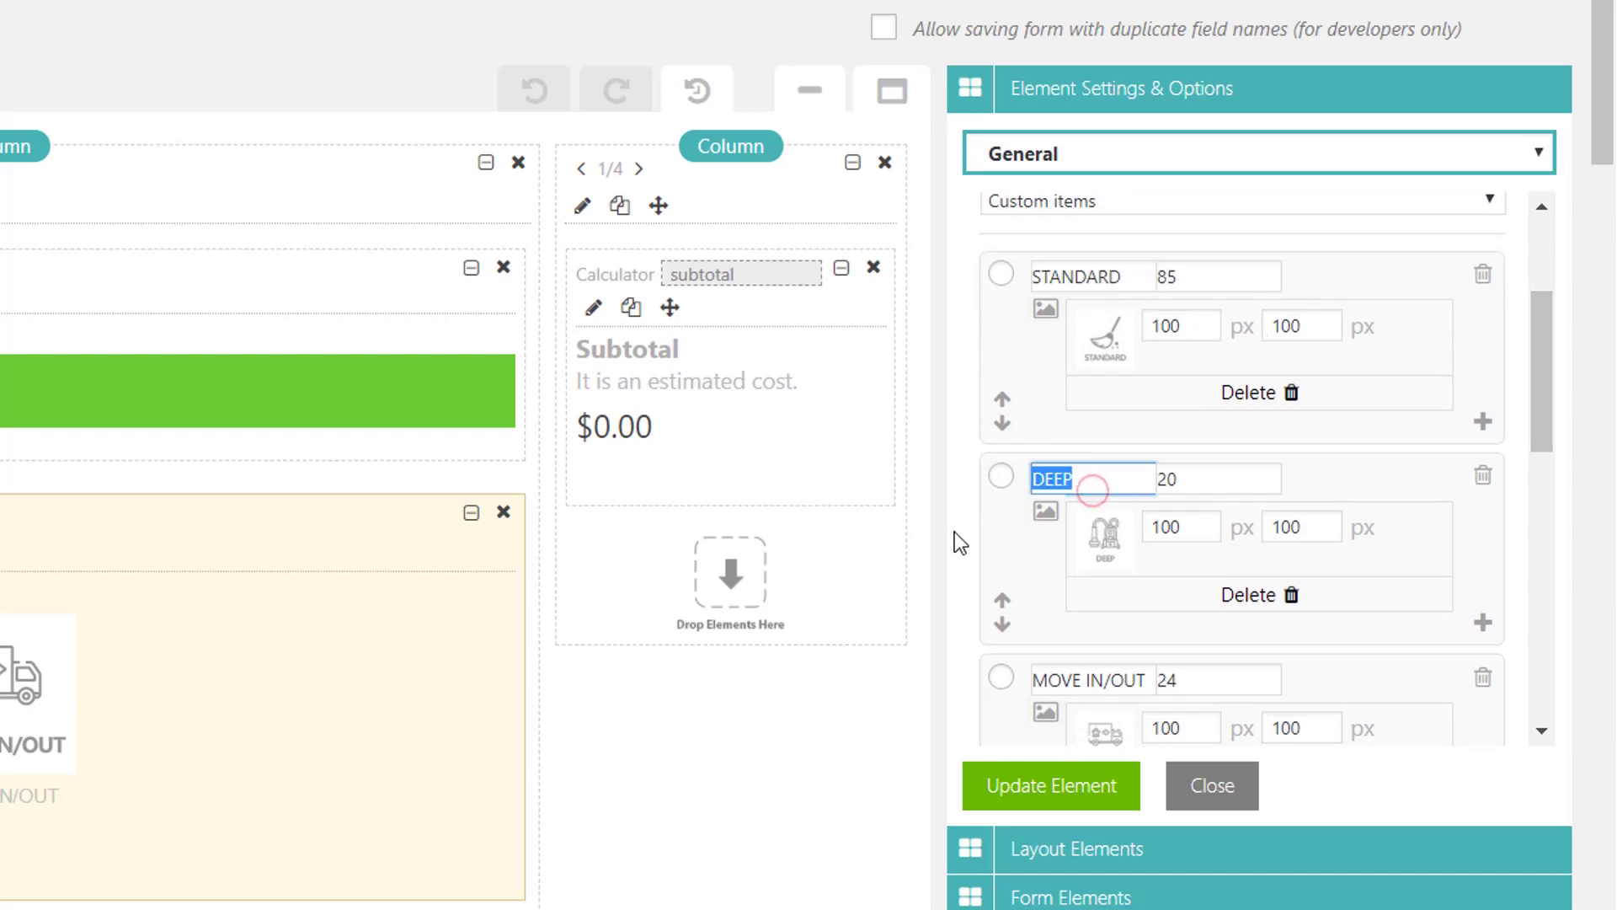
{"action": "left_click", "coordinate": [1141, 680]}
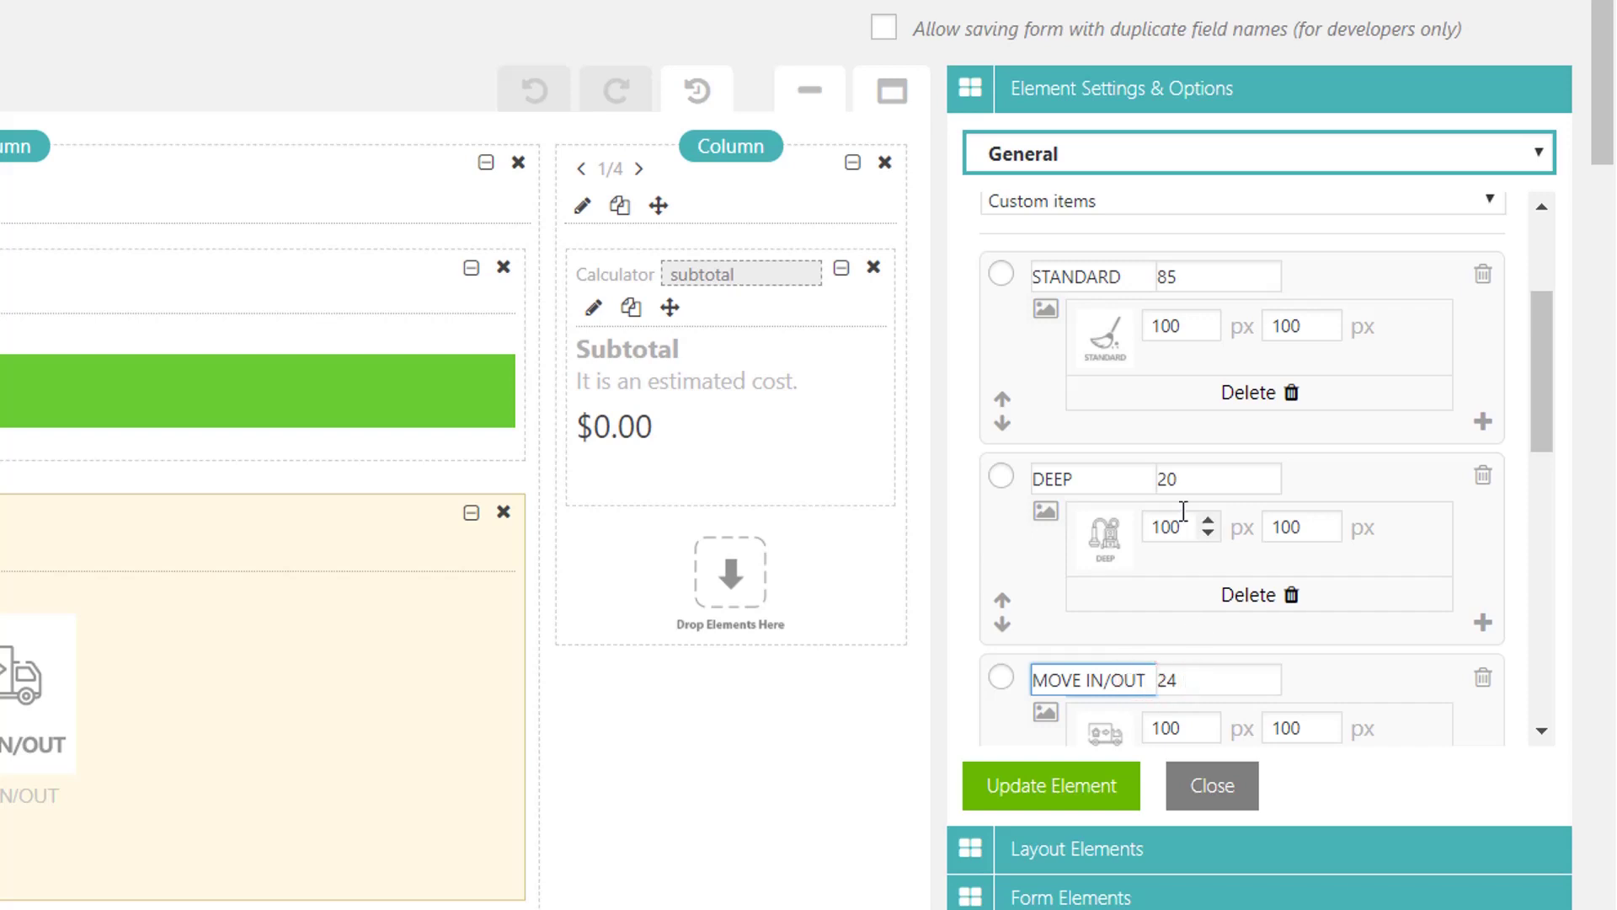
Step: Check the option values: STANDARD 85, DEEP 20, MOVE IN/OUT 24
{"action": "double_click", "coordinate": [1202, 270]}
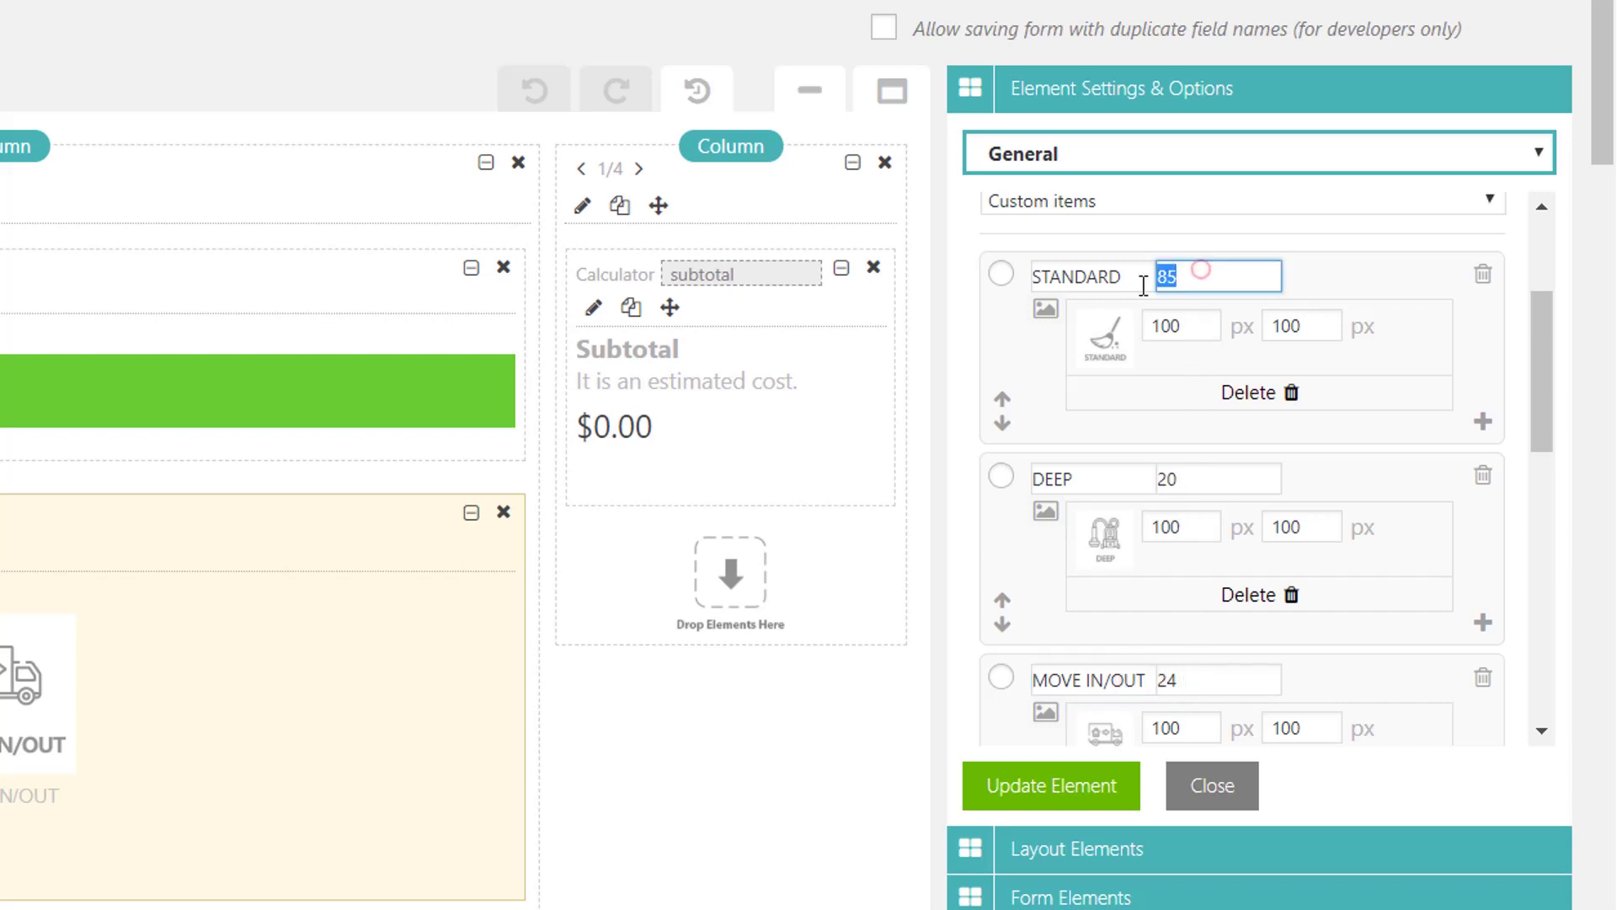
{"action": "double_click", "coordinate": [1208, 481]}
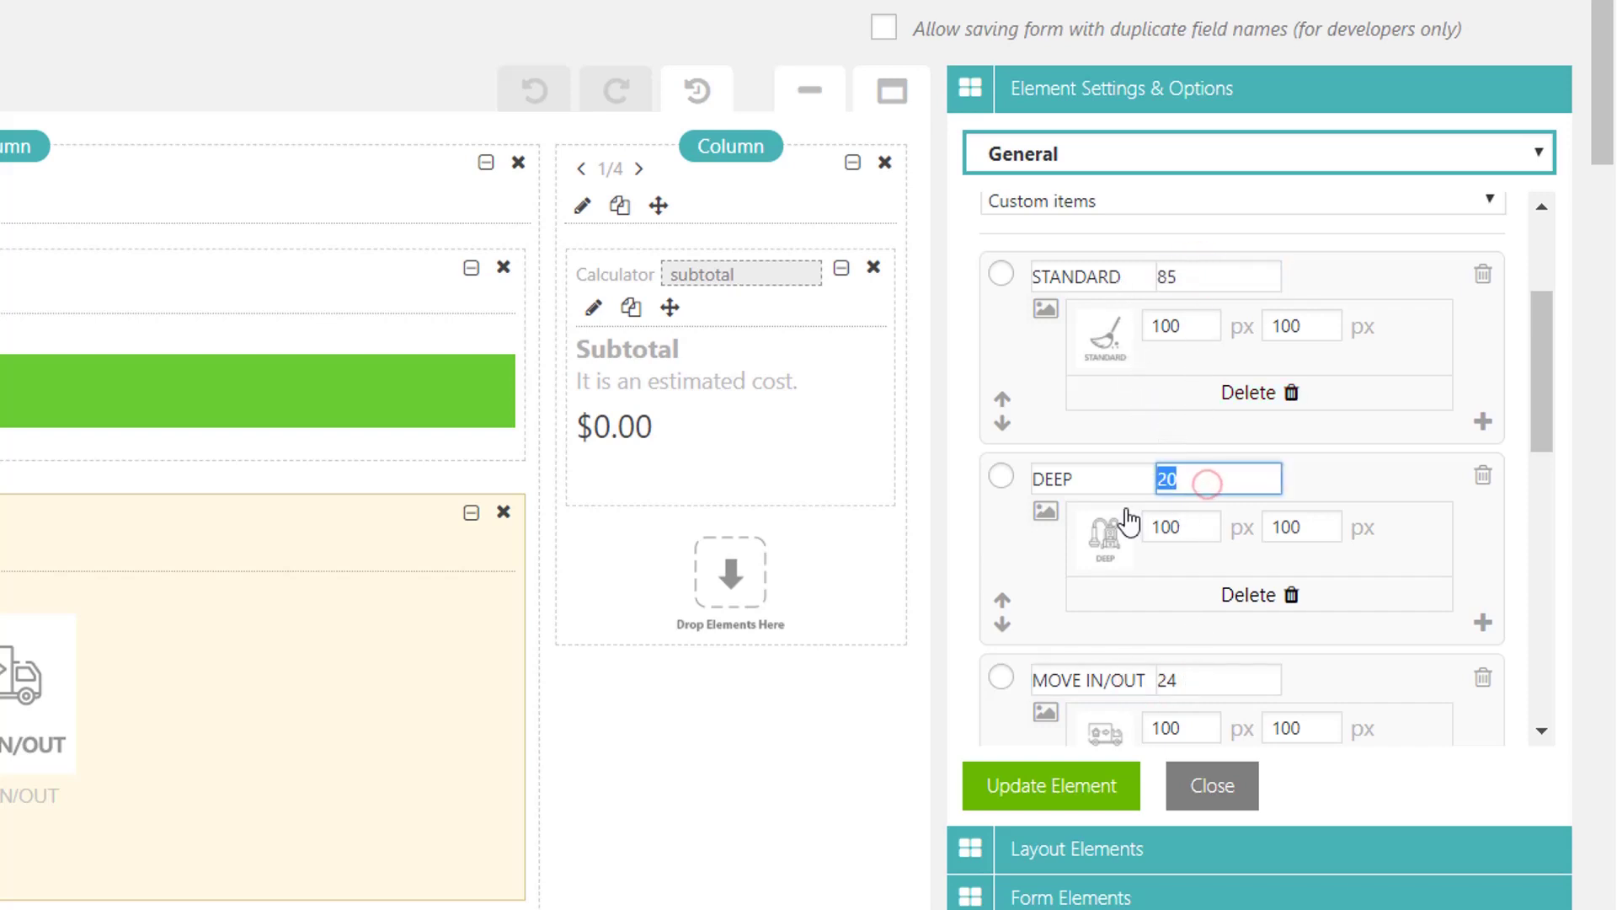
{"action": "left_click", "coordinate": [1209, 671]}
{"action": "double_click", "coordinate": [1209, 673]}
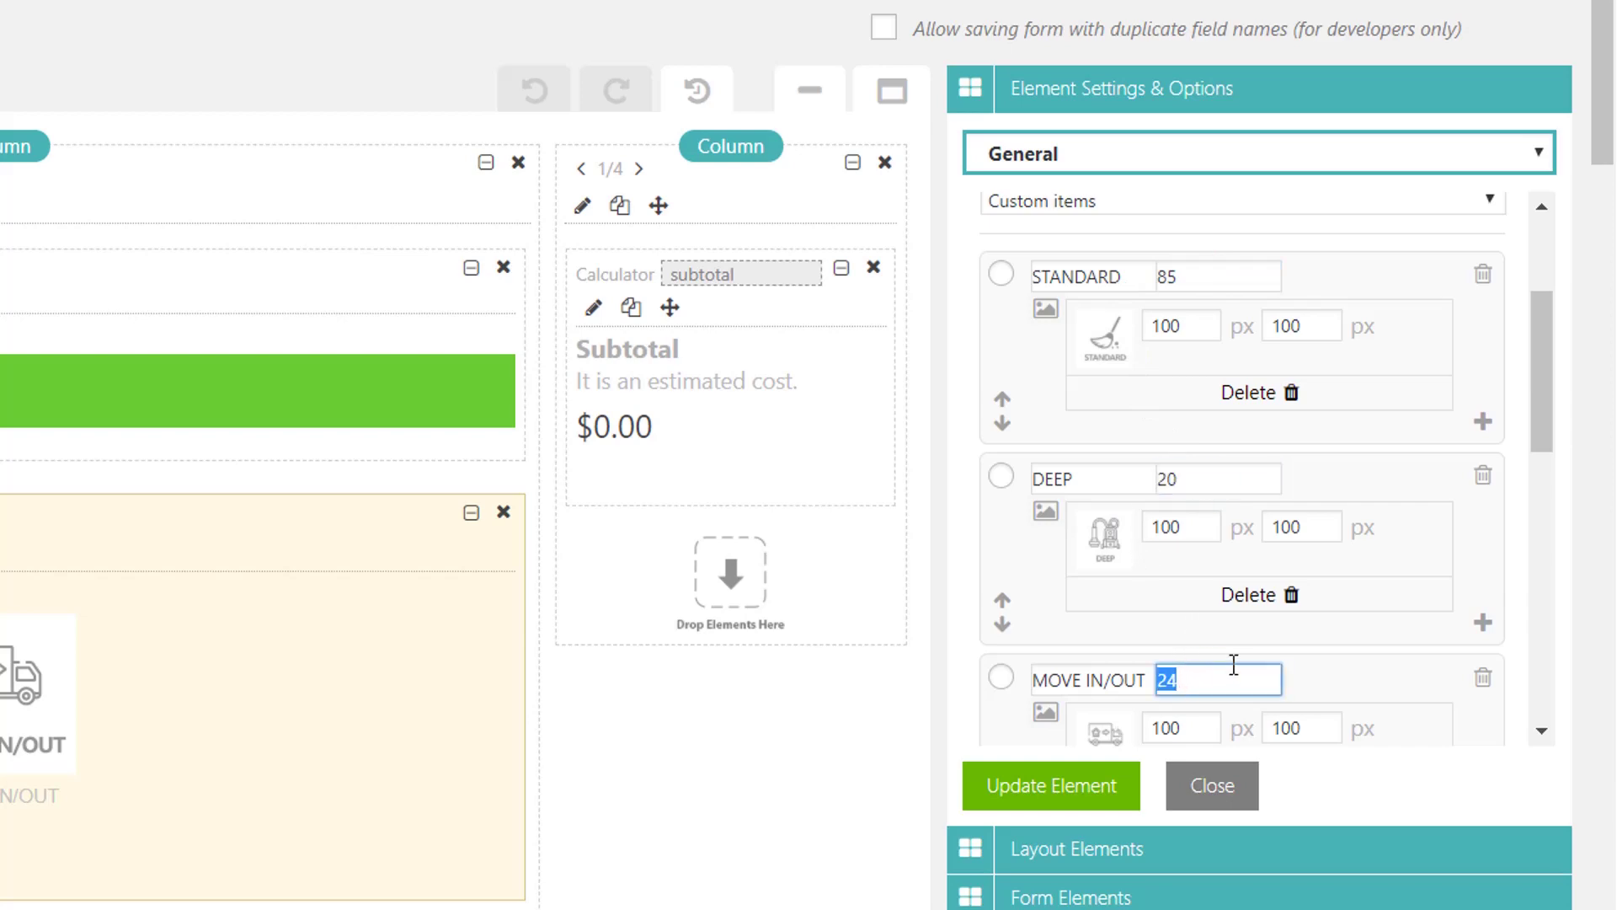
Step: Close the service_type element settings
{"action": "left_click", "coordinate": [1216, 781]}
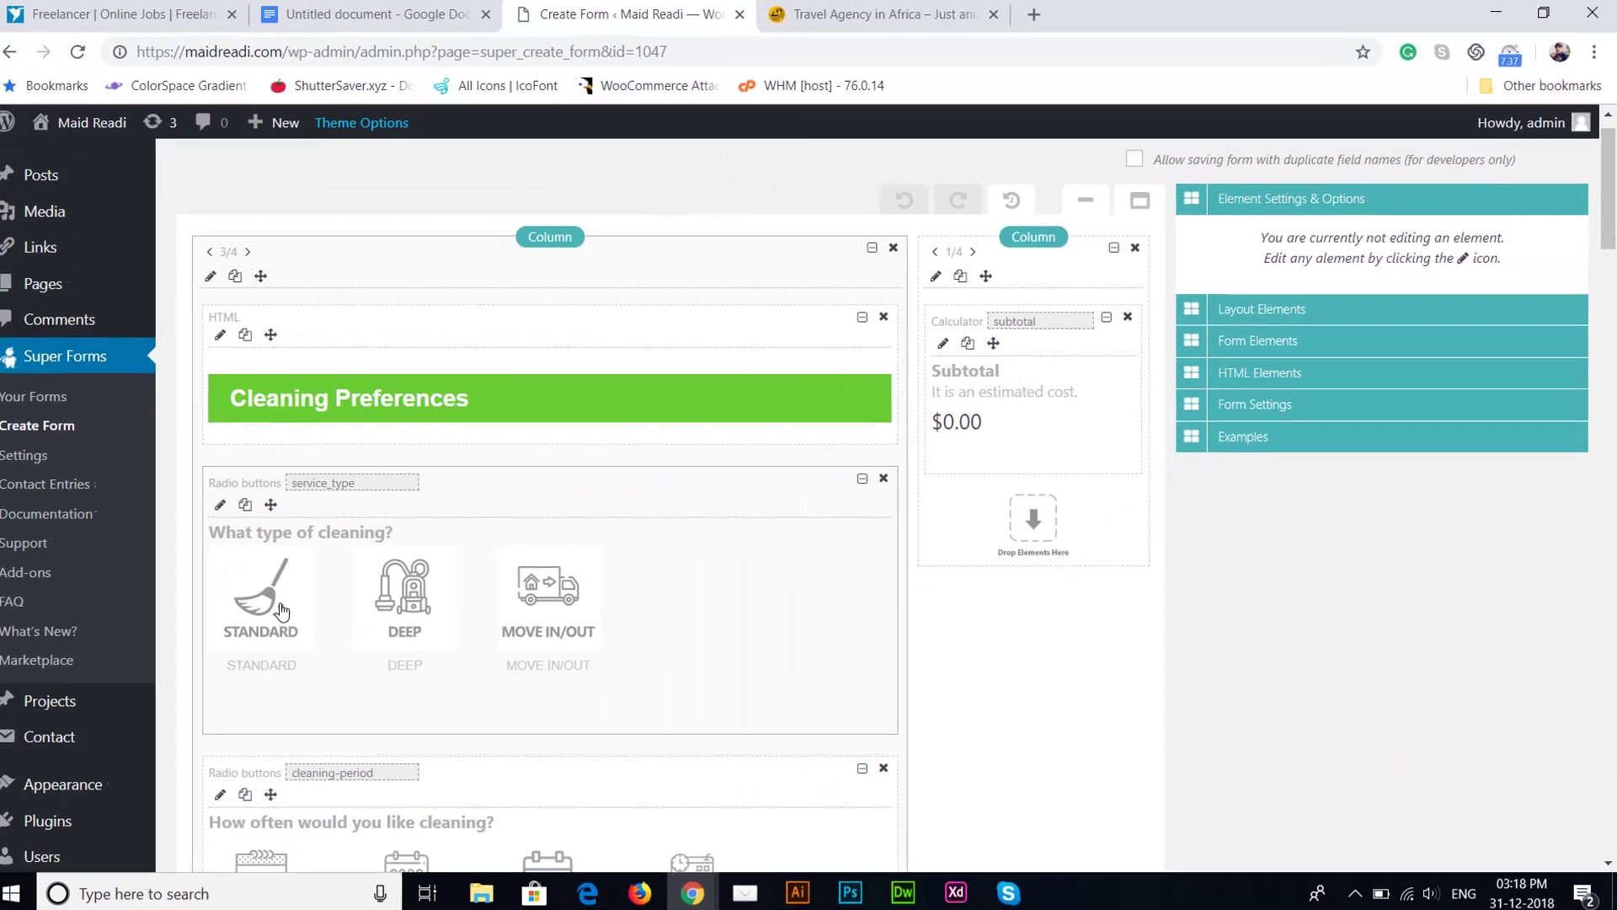
{"action": "left_click", "coordinate": [291, 605]}
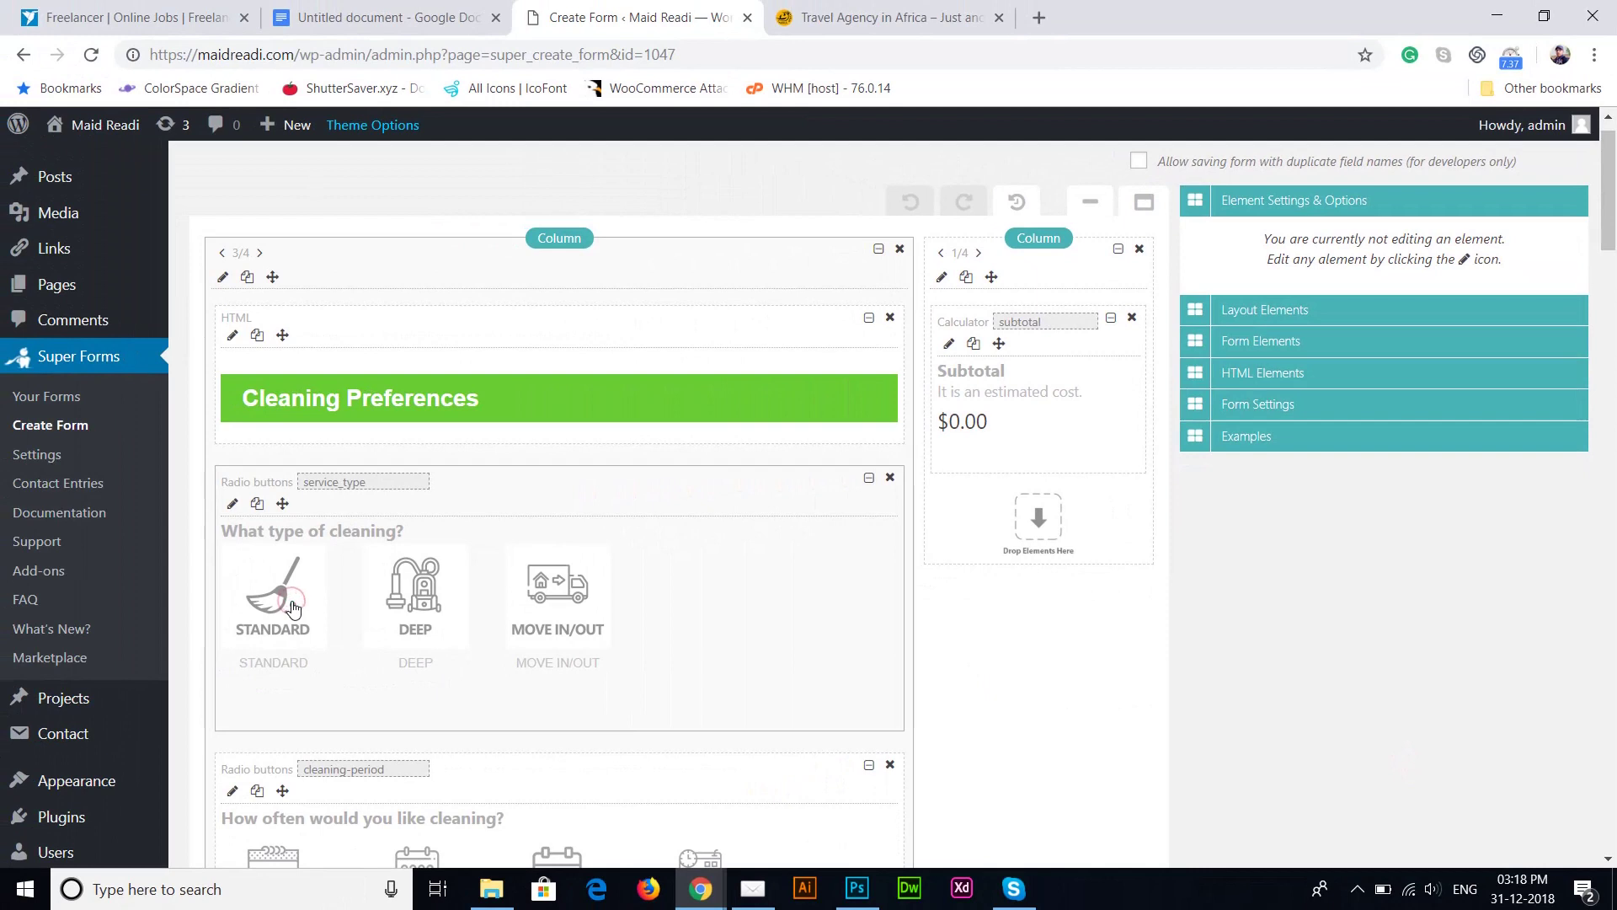
{"action": "scroll", "coordinate": [1611, 185], "scroll_direction": "up", "scroll_amount": 1}
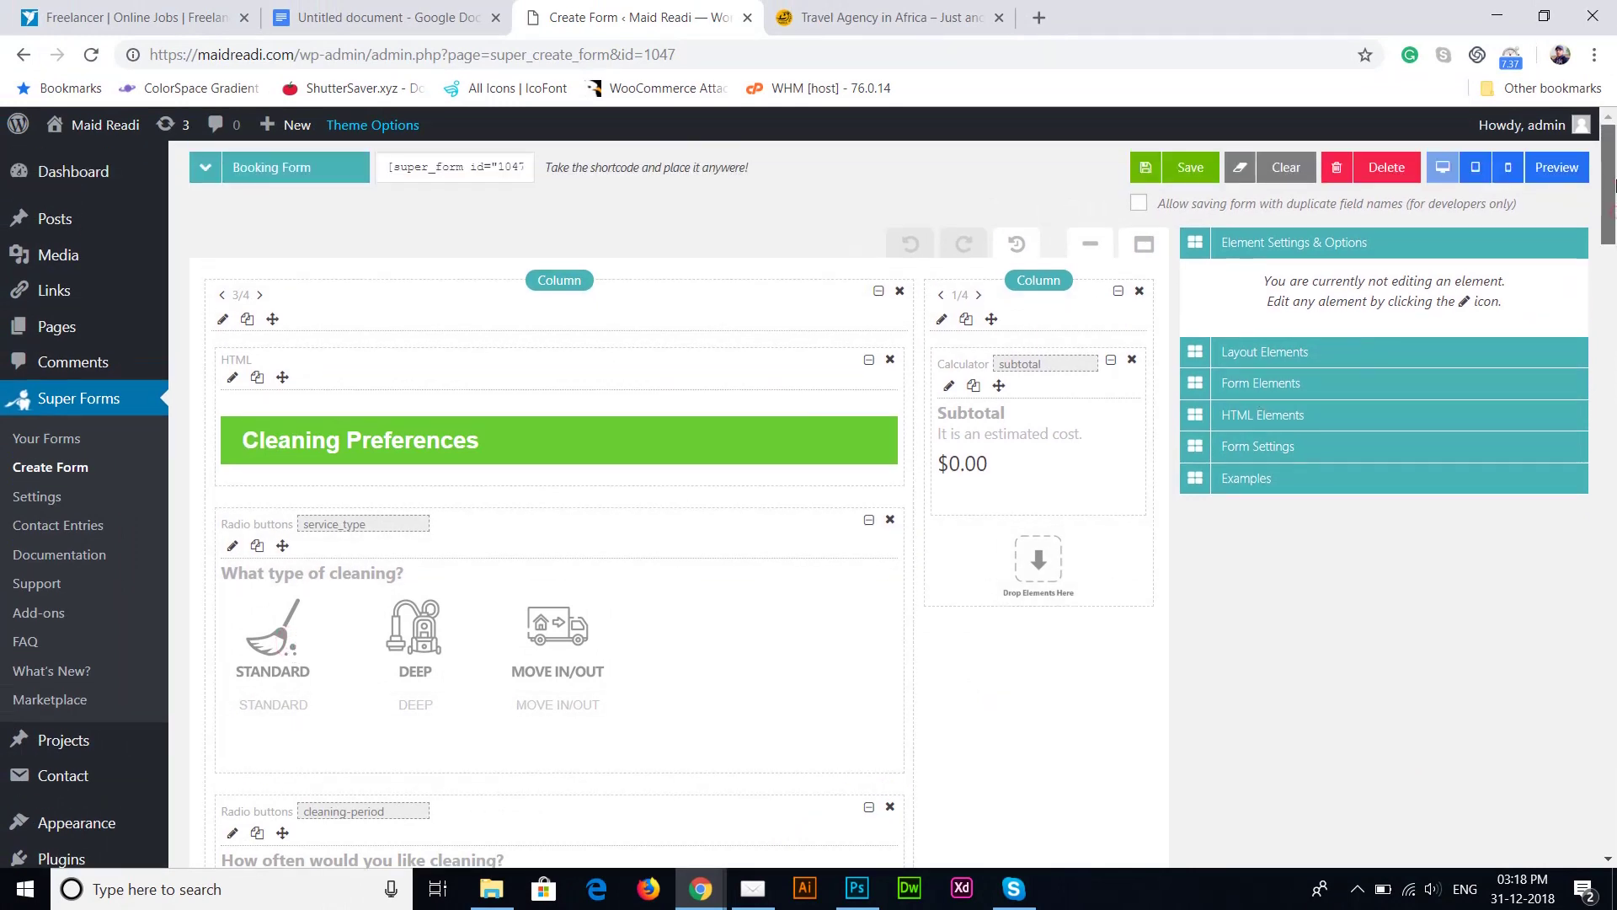
Step: Preview the form, confirm STANDARD yields an $85.00 subtotal, and return to the builder
{"action": "left_click", "coordinate": [1554, 173]}
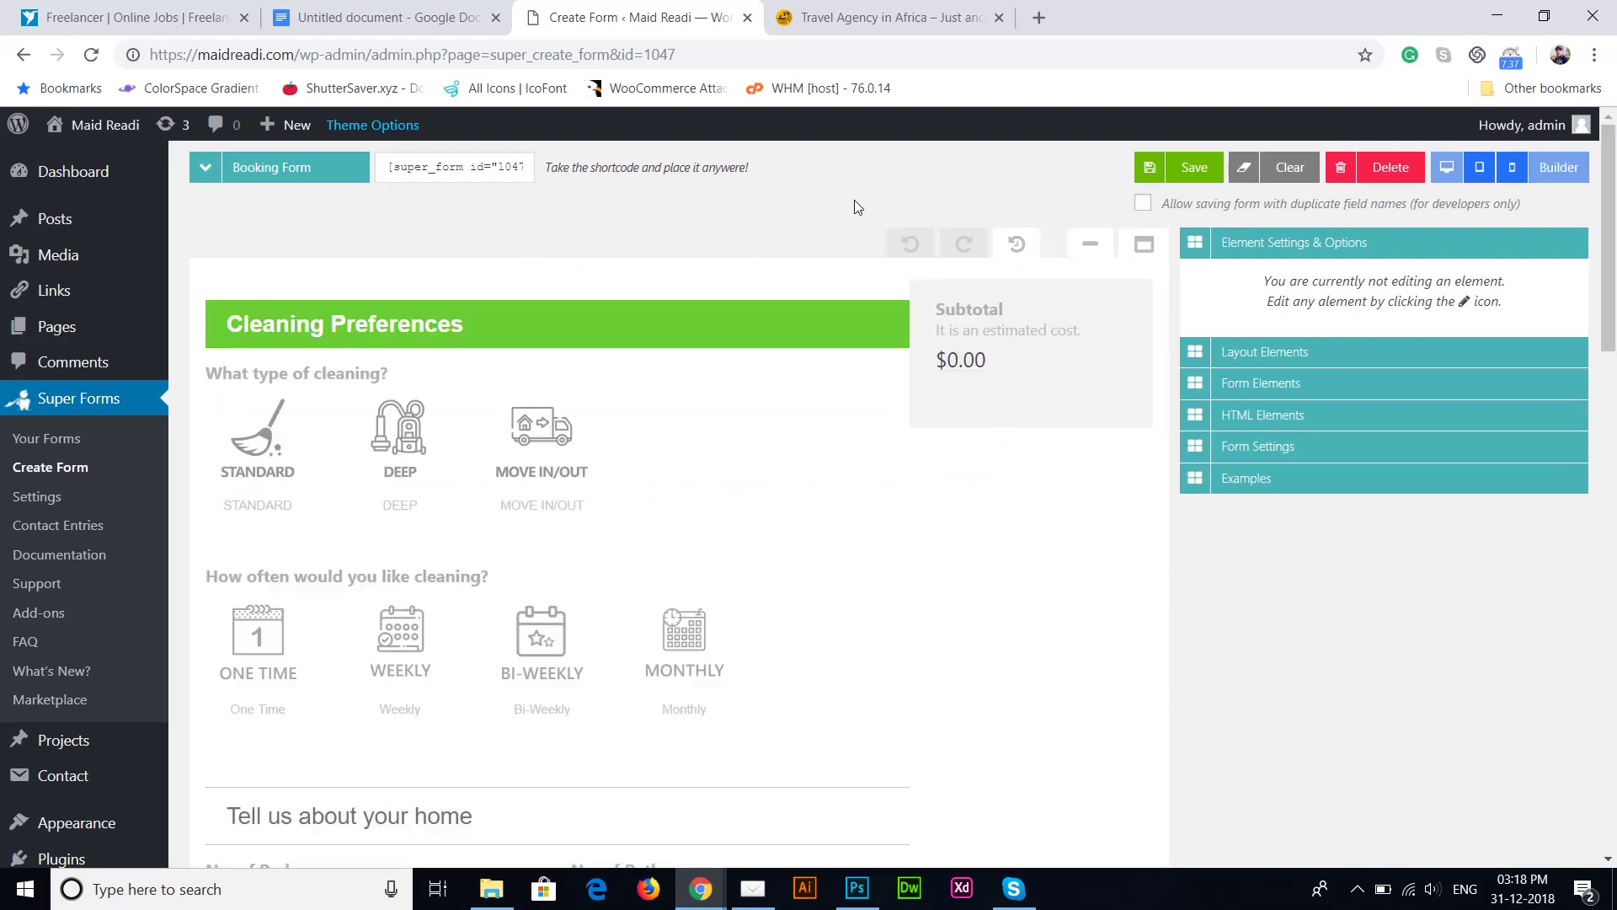
{"action": "left_click", "coordinate": [245, 444]}
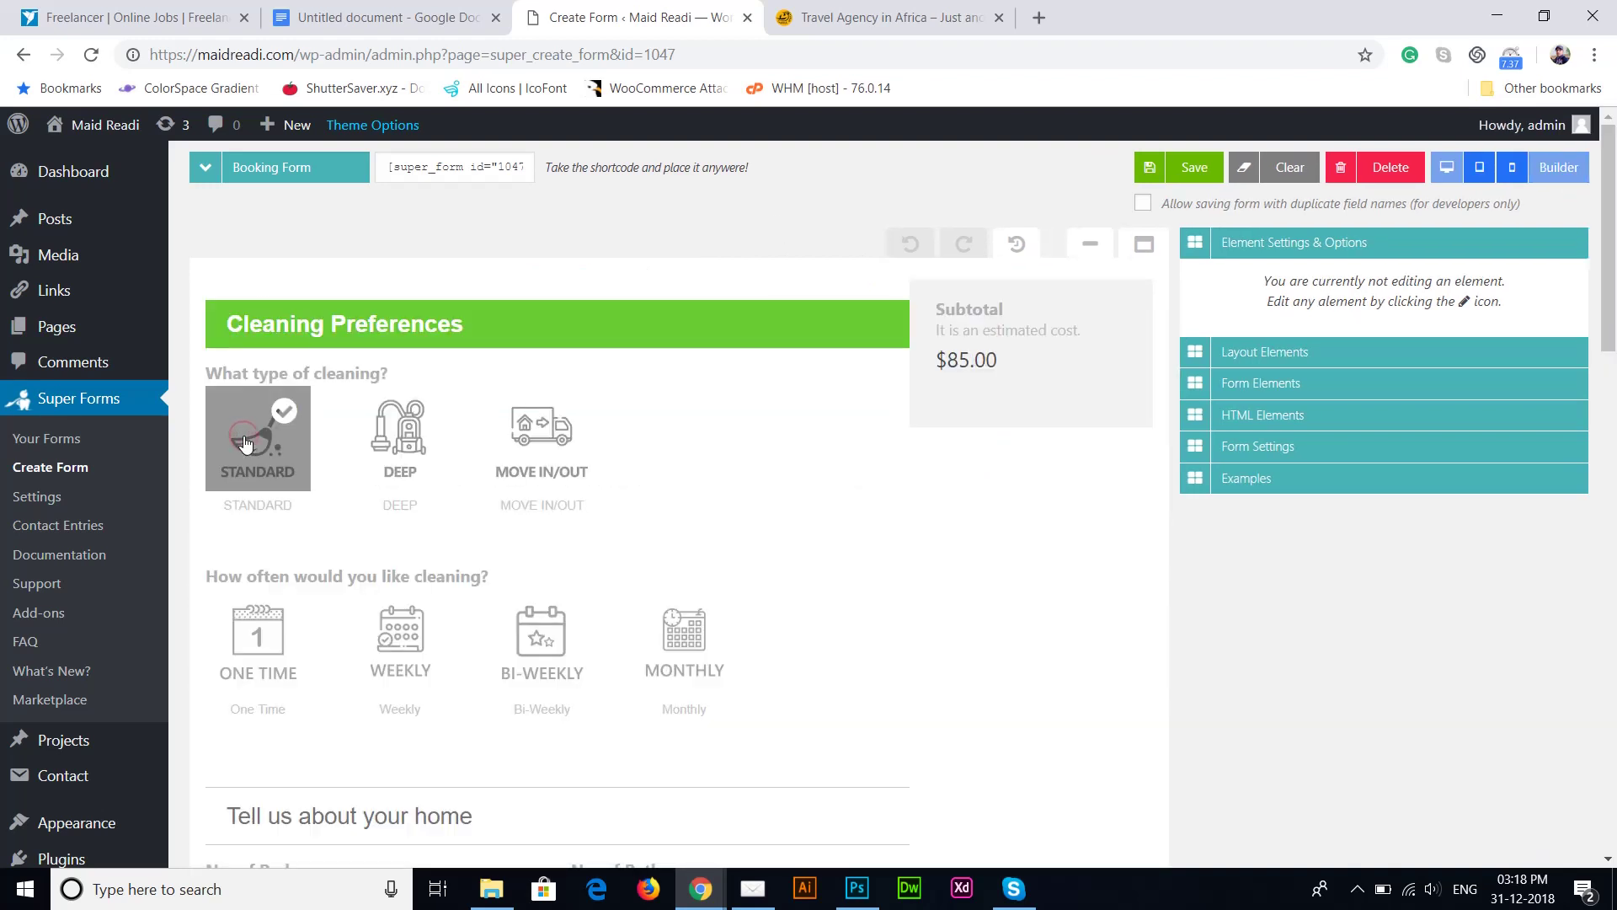
{"action": "left_click", "coordinate": [1558, 167]}
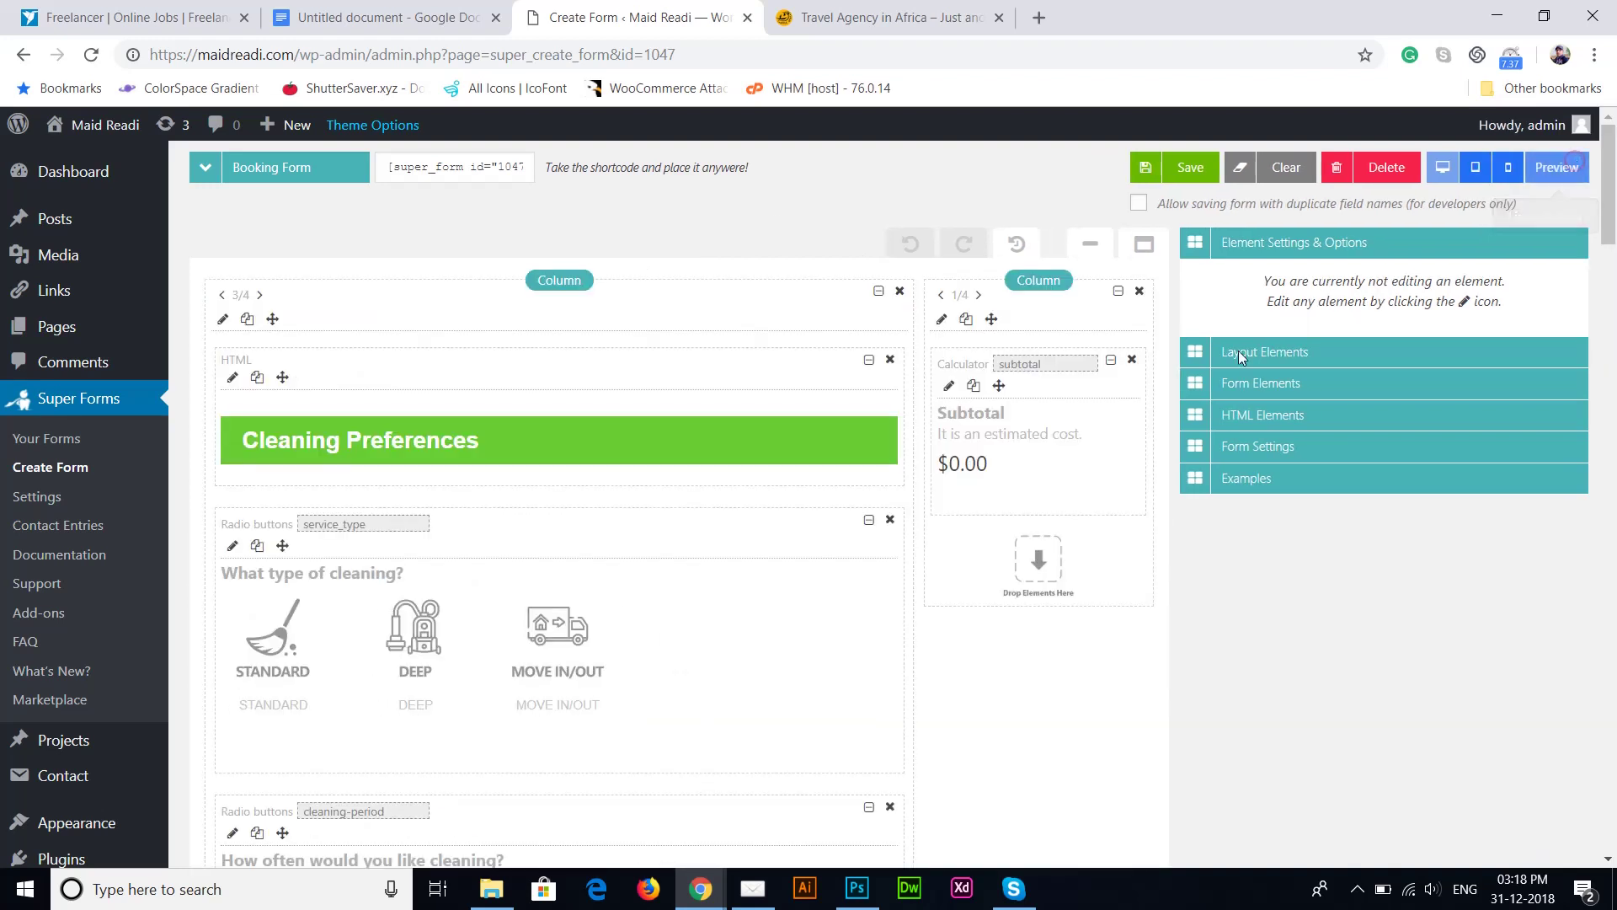
Step: Replace STANDARD's value 85 with 45 in the service_type settings
{"action": "left_click", "coordinate": [233, 545]}
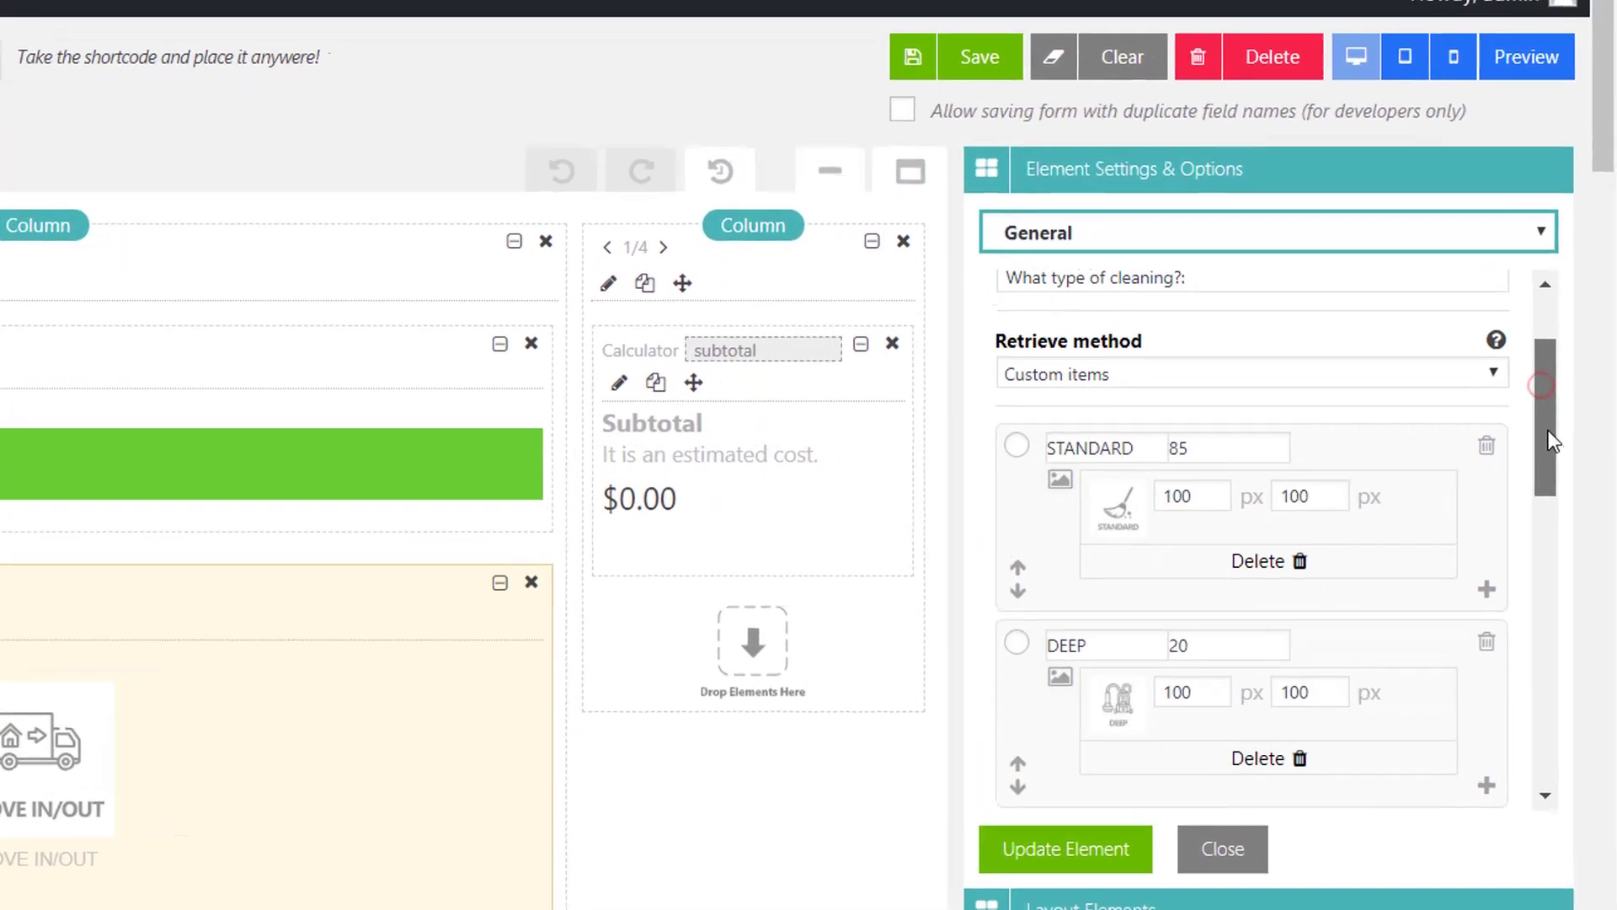
{"action": "scroll", "coordinate": [1575, 413], "scroll_direction": "down", "scroll_amount": 2}
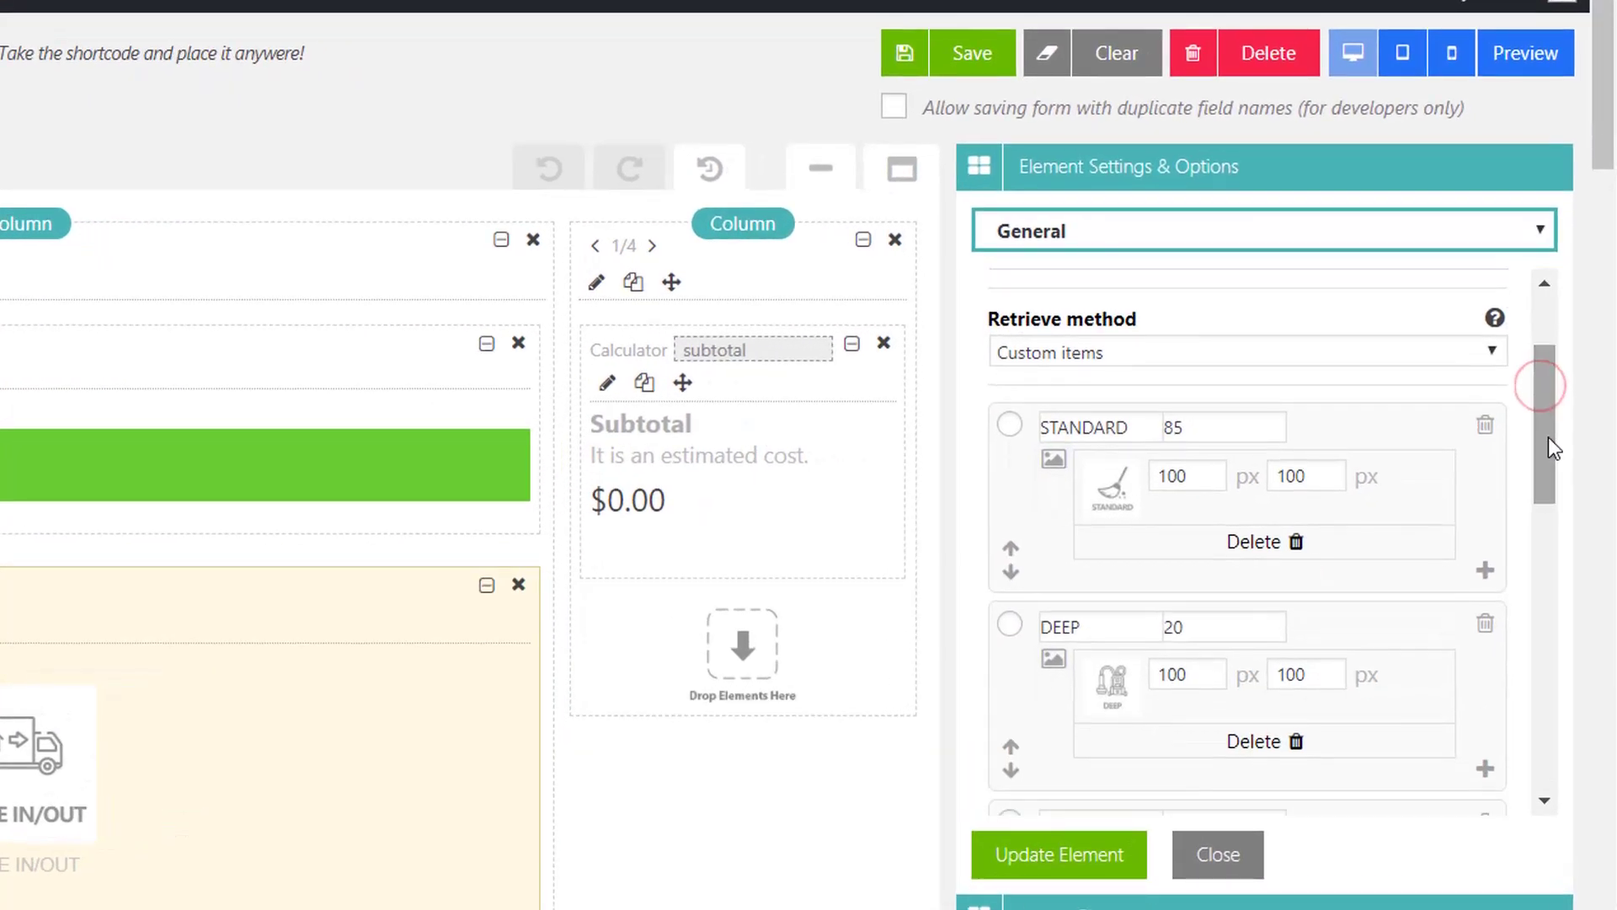
{"action": "left_click", "coordinate": [1188, 425]}
{"action": "double_click", "coordinate": [1192, 426]}
{"action": "left_click", "coordinate": [1201, 426]}
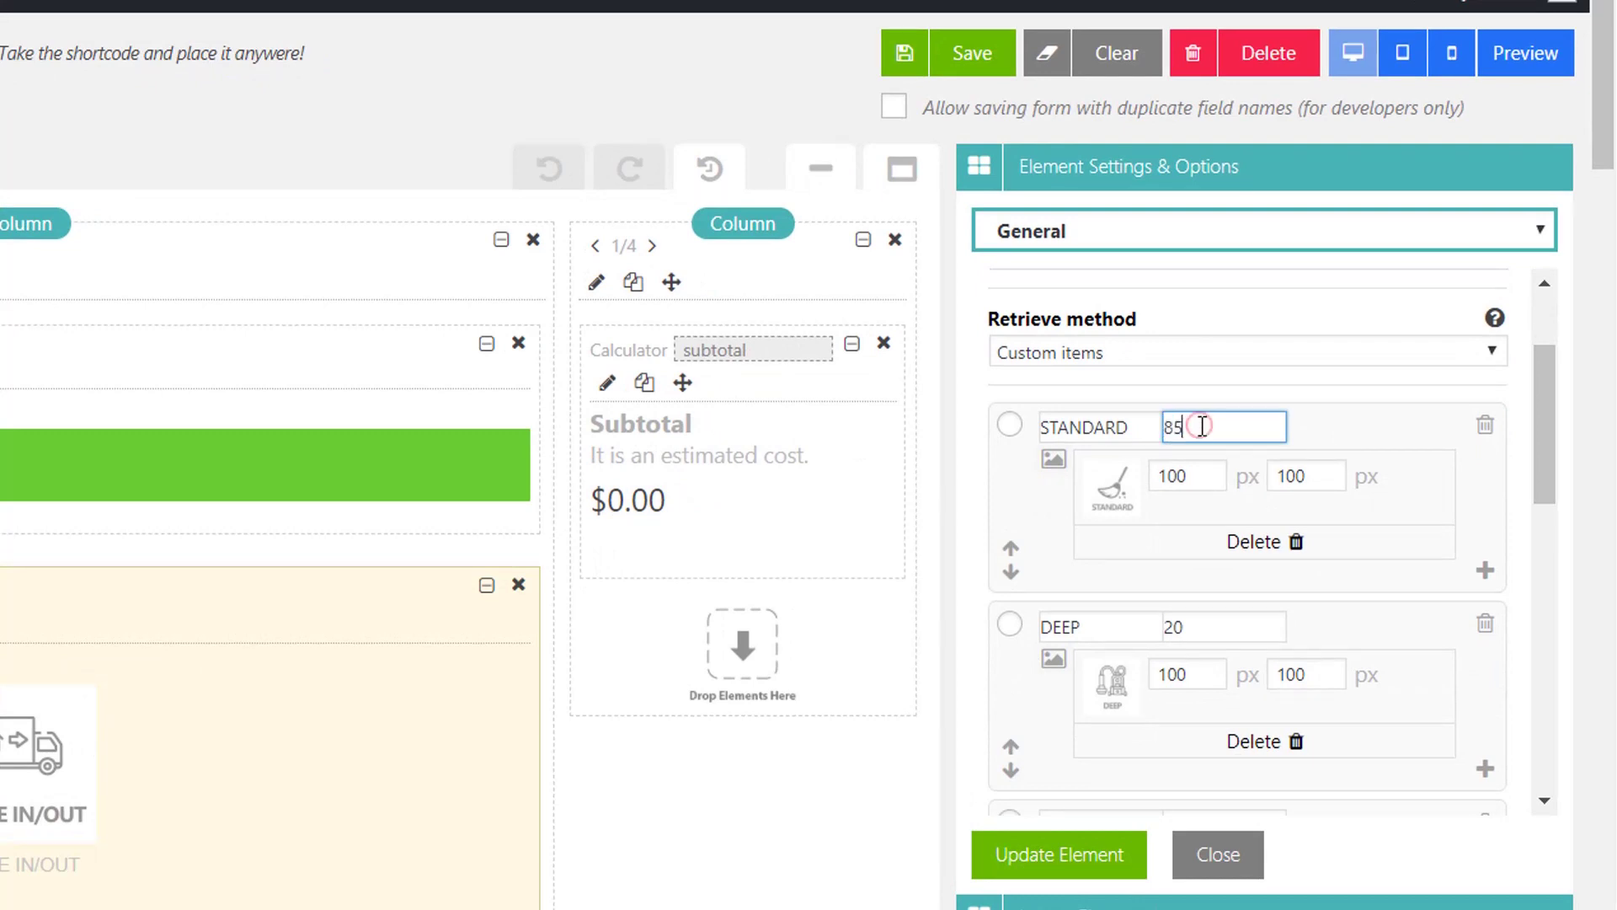
{"action": "double_click", "coordinate": [1201, 425]}
{"action": "type", "text": "45"}
Step: Review the 45, DEEP 20 and MOVE IN/OUT 24 values, then apply Update Element
{"action": "double_click", "coordinate": [1234, 426]}
{"action": "left_click", "coordinate": [1204, 431]}
{"action": "left_click_drag", "start_coordinate": [1184, 428], "coordinate": [1126, 440]}
{"action": "left_click", "coordinate": [1207, 436]}
{"action": "left_click_drag", "start_coordinate": [1204, 632], "coordinate": [1073, 661]}
{"action": "left_click_drag", "start_coordinate": [1554, 418], "coordinate": [1555, 506]}
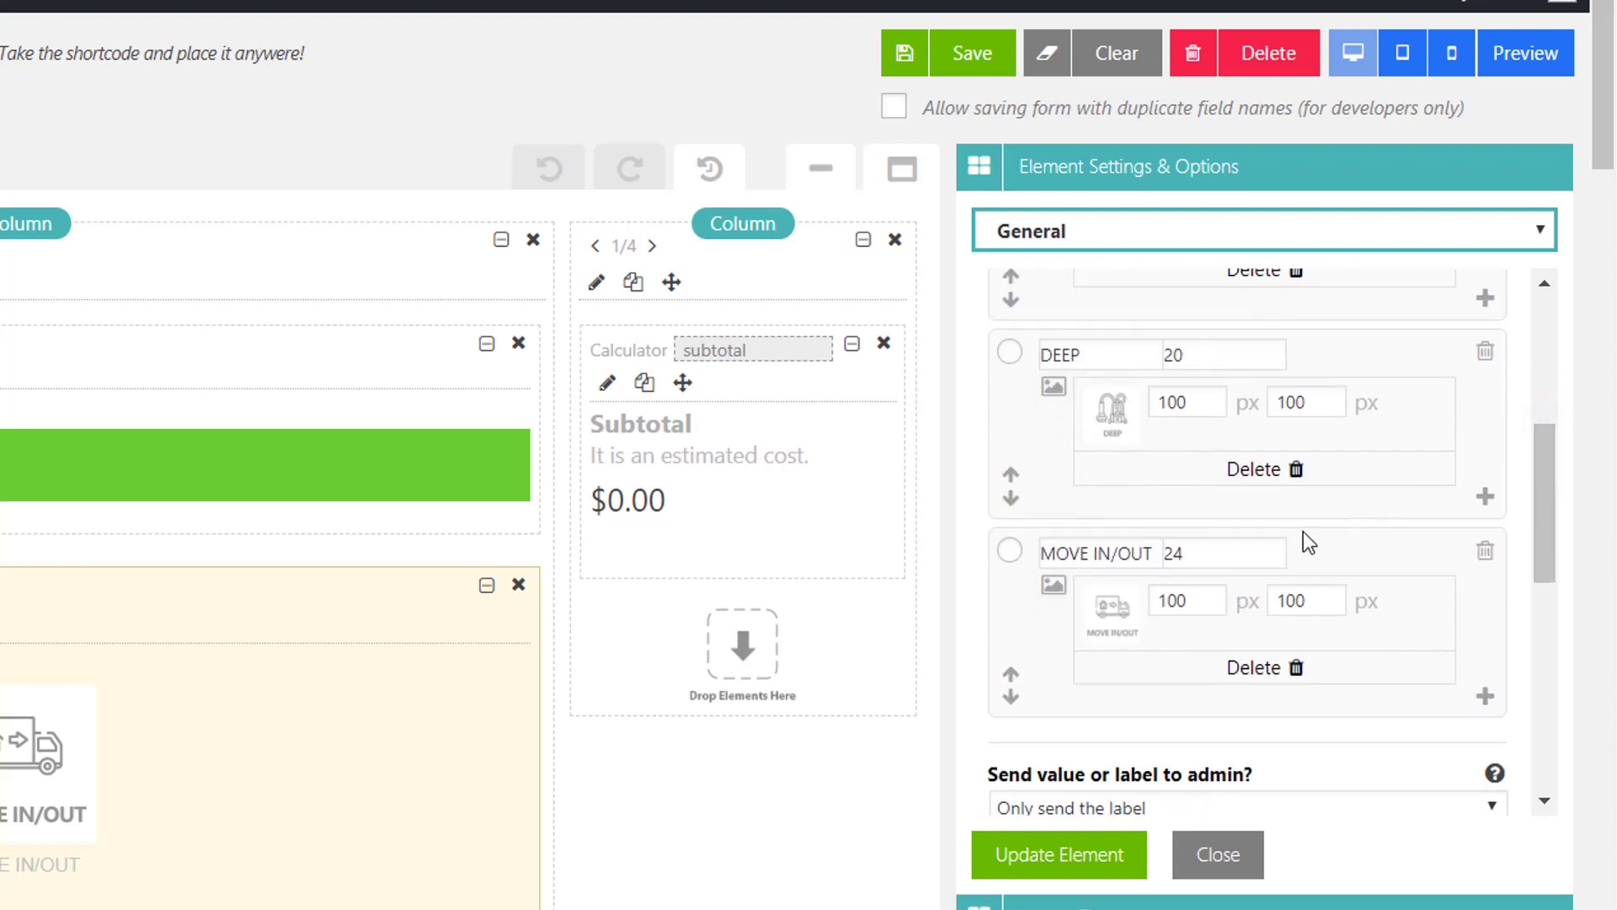
{"action": "double_click", "coordinate": [1213, 553]}
{"action": "left_click", "coordinate": [1052, 866]}
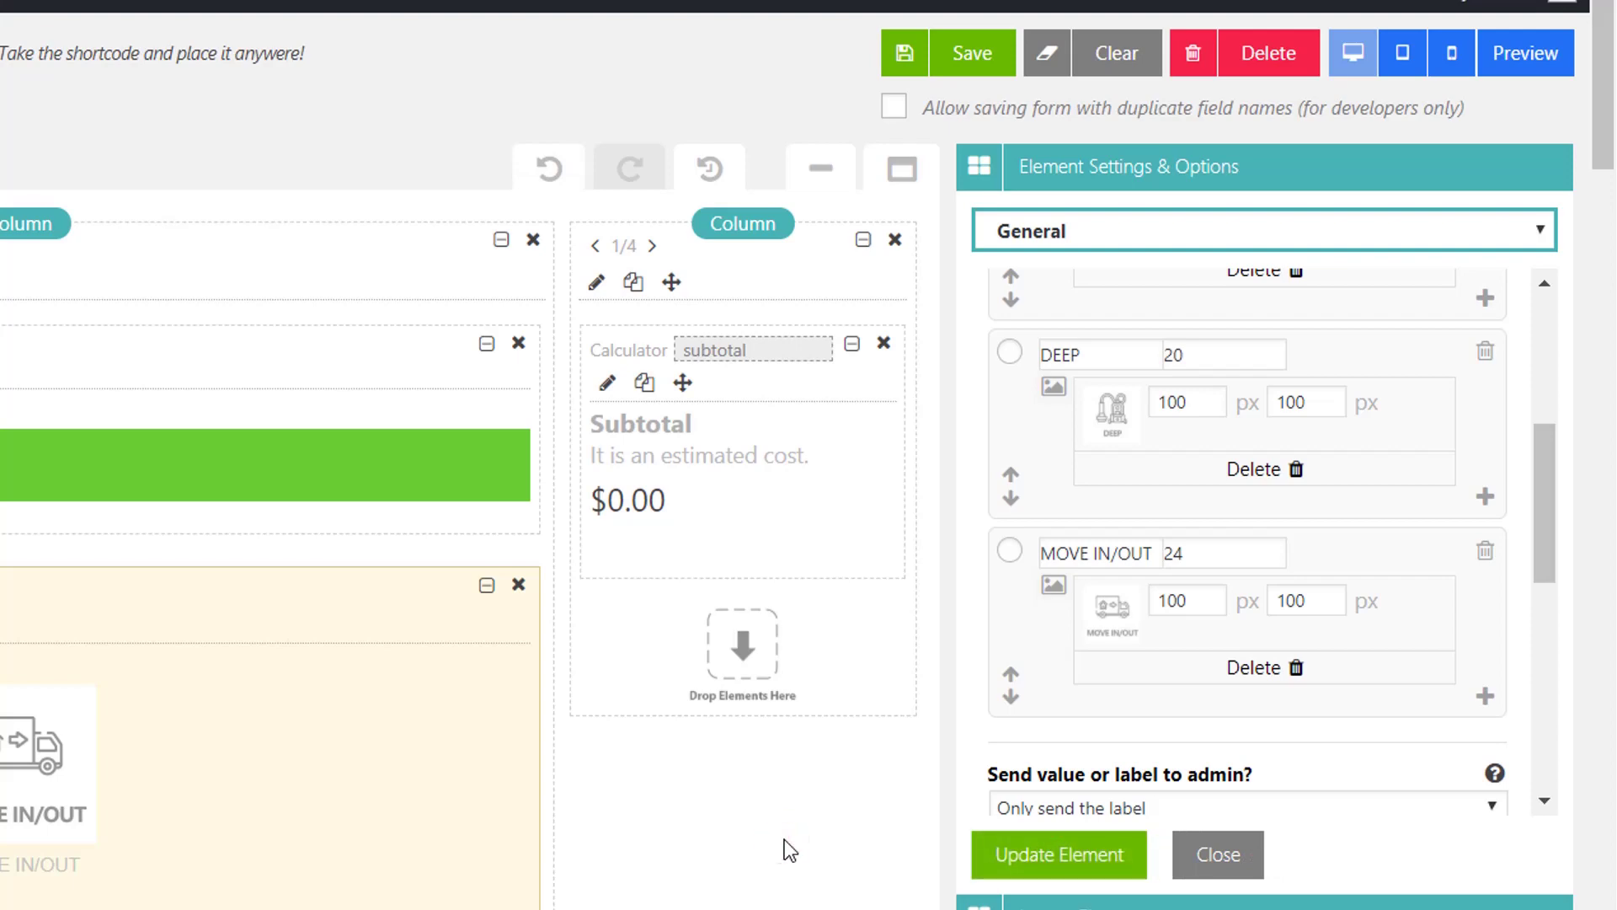
{"action": "scroll", "coordinate": [1600, 497], "scroll_direction": "up", "scroll_amount": 10}
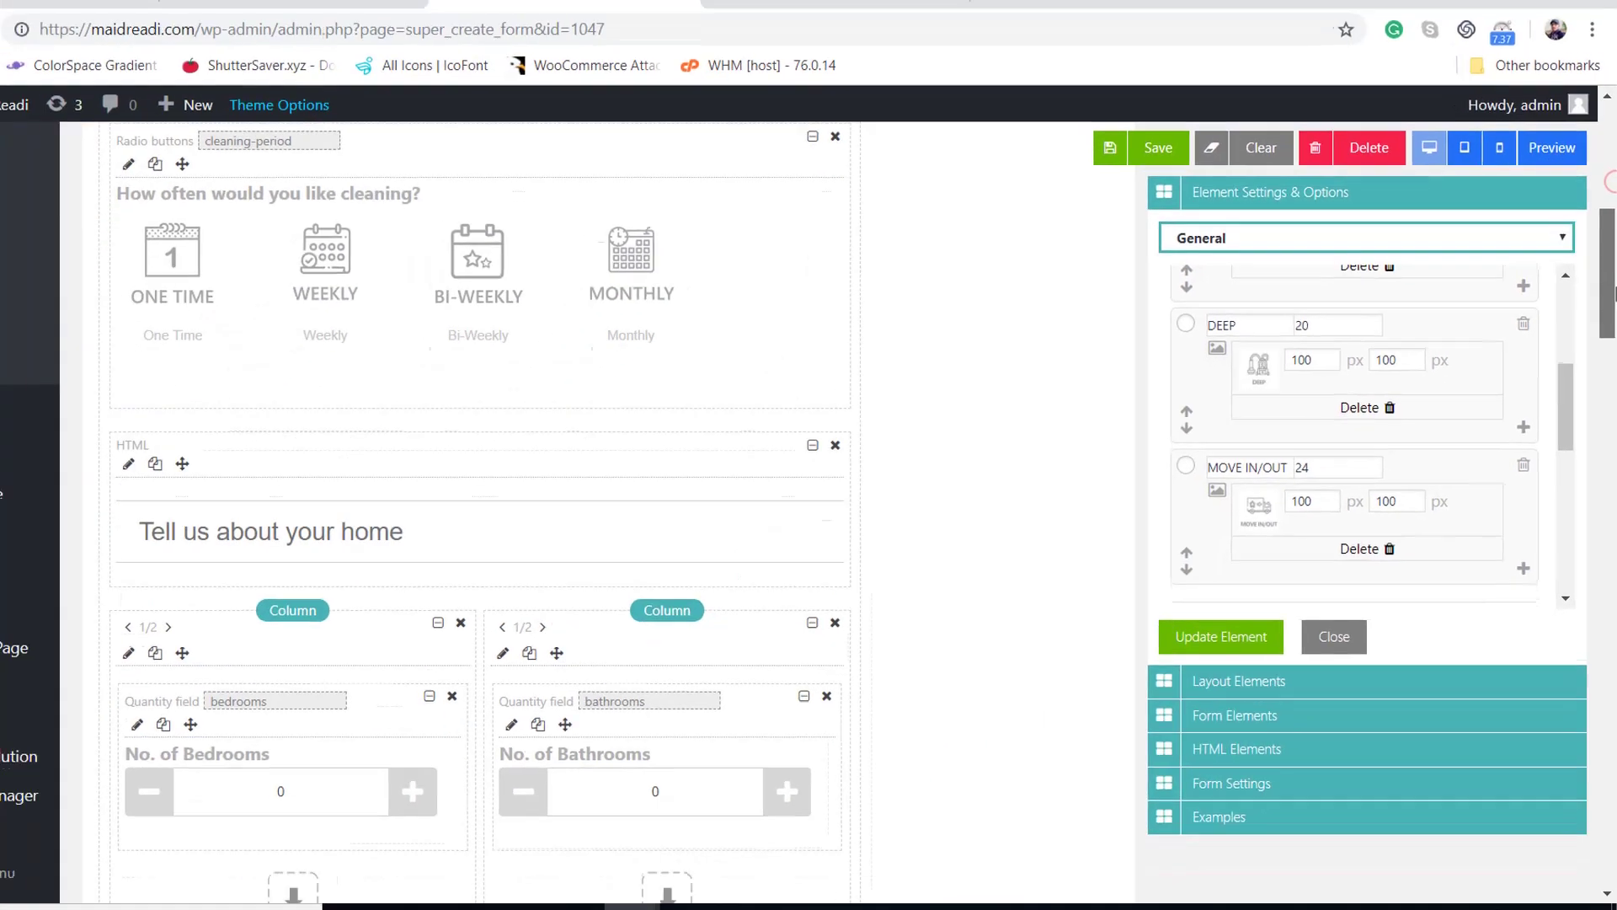
{"action": "scroll", "coordinate": [1608, 294], "scroll_direction": "up", "scroll_amount": 3}
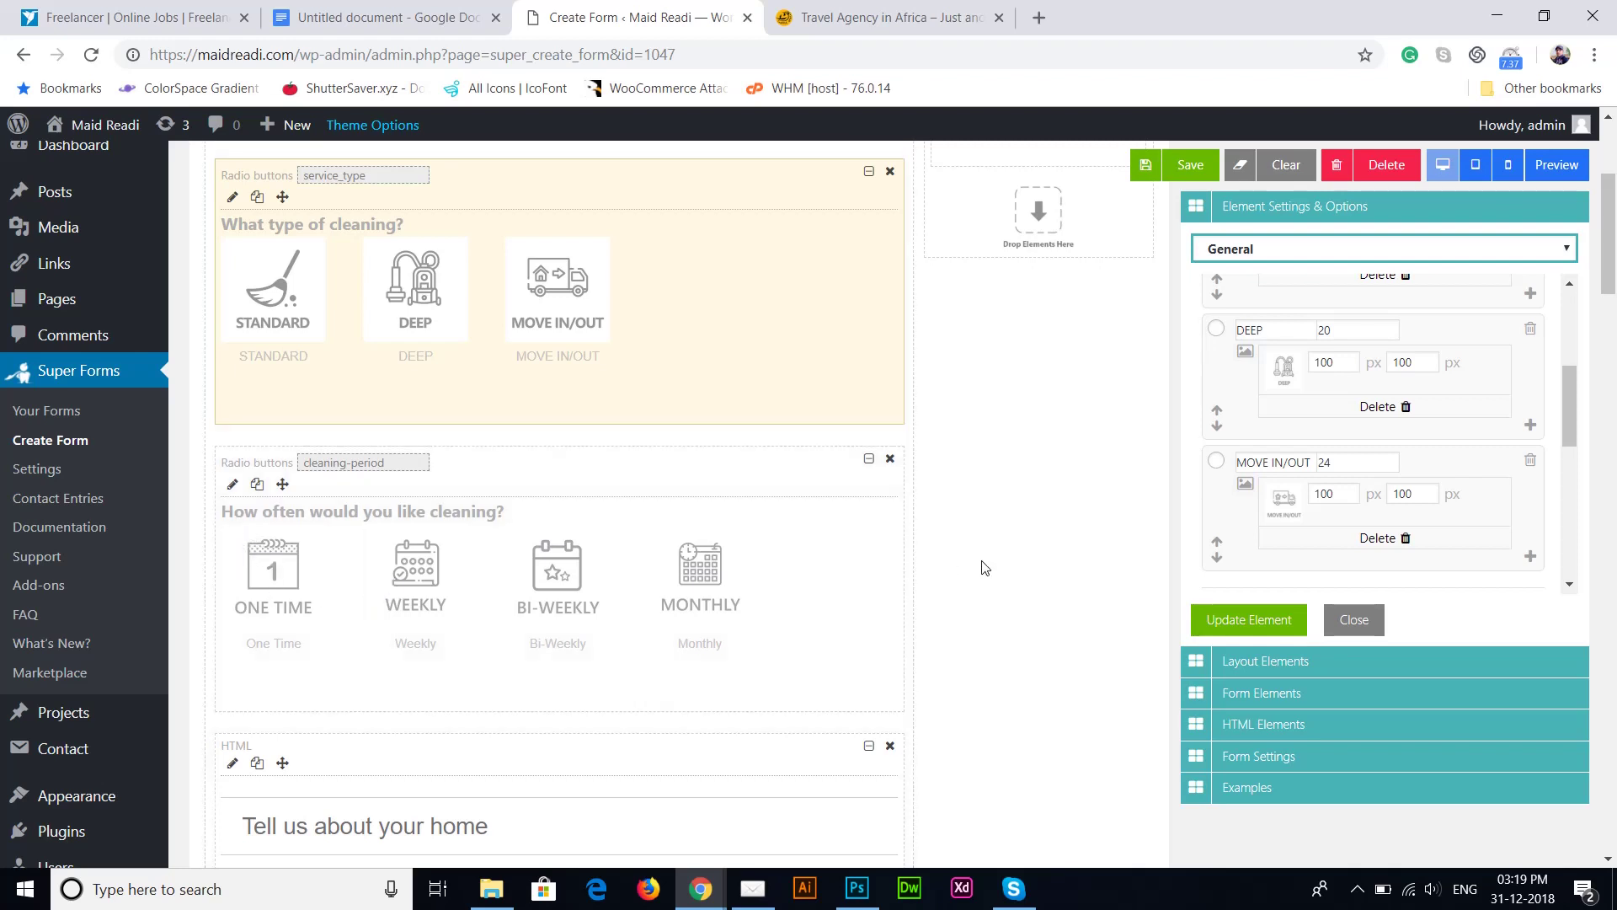
{"action": "scroll", "coordinate": [983, 566], "scroll_direction": "down", "scroll_amount": 3}
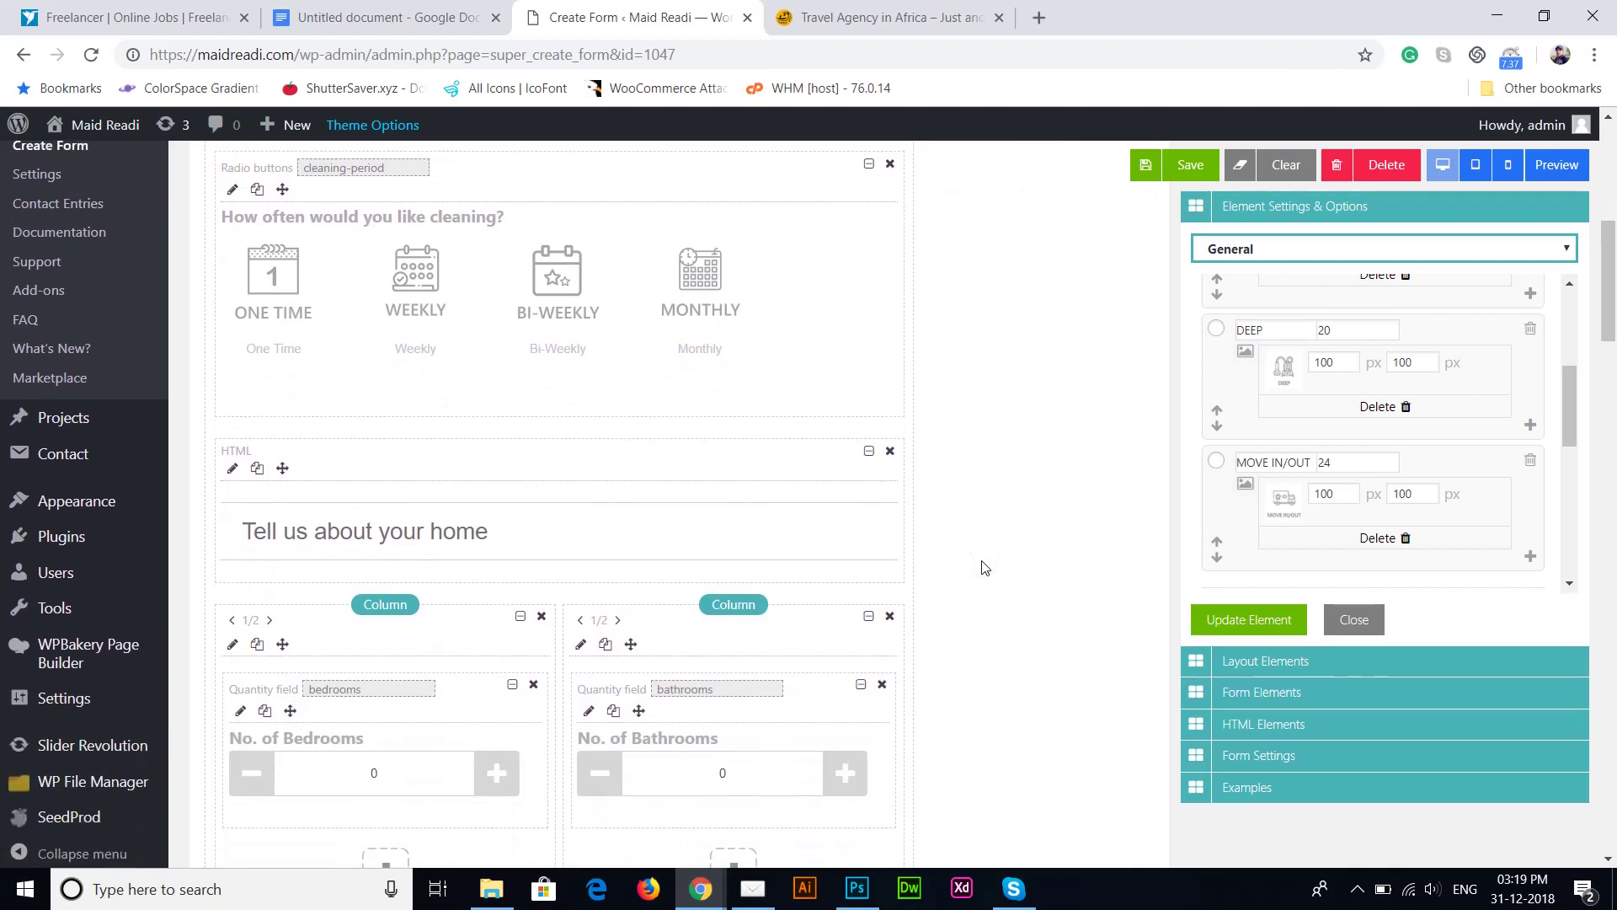
{"action": "scroll", "coordinate": [980, 566], "scroll_direction": "up", "scroll_amount": 1}
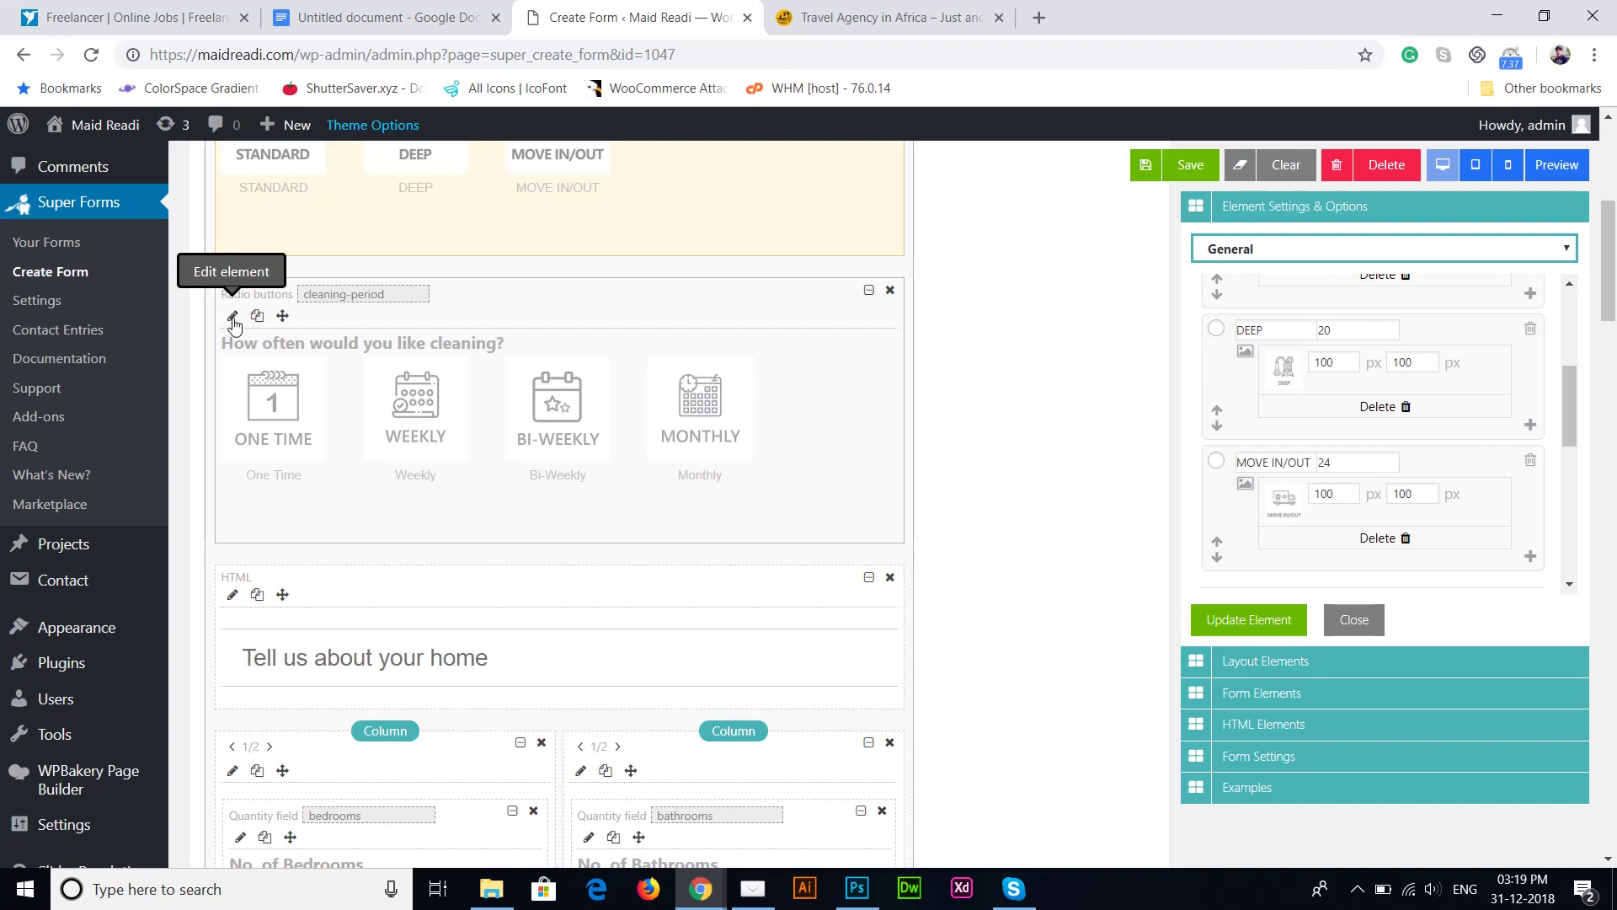
Step: Set the One Time cleaning-frequency option's value to 10
{"action": "left_click", "coordinate": [233, 320]}
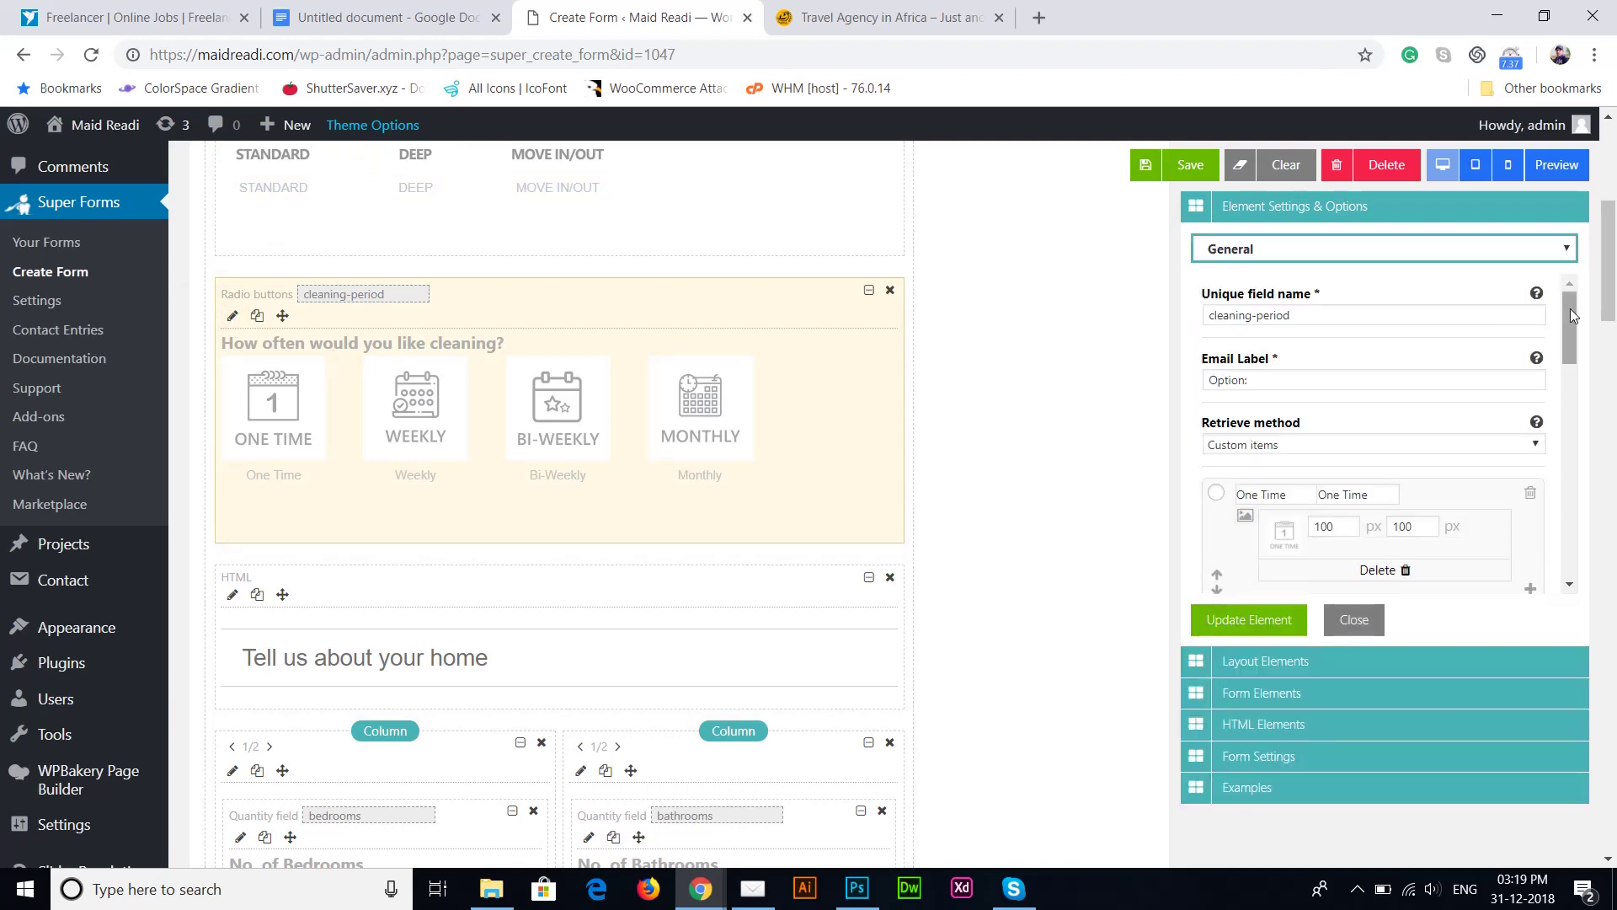
{"action": "scroll", "coordinate": [1304, 336], "scroll_direction": "down", "scroll_amount": 2}
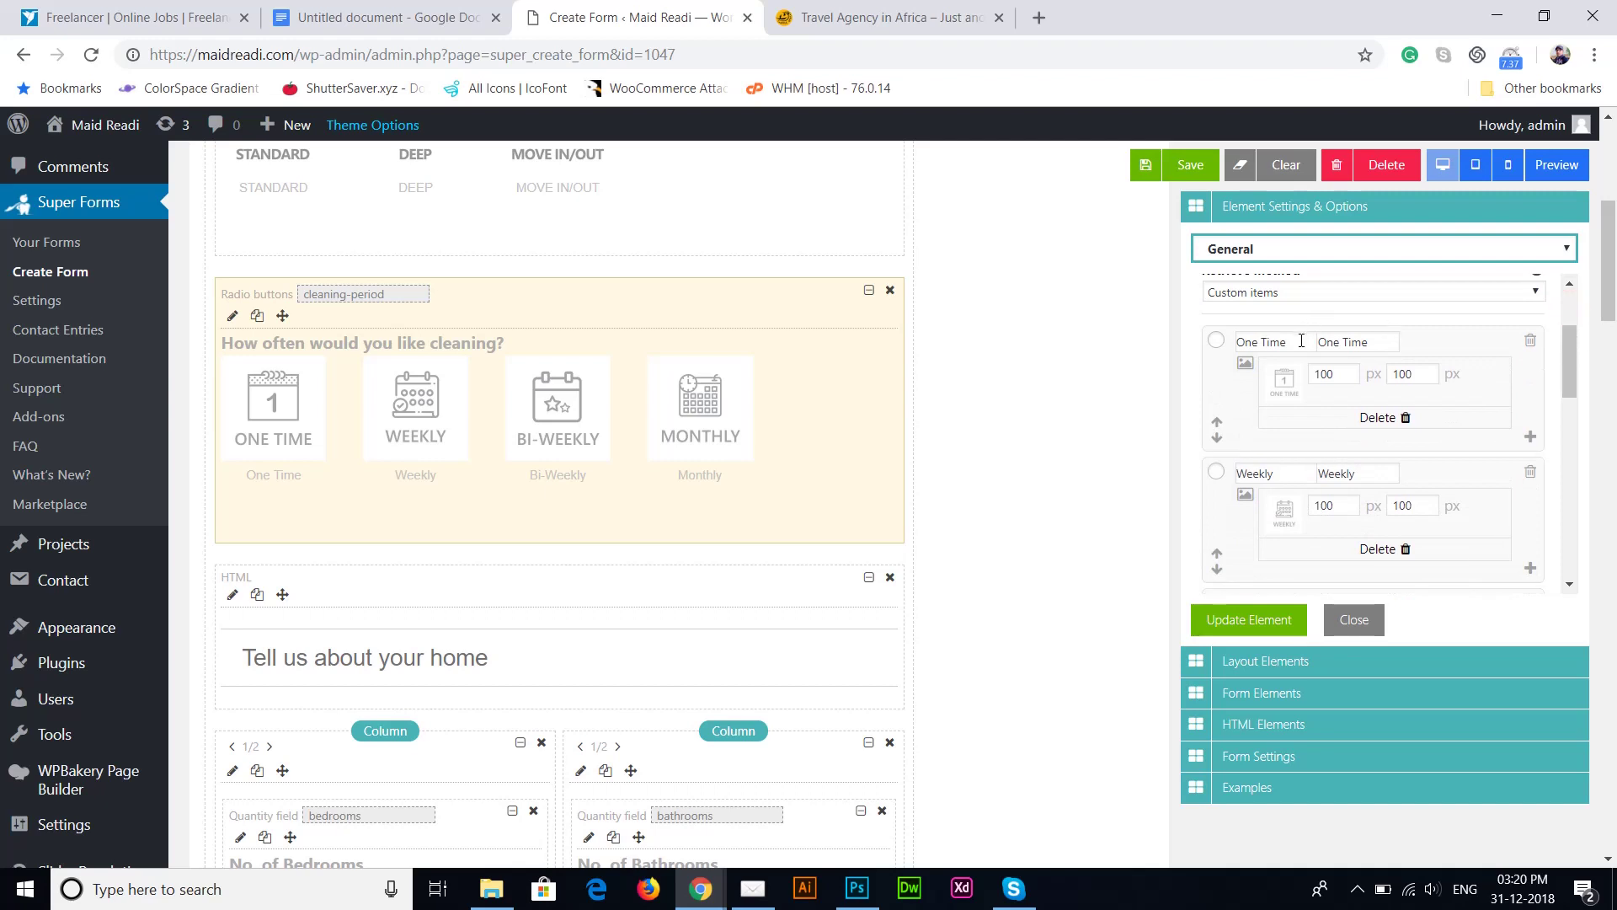
{"action": "triple_click", "coordinate": [1301, 341]}
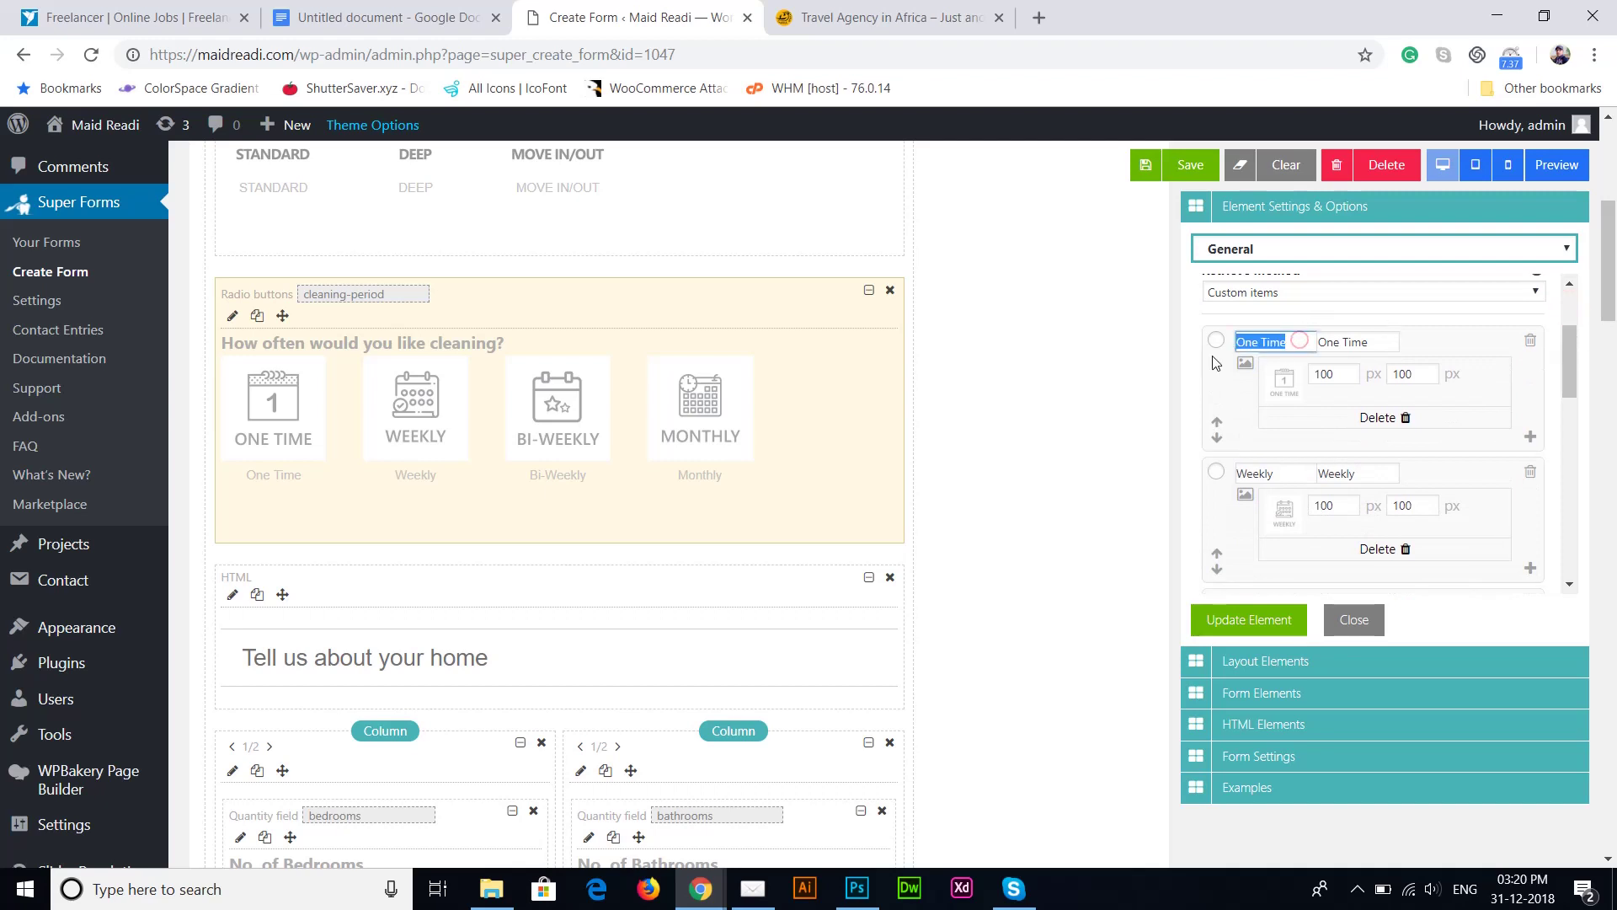
{"action": "left_click", "coordinate": [1295, 344]}
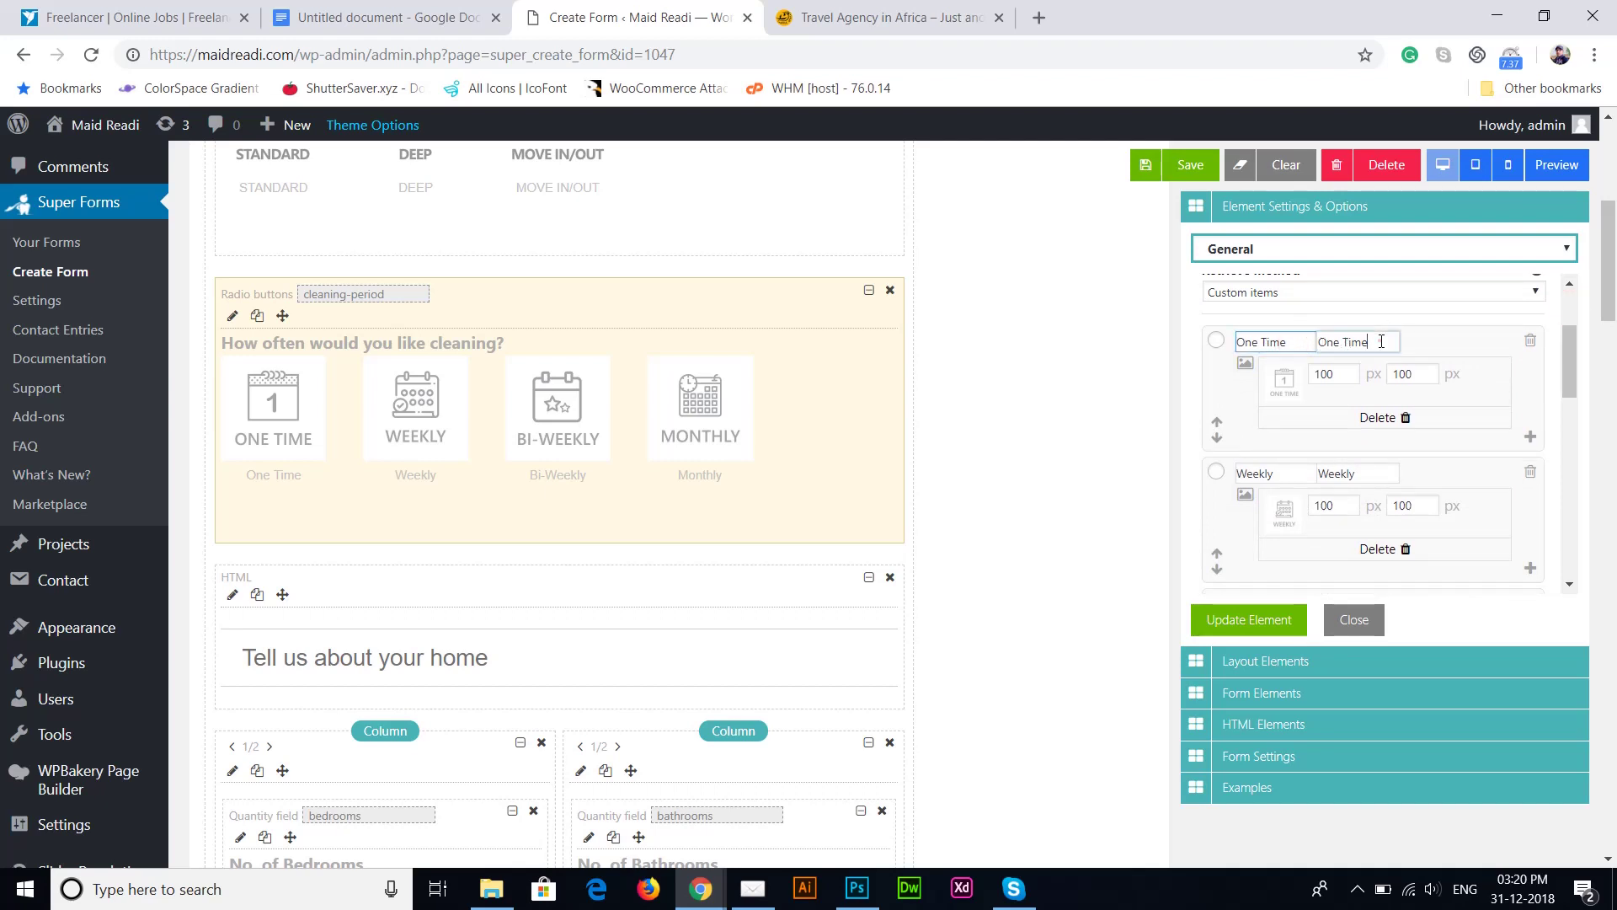
{"action": "left_click_drag", "start_coordinate": [1386, 341], "coordinate": [1298, 364]}
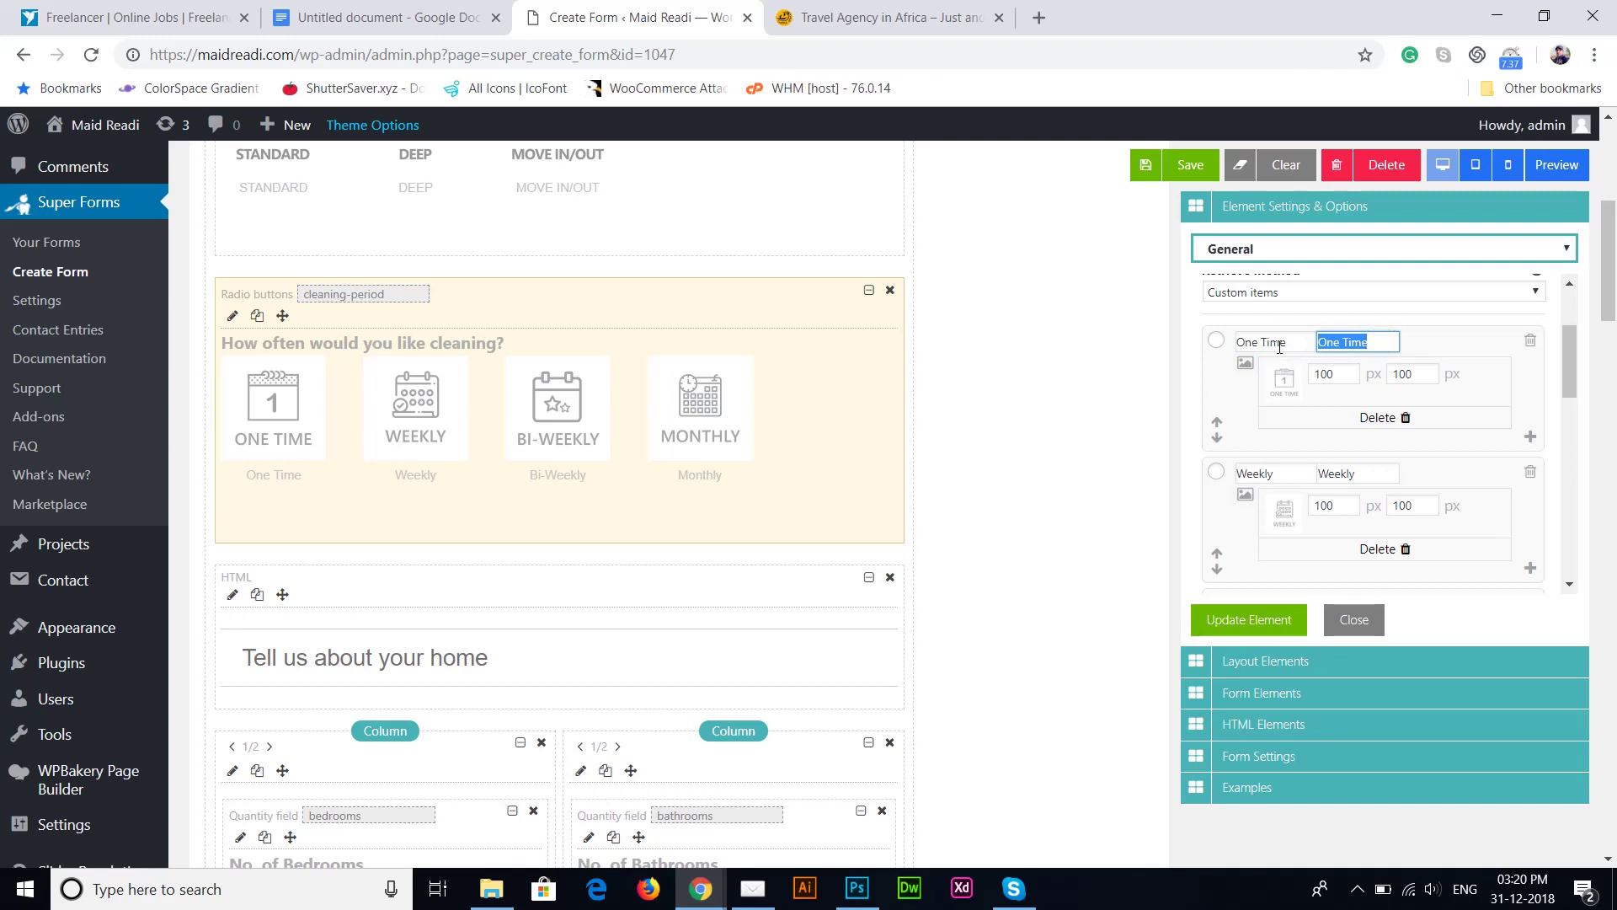
{"action": "left_click", "coordinate": [1295, 343]}
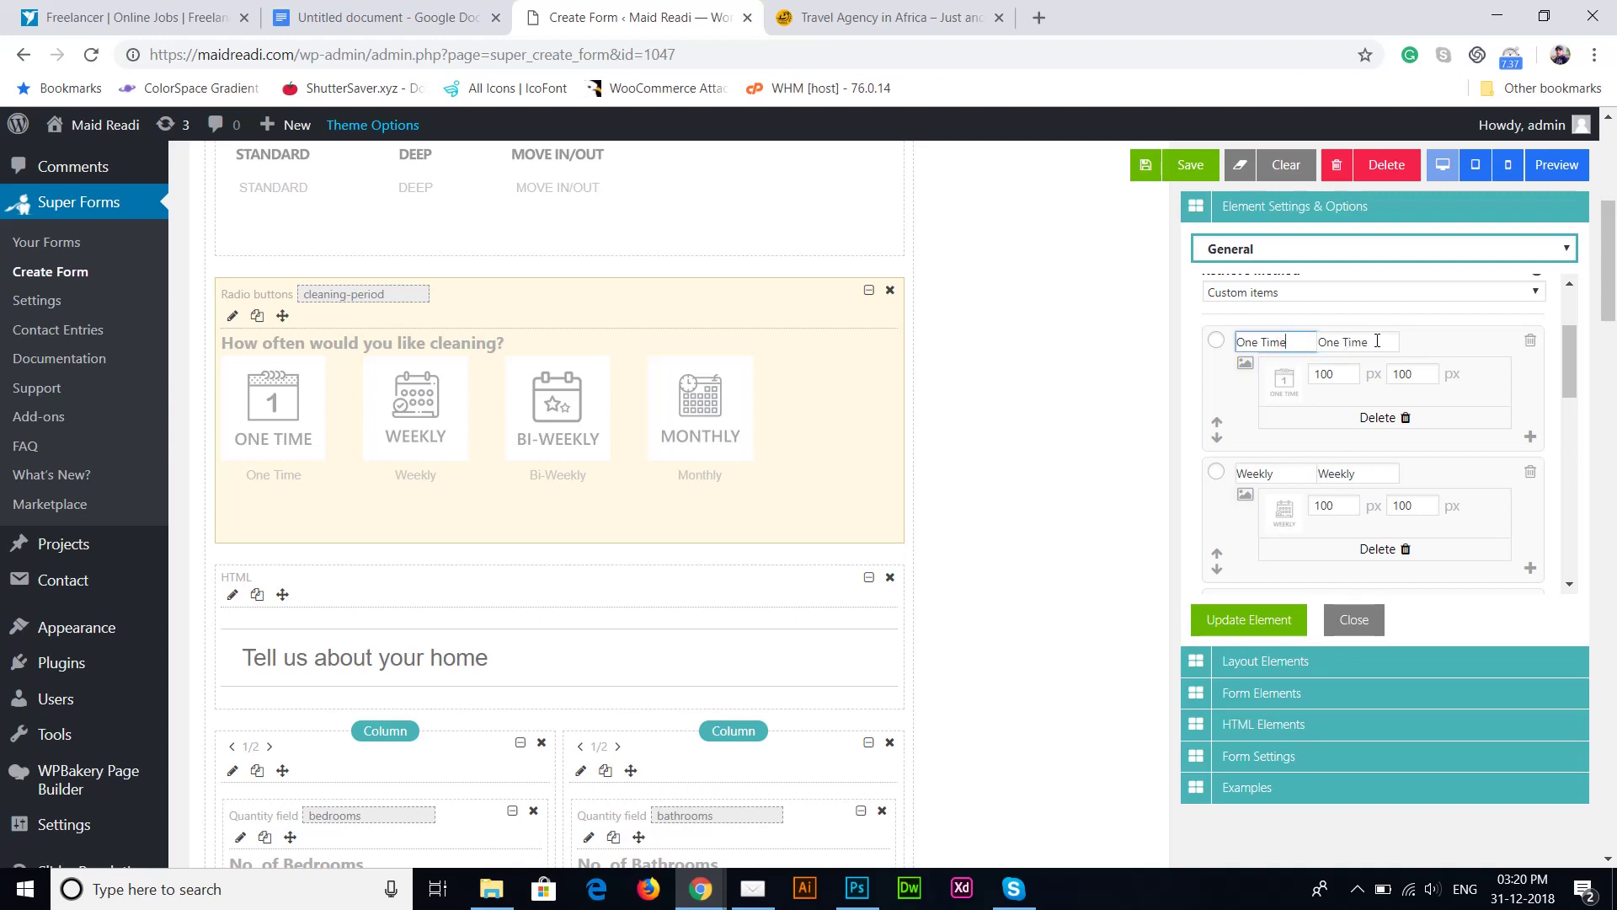
{"action": "left_click_drag", "start_coordinate": [1378, 341], "coordinate": [1274, 359]}
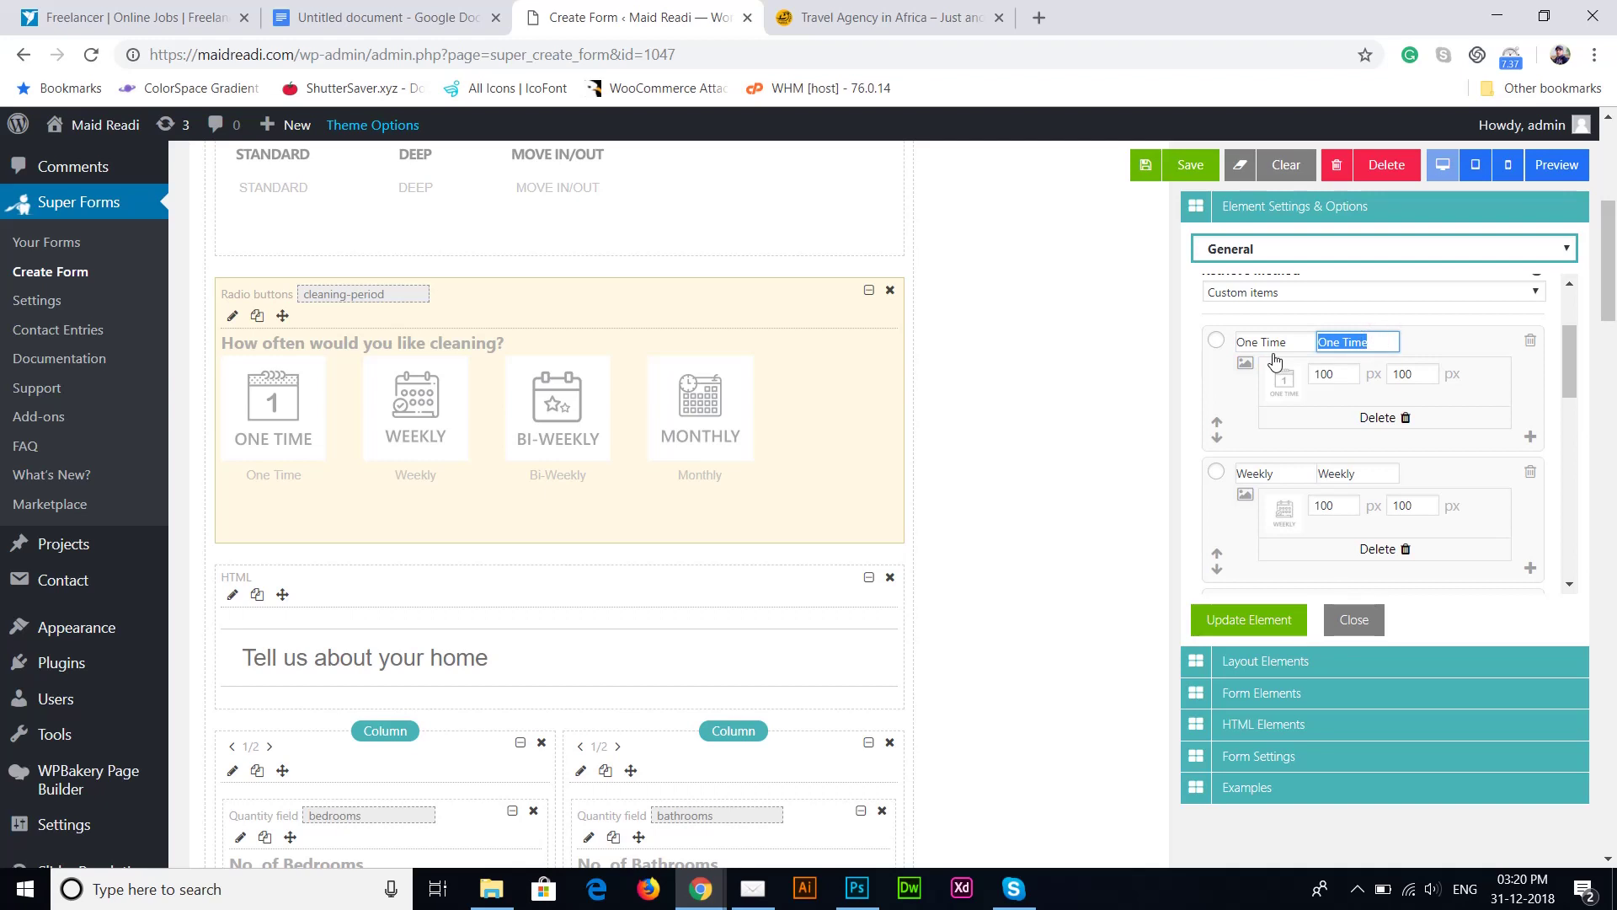
{"action": "key", "text": "BackSpace"}
{"action": "type", "text": "10"}
Step: Clear the Weekly option's value and close the element settings
{"action": "left_click_drag", "start_coordinate": [1572, 354], "coordinate": [1572, 386]}
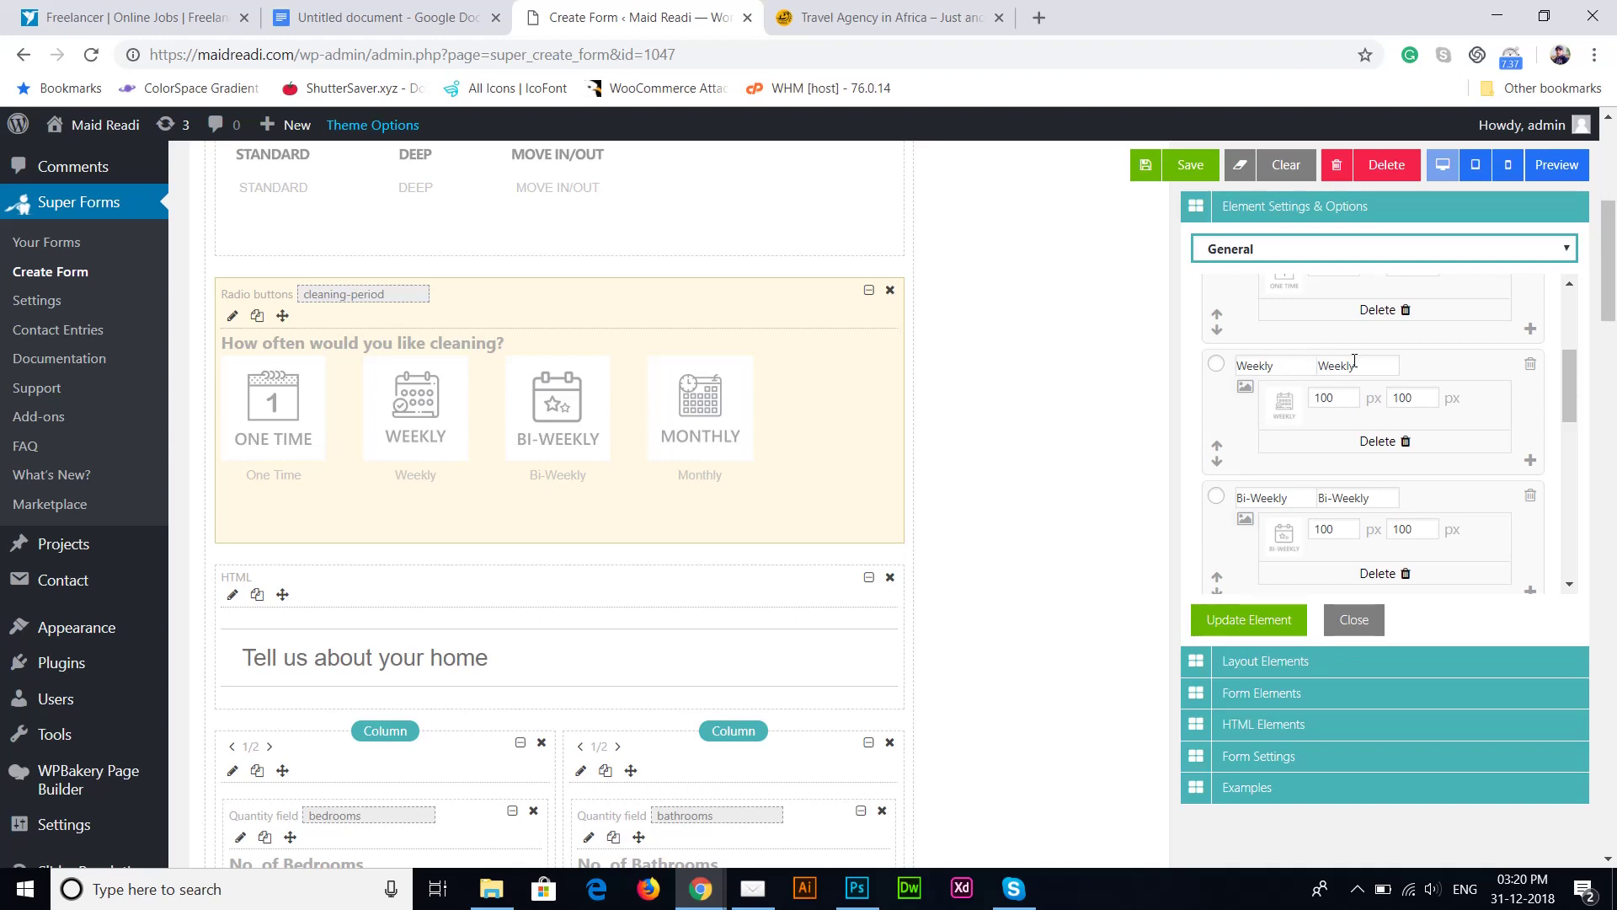
{"action": "double_click", "coordinate": [1390, 372]}
{"action": "key", "text": "BackSpace"}
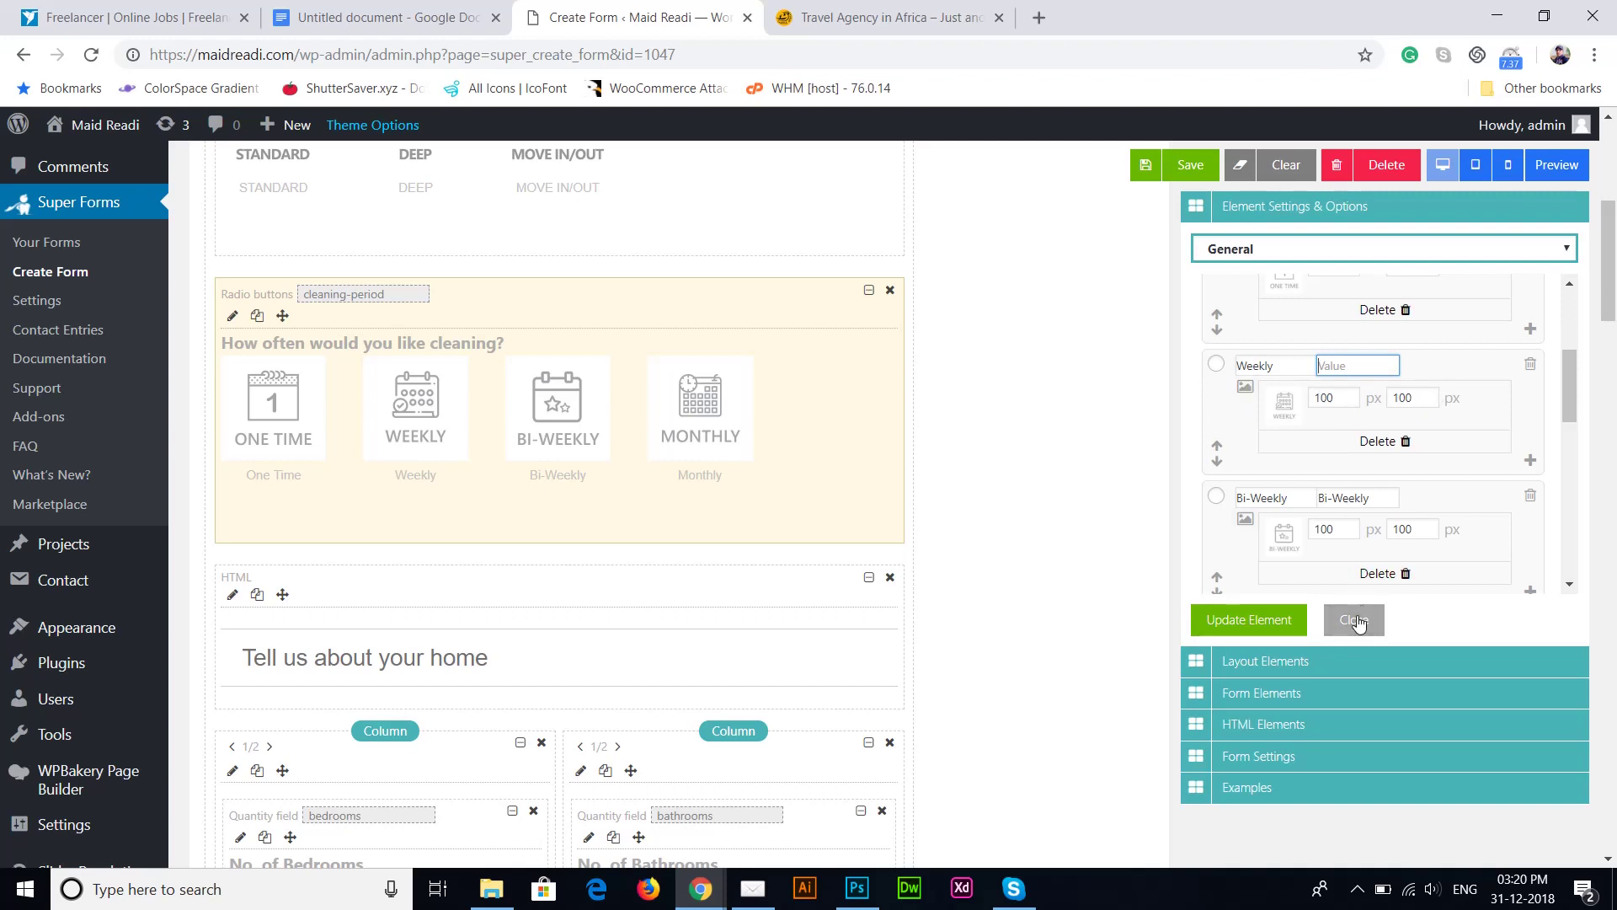
{"action": "left_click_drag", "start_coordinate": [1573, 389], "coordinate": [1575, 400]}
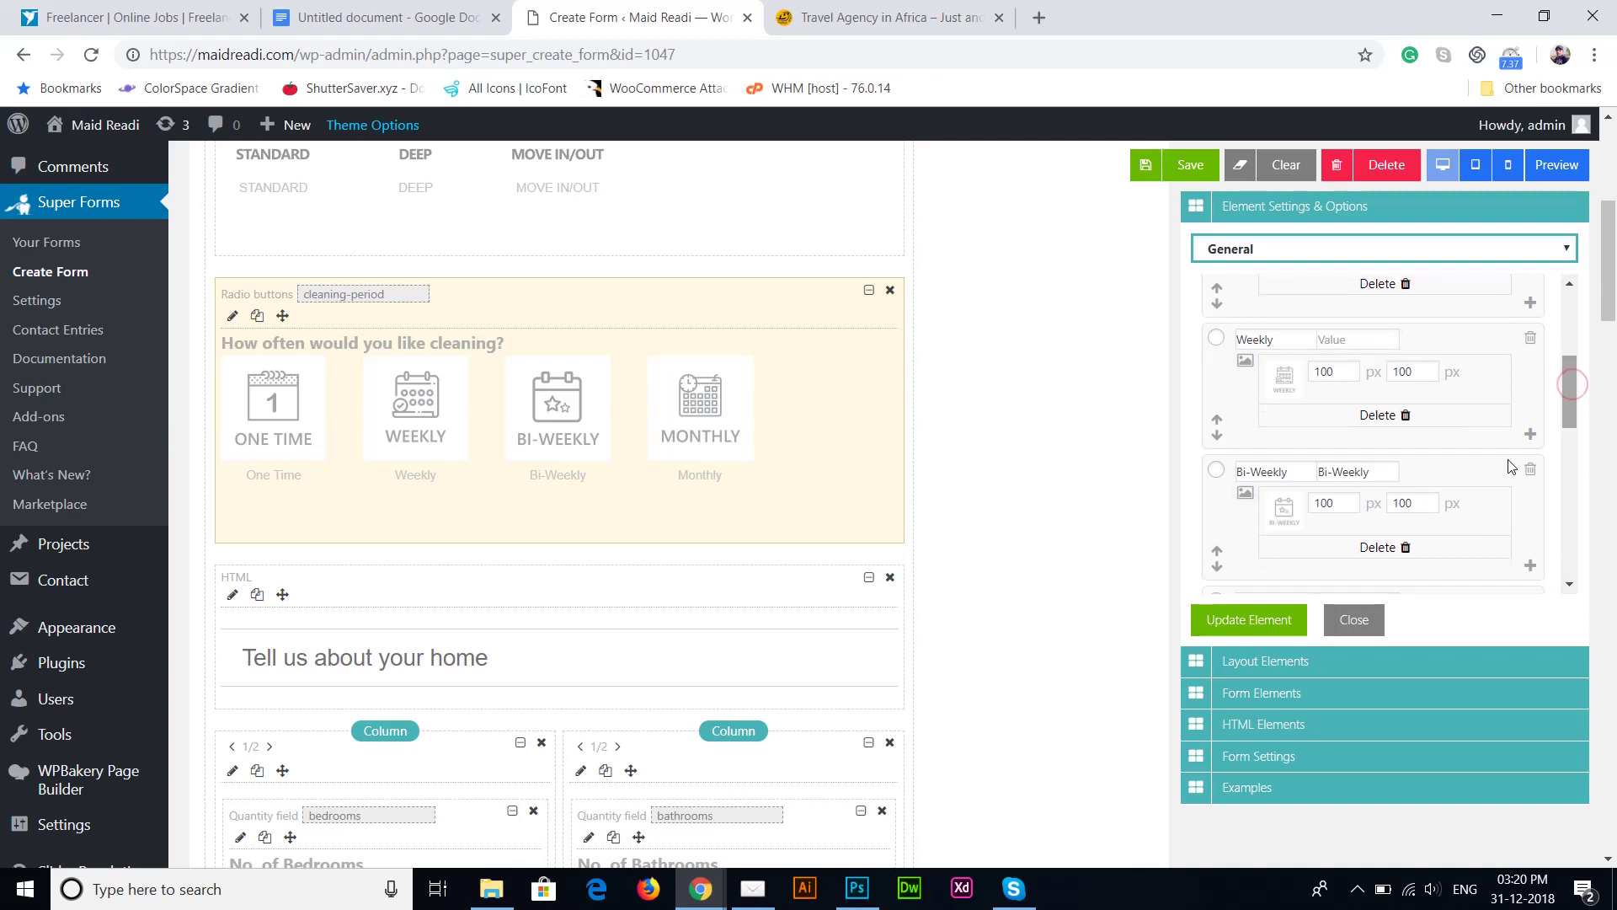
{"action": "left_click", "coordinate": [1366, 624]}
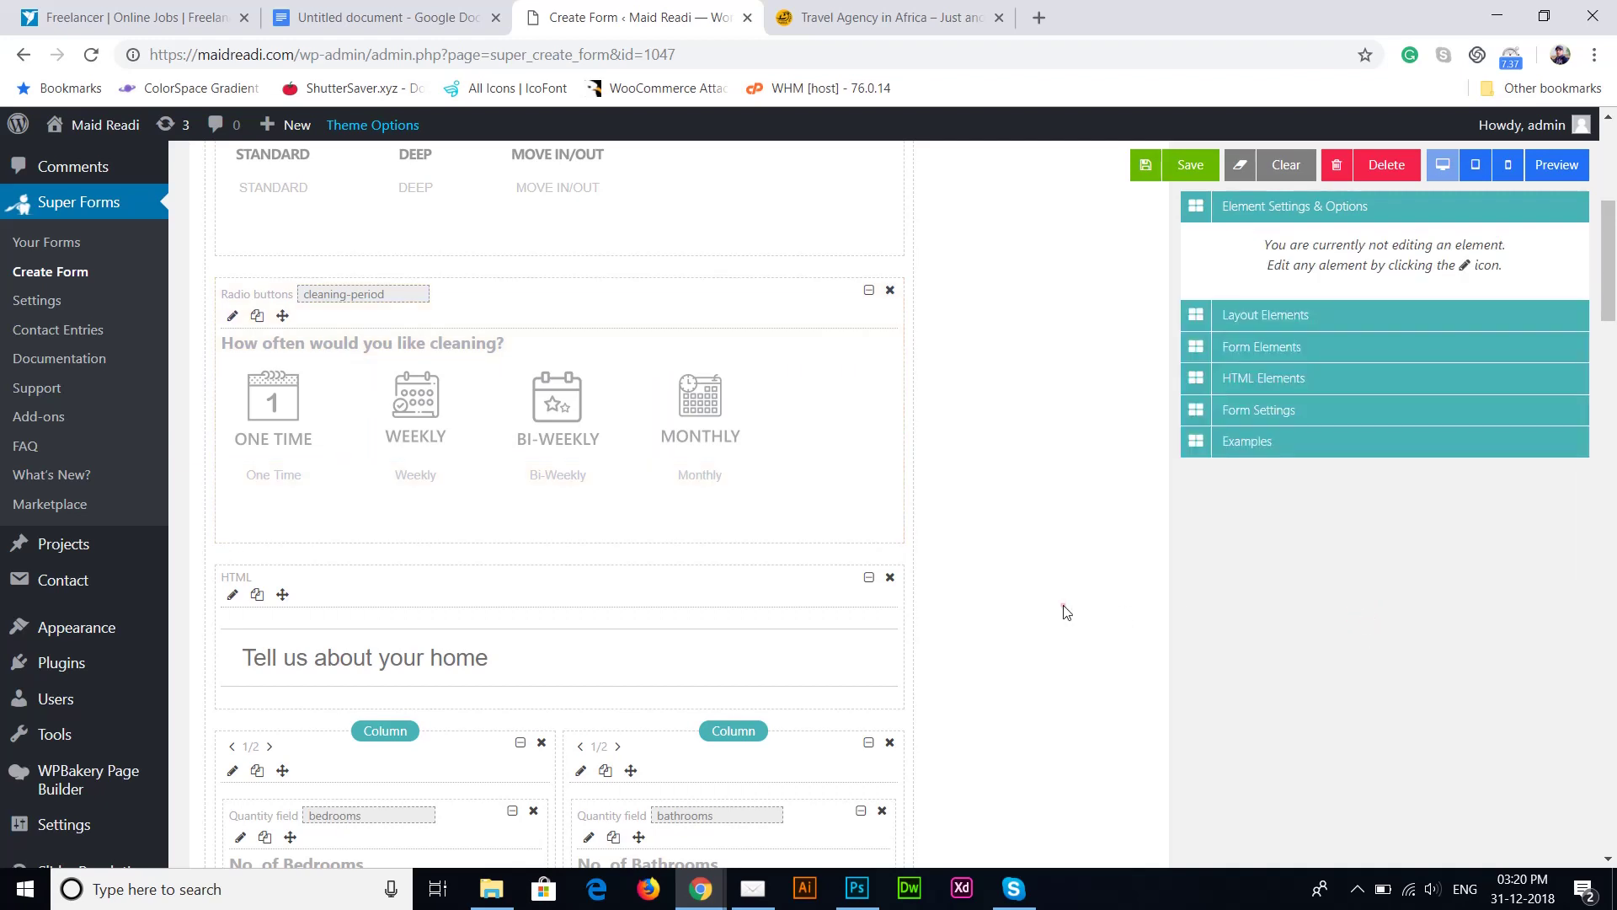
Step: Open the bedrooms quantity field settings, showing field name bedrooms and default value 0
{"action": "scroll", "coordinate": [1065, 610], "scroll_direction": "down", "scroll_amount": 2}
{"action": "scroll", "coordinate": [1065, 610], "scroll_direction": "down", "scroll_amount": 5}
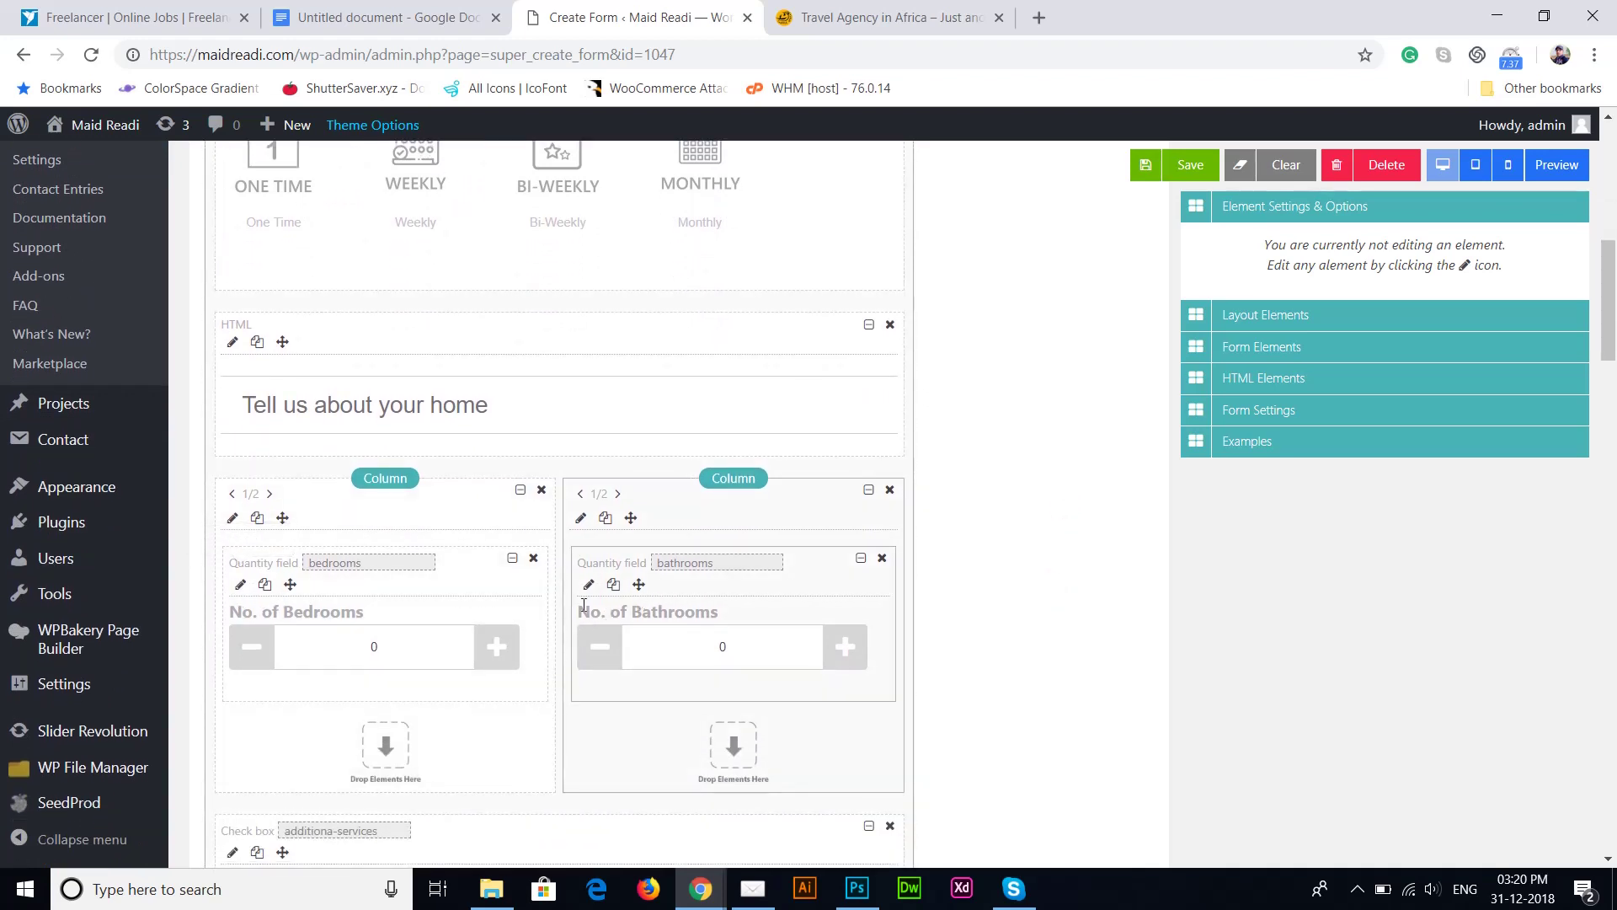
{"action": "left_click", "coordinate": [240, 585]}
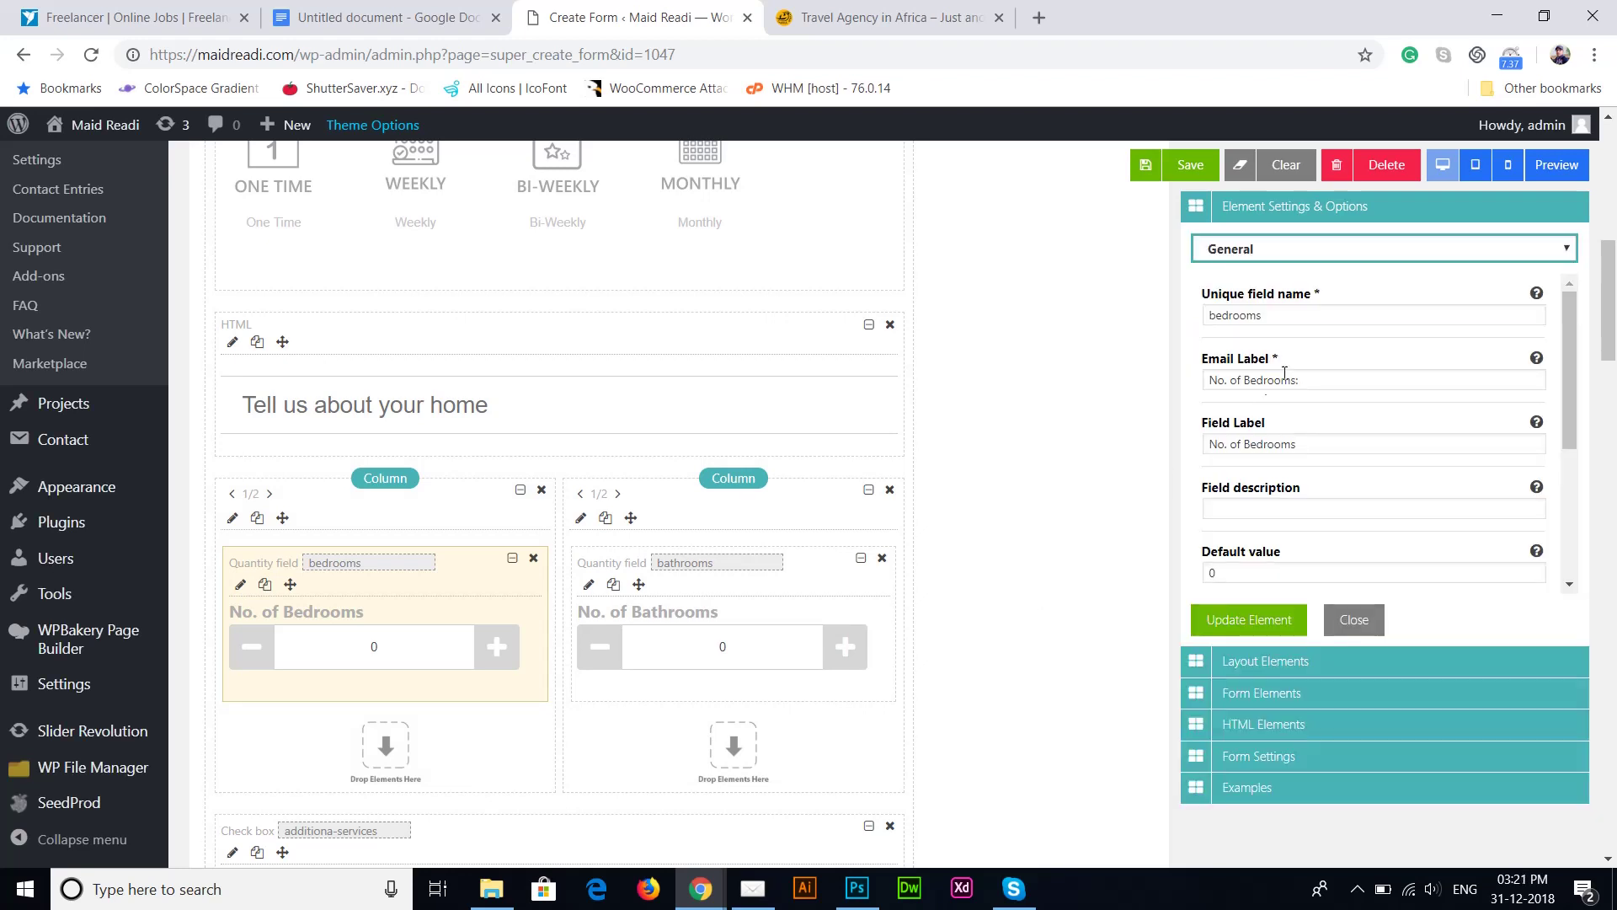
{"action": "left_click_drag", "start_coordinate": [1319, 313], "coordinate": [1245, 337]}
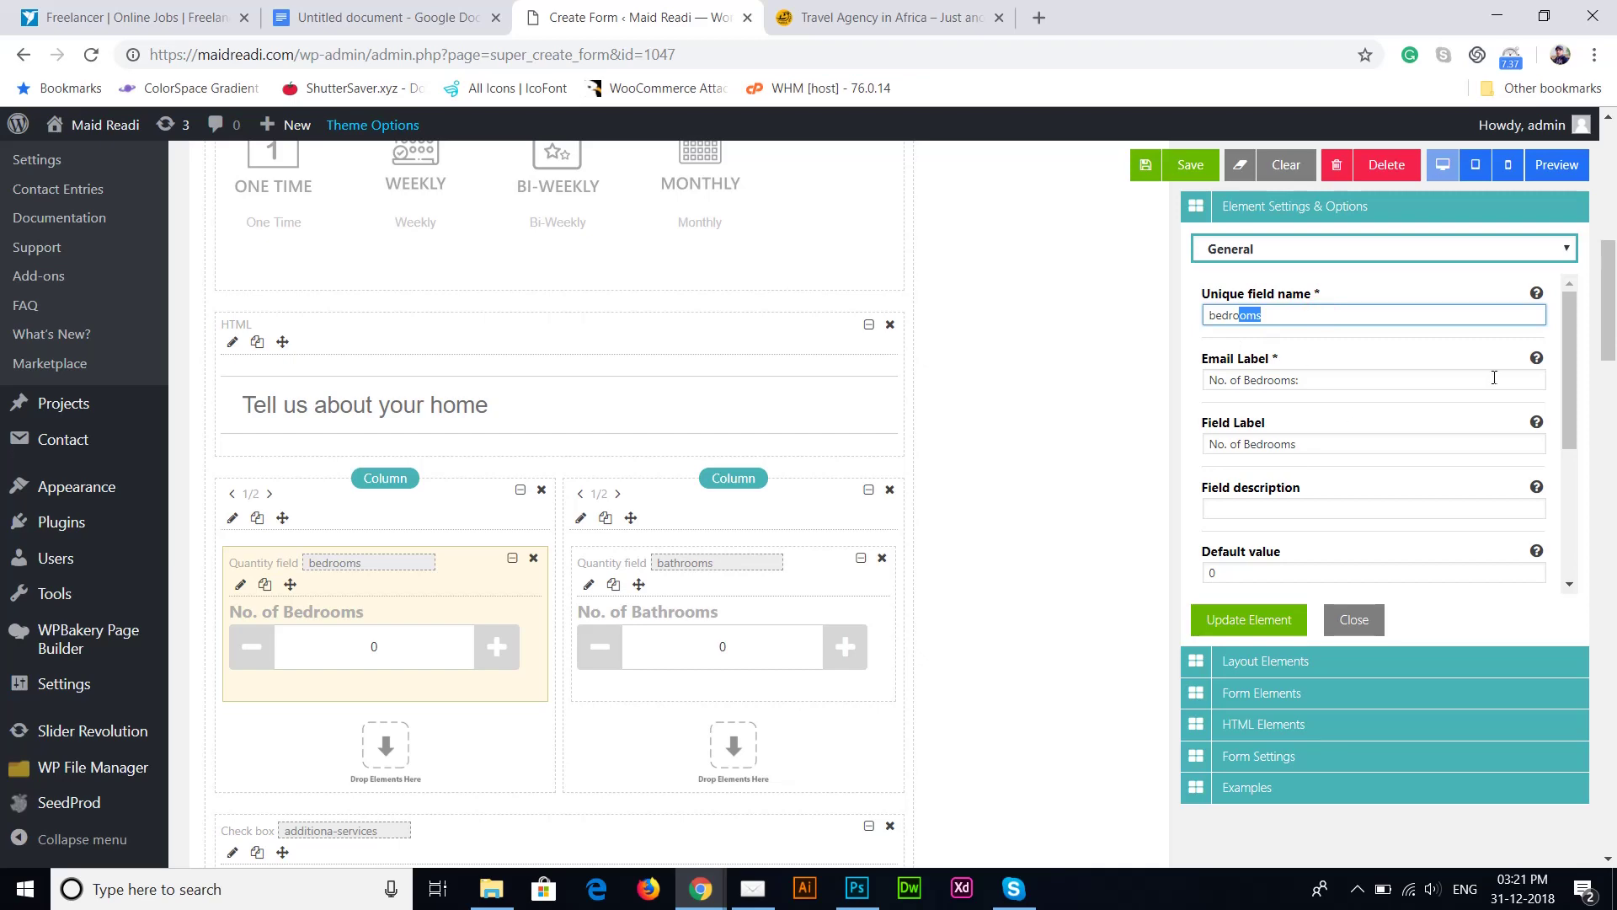
{"action": "left_click", "coordinate": [1610, 400]}
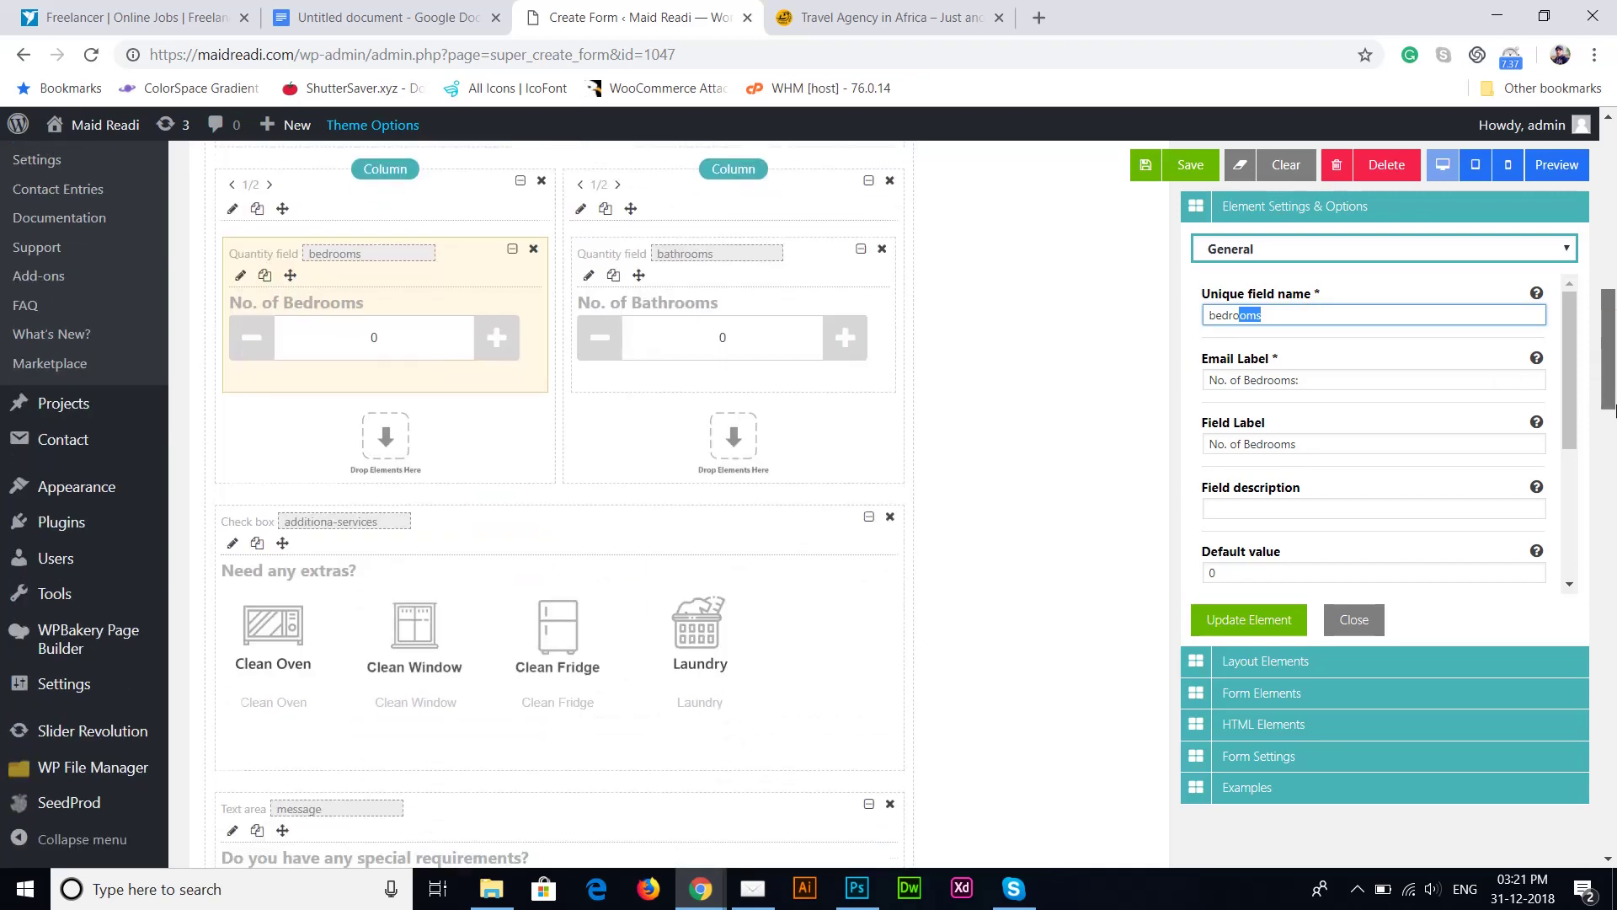
Step: Test the No. of Bedrooms counter in the canvas, raising it to 3
{"action": "scroll", "coordinate": [1610, 399], "scroll_direction": "up", "scroll_amount": 4}
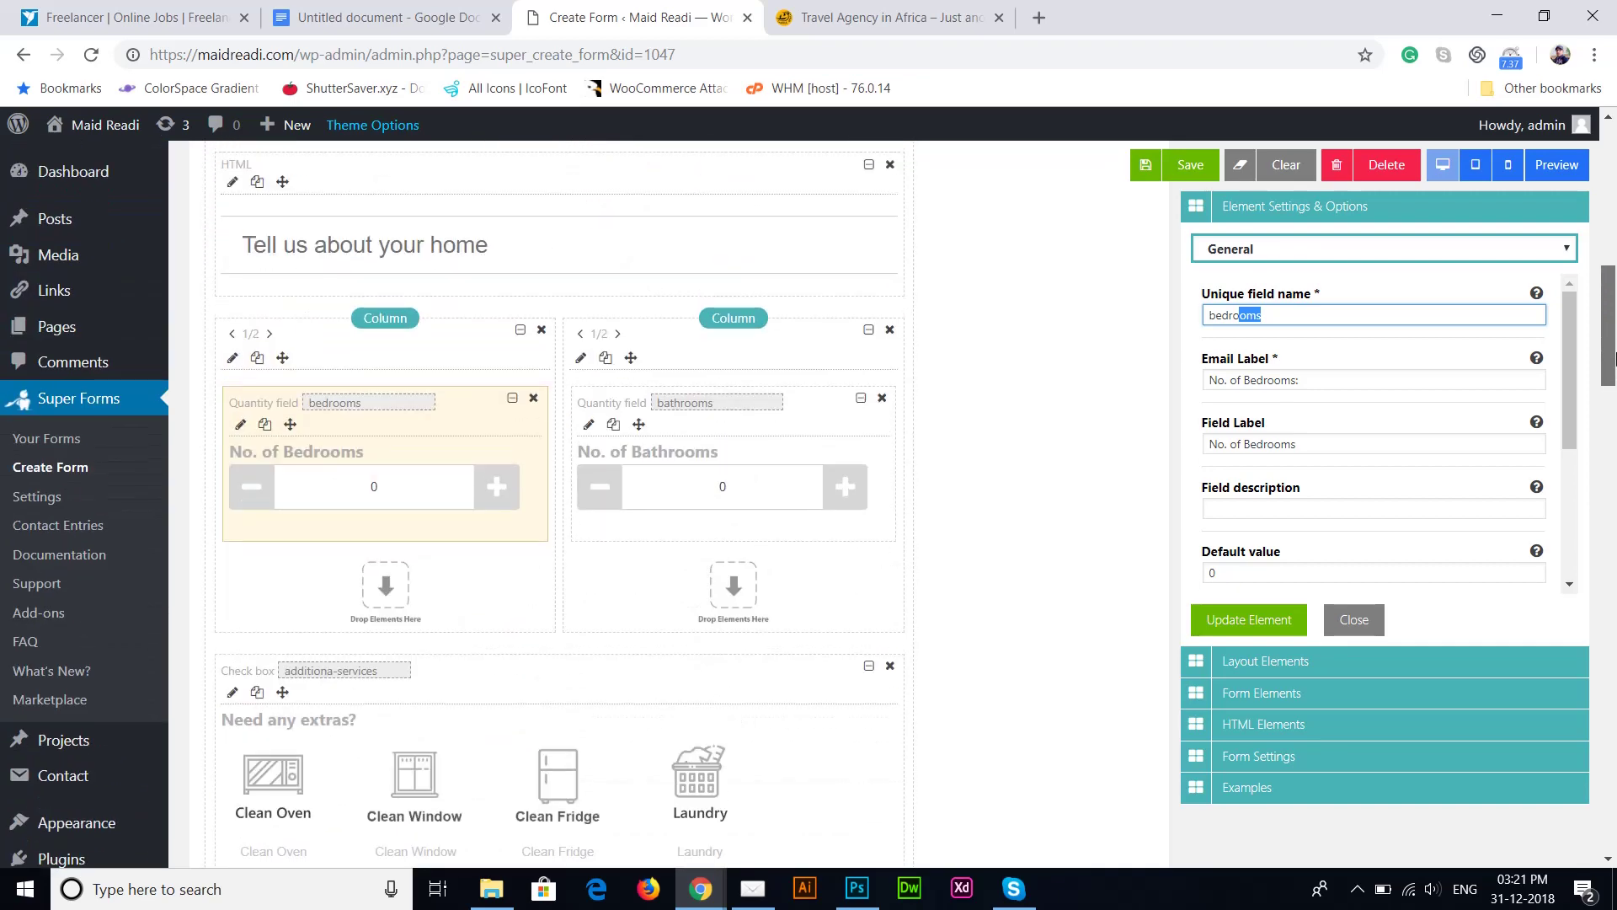
{"action": "left_click", "coordinate": [403, 492]}
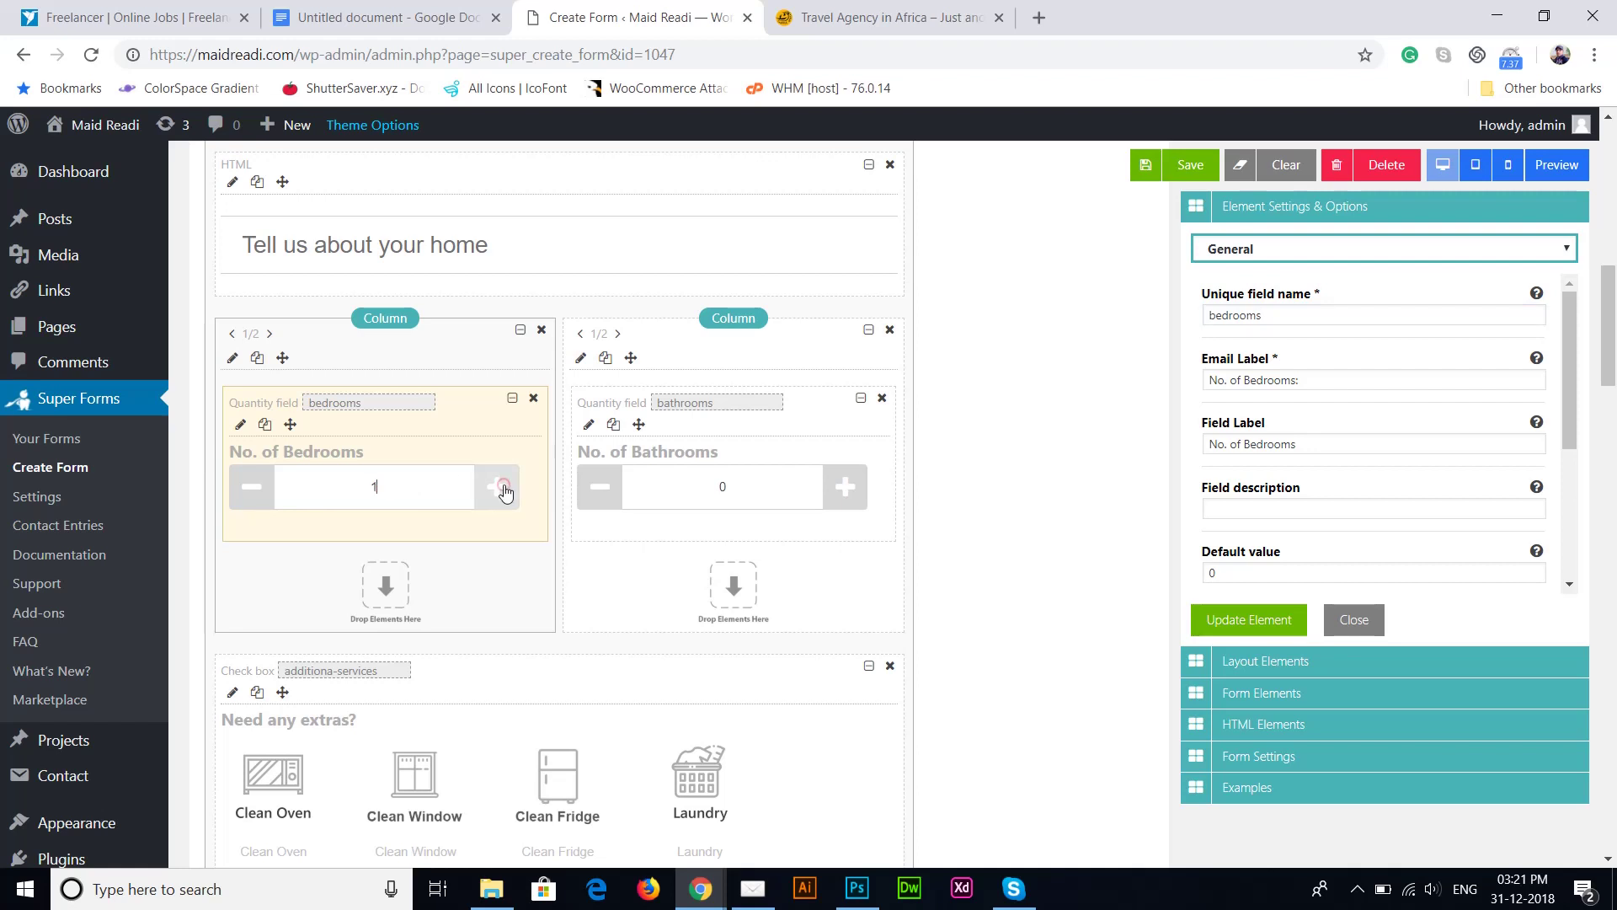
{"action": "left_click", "coordinate": [502, 487]}
{"action": "left_click", "coordinate": [502, 487]}
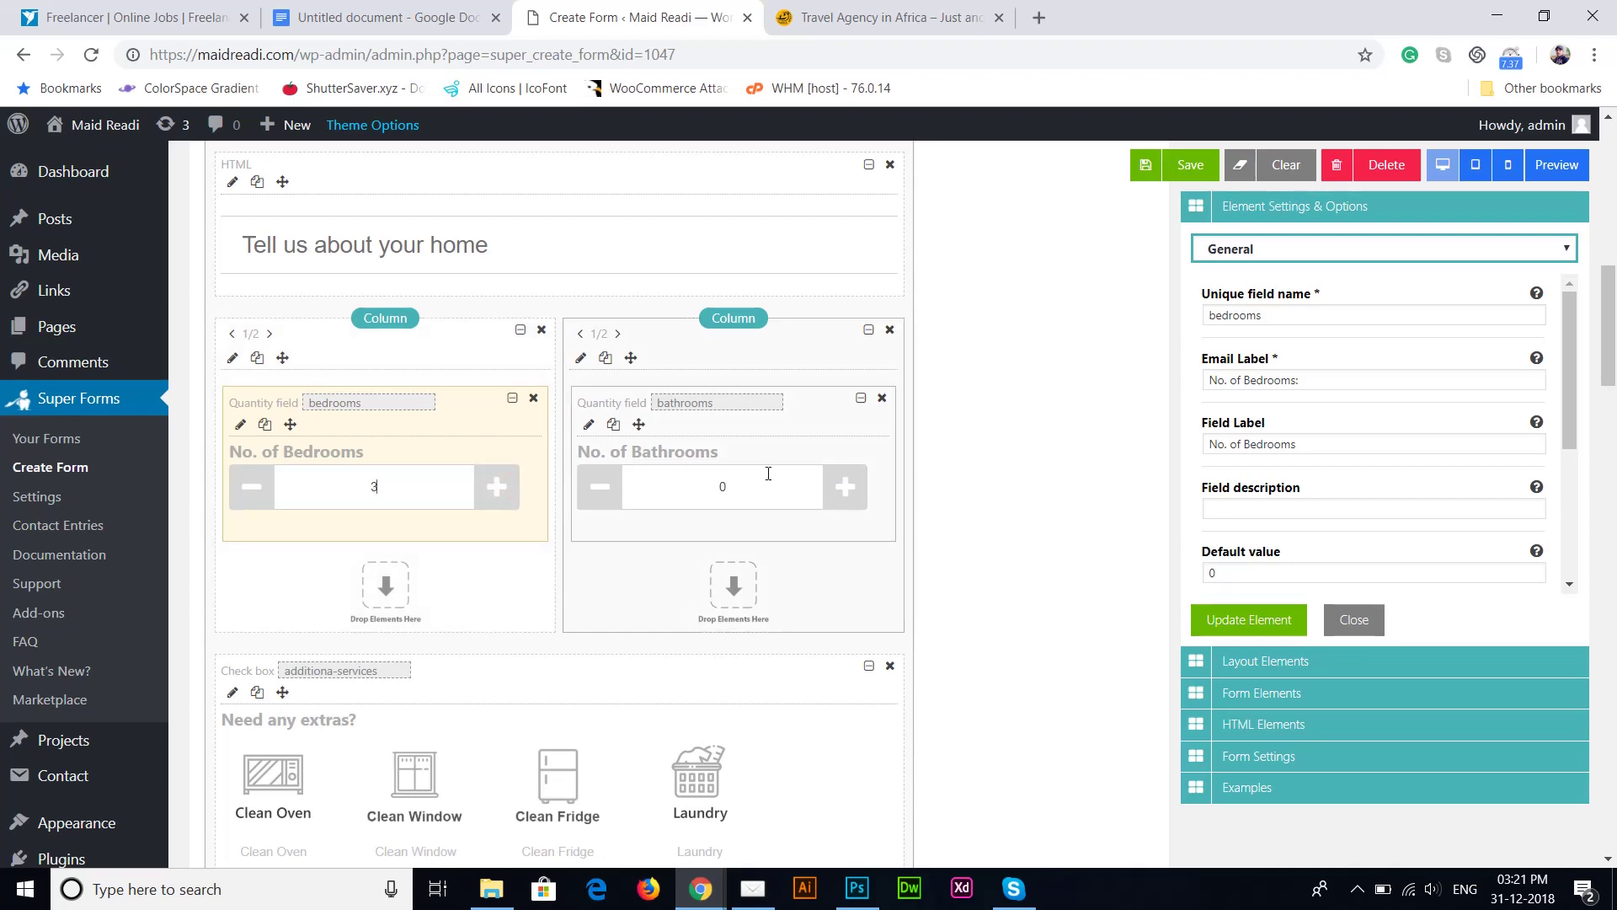
{"action": "left_click_drag", "start_coordinate": [1609, 365], "coordinate": [1614, 226]}
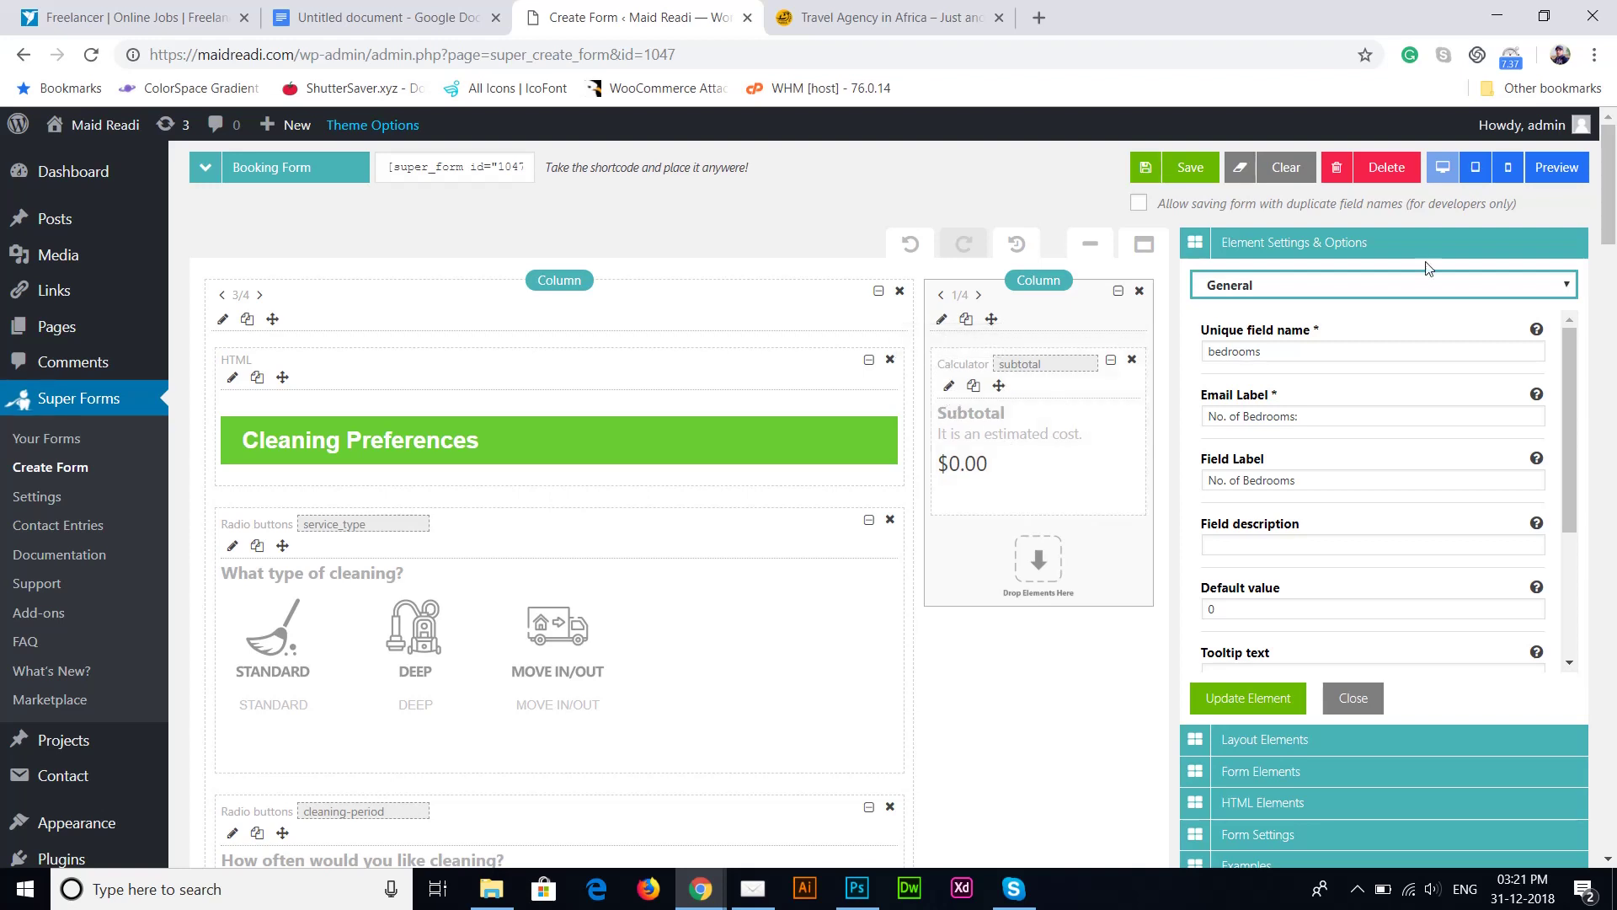
{"action": "left_click_drag", "start_coordinate": [1611, 183], "coordinate": [1612, 290]}
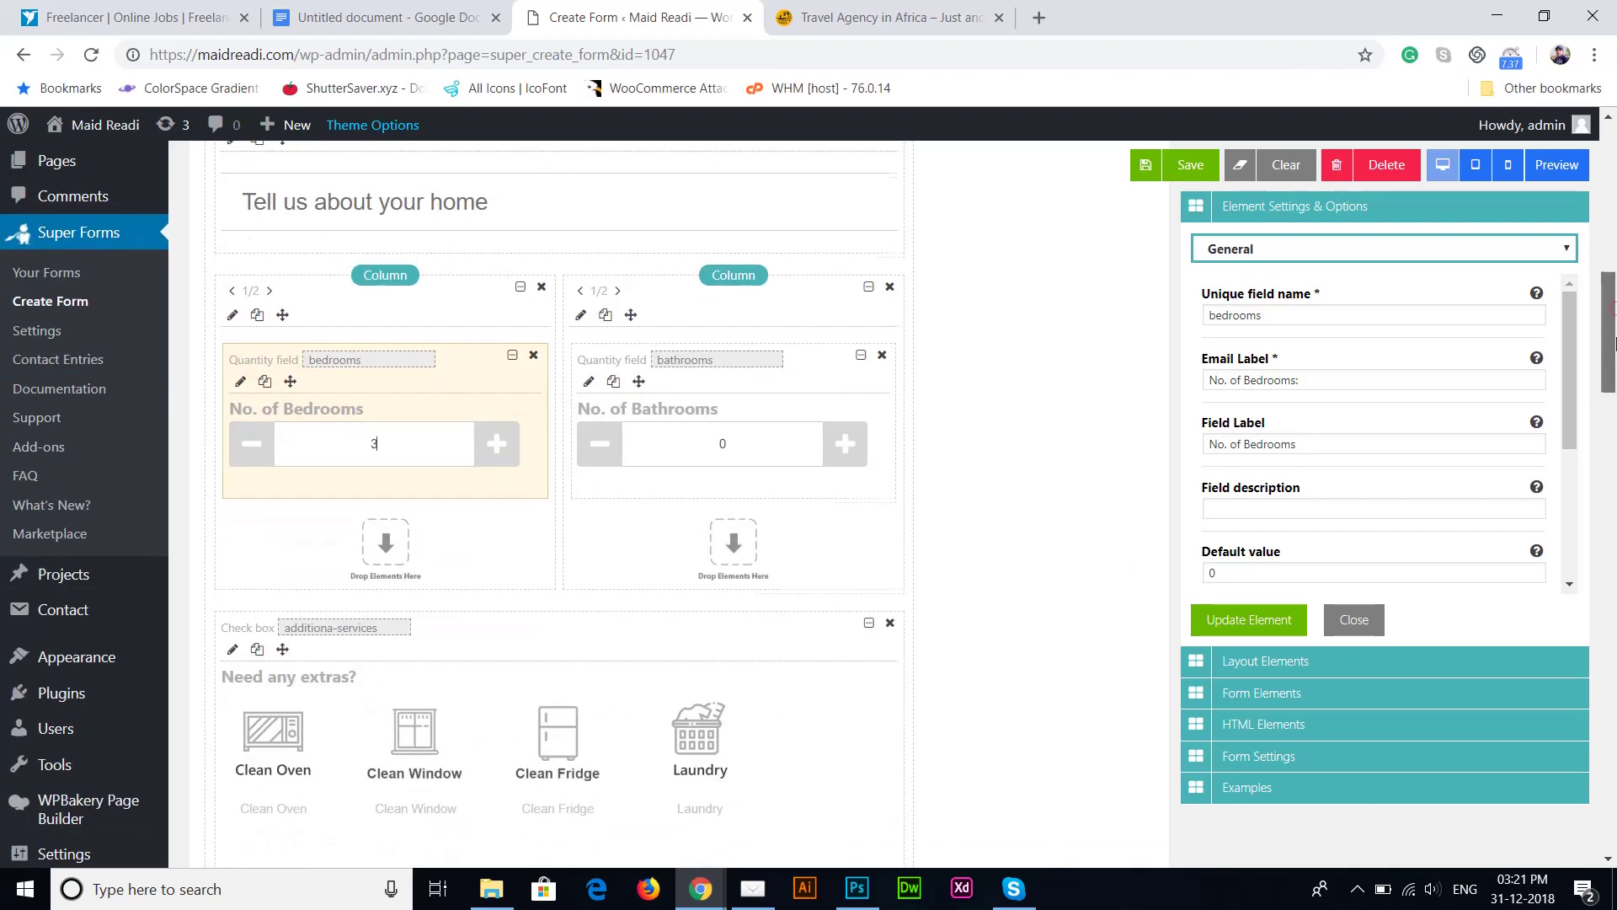
{"action": "left_click_drag", "start_coordinate": [1613, 319], "coordinate": [1614, 370]}
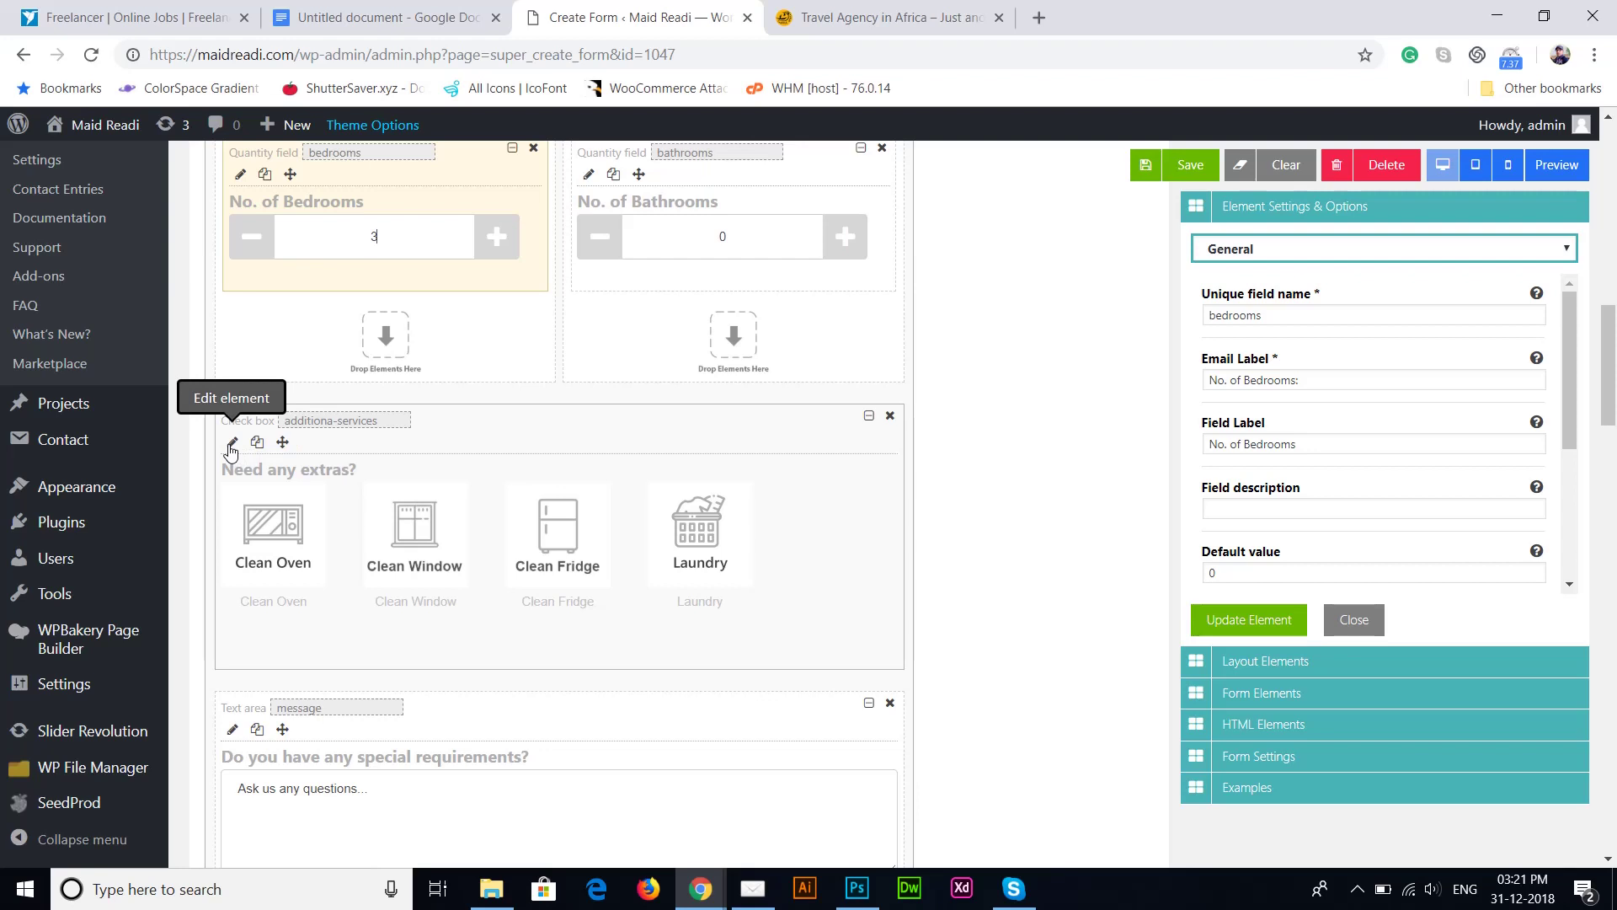
Step: Review extras prices: Clean Oven 5, Clean Window 10, Clean Fridge 12, Laundry 18
{"action": "left_click", "coordinate": [232, 444]}
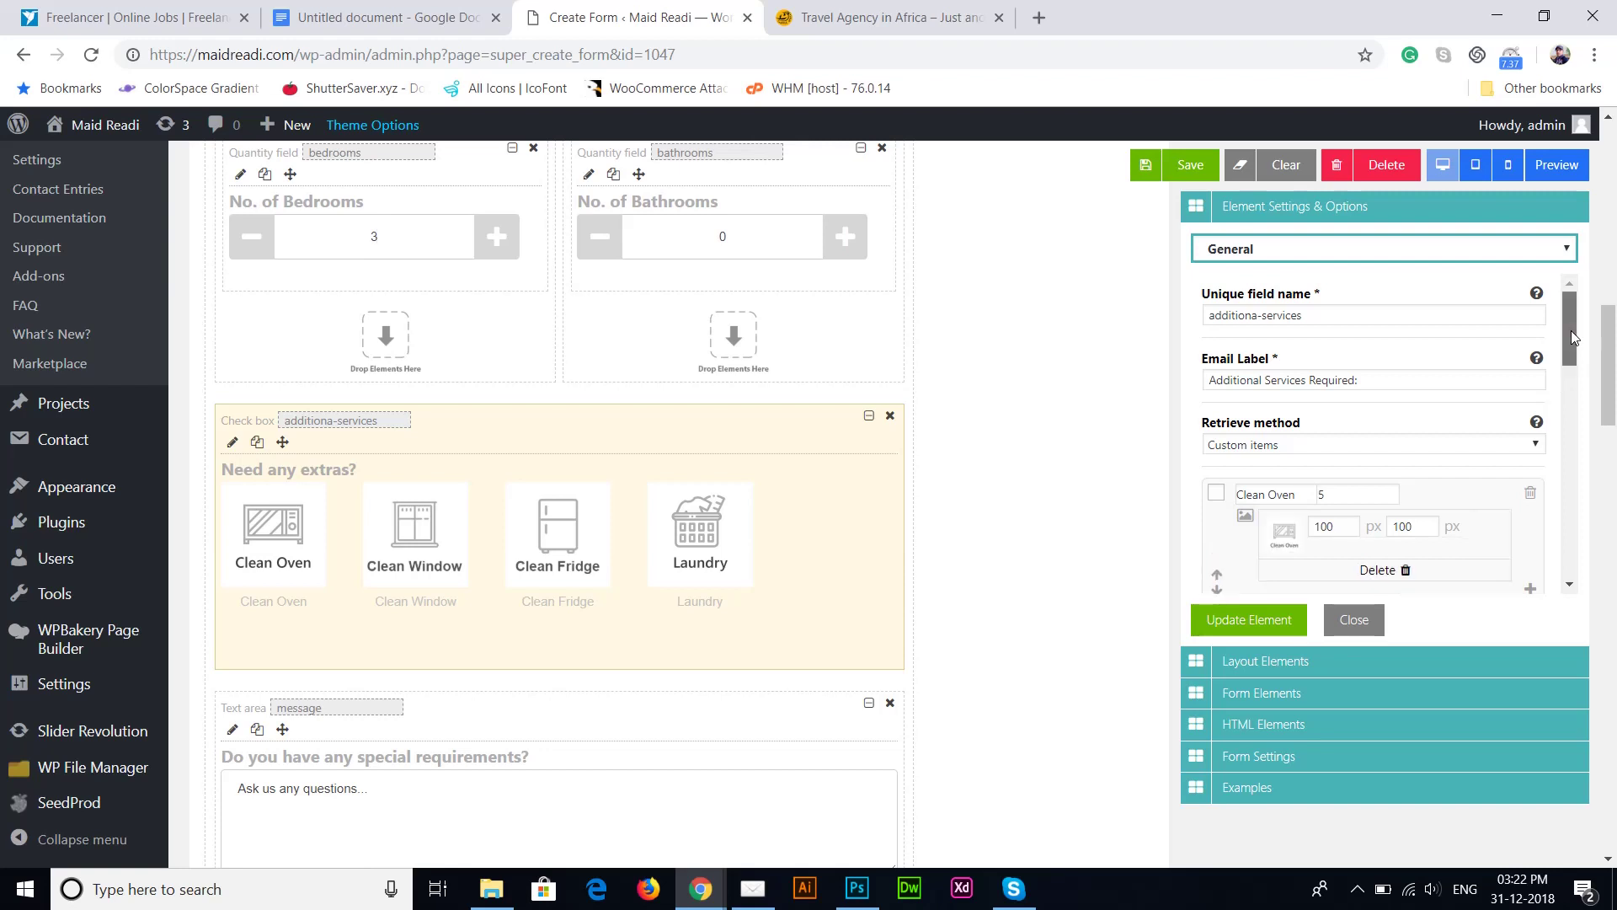
{"action": "left_click_drag", "start_coordinate": [1570, 331], "coordinate": [1570, 367]}
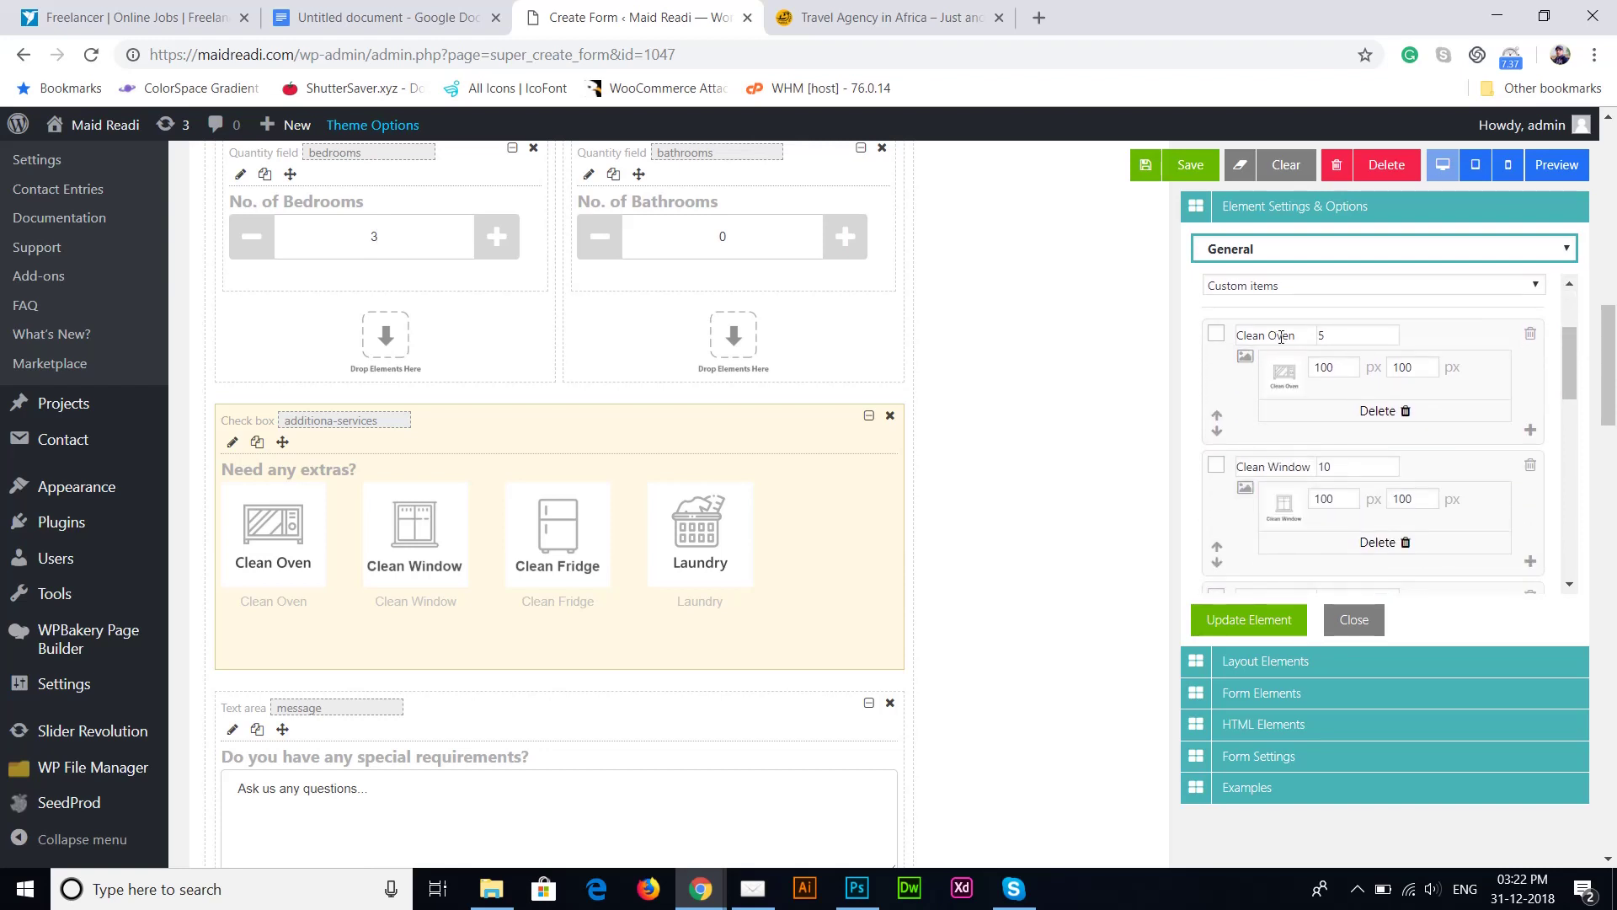
{"action": "left_click_drag", "start_coordinate": [1300, 335], "coordinate": [1235, 337]}
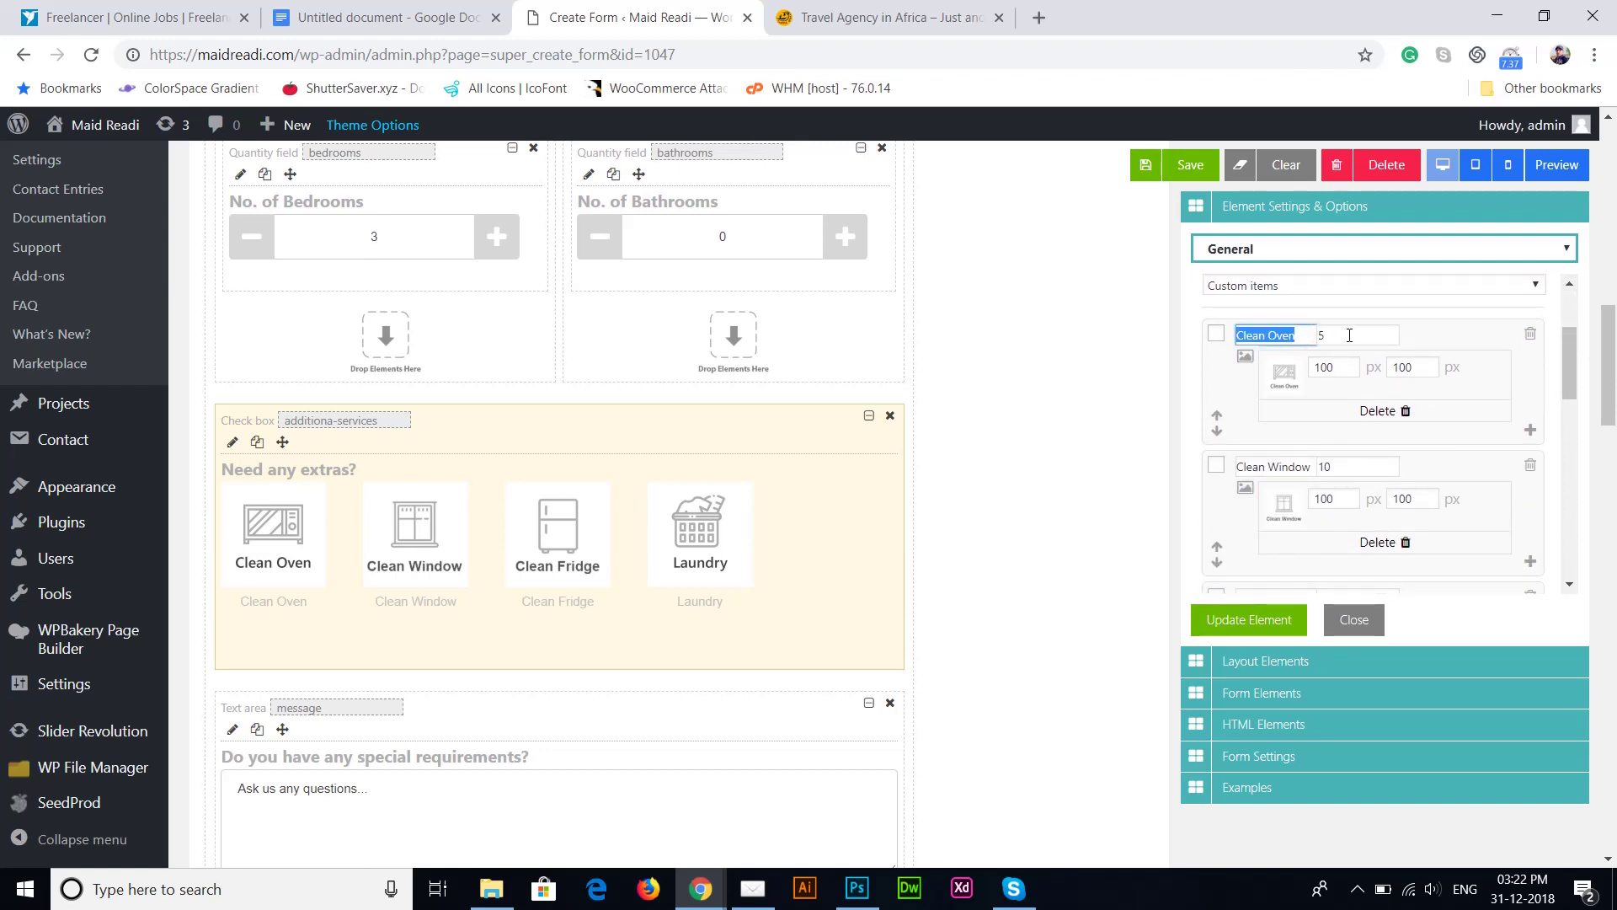
{"action": "key", "text": "Tab"}
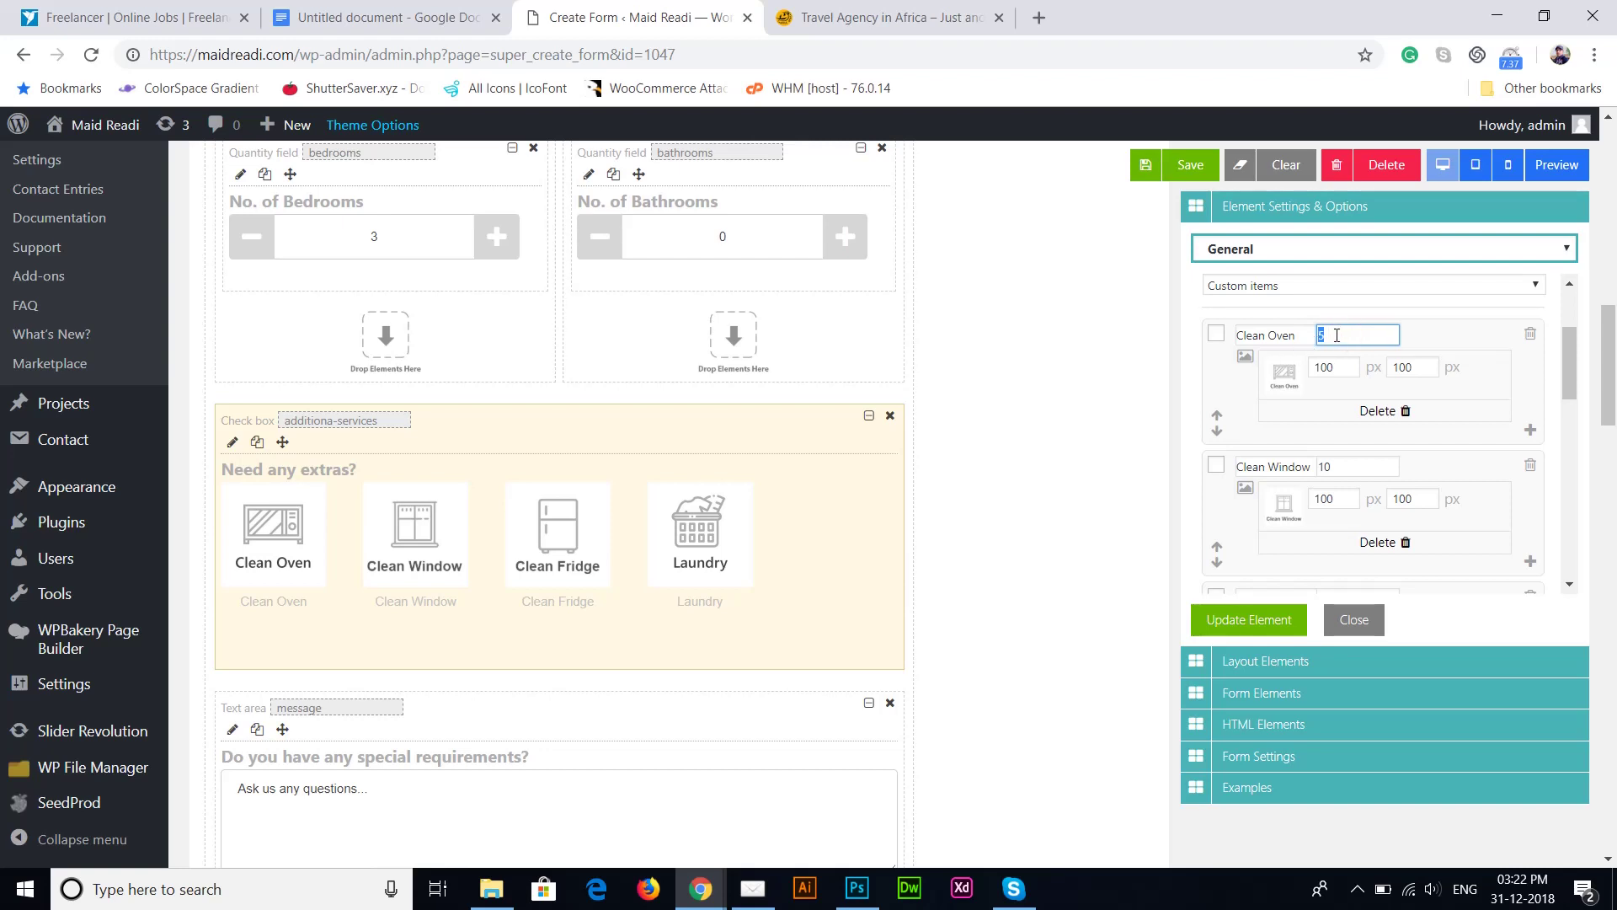
{"action": "left_click", "coordinate": [1336, 334]}
{"action": "left_click", "coordinate": [1350, 473]}
{"action": "double_click", "coordinate": [1351, 474]}
{"action": "left_click_drag", "start_coordinate": [1575, 370], "coordinate": [1596, 471]}
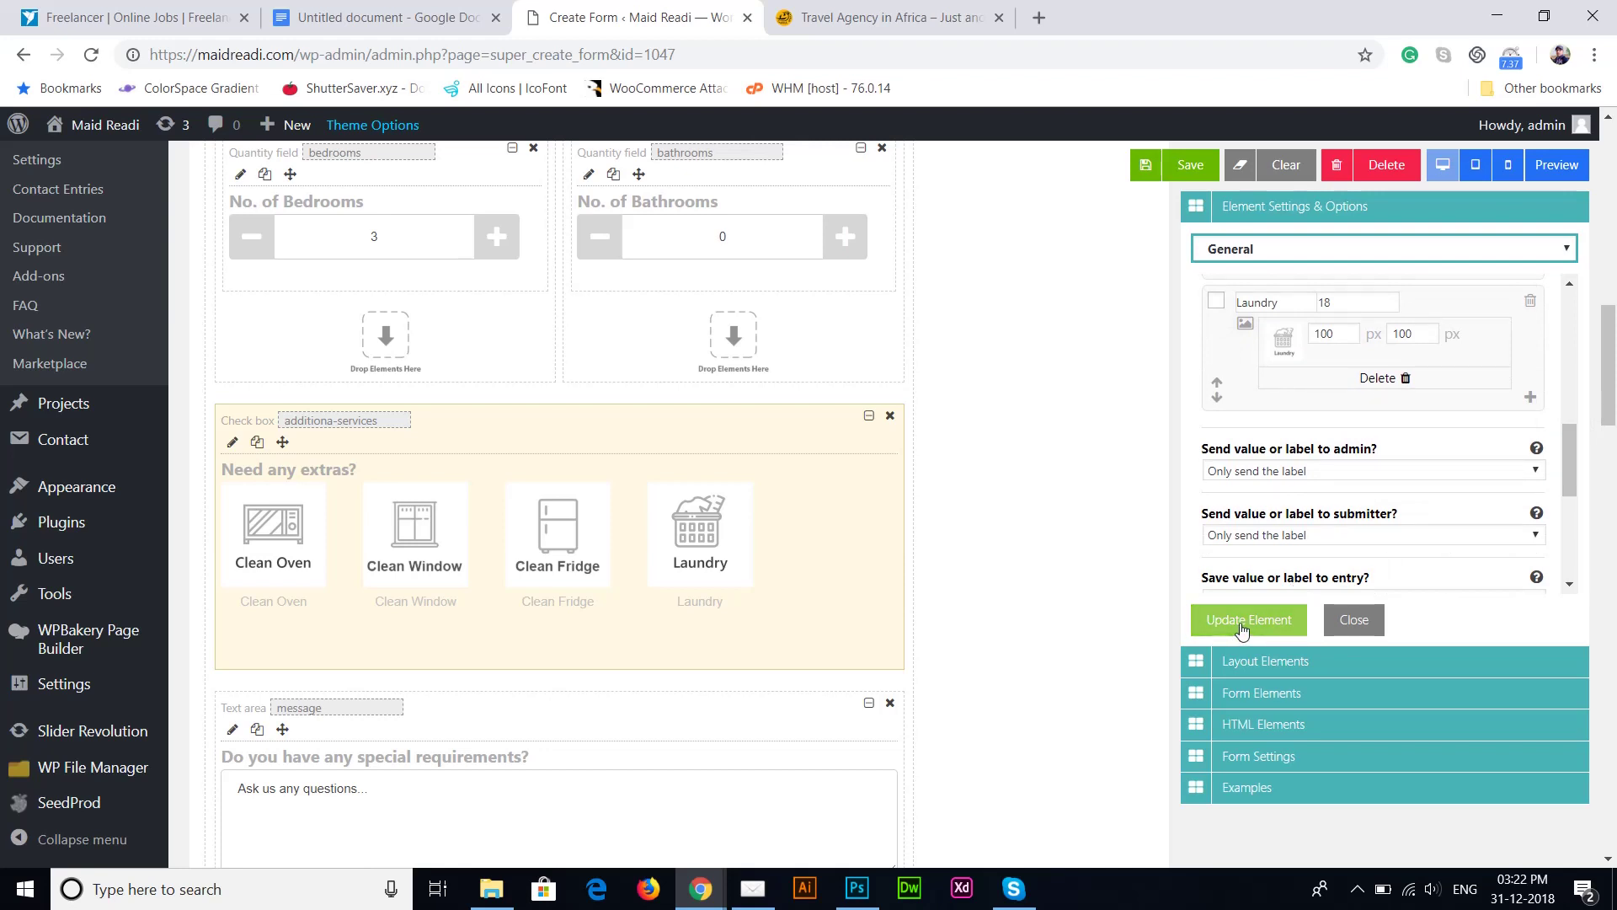
{"action": "scroll", "coordinate": [1105, 606], "scroll_direction": "down", "scroll_amount": 3}
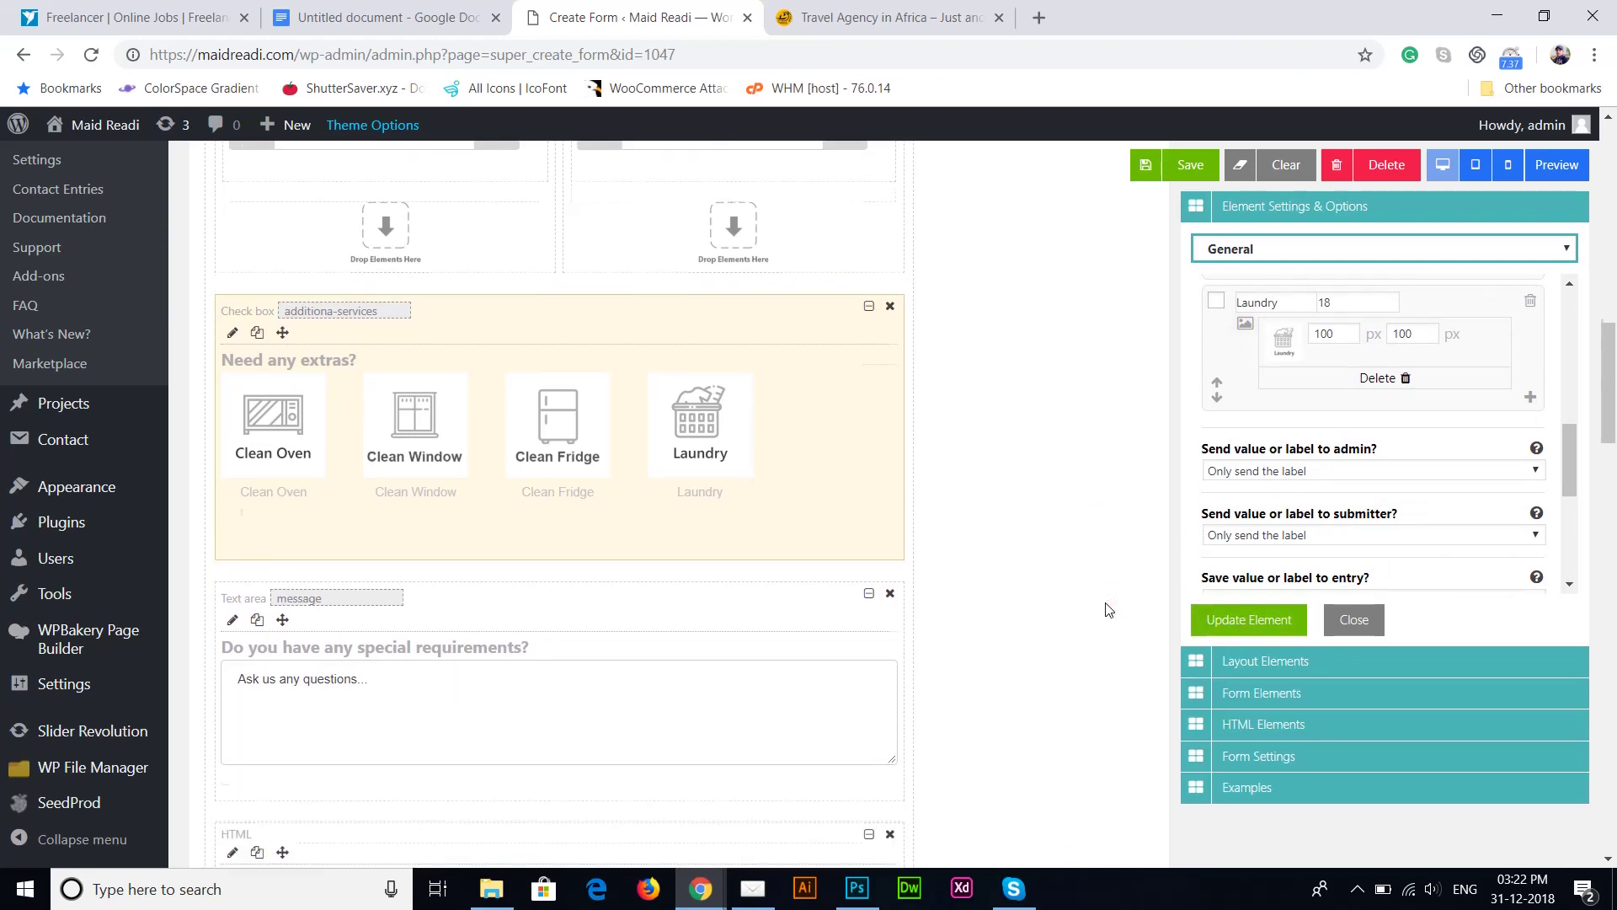
{"action": "scroll", "coordinate": [1107, 608], "scroll_direction": "down", "scroll_amount": 5}
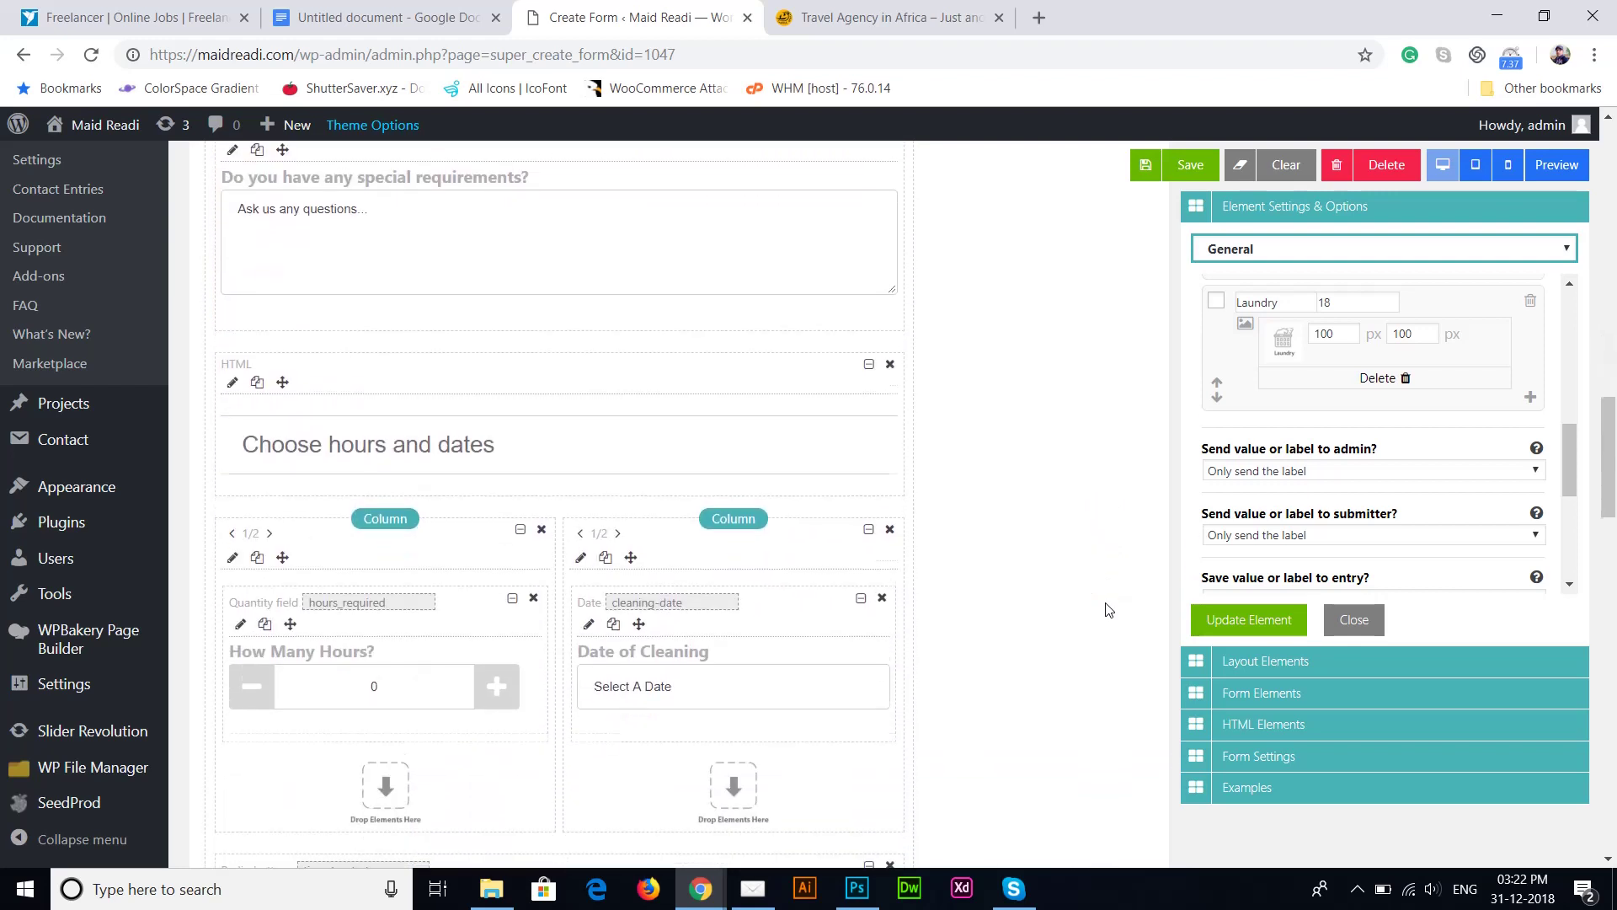
{"action": "scroll", "coordinate": [1107, 608], "scroll_direction": "down", "scroll_amount": 3}
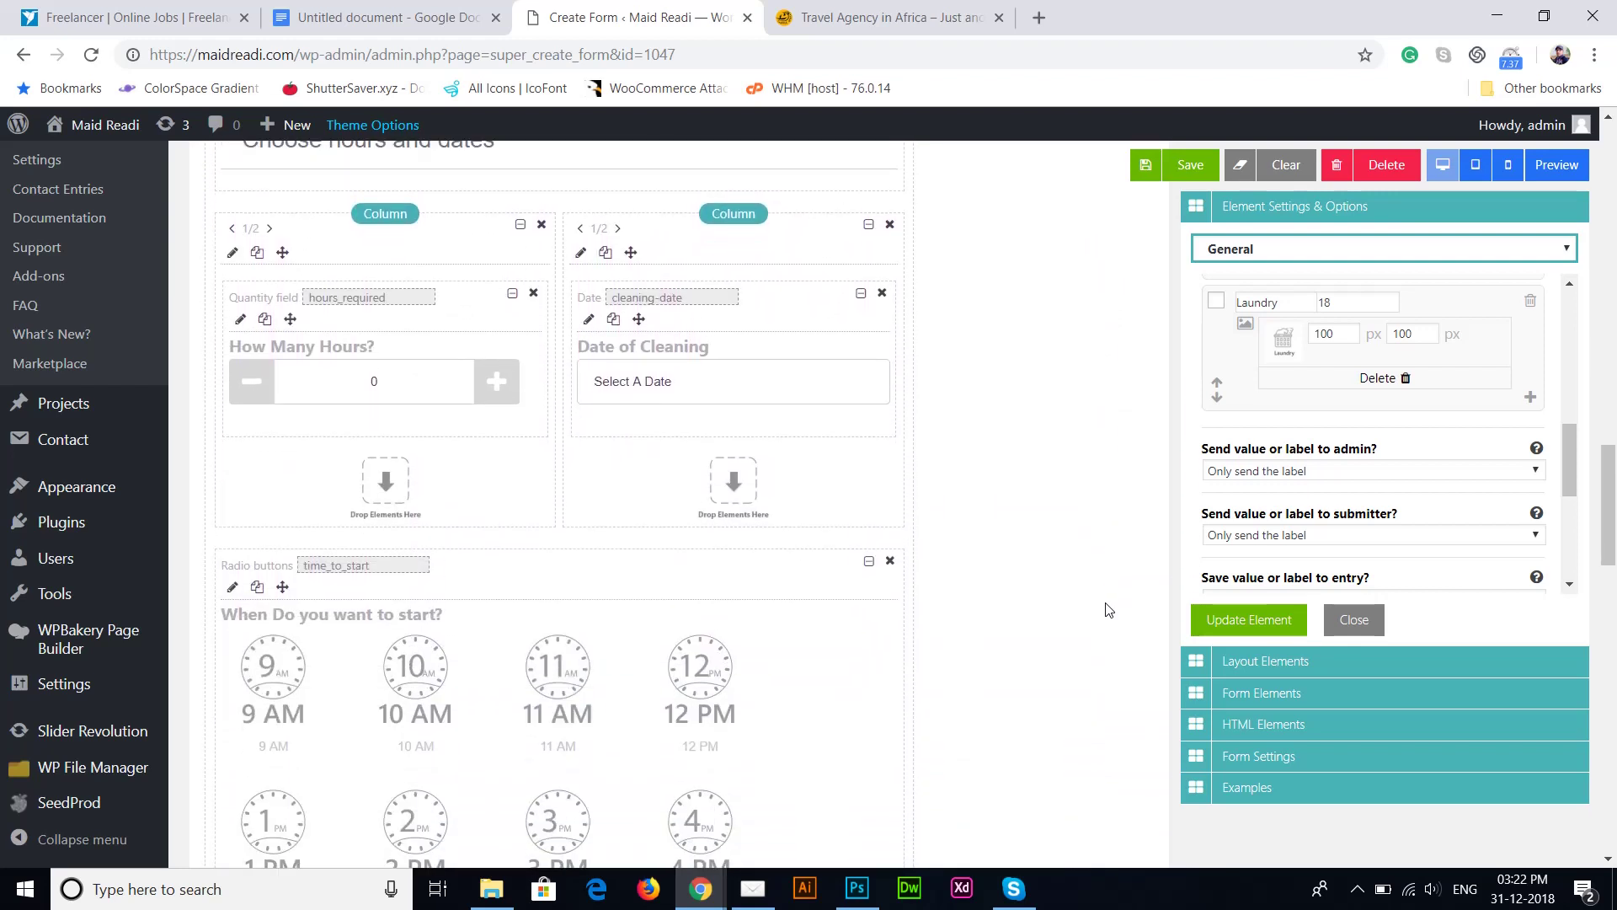
{"action": "scroll", "coordinate": [1107, 608], "scroll_direction": "up", "scroll_amount": 2}
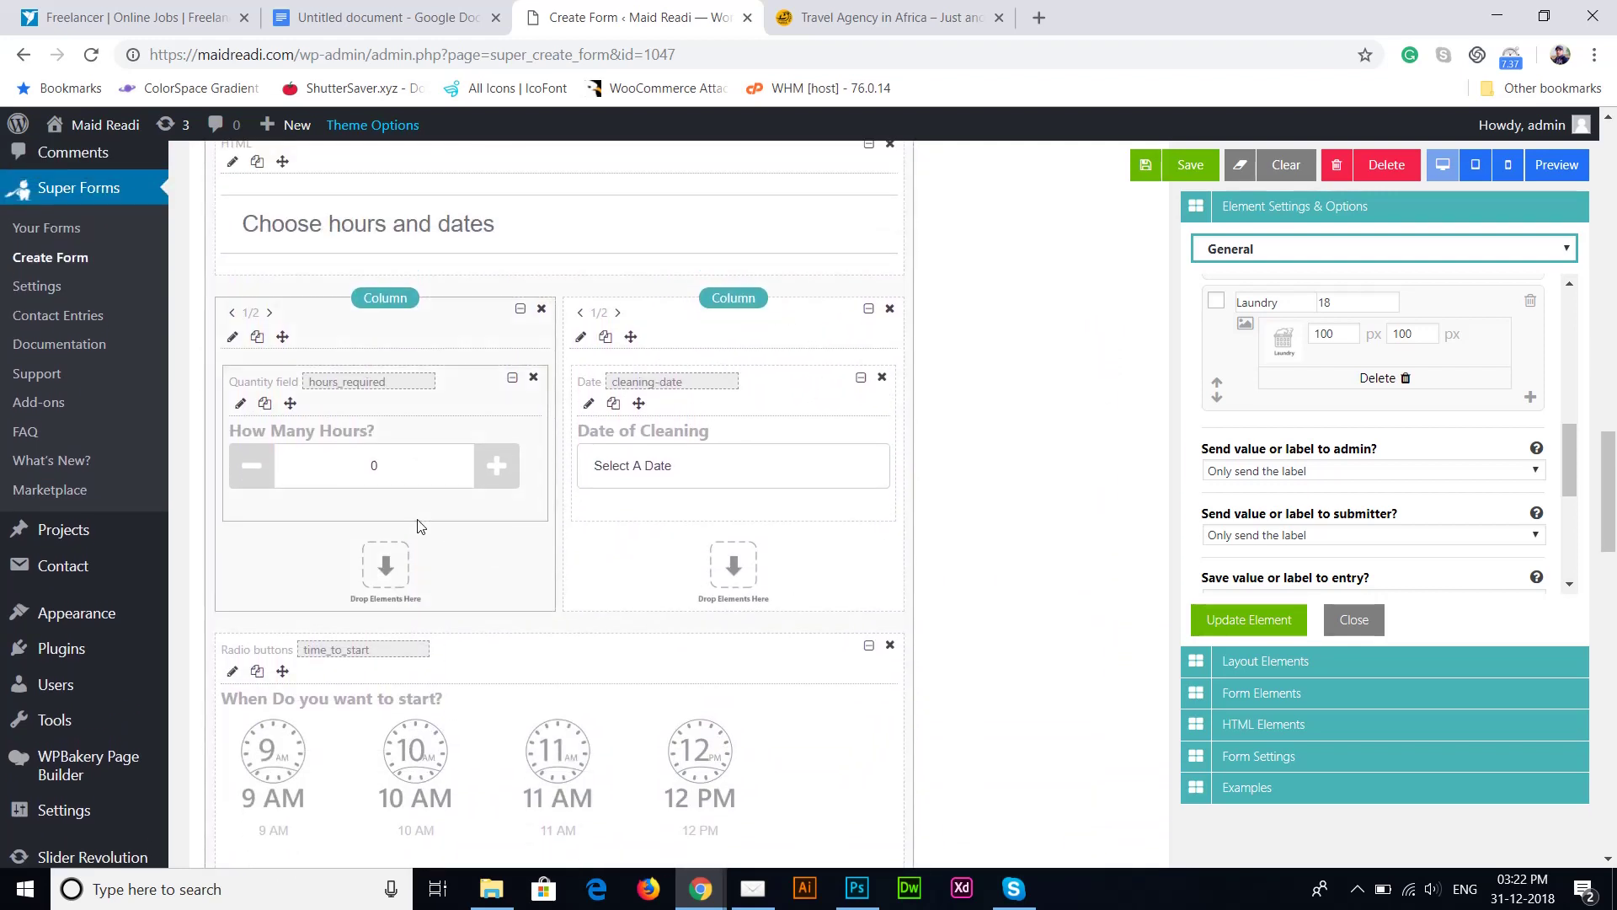
{"action": "left_click", "coordinate": [405, 475]}
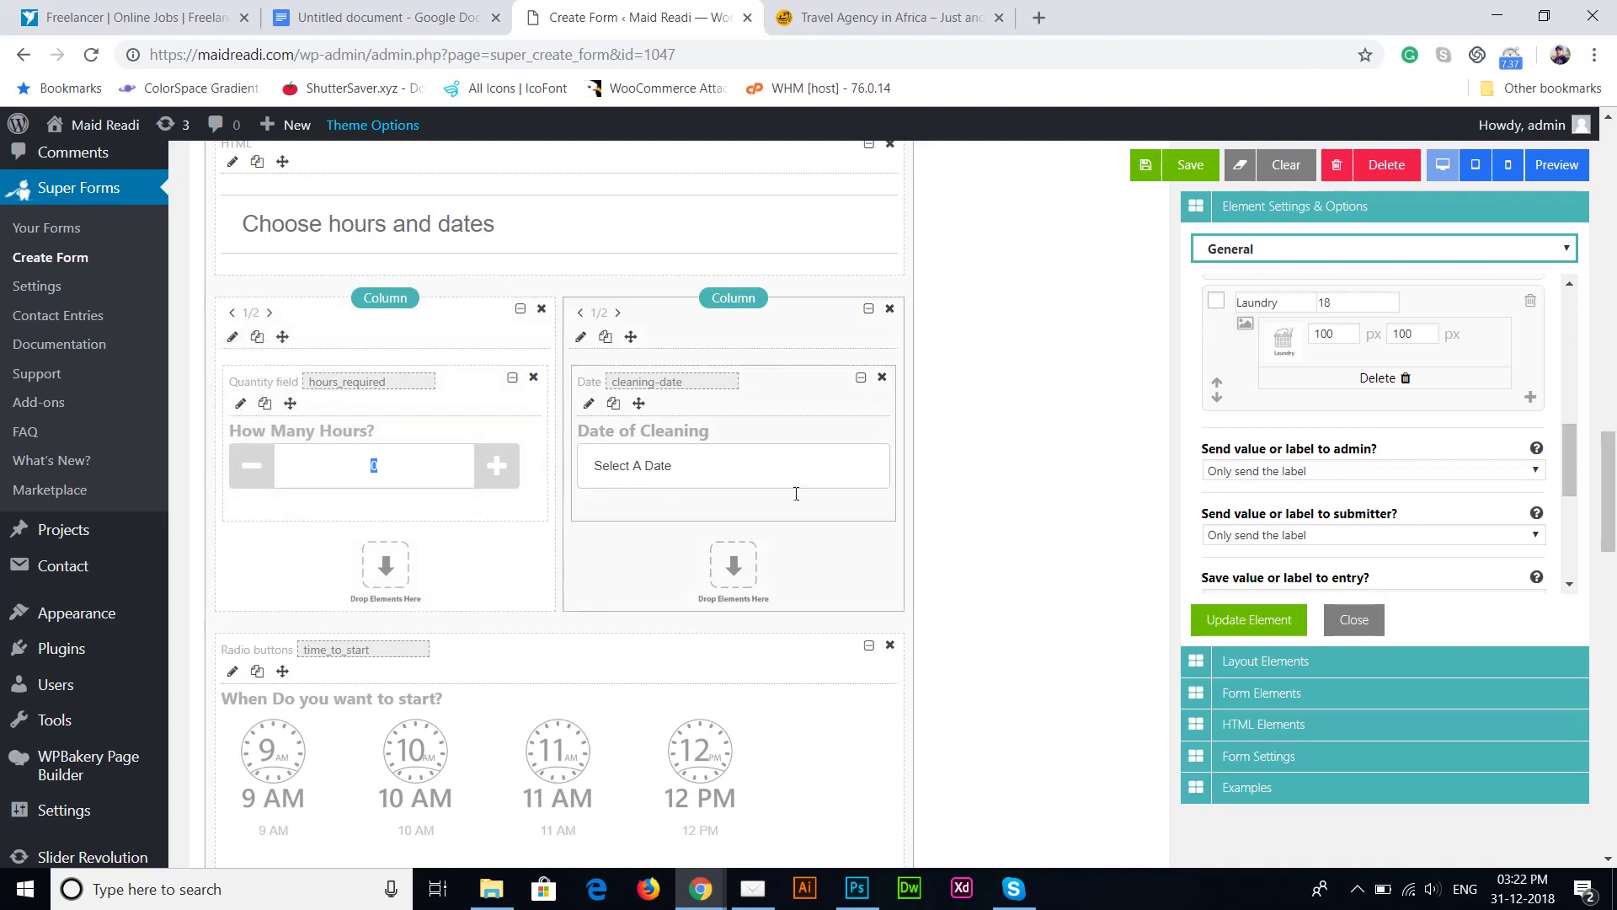
{"action": "left_click", "coordinate": [990, 545]}
{"action": "scroll", "coordinate": [990, 545], "scroll_direction": "down", "scroll_amount": 3}
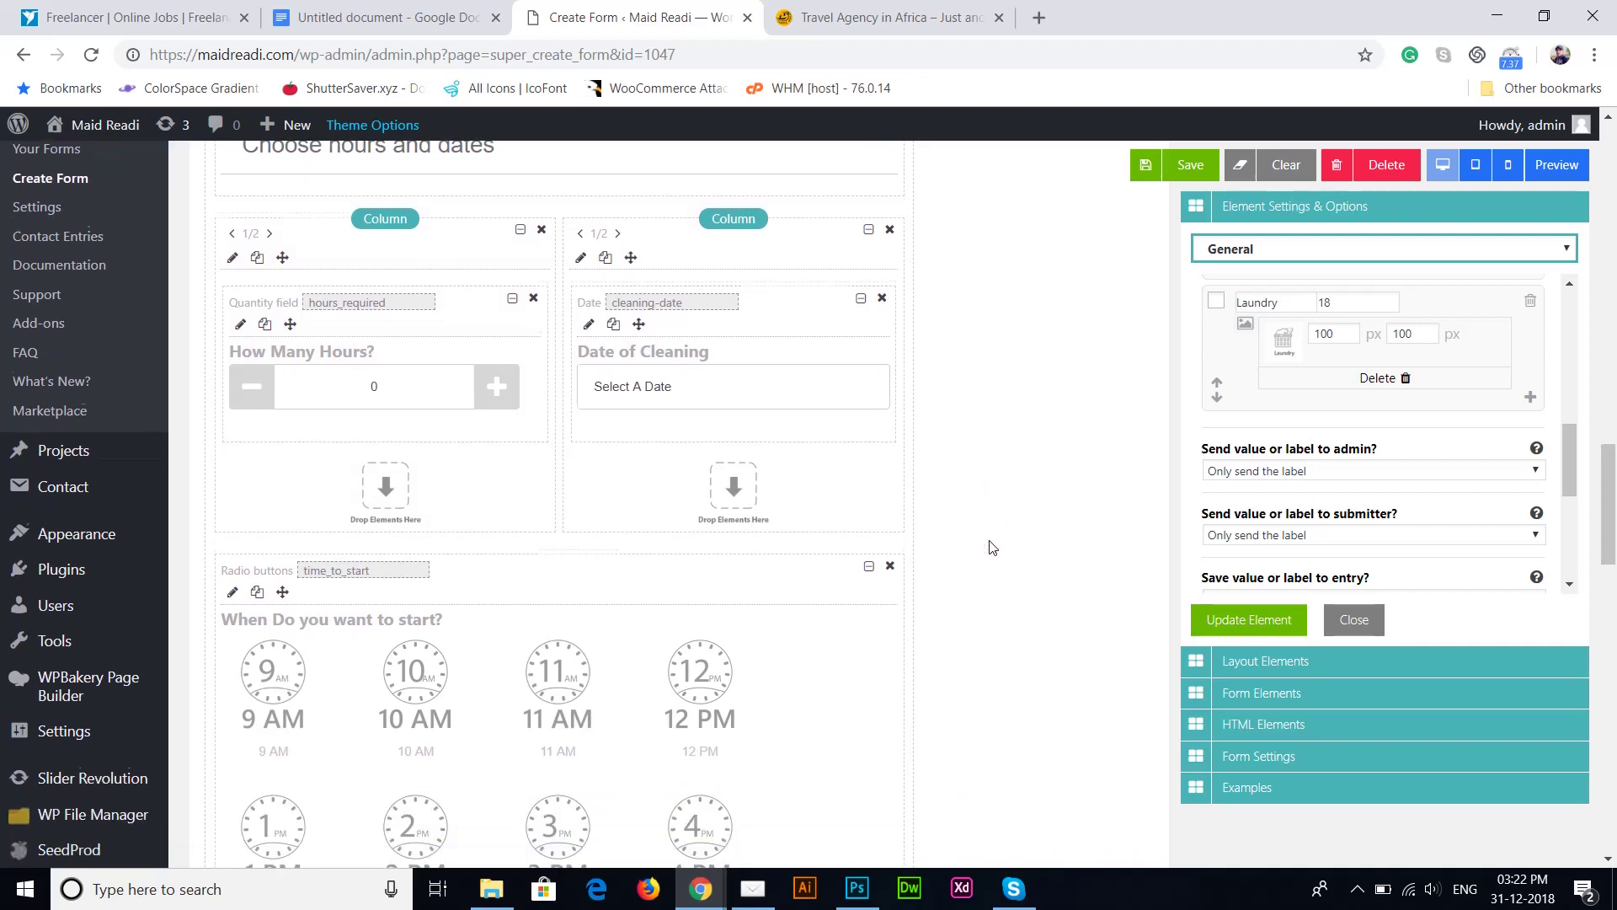
{"action": "scroll", "coordinate": [990, 546], "scroll_direction": "down", "scroll_amount": 9}
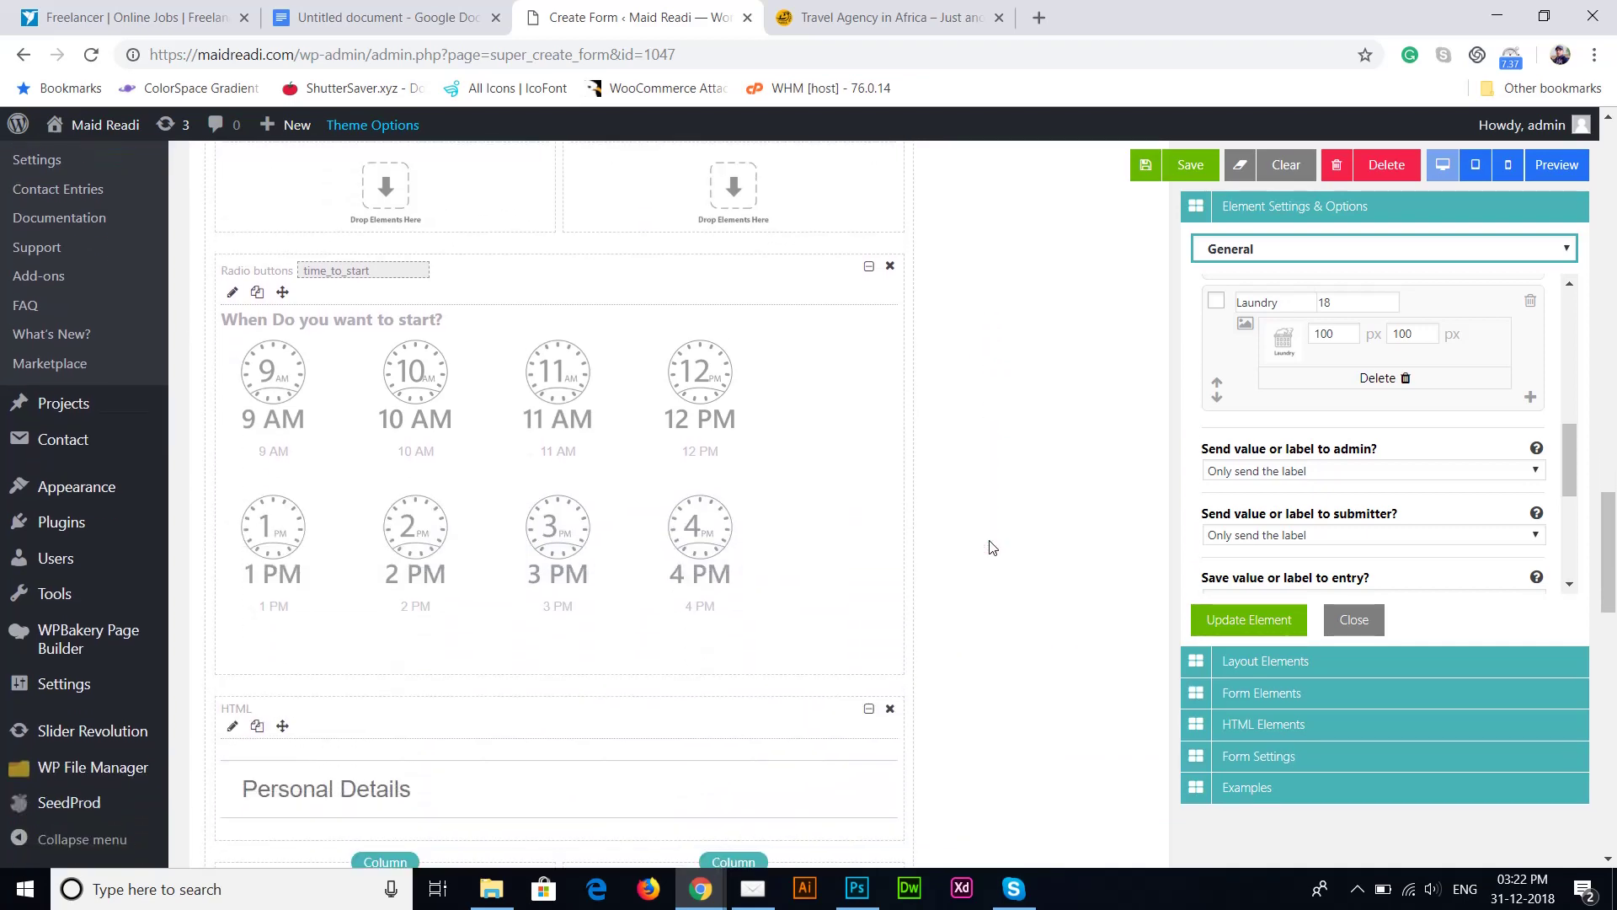
{"action": "scroll", "coordinate": [991, 546], "scroll_direction": "down", "scroll_amount": 7}
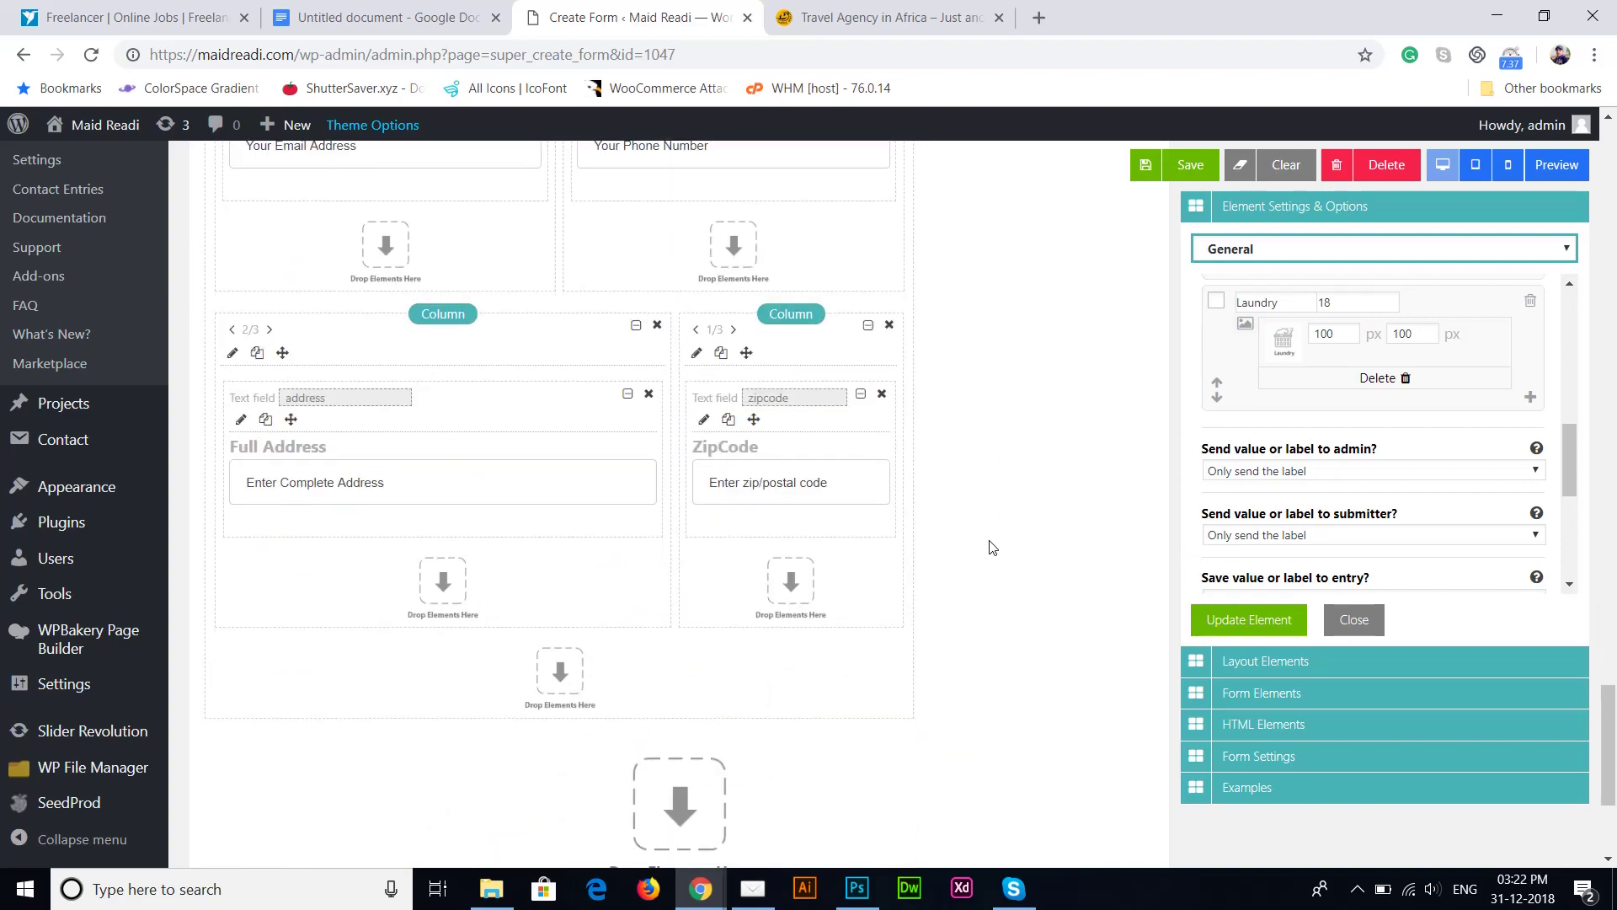
{"action": "scroll", "coordinate": [992, 546], "scroll_direction": "up", "scroll_amount": 10}
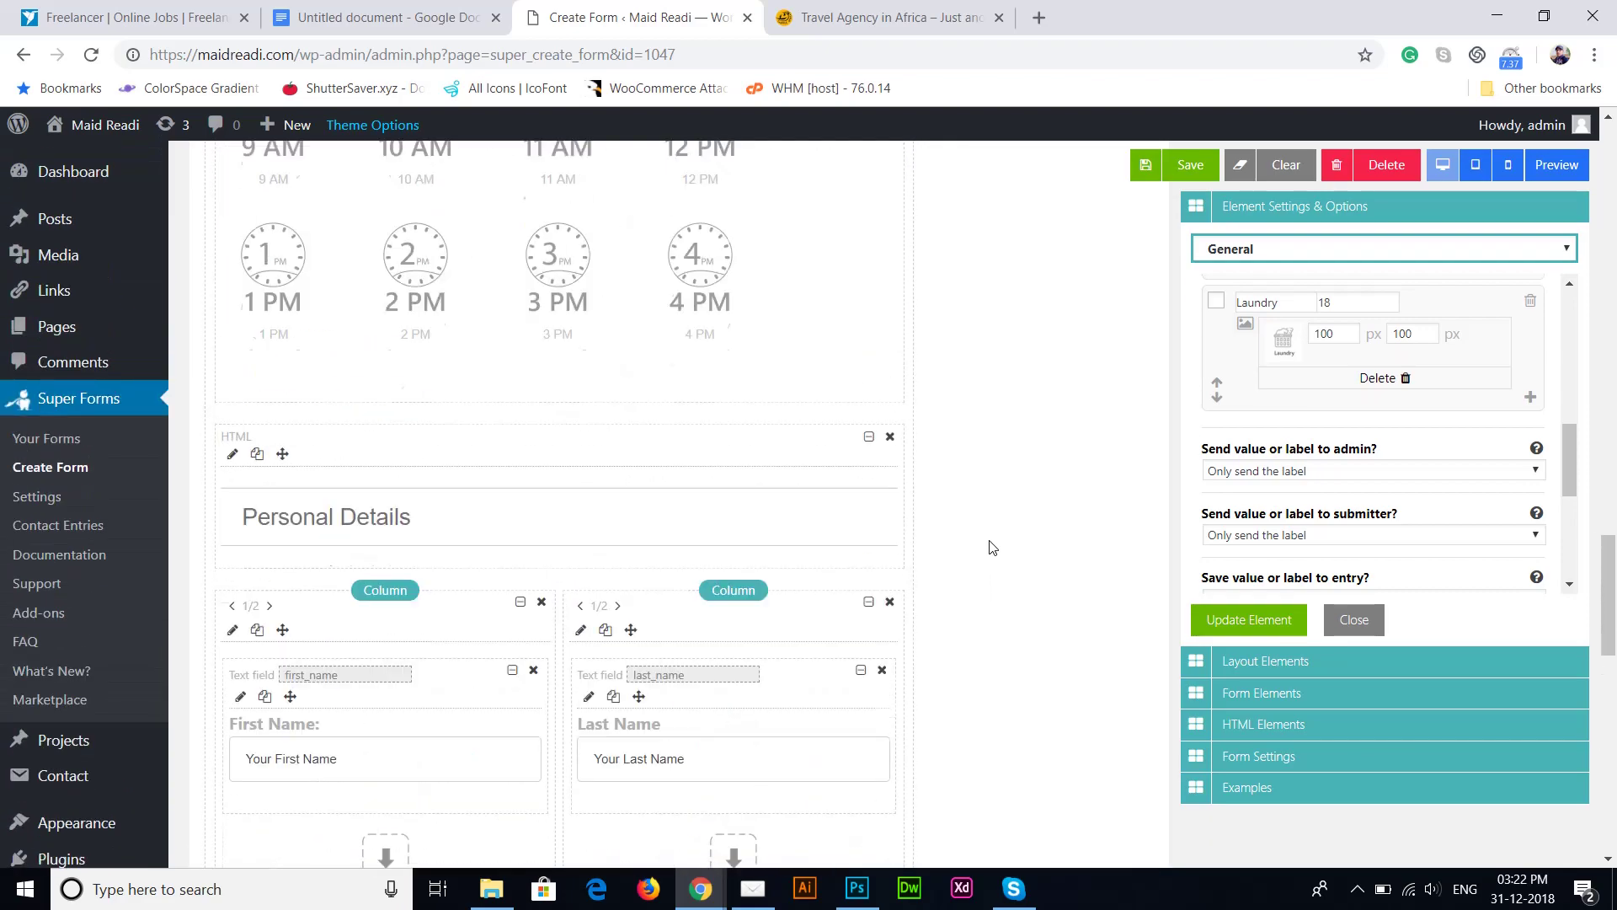
{"action": "scroll", "coordinate": [992, 547], "scroll_direction": "up", "scroll_amount": 20}
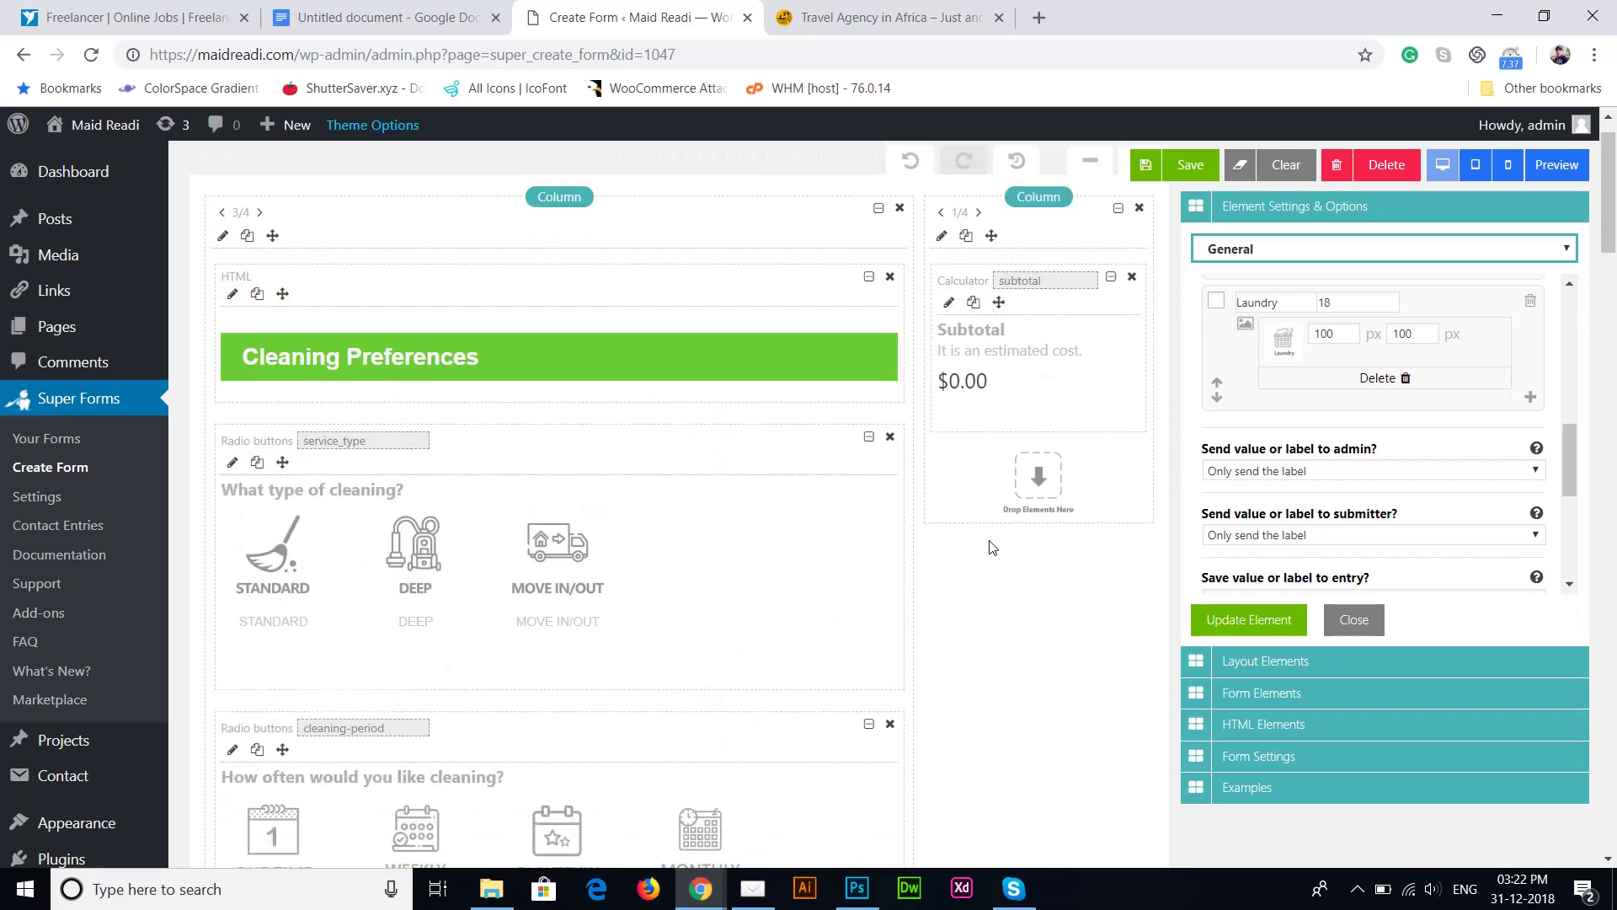
{"action": "scroll", "coordinate": [992, 547], "scroll_direction": "up", "scroll_amount": 2}
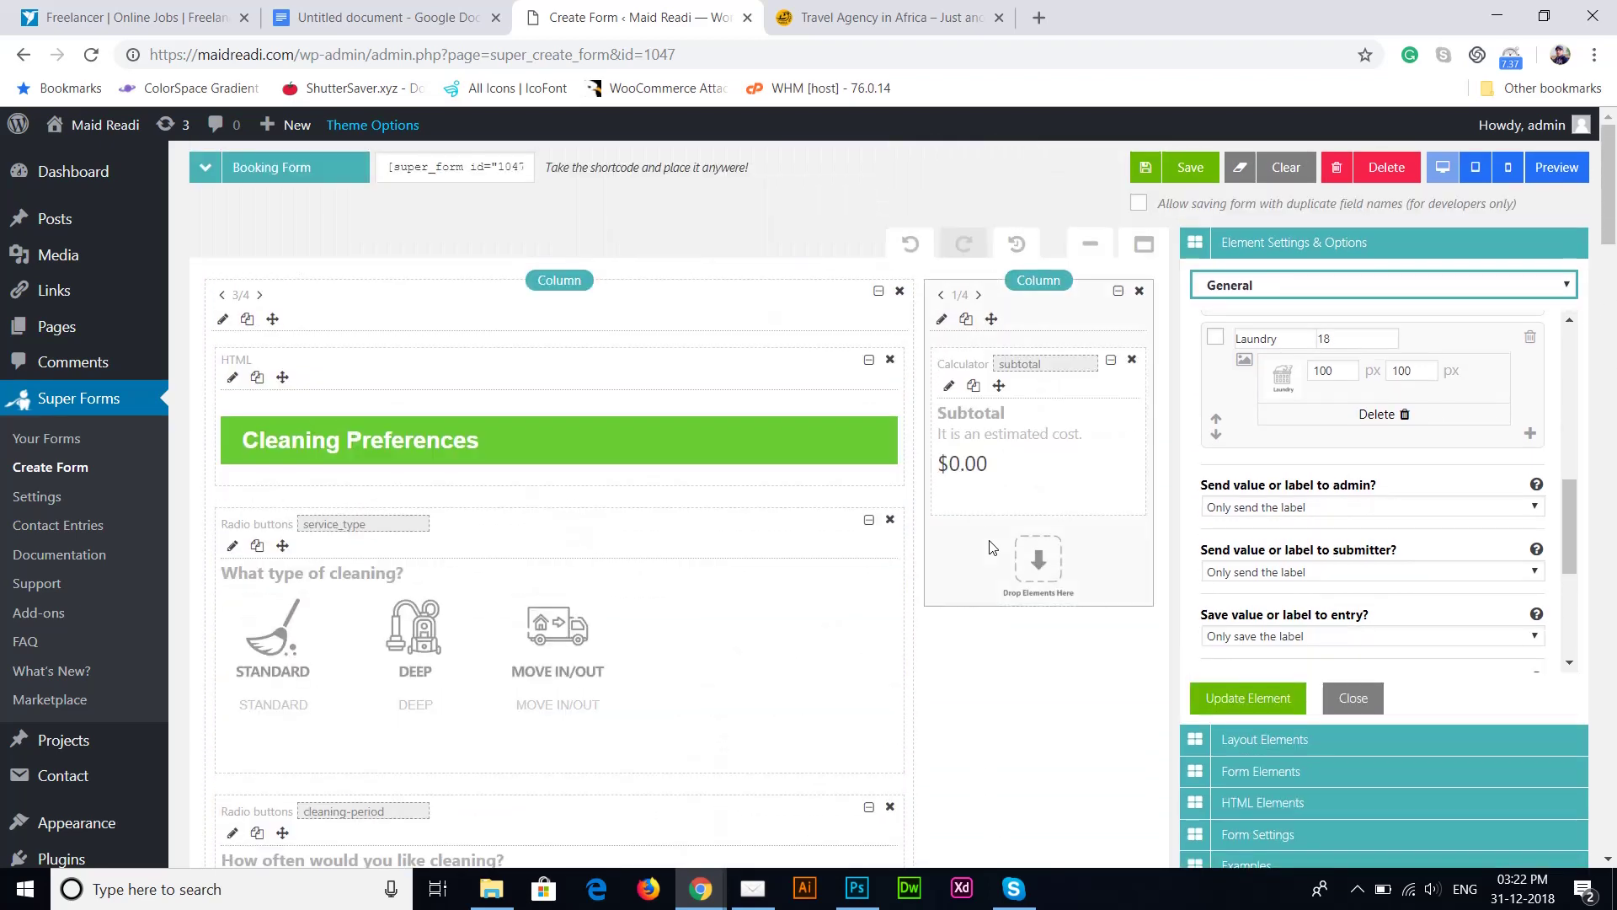
Step: Copy the Subtotal calculator's calculation formula and launch an empty Notepad
{"action": "left_click", "coordinate": [947, 389]}
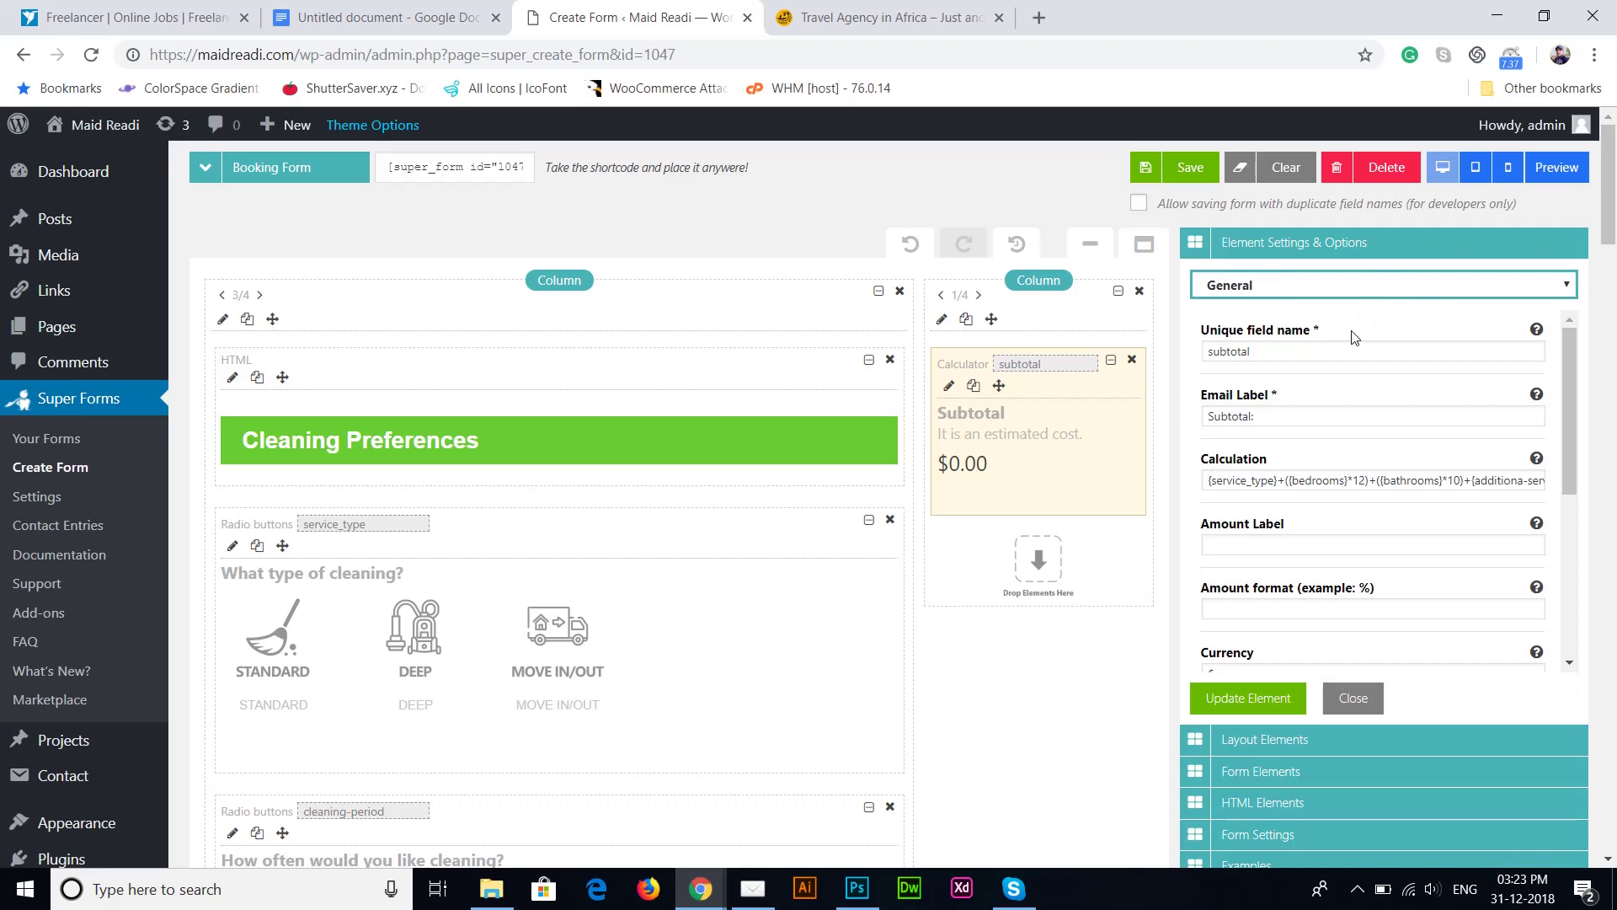
{"action": "left_click", "coordinate": [1329, 476]}
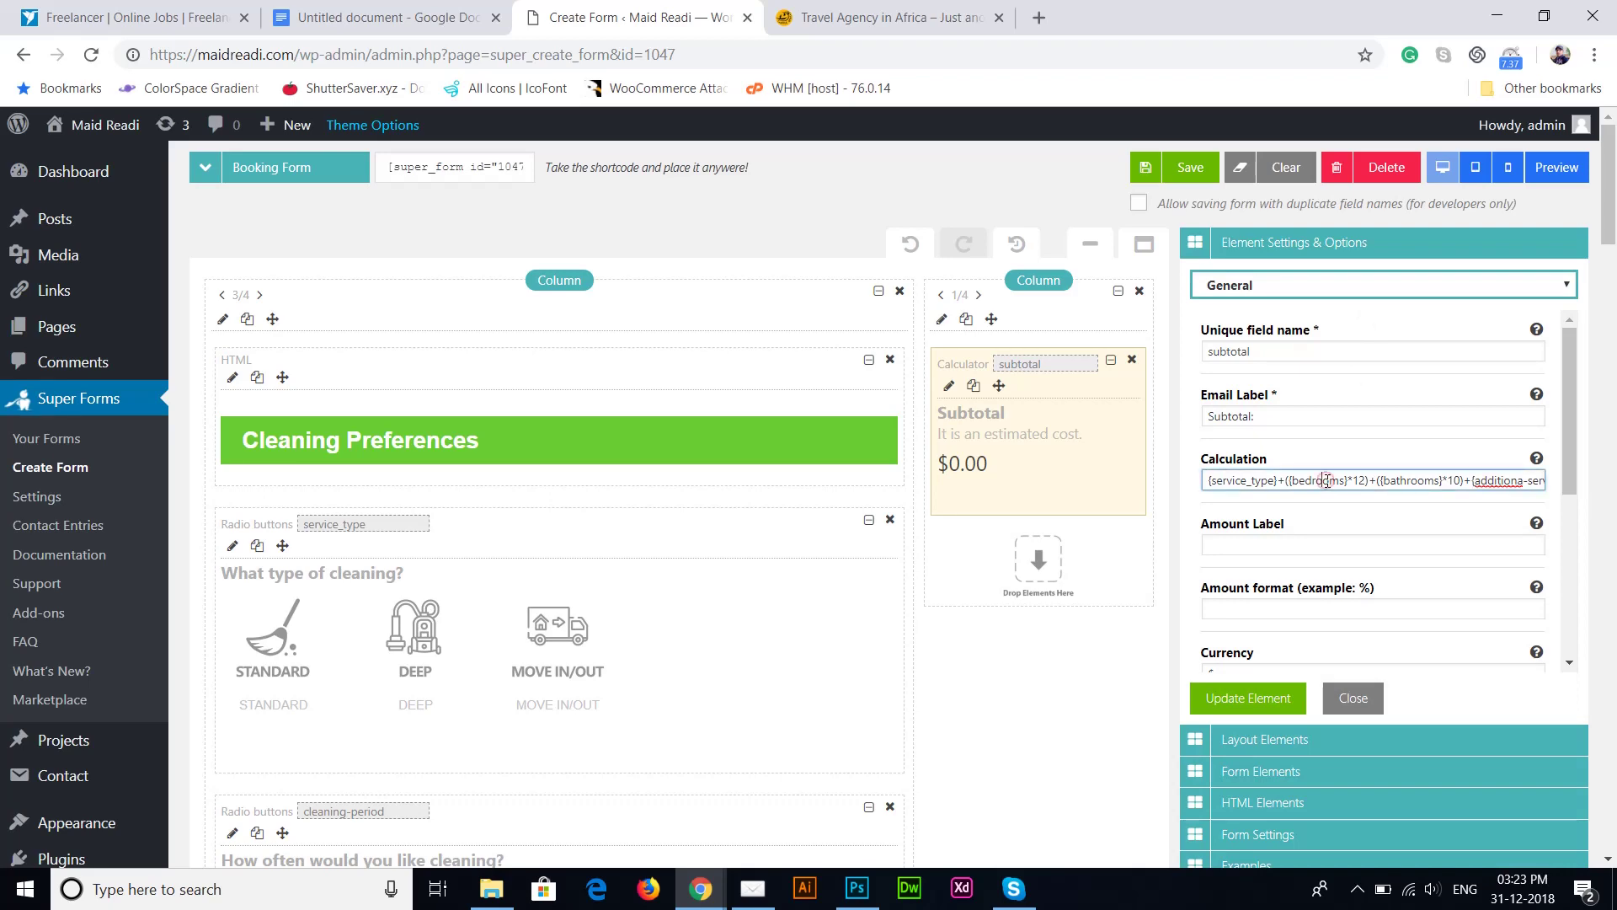
{"action": "left_click_drag", "start_coordinate": [1204, 480], "coordinate": [1564, 483]}
{"action": "key", "text": "ctrl+c"}
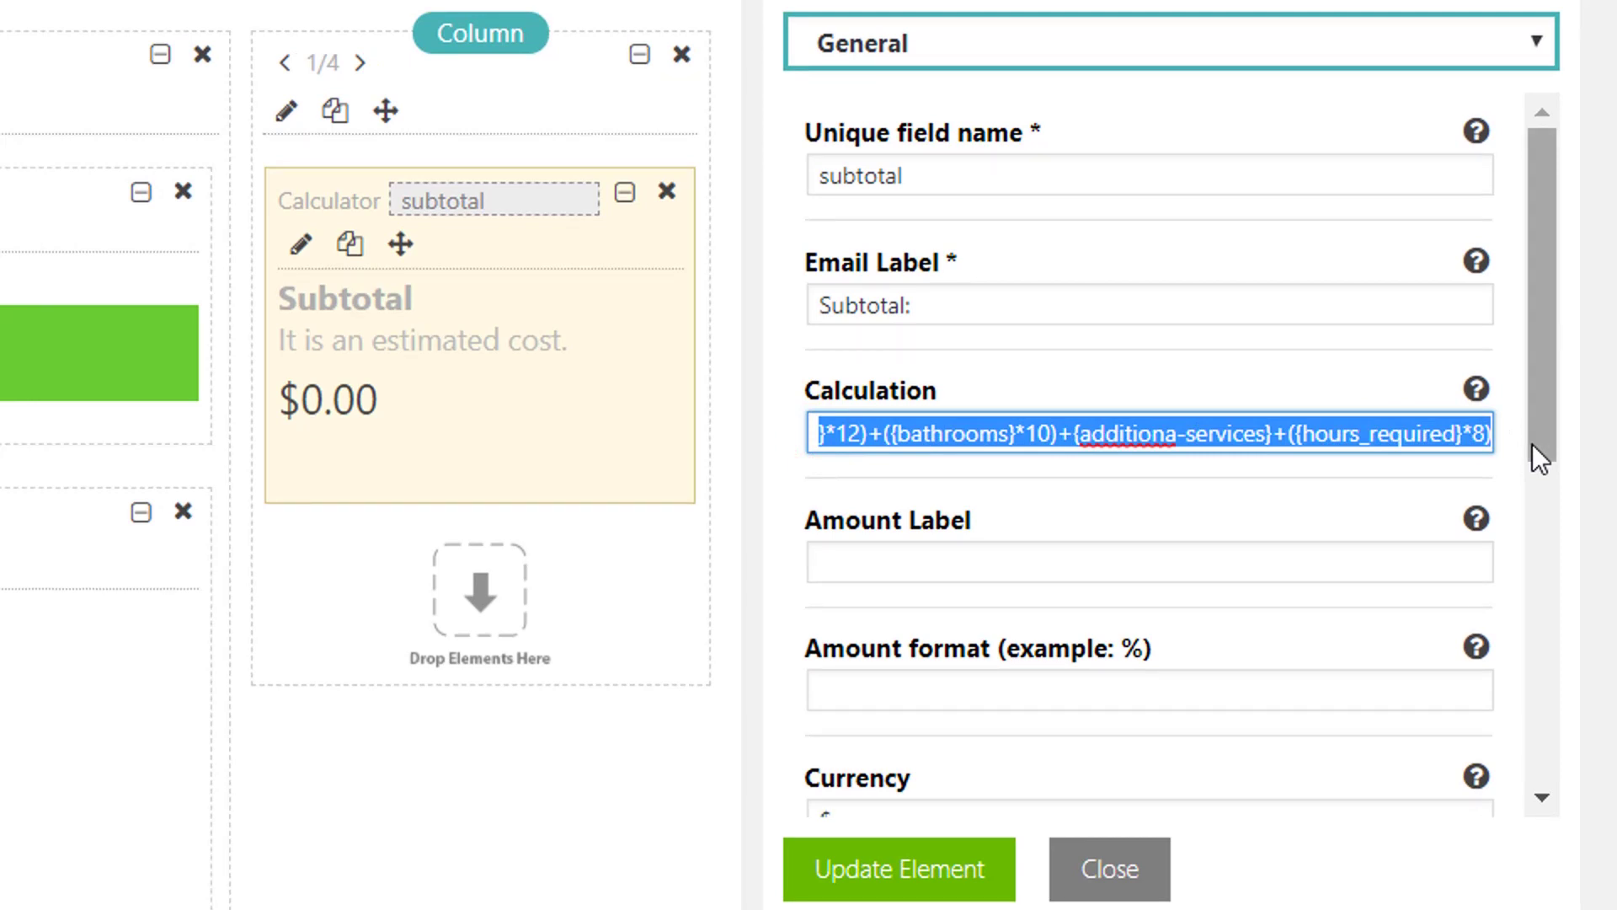
{"action": "key", "text": "super+r"}
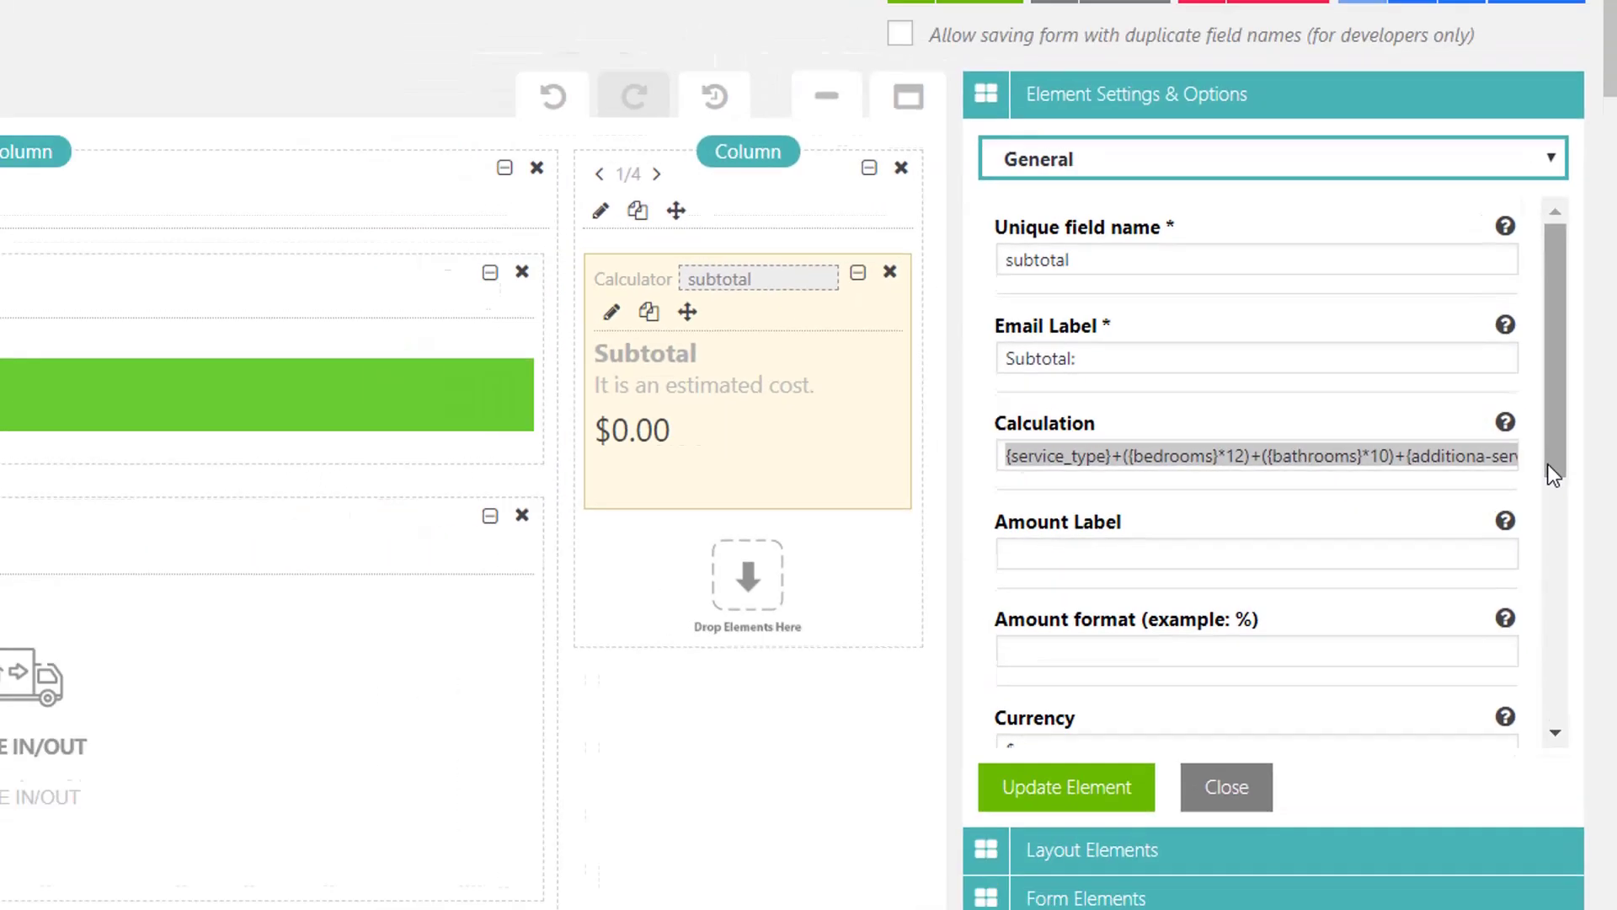
{"action": "key", "text": "Return"}
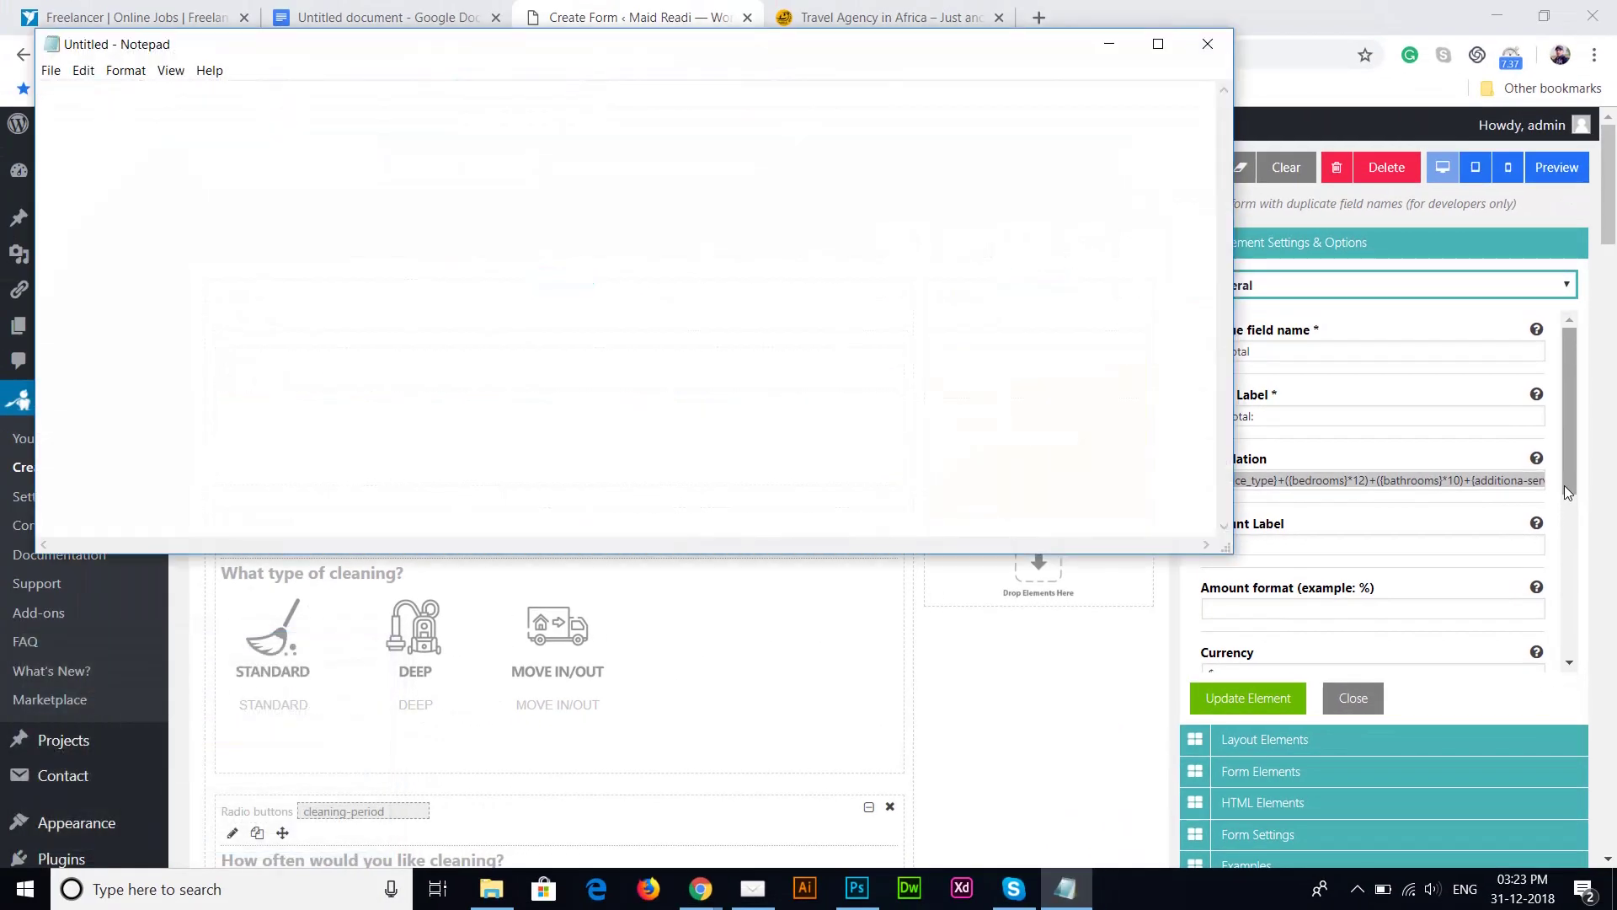
Step: Paste the subtotal formula into Notepad, set Consolas size 16, and maximize the window
{"action": "key", "text": "ctrl+v"}
{"action": "key", "text": "ctrl+a"}
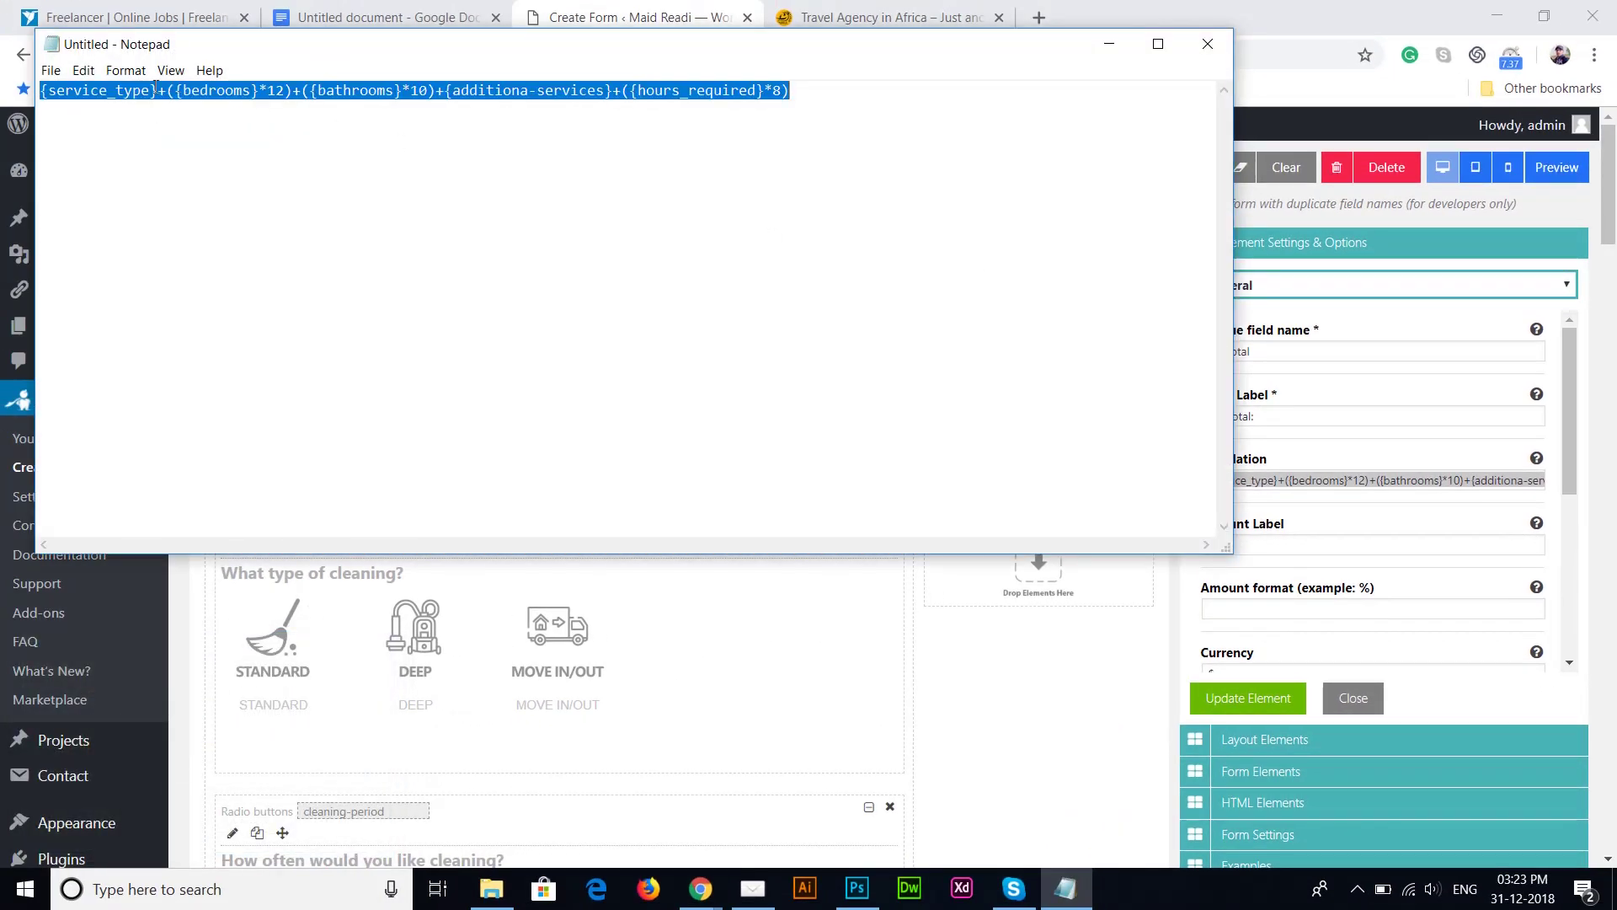
{"action": "left_click", "coordinate": [133, 89]}
{"action": "left_click", "coordinate": [134, 74]}
{"action": "left_click", "coordinate": [141, 113]}
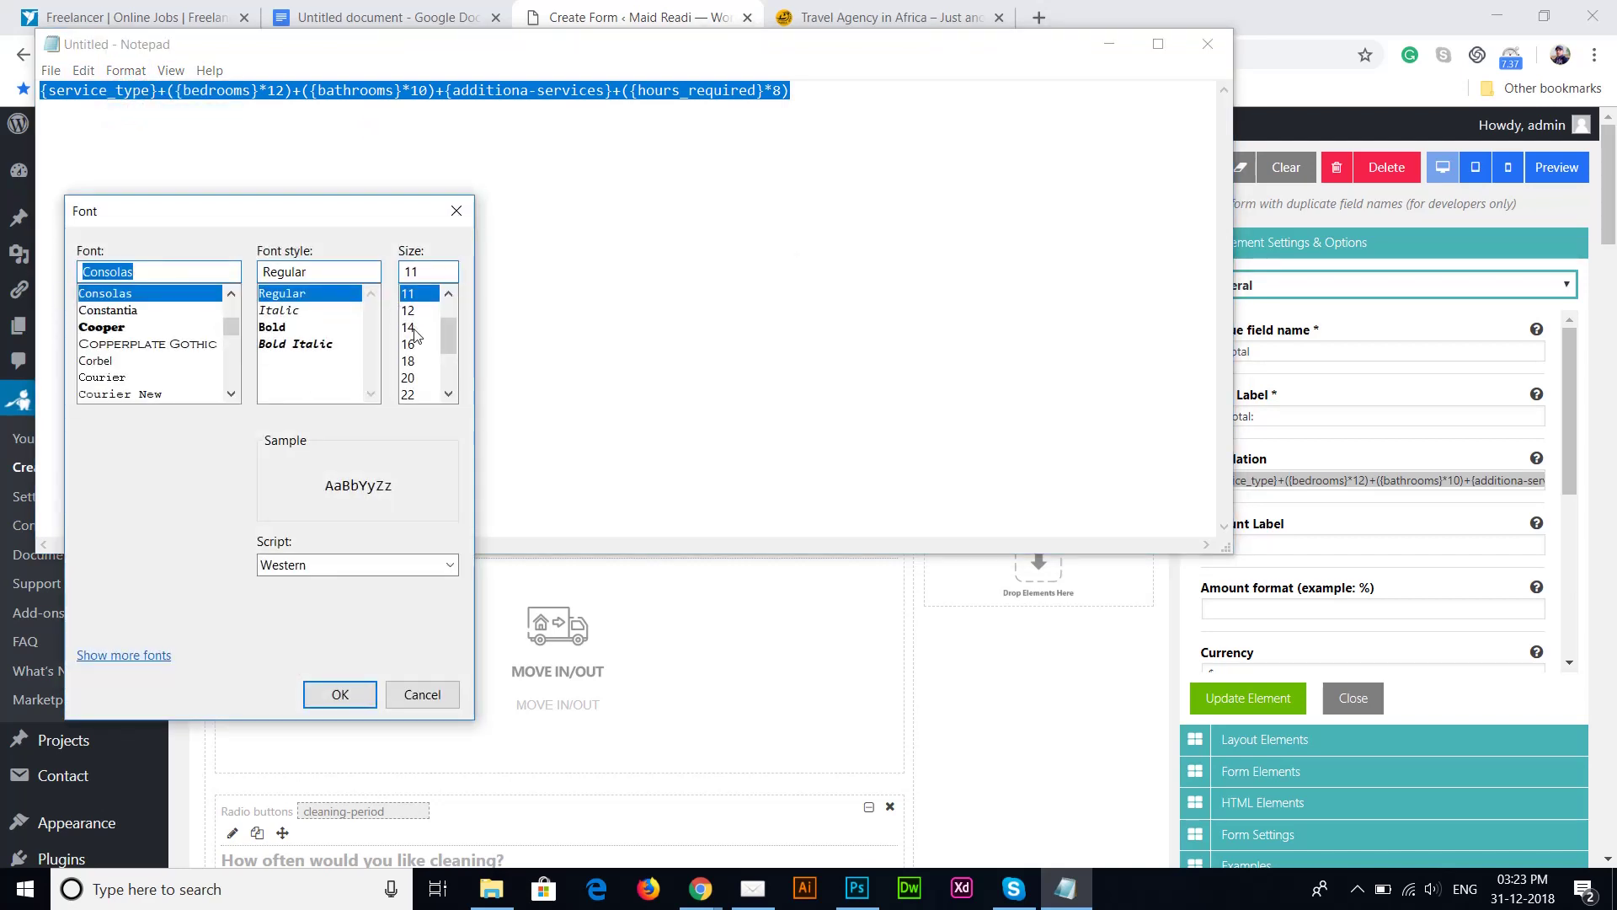
{"action": "left_click", "coordinate": [406, 311]}
{"action": "left_click", "coordinate": [409, 328]}
{"action": "left_click", "coordinate": [412, 346]}
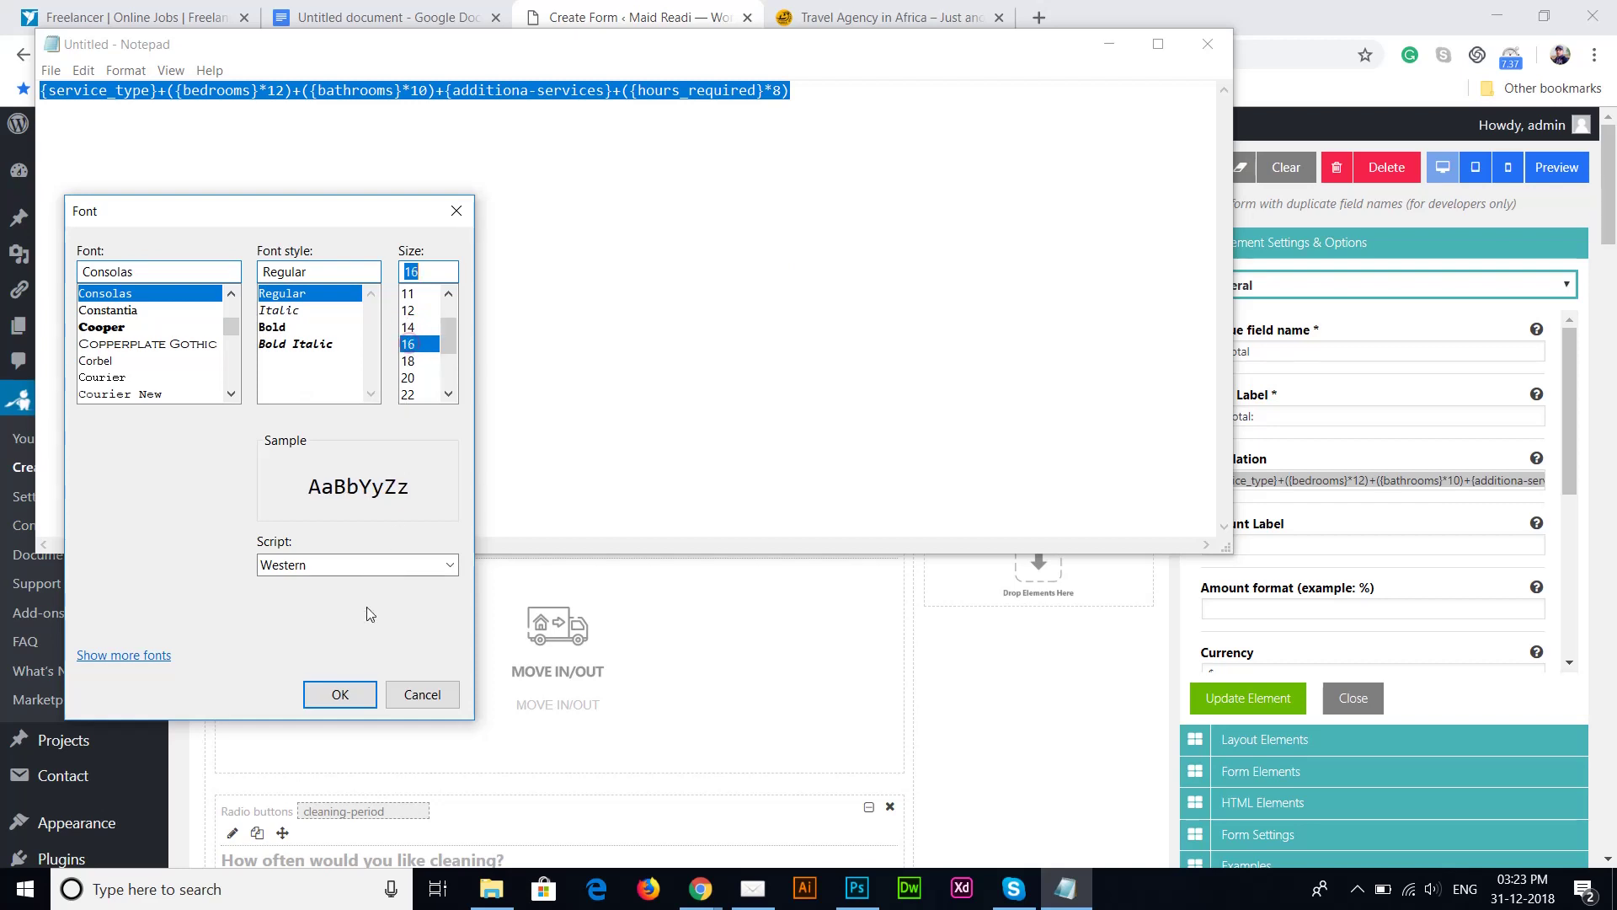
{"action": "left_click", "coordinate": [340, 694]}
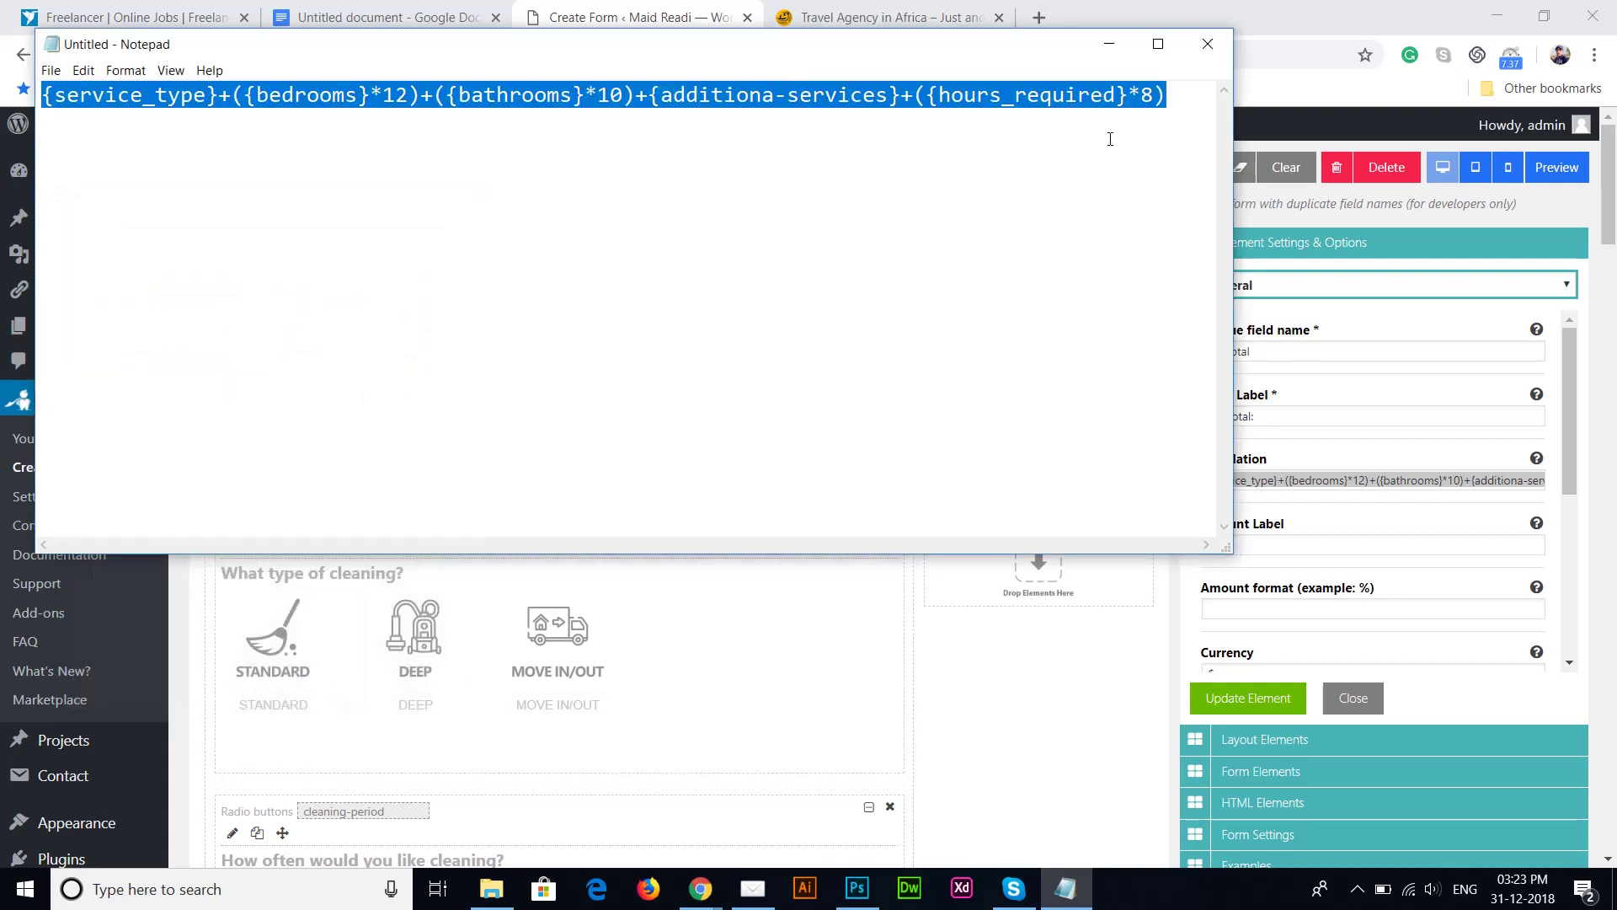
{"action": "left_click", "coordinate": [1157, 43]}
{"action": "left_click", "coordinate": [721, 225]}
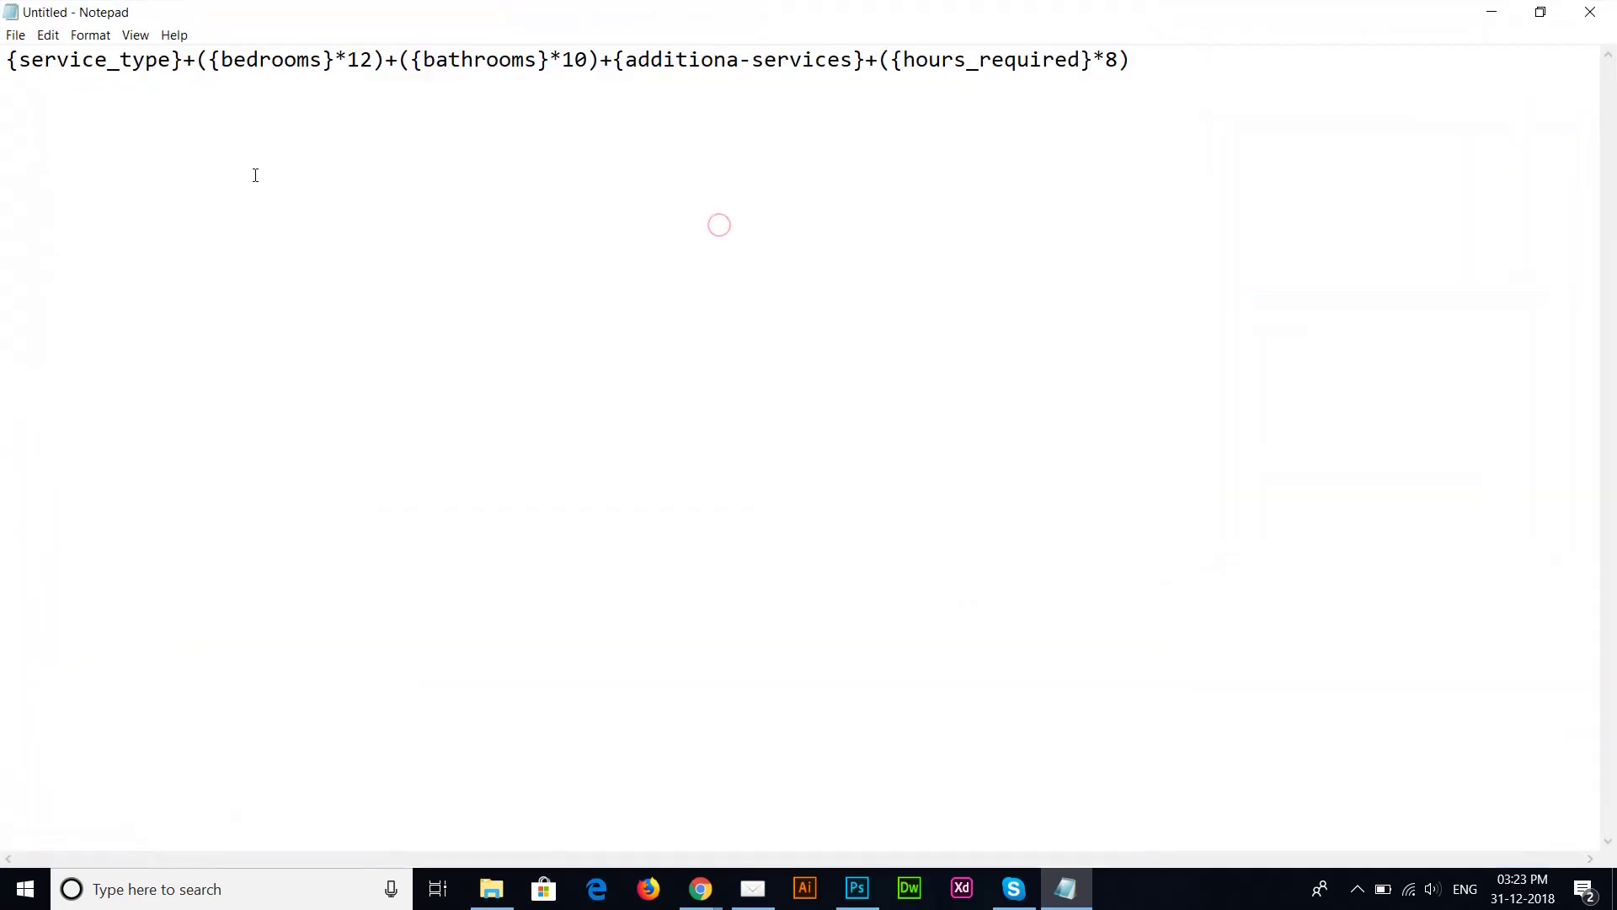
{"action": "left_click", "coordinate": [186, 61]}
{"action": "left_click_drag", "start_coordinate": [186, 61], "coordinate": [3, 66]}
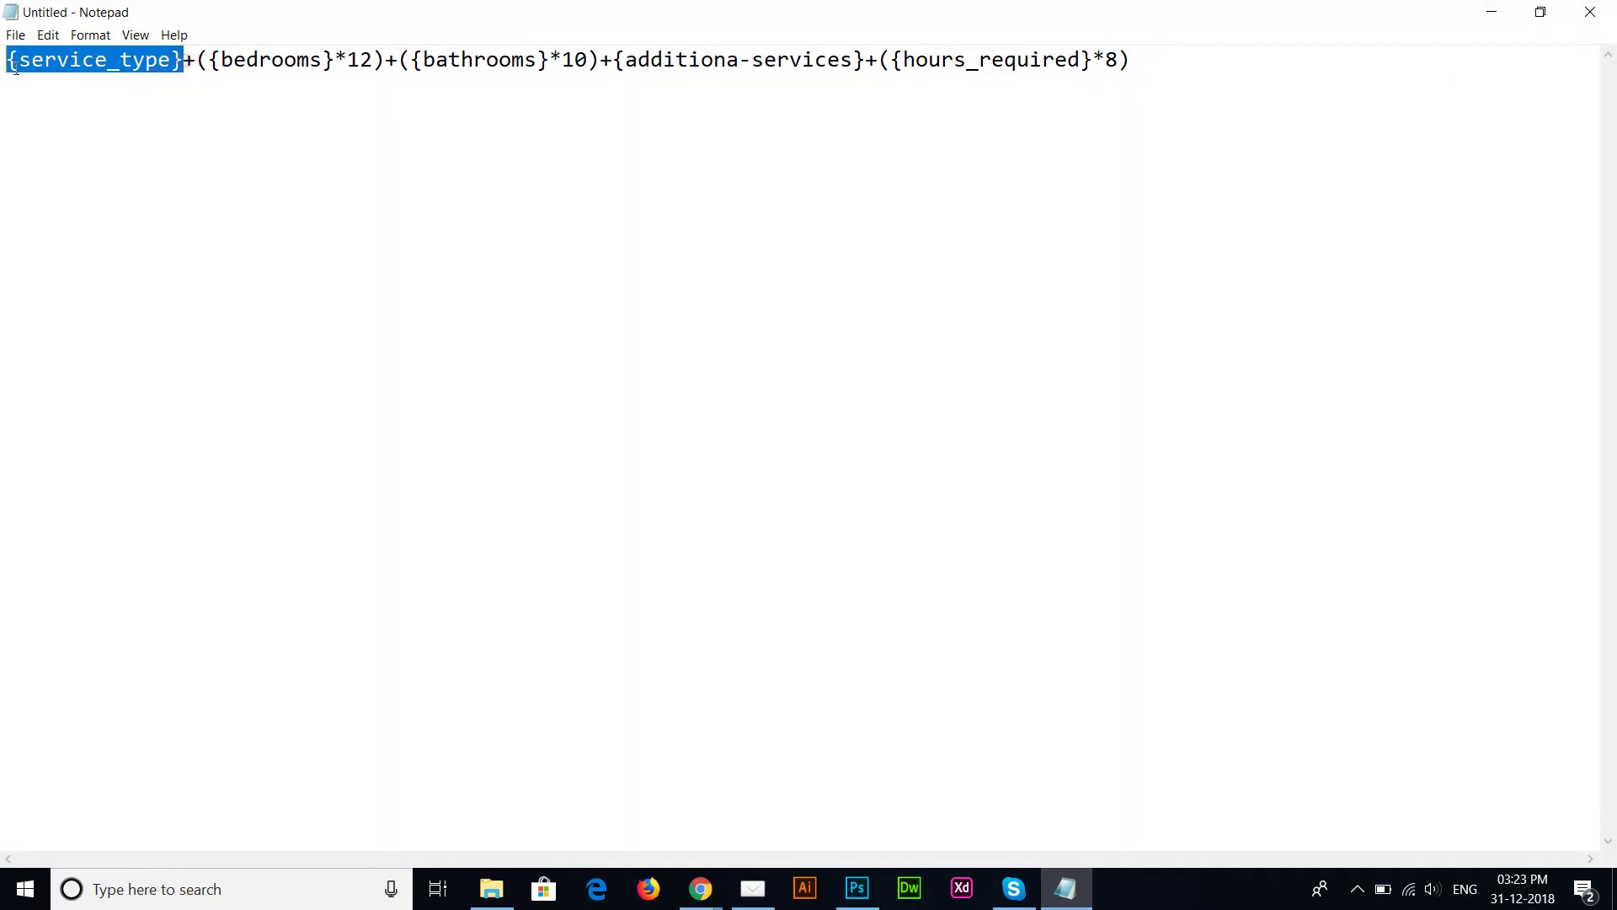
{"action": "key", "text": "alt+Tab"}
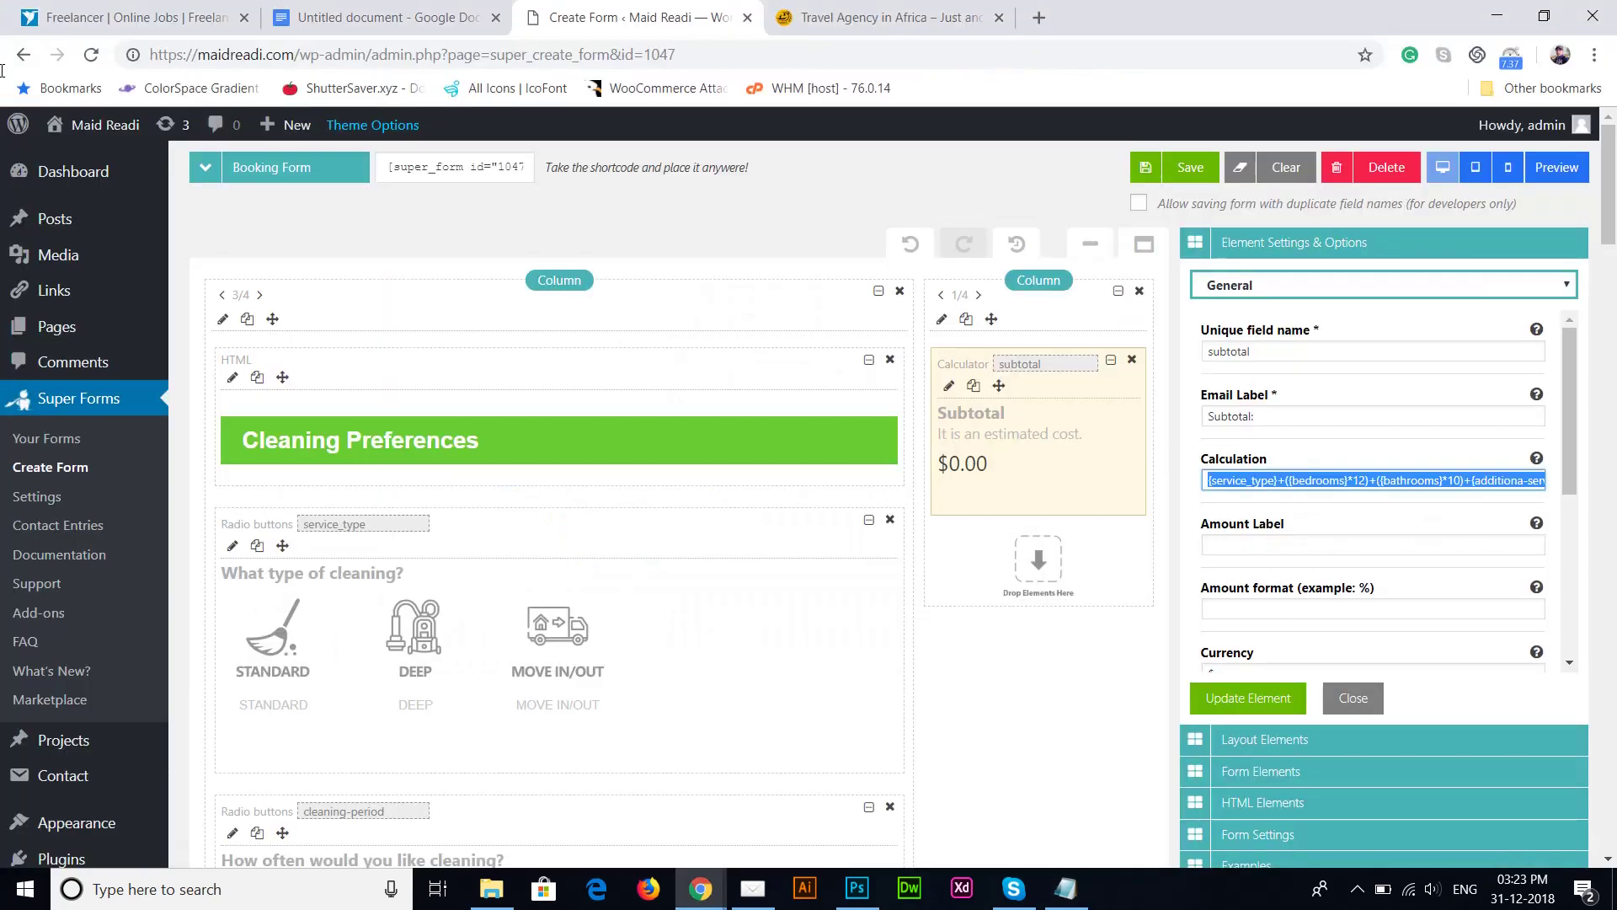
{"action": "left_click", "coordinate": [368, 529]}
{"action": "key", "text": "alt+Tab"}
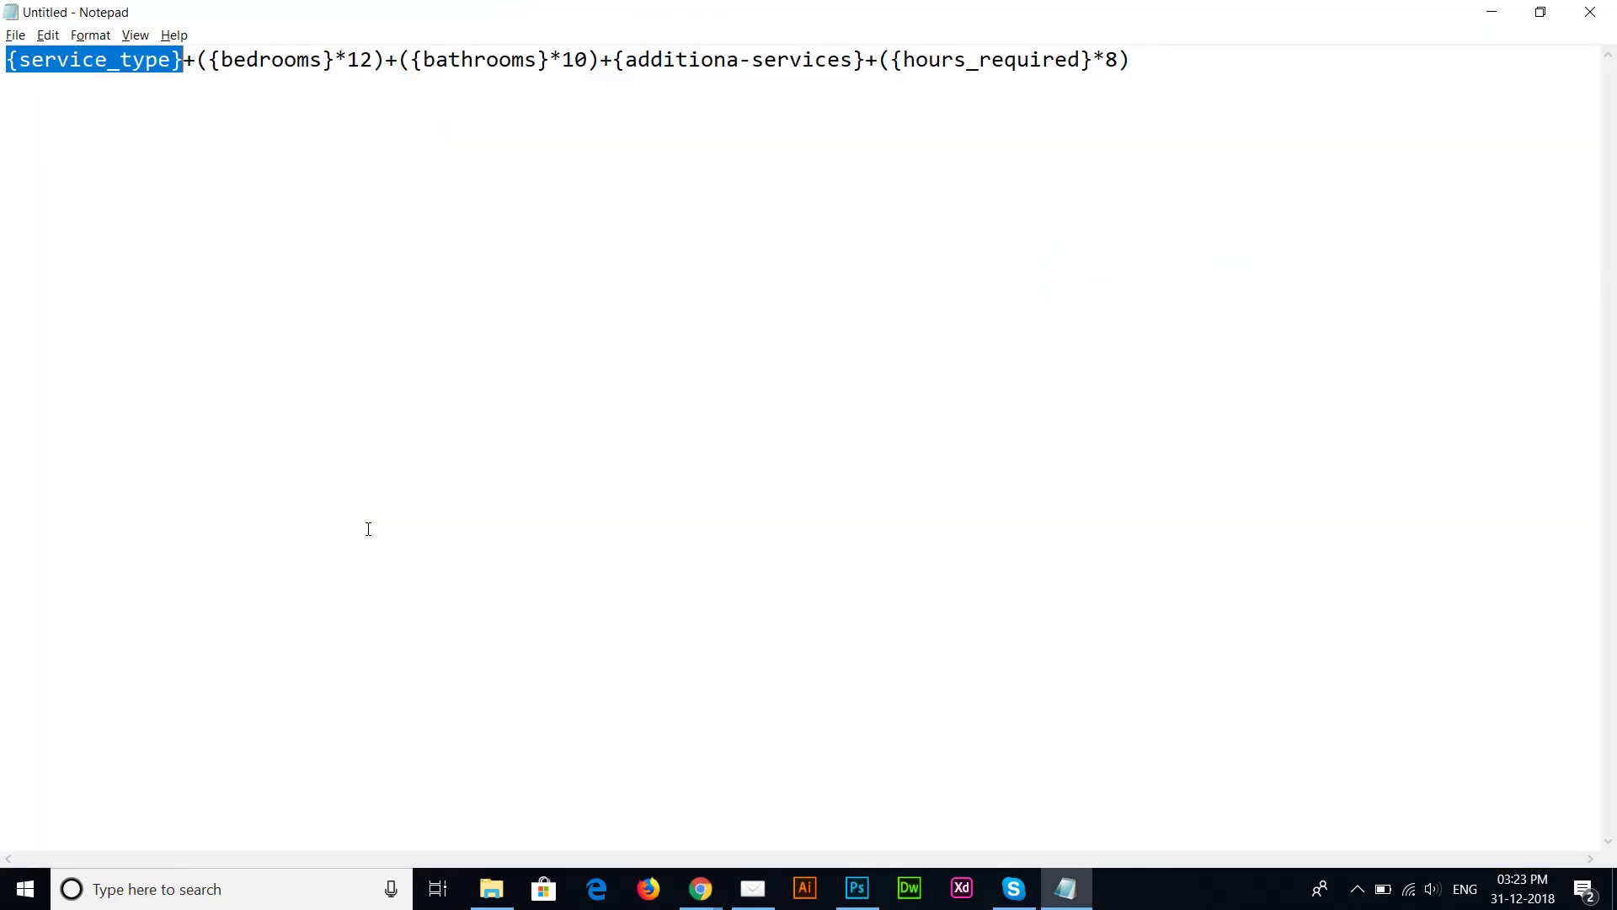
{"action": "key", "text": "alt+Tab"}
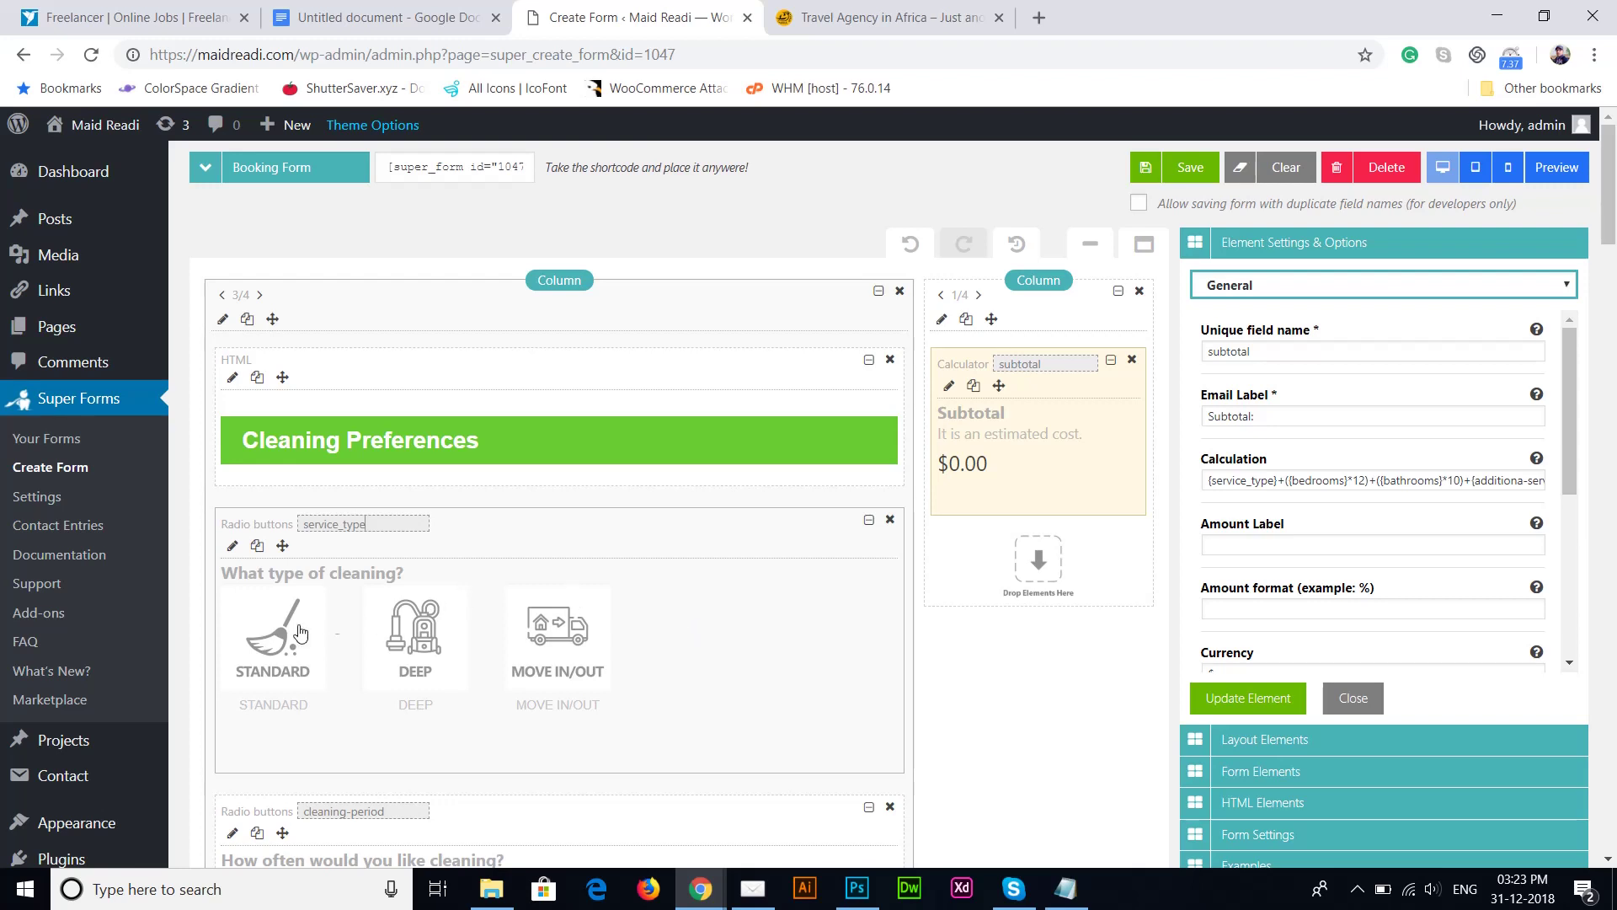
{"action": "double_click", "coordinate": [390, 522]}
{"action": "key", "text": "alt+Tab"}
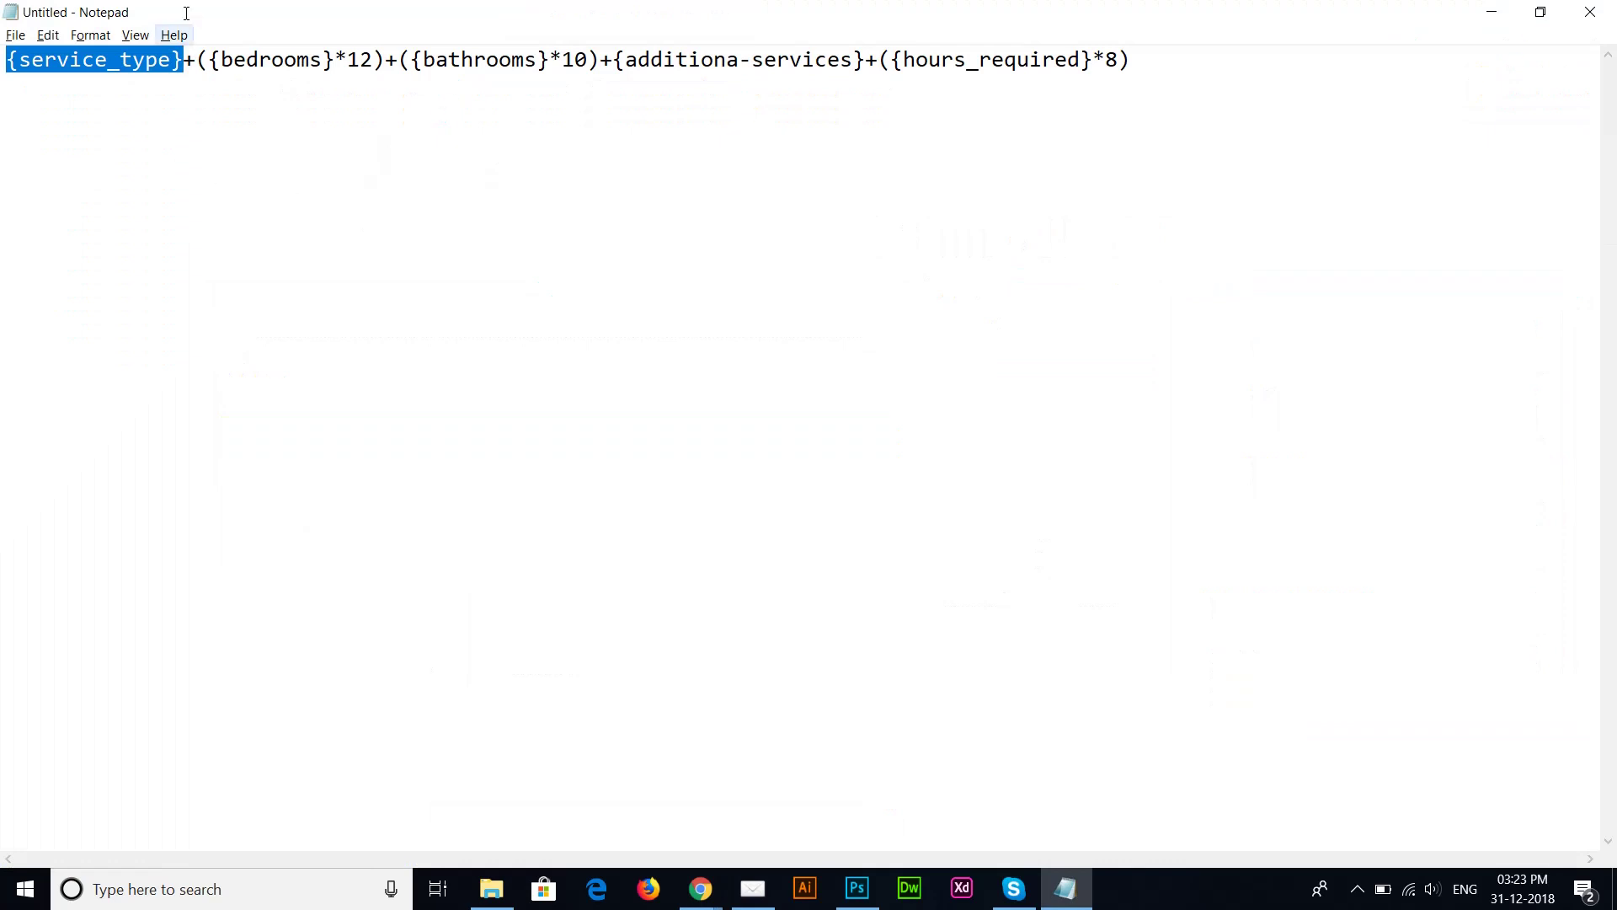
{"action": "left_click", "coordinate": [183, 65]}
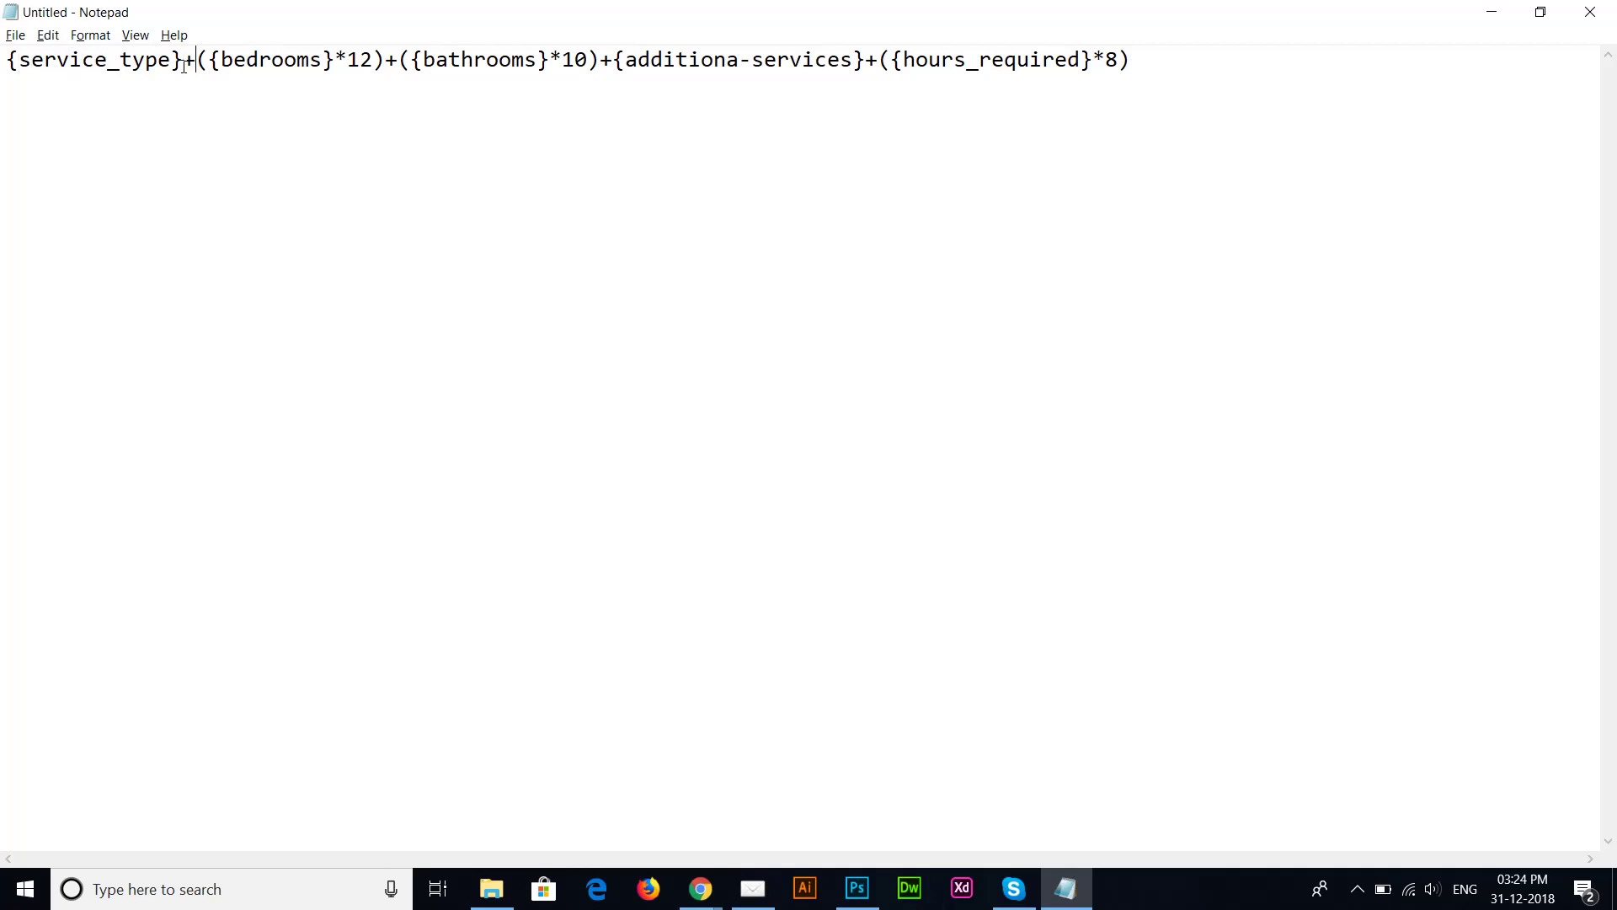
{"action": "key", "text": "shift+Left"}
{"action": "key", "text": "Right"}
{"action": "key", "text": "Right"}
{"action": "key", "text": "Right"}
{"action": "key", "text": "shift+Right"}
{"action": "key", "text": "shift+Right"}
{"action": "key", "text": "shift+Right"}
{"action": "key", "text": "shift+Right"}
{"action": "key", "text": "shift+Right"}
{"action": "key", "text": "shift+Right"}
{"action": "key", "text": "shift+Right"}
{"action": "key", "text": "shift+Right"}
{"action": "key", "text": "shift+Right"}
{"action": "key", "text": "shift+Right"}
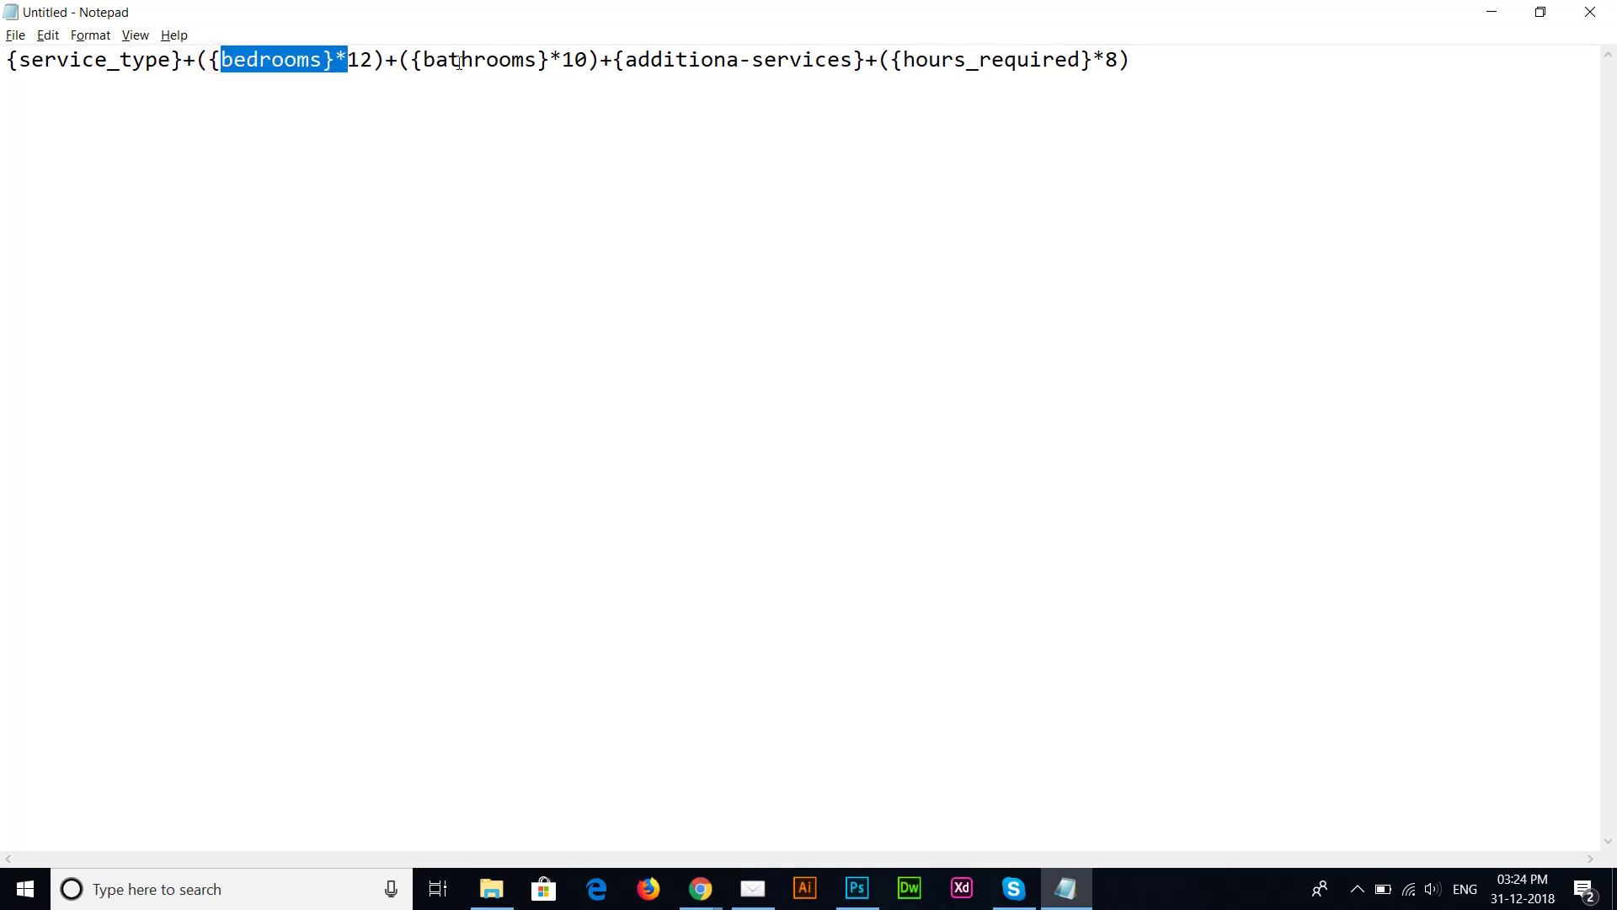
{"action": "left_click_drag", "start_coordinate": [459, 63], "coordinate": [541, 63]}
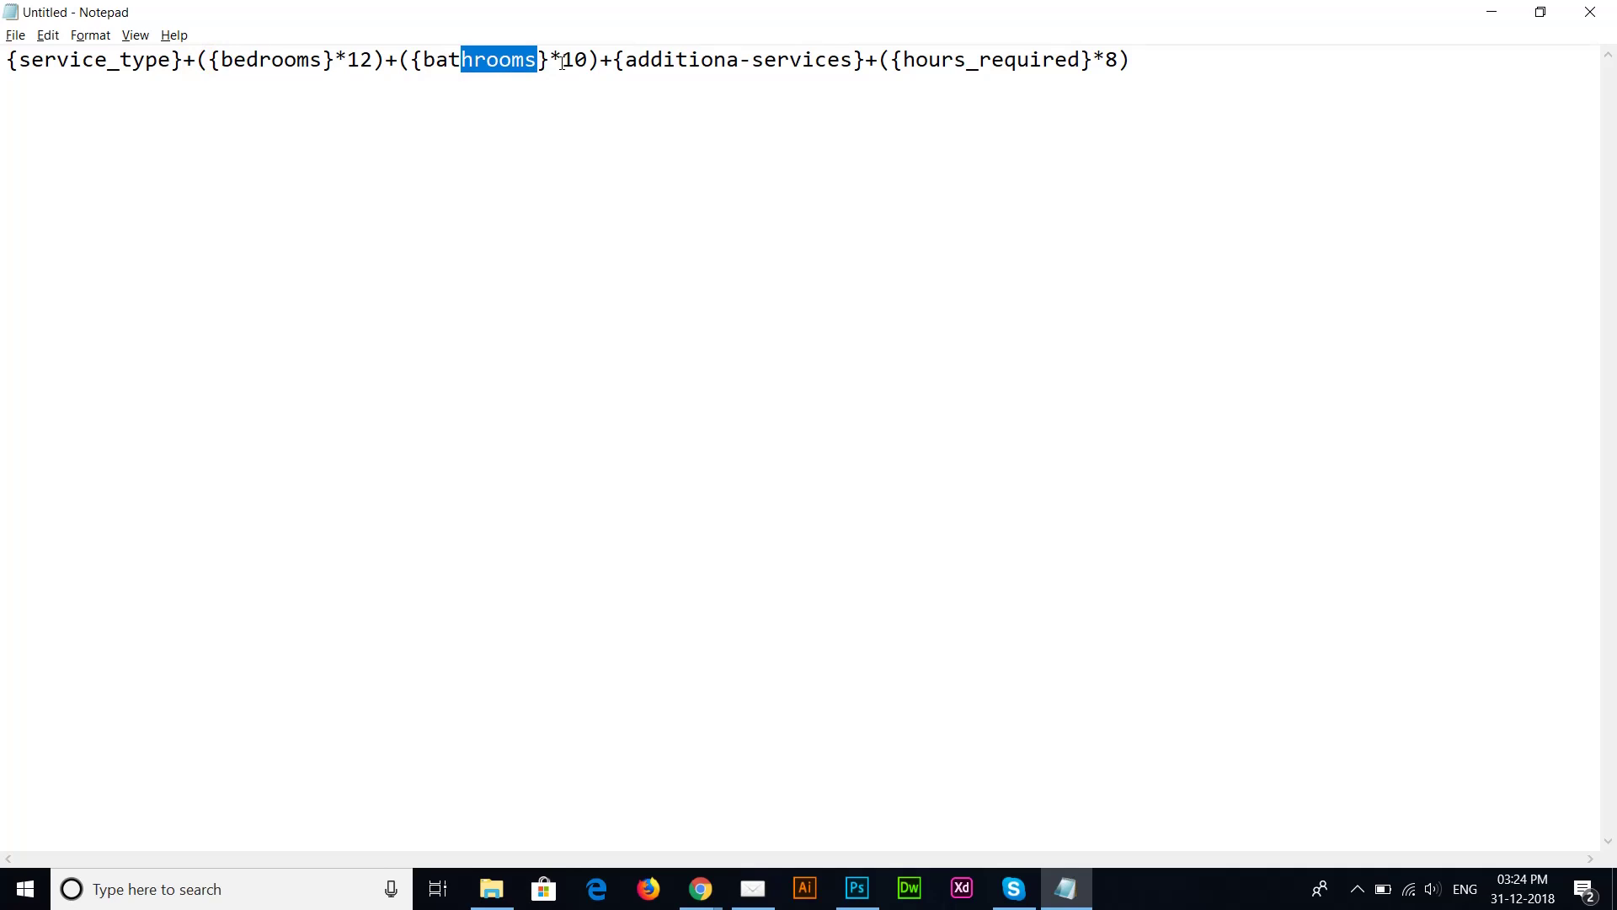
{"action": "left_click", "coordinate": [372, 60]}
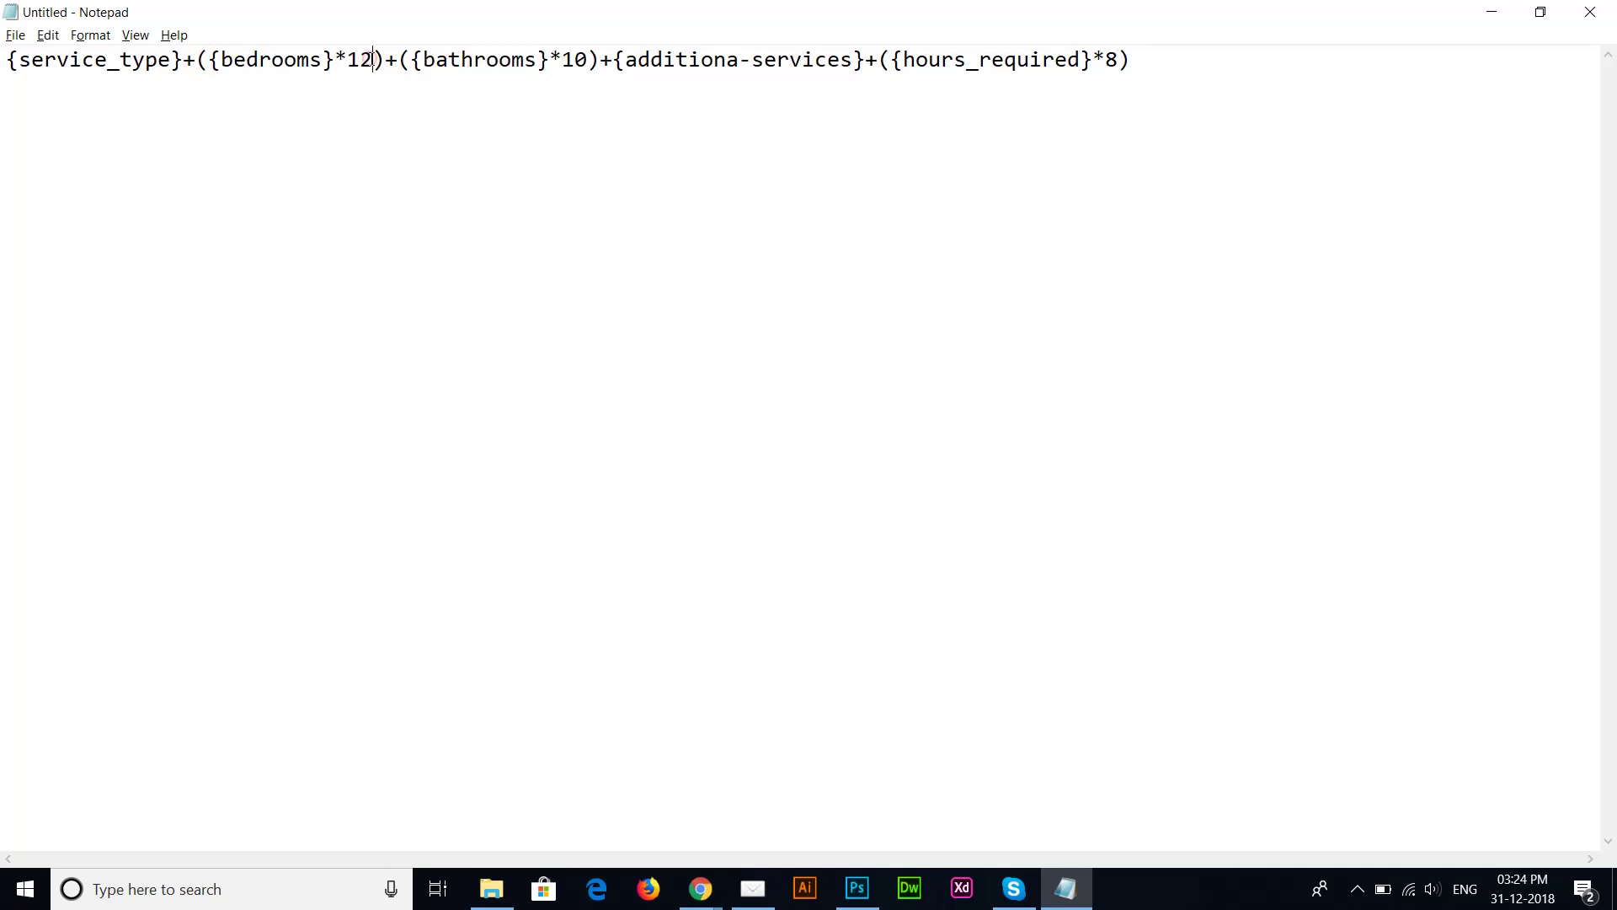
{"action": "double_click", "coordinate": [371, 60]}
{"action": "left_click", "coordinate": [347, 60]}
{"action": "left_click_drag", "start_coordinate": [363, 60], "coordinate": [371, 60]}
{"action": "left_click", "coordinate": [352, 60]}
{"action": "double_click", "coordinate": [353, 59]}
{"action": "left_click", "coordinate": [353, 60]}
{"action": "left_click_drag", "start_coordinate": [363, 63], "coordinate": [376, 66]}
{"action": "left_click", "coordinate": [374, 60]}
{"action": "left_click", "coordinate": [349, 64]}
Step: In Notepad, change the bedrooms multiplier in the subtotal formula to 25
{"action": "key", "text": "BackSpace"}
{"action": "type", "text": "20"}
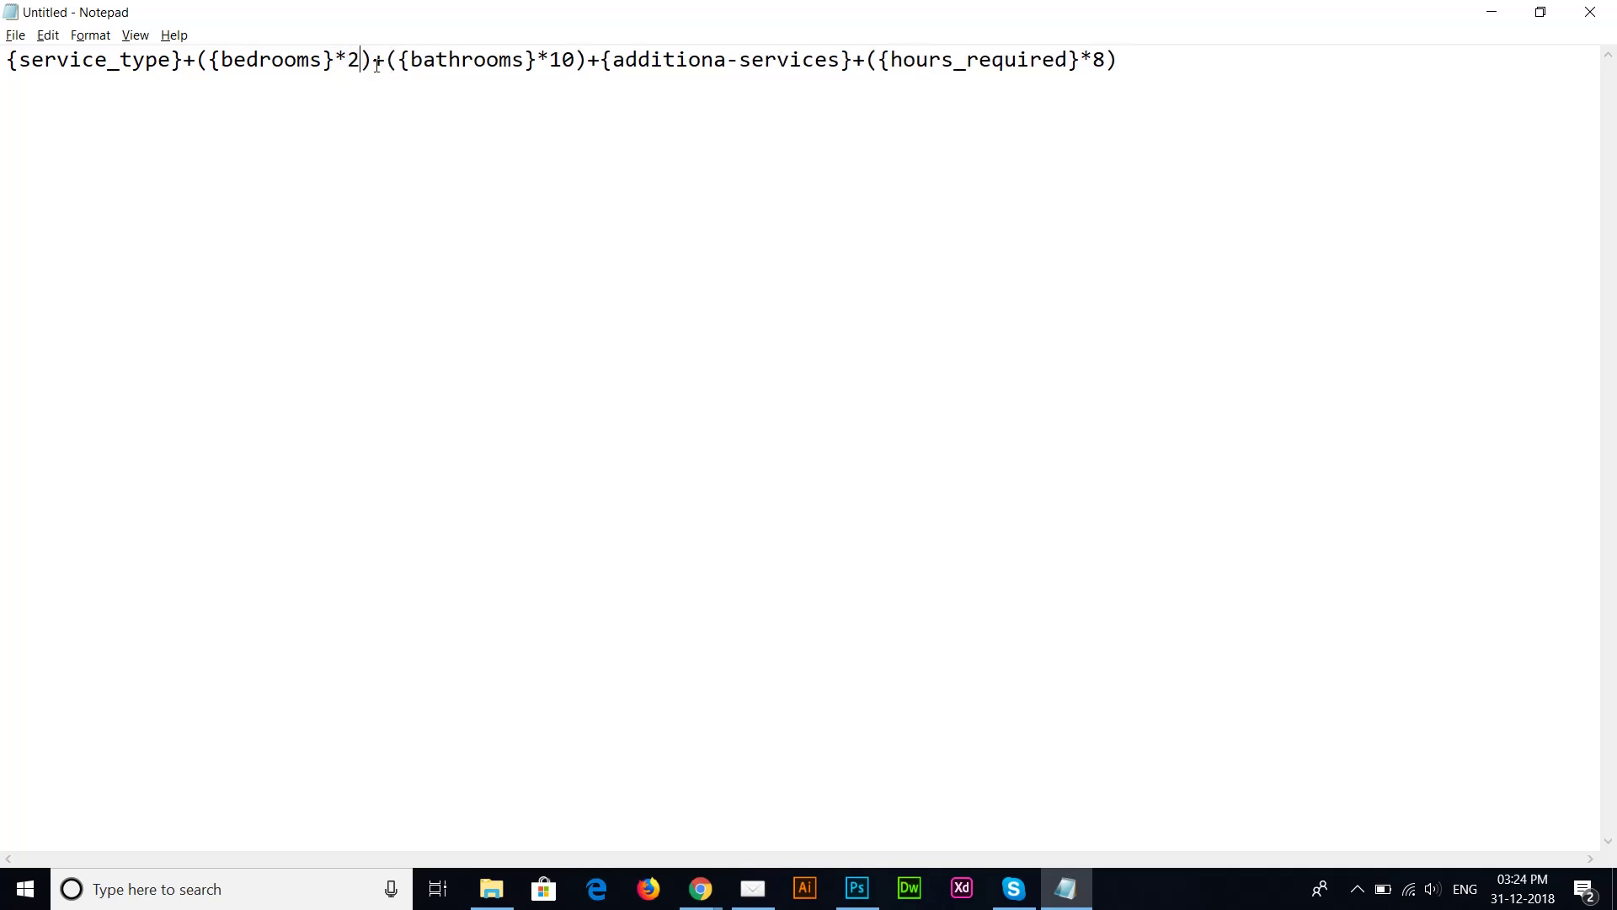
{"action": "key", "text": "BackSpace"}
{"action": "type", "text": "5"}
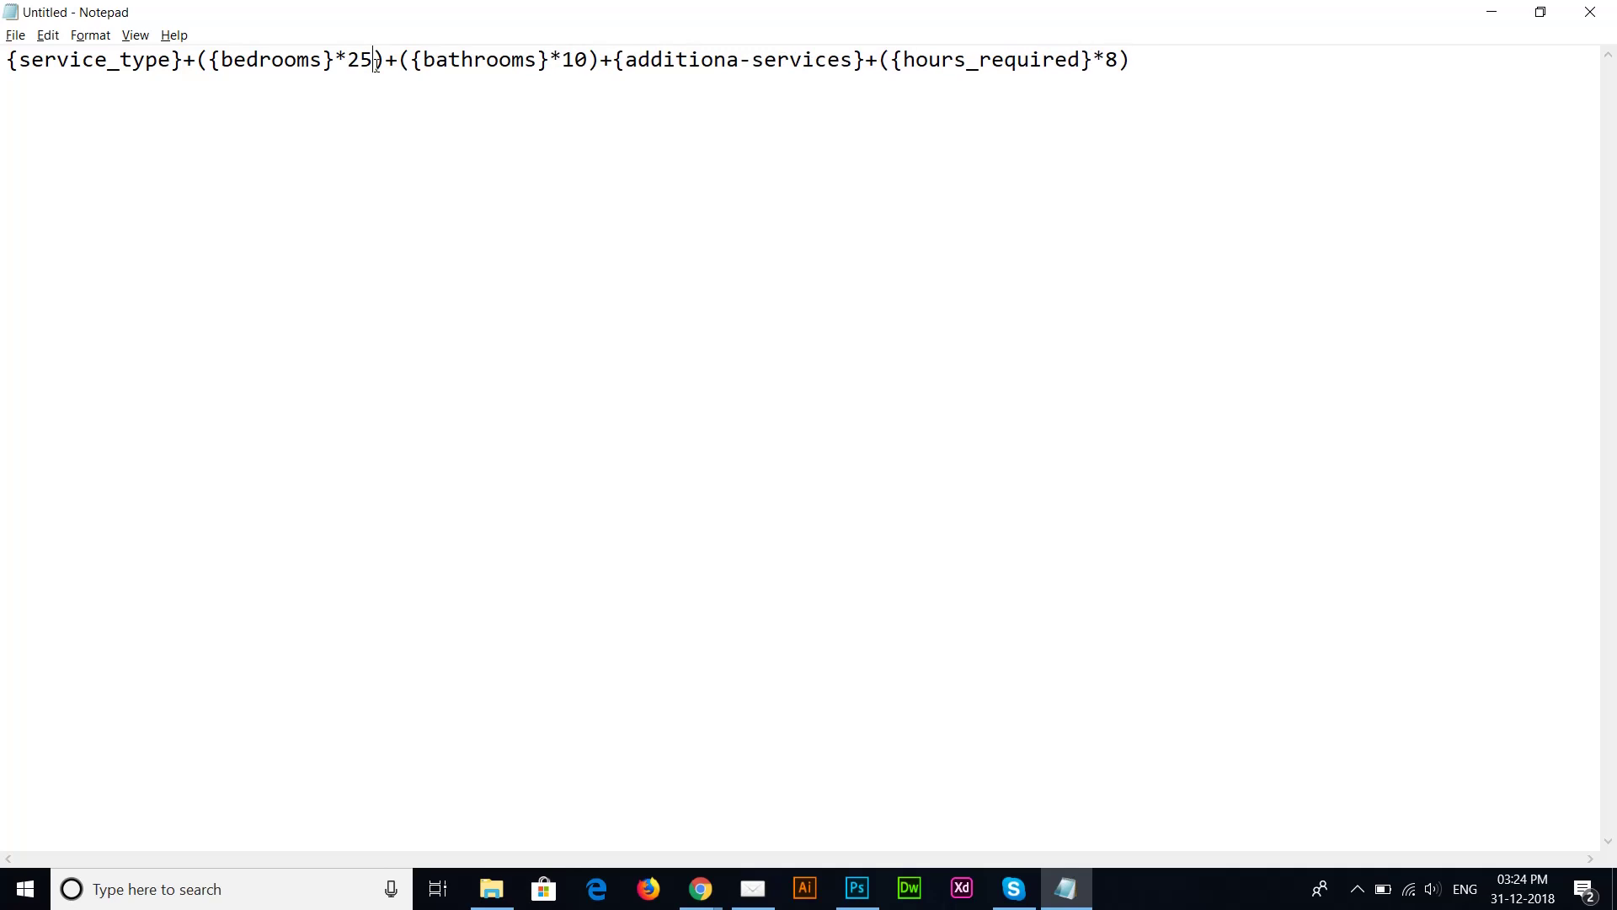
{"action": "key", "text": "shift+Left"}
{"action": "key", "text": "shift+Left"}
{"action": "key", "text": "Left"}
{"action": "key", "text": "shift+Left"}
{"action": "key", "text": "shift+Left"}
{"action": "key", "text": "Right"}
{"action": "key", "text": "Left"}
{"action": "key", "text": "shift+Right"}
{"action": "key", "text": "shift+Right"}
{"action": "key", "text": "Right"}
{"action": "key", "text": "Right"}
{"action": "key", "text": "Right"}
Step: Change the hours_required multiplier to 15, then copy the whole formula back to Chrome
{"action": "key", "text": "shift+Right"}
{"action": "key", "text": "shift+Right"}
{"action": "key", "text": "Right"}
{"action": "key", "text": "Right"}
{"action": "key", "text": "Right"}
{"action": "key", "text": "Right"}
{"action": "key", "text": "shift+Right"}
{"action": "key", "text": "shift+Right"}
{"action": "key", "text": "shift+Right"}
{"action": "key", "text": "shift+Right"}
{"action": "key", "text": "shift+Right"}
{"action": "key", "text": "shift+Right"}
{"action": "key", "text": "shift+Right"}
{"action": "key", "text": "shift+Right"}
{"action": "key", "text": "shift+Right"}
{"action": "key", "text": "shift+Right"}
{"action": "key", "text": "shift+Right"}
{"action": "key", "text": "shift+Right"}
{"action": "key", "text": "shift+Right"}
{"action": "key", "text": "shift+Right"}
{"action": "key", "text": "shift+Right"}
{"action": "key", "text": "shift+Right"}
{"action": "key", "text": "shift+Right"}
{"action": "key", "text": "shift+Right"}
{"action": "key", "text": "shift+Right"}
{"action": "key", "text": "shift+Right"}
{"action": "key", "text": "shift+Left"}
{"action": "key", "text": "shift+Left"}
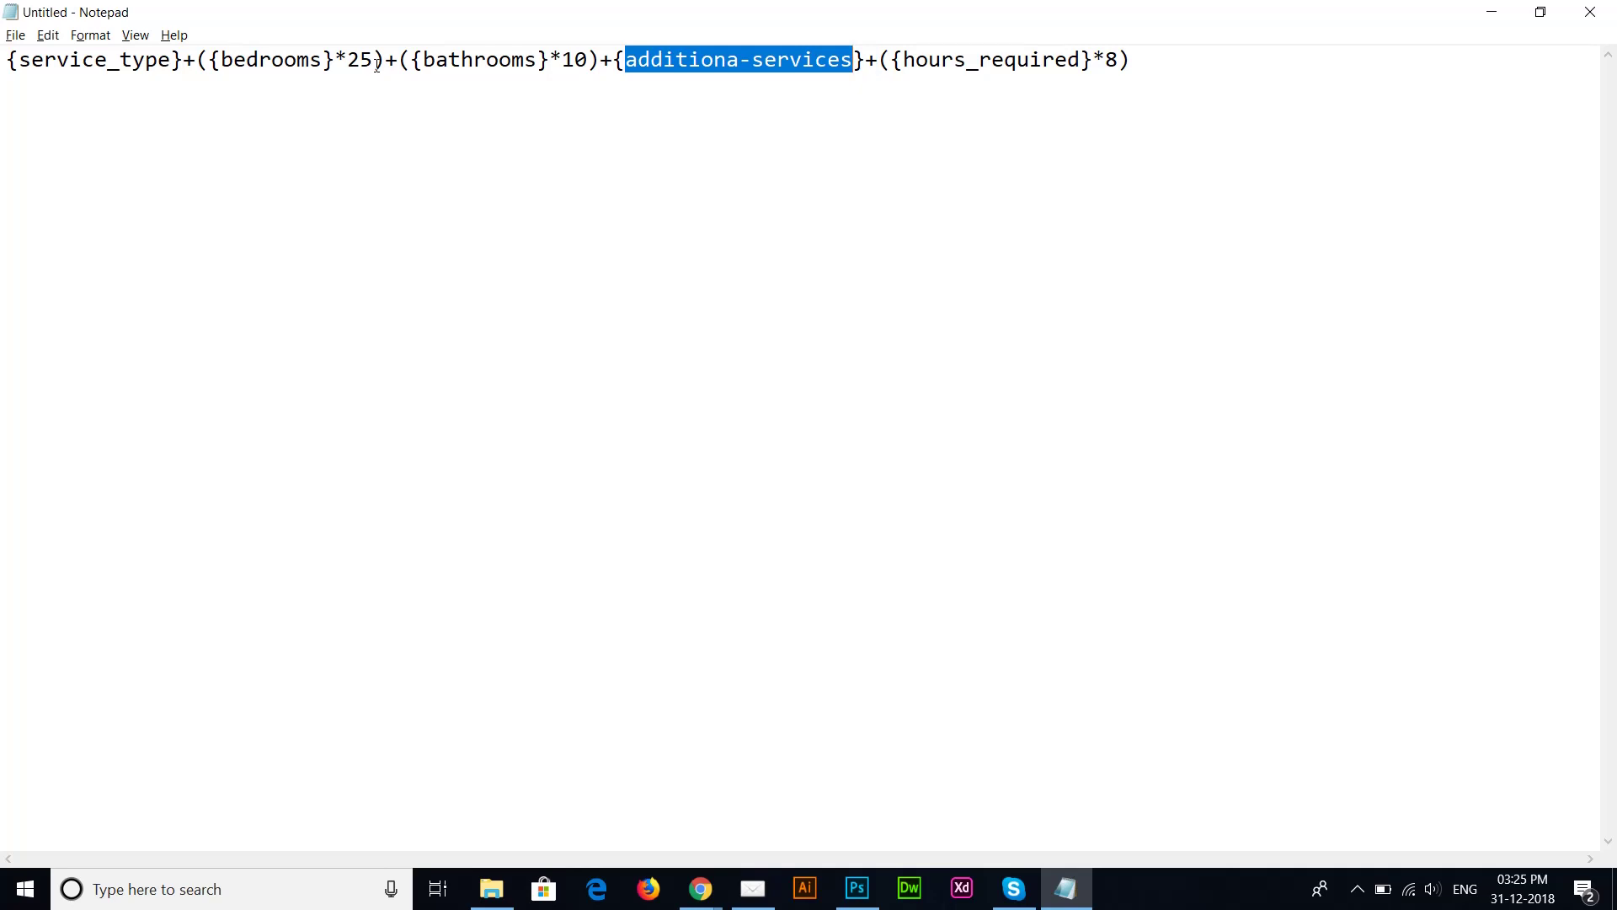
{"action": "key", "text": "Right"}
{"action": "key", "text": "Right"}
{"action": "key", "text": "Right"}
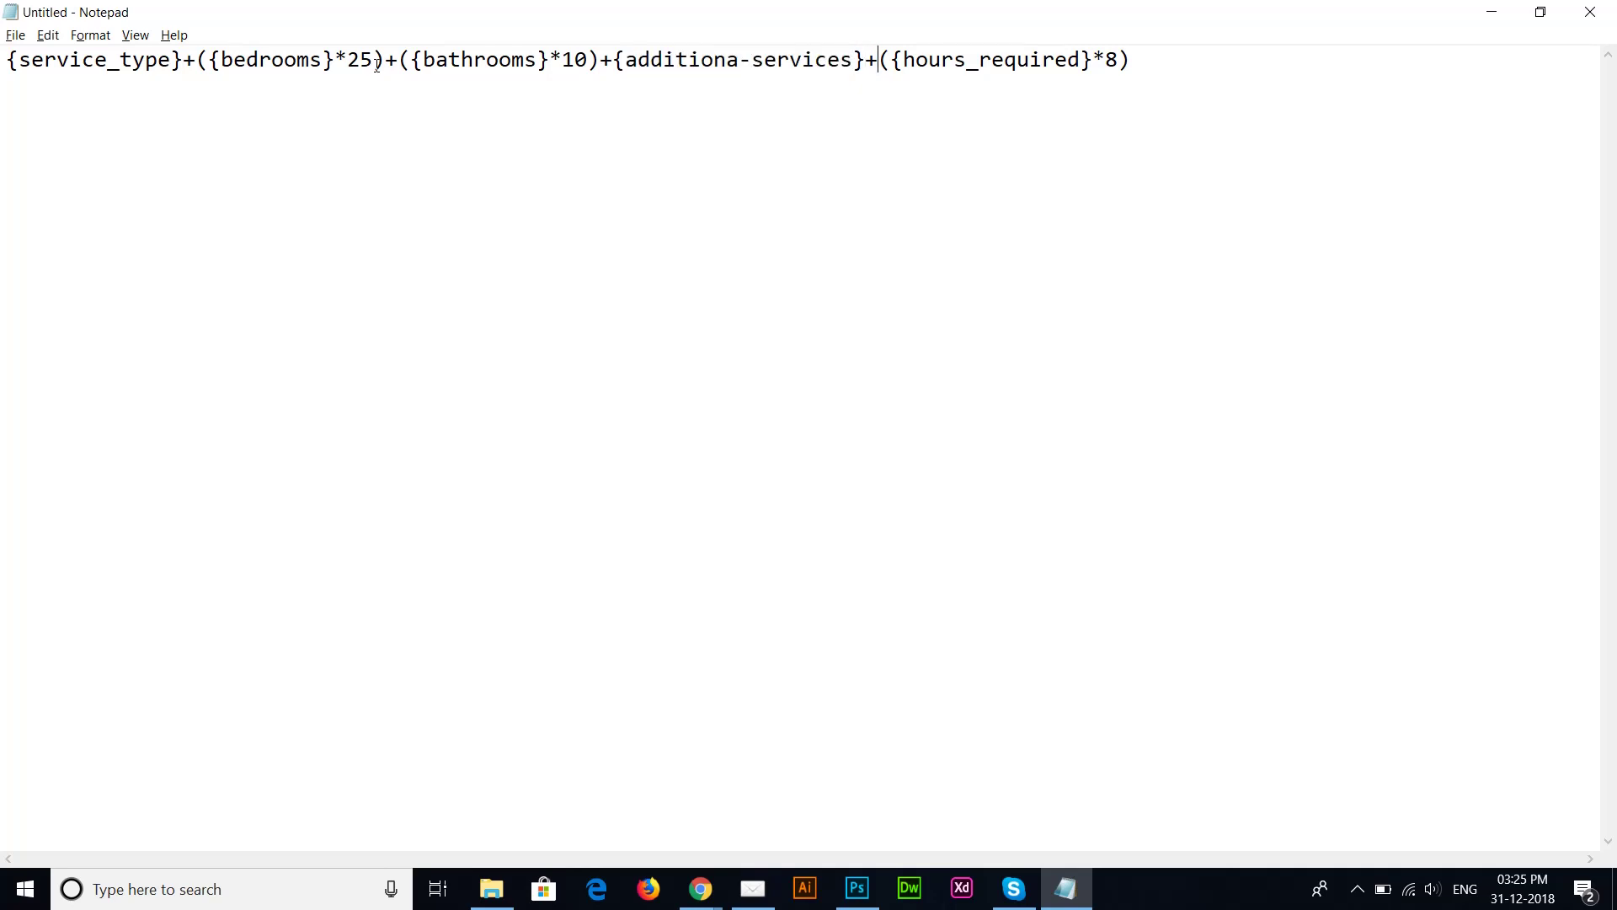
{"action": "key", "text": "shift+Right"}
{"action": "key", "text": "shift+Right"}
{"action": "key", "text": "shift+Right"}
{"action": "key", "text": "shift+Right"}
{"action": "key", "text": "shift+Right"}
{"action": "key", "text": "shift+Right"}
{"action": "key", "text": "shift+Right"}
{"action": "key", "text": "shift+Right"}
{"action": "key", "text": "shift+Right"}
{"action": "key", "text": "shift+Right"}
{"action": "key", "text": "shift+Right"}
{"action": "key", "text": "shift+Right"}
{"action": "key", "text": "shift+Right"}
{"action": "key", "text": "shift+Right"}
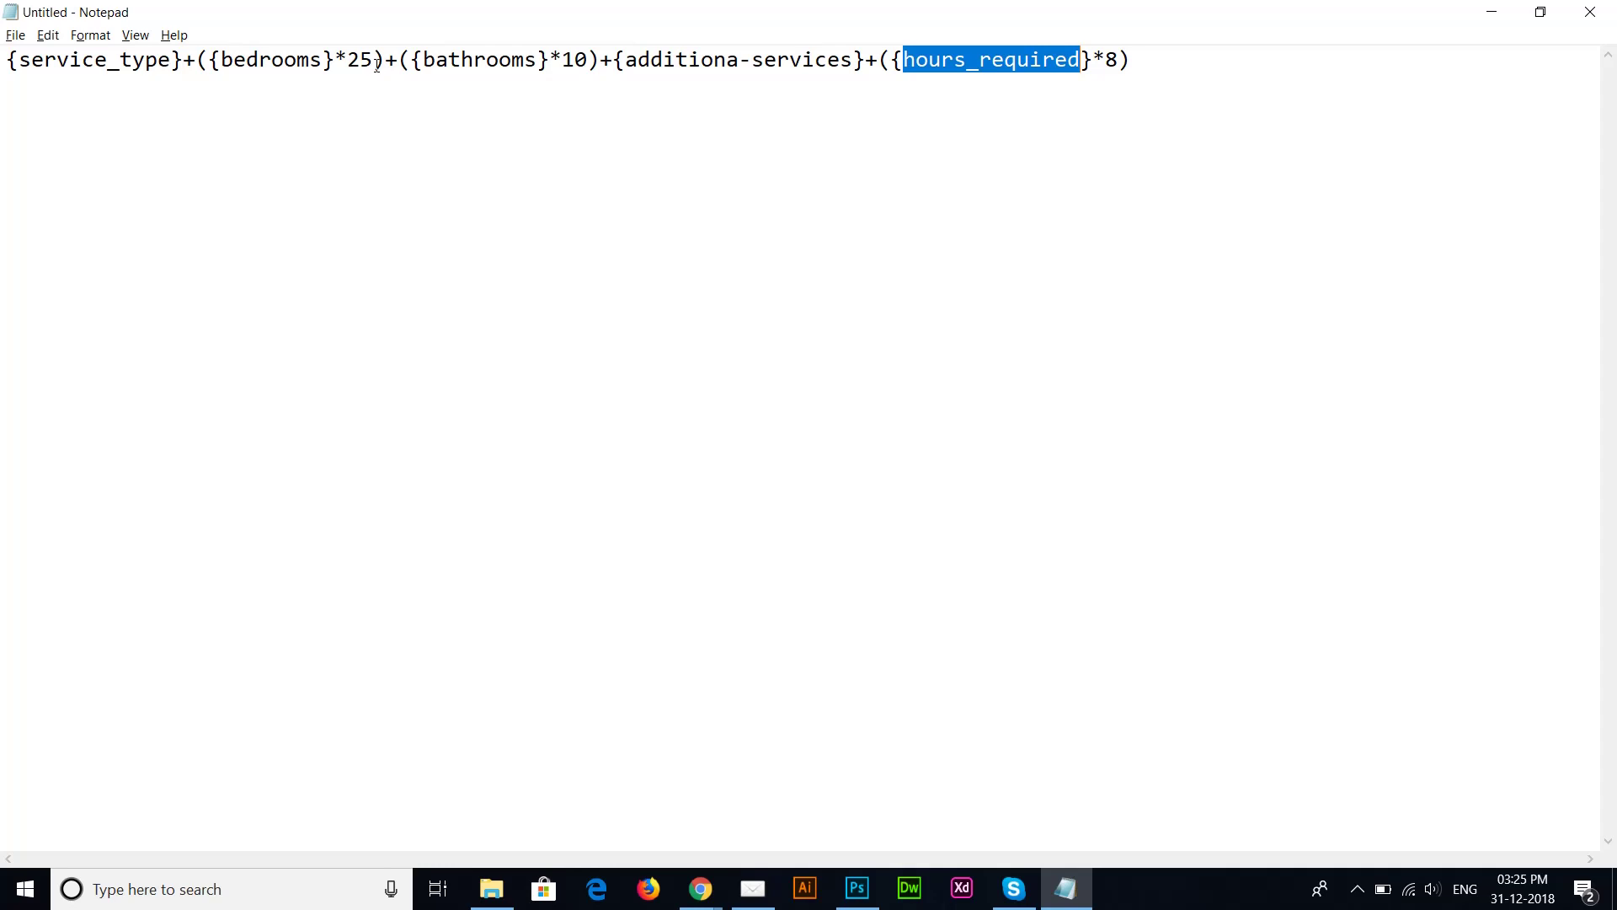
{"action": "key", "text": "Right"}
{"action": "key", "text": "Right"}
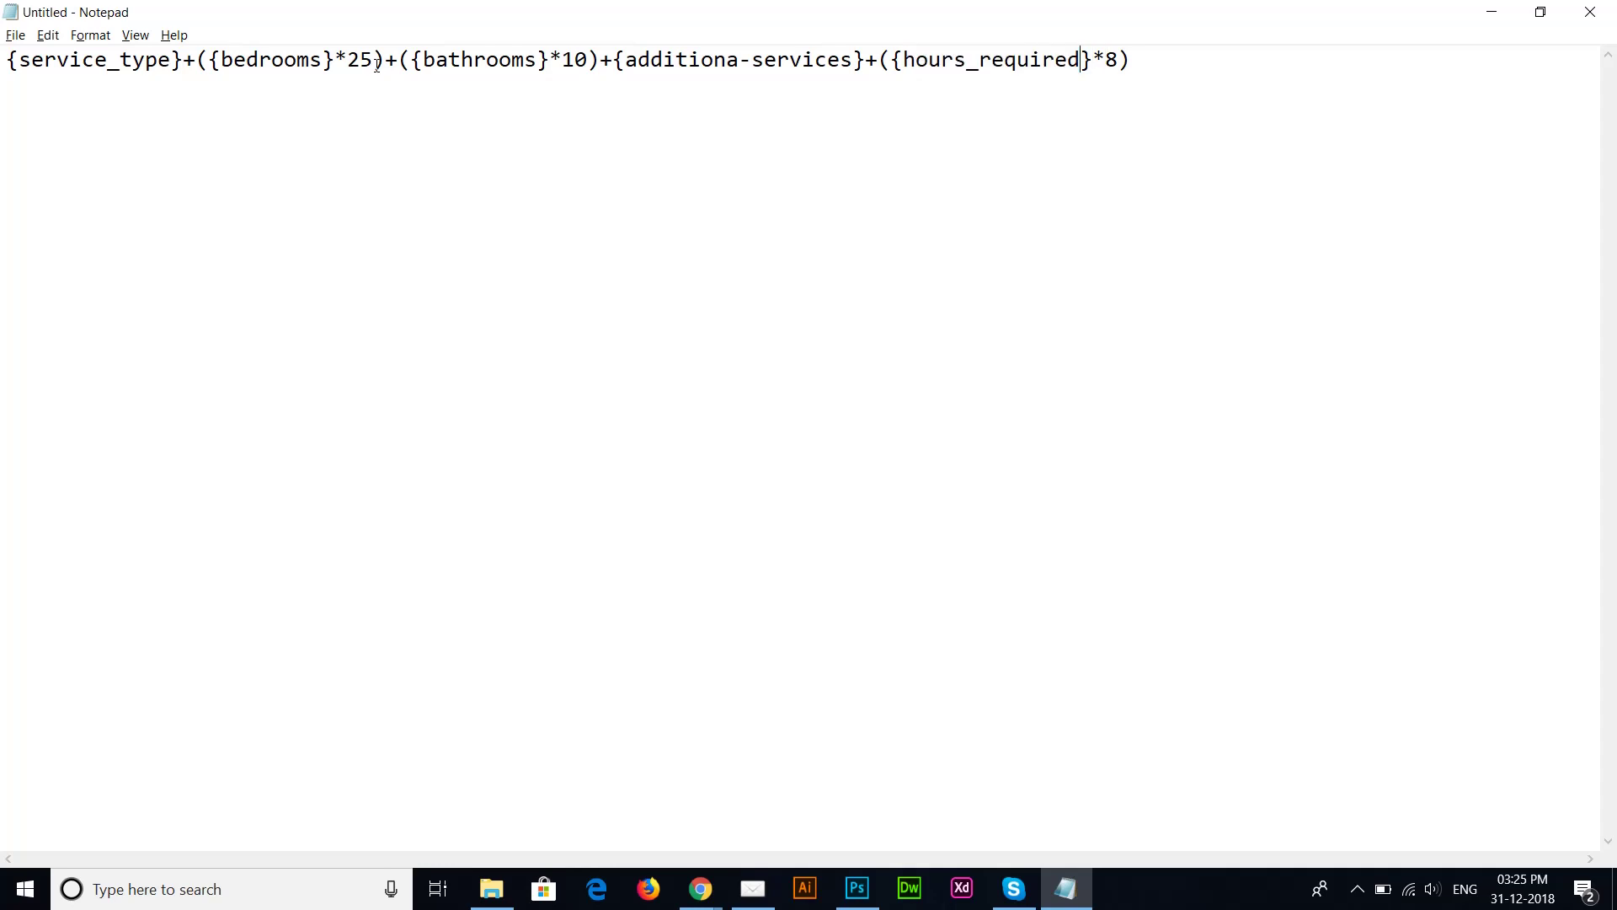
{"action": "key", "text": "shift+Left"}
{"action": "key", "text": "shift+Left"}
{"action": "key", "text": "shift+Left"}
{"action": "key", "text": "shift+Left"}
{"action": "key", "text": "shift+Left"}
{"action": "key", "text": "shift+Left"}
{"action": "key", "text": "shift+Left"}
{"action": "key", "text": "shift+Left"}
{"action": "key", "text": "shift+Left"}
{"action": "key", "text": "shift+Left"}
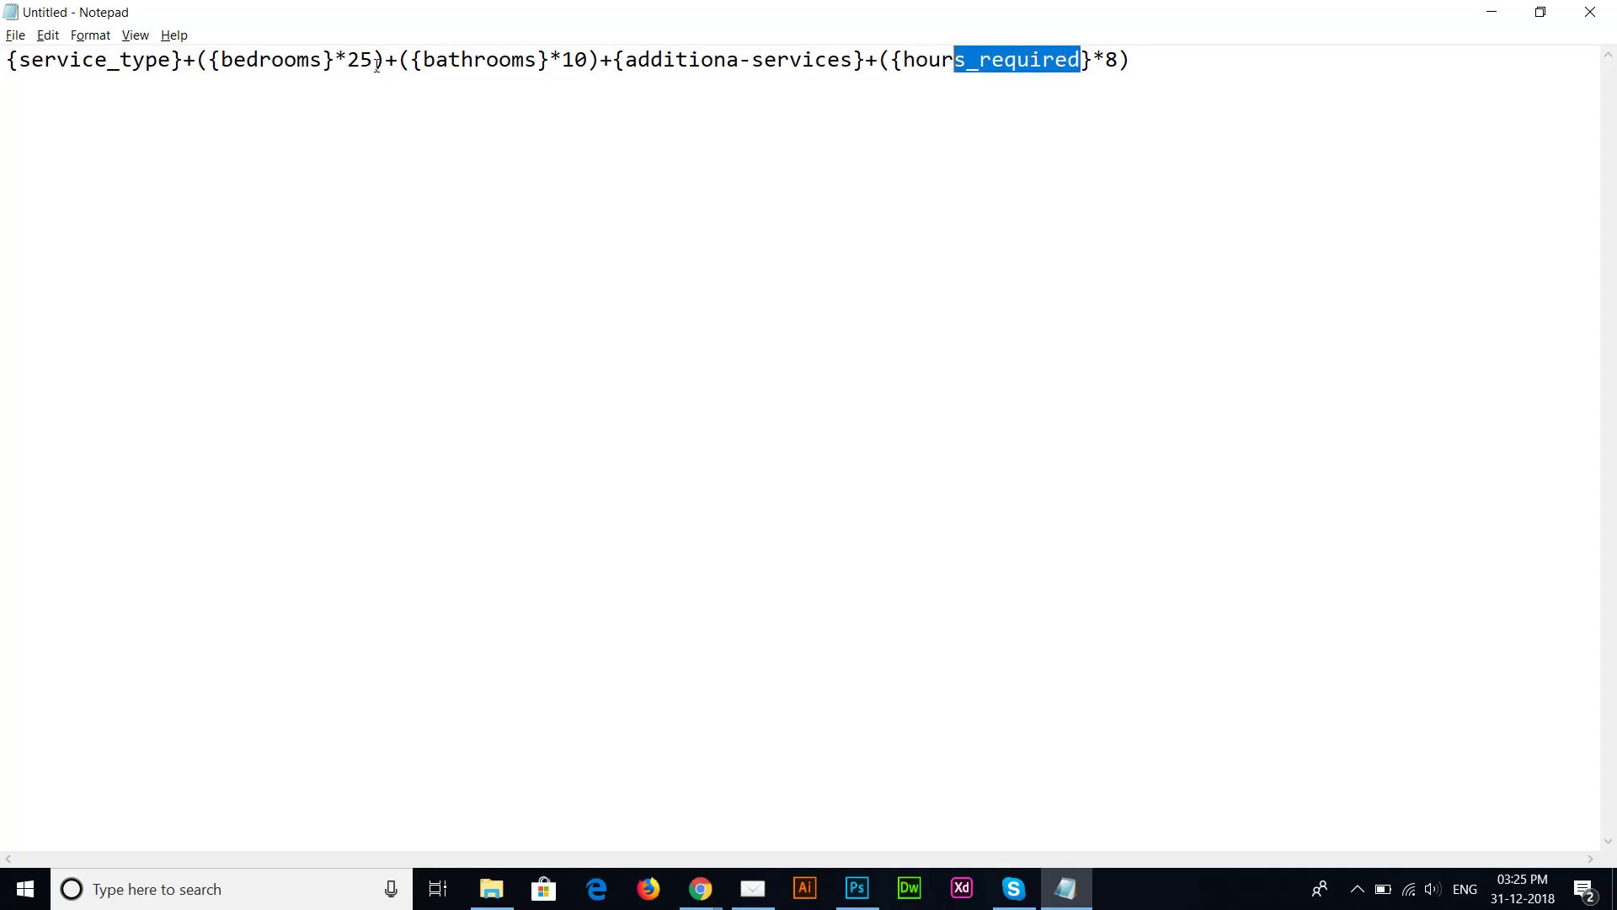
{"action": "key", "text": "shift+Left"}
{"action": "key", "text": "shift+Left"}
{"action": "key", "text": "shift+Left"}
{"action": "key", "text": "shift+Left"}
{"action": "key", "text": "Left"}
{"action": "key", "text": "Right"}
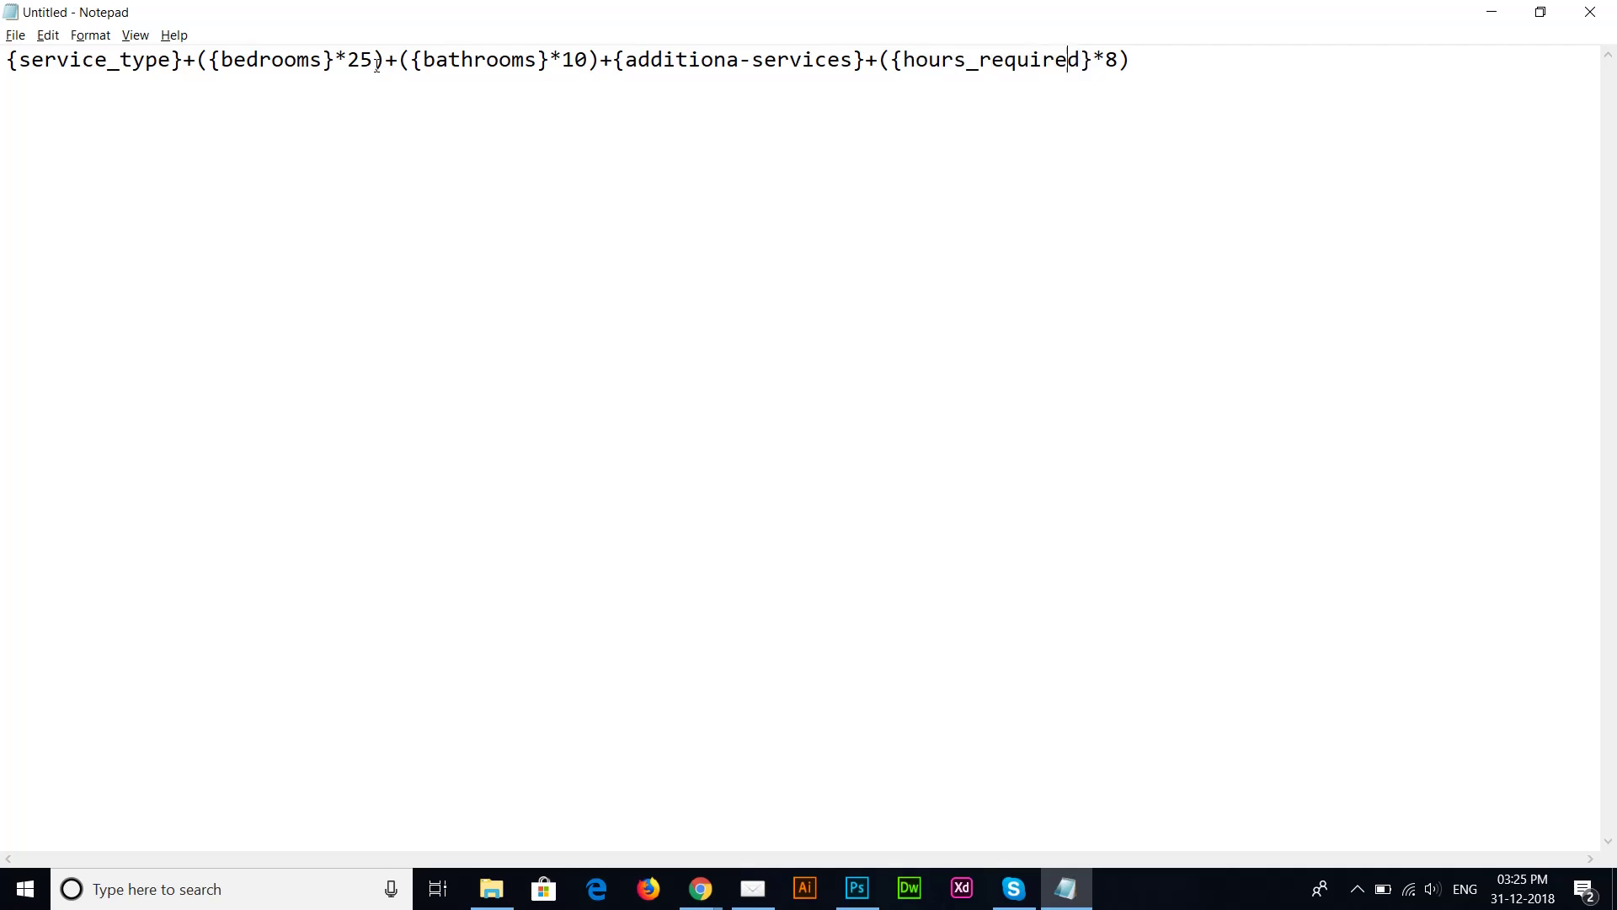
{"action": "key", "text": "shift+Left"}
{"action": "key", "text": "End"}
{"action": "key", "text": "Left"}
{"action": "key", "text": "shift+Left"}
{"action": "key", "text": "Right"}
{"action": "key", "text": "shift+Left"}
{"action": "type", "text": "15"}
{"action": "key", "text": "ctrl+a"}
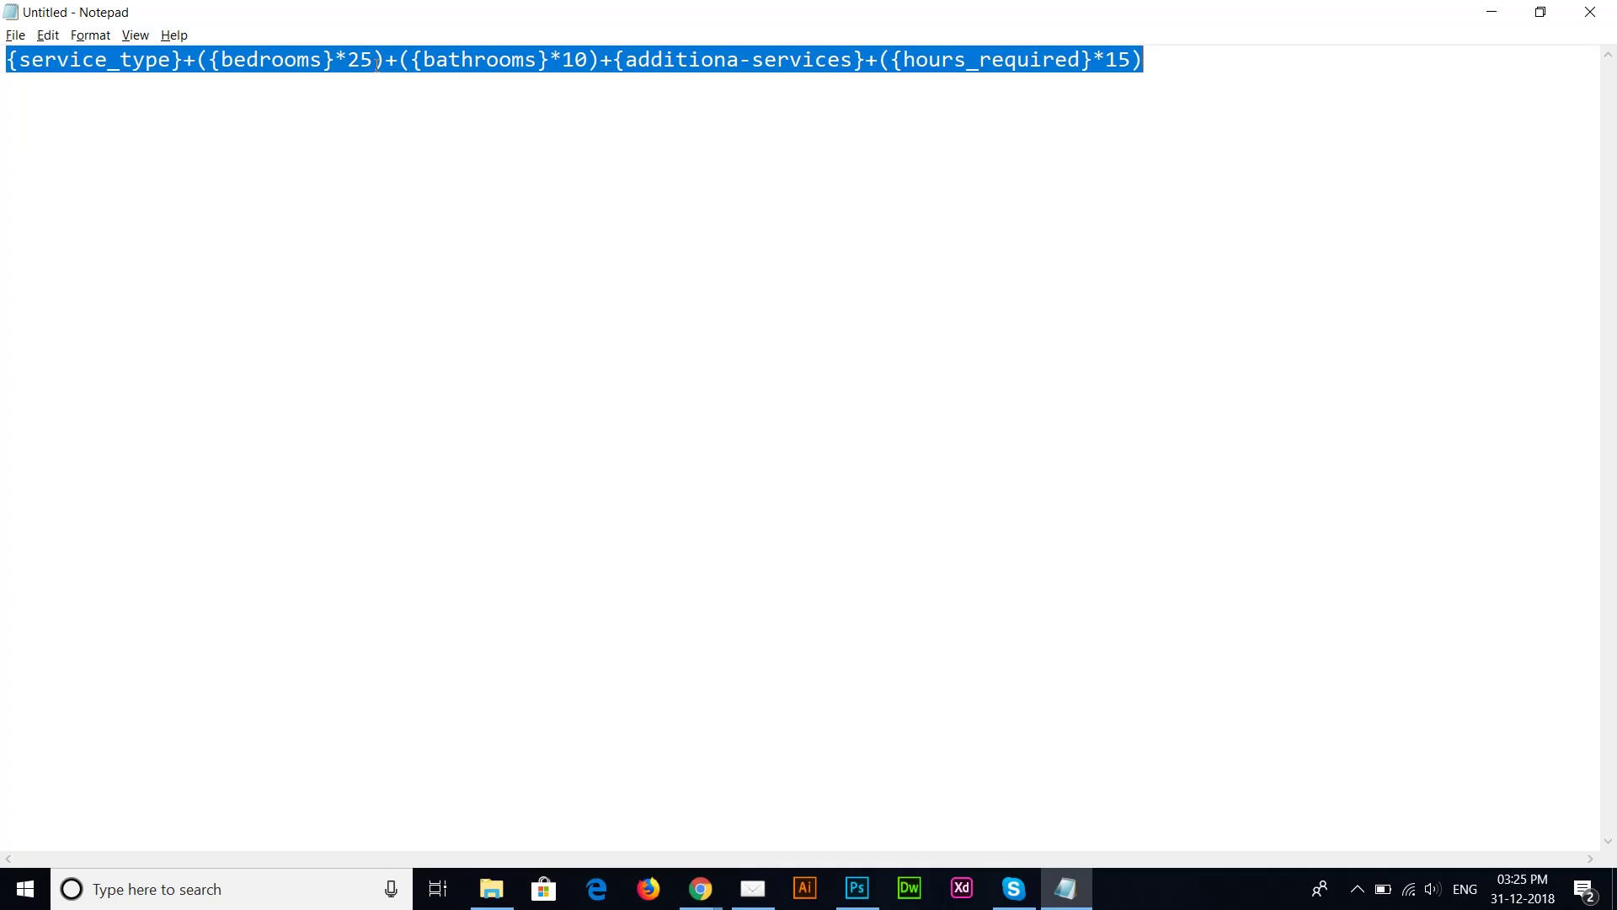
{"action": "key", "text": "alt+Tab"}
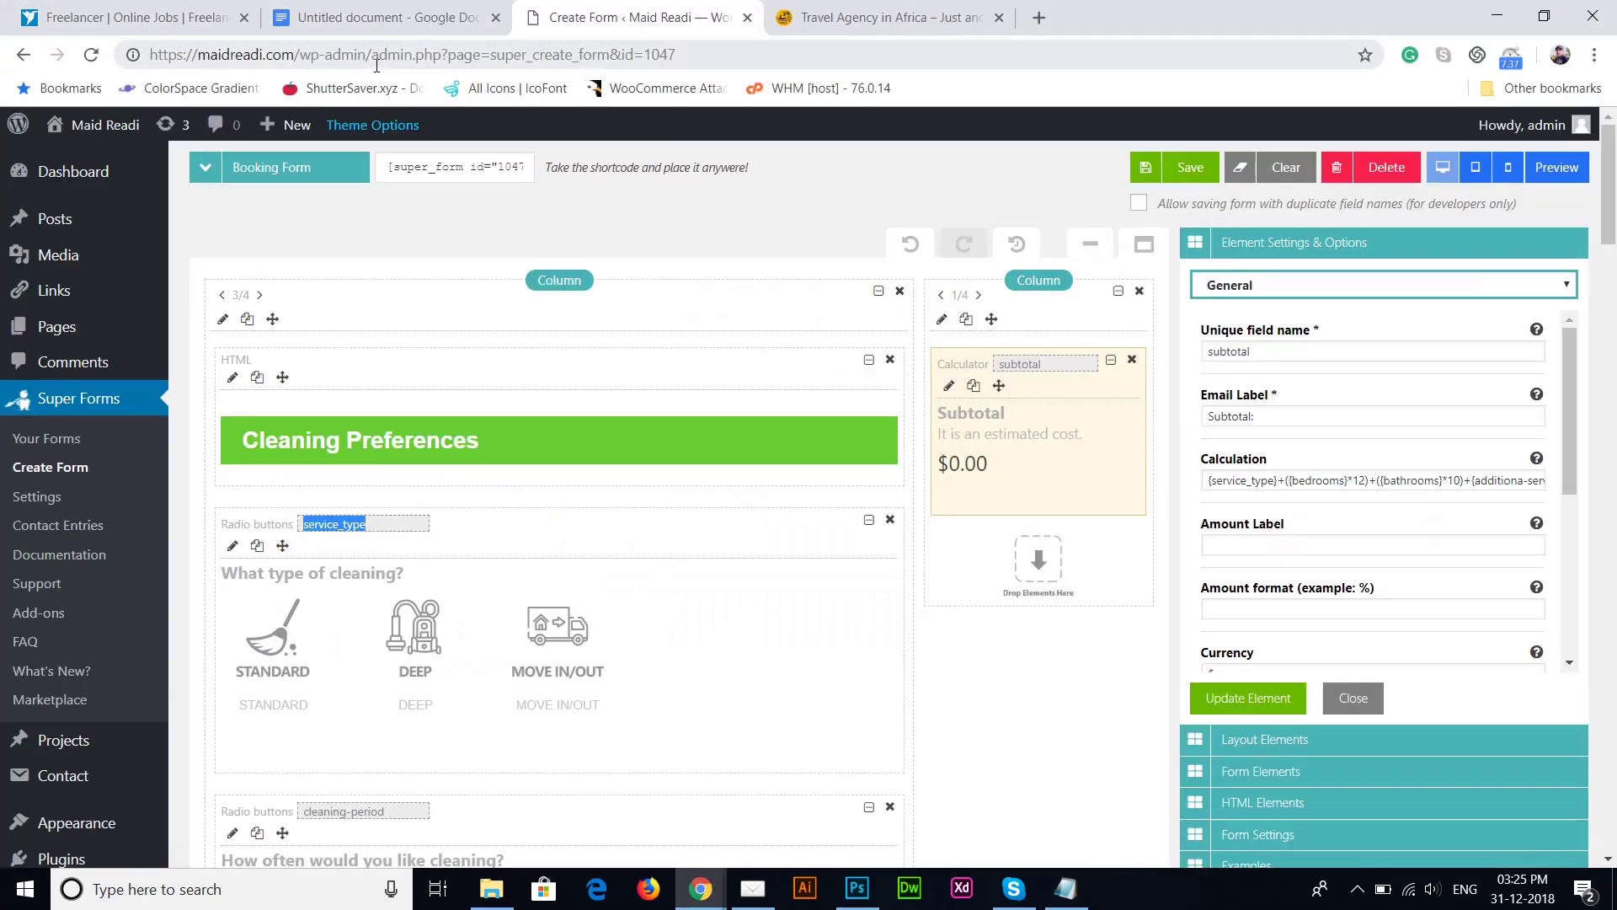
Step: Replace the Subtotal calculator's Calculation with the revised formula and update the element
{"action": "left_click", "coordinate": [1309, 479]}
{"action": "key", "text": "ctrl+a"}
{"action": "key", "text": "ctrl+v"}
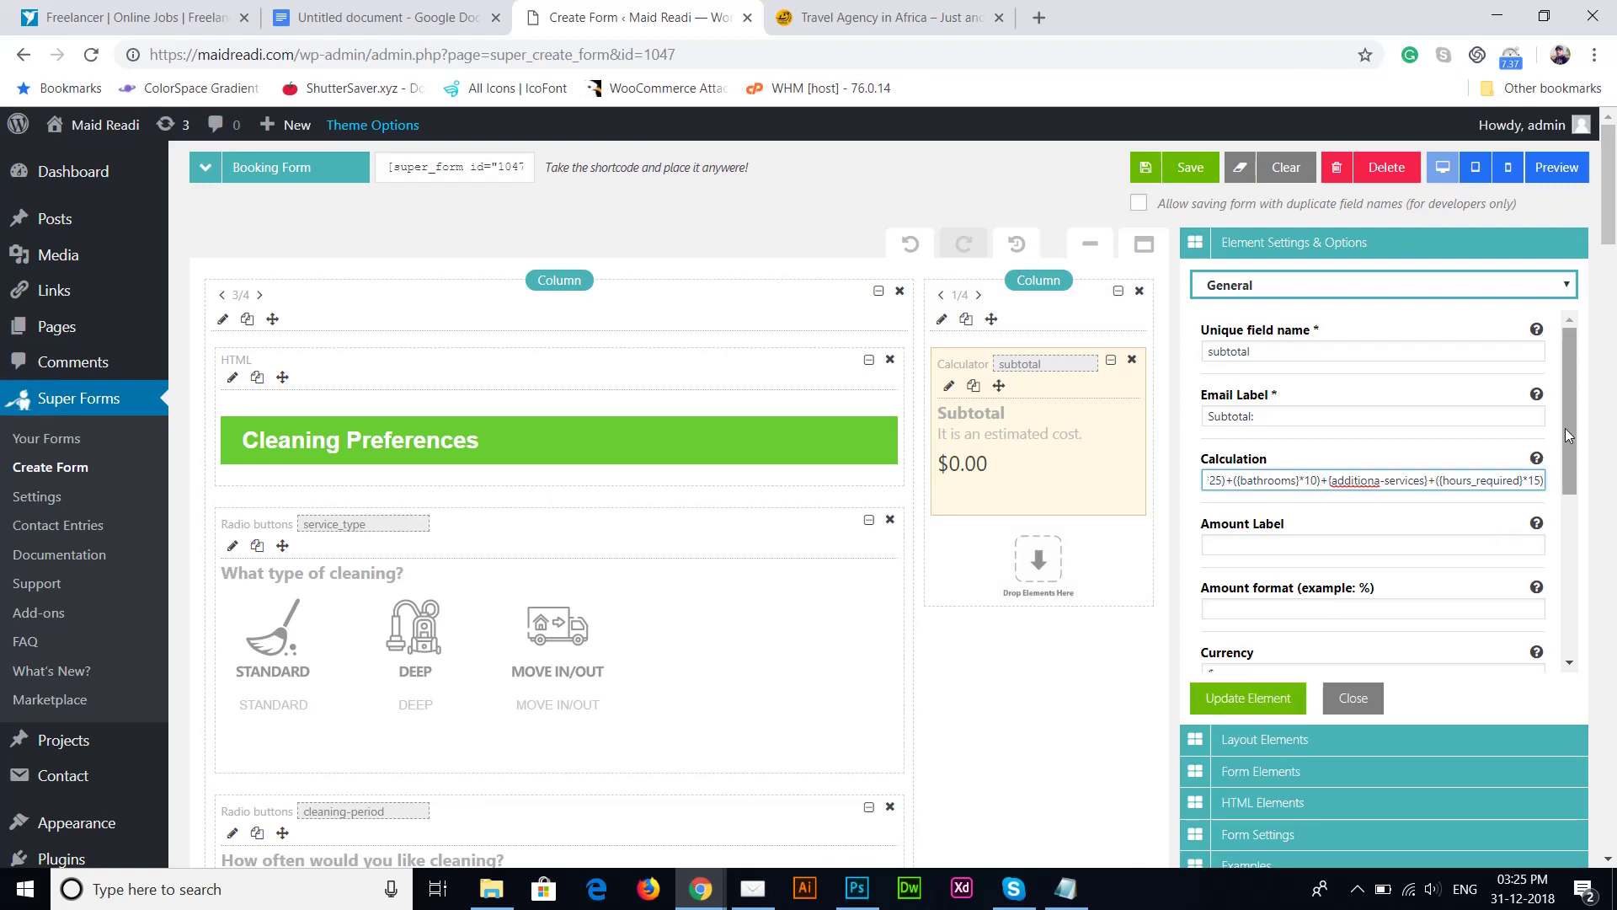
{"action": "left_click_drag", "start_coordinate": [1565, 428], "coordinate": [1565, 459]}
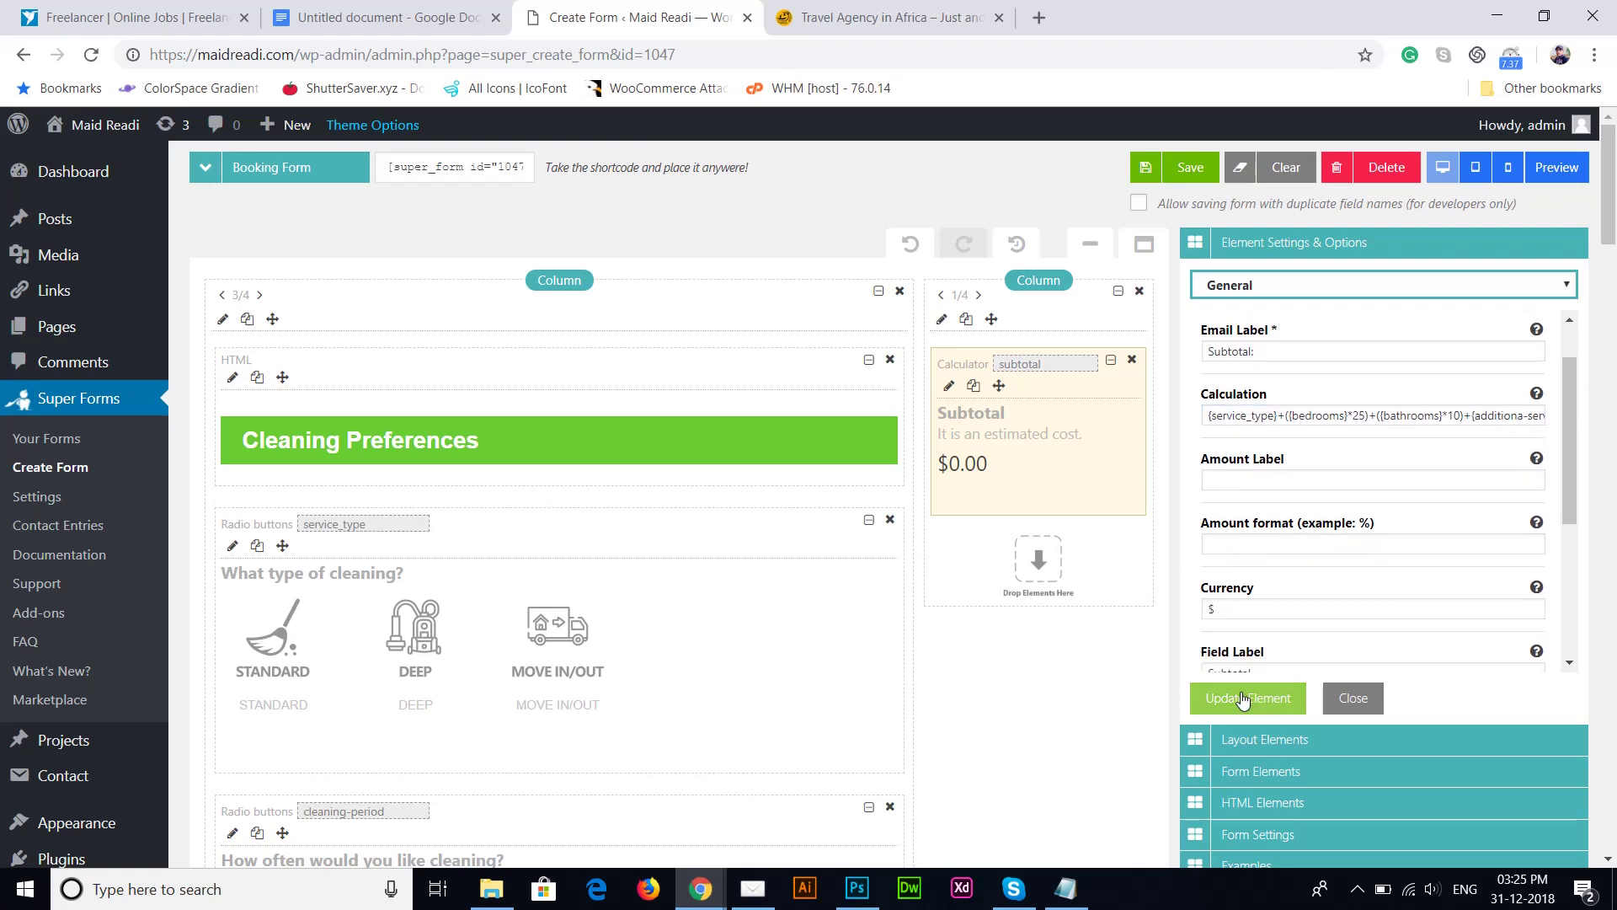
{"action": "left_click", "coordinate": [1284, 613]}
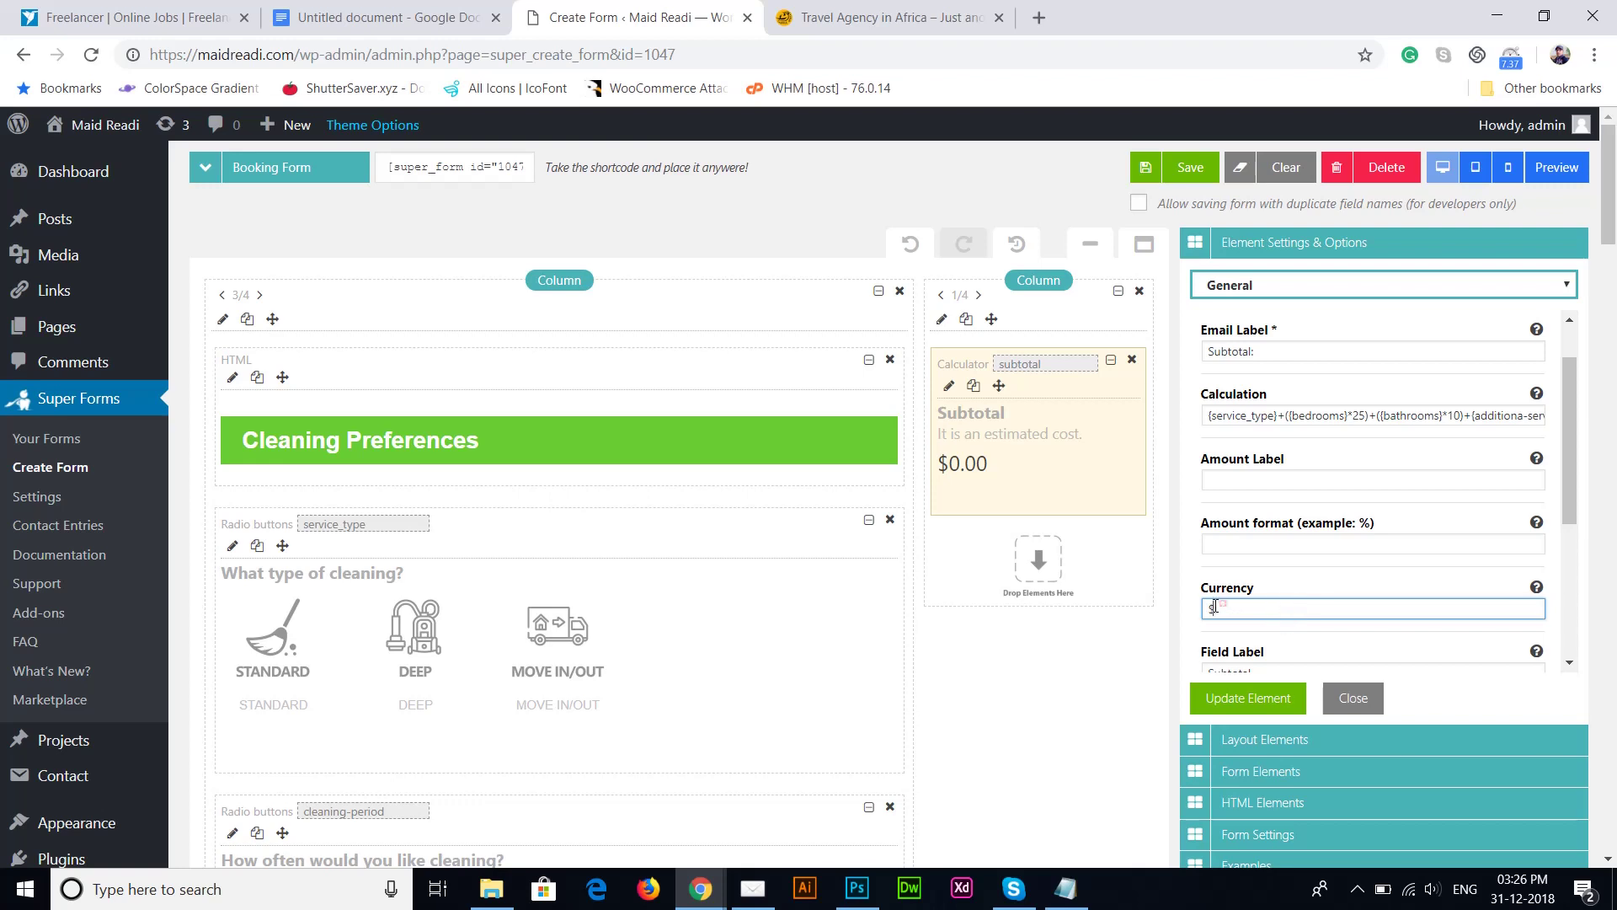
{"action": "left_click_drag", "start_coordinate": [1223, 605], "coordinate": [1203, 608]}
{"action": "left_click", "coordinate": [1297, 641]}
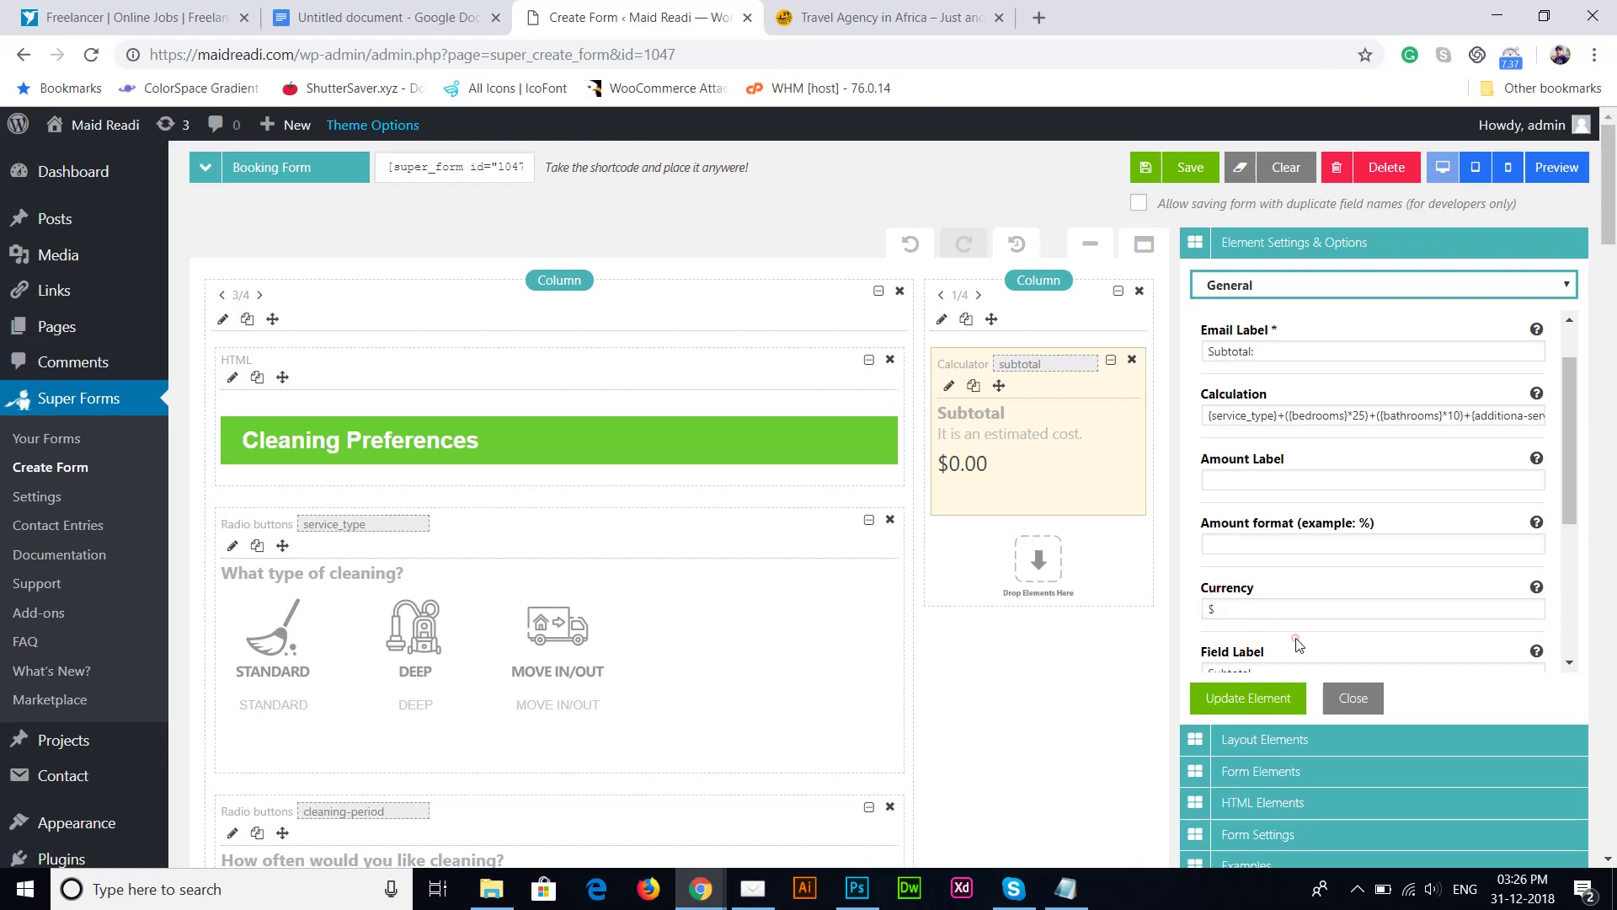
{"action": "left_click", "coordinate": [1244, 704]}
{"action": "left_click", "coordinate": [1167, 452]}
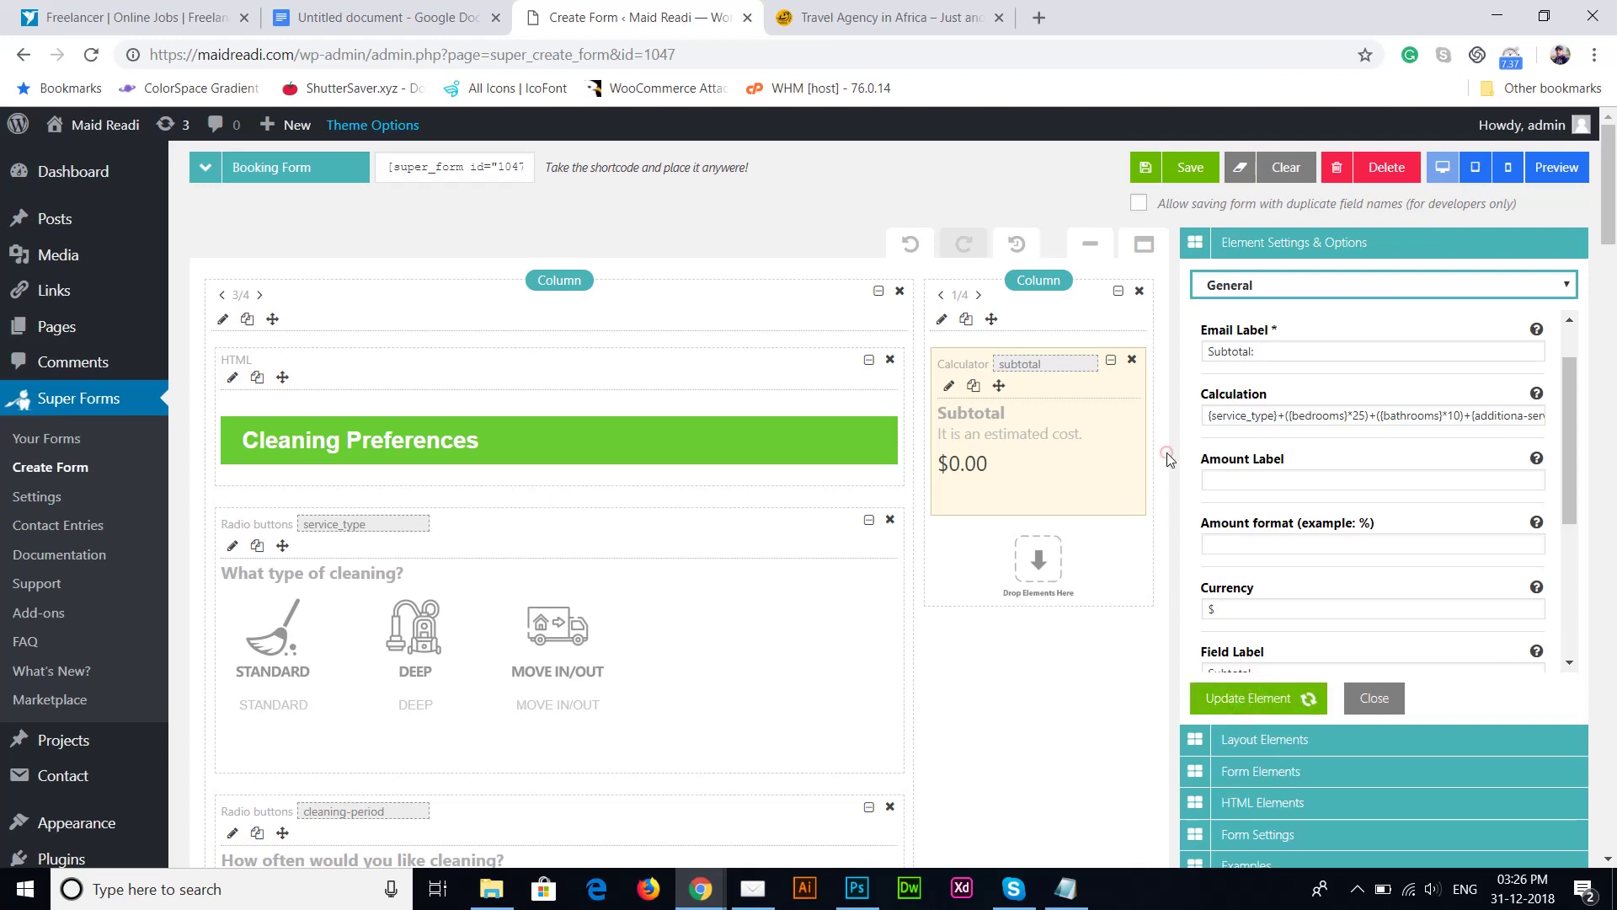
Step: Save the Booking Form
{"action": "left_click", "coordinate": [1180, 166]}
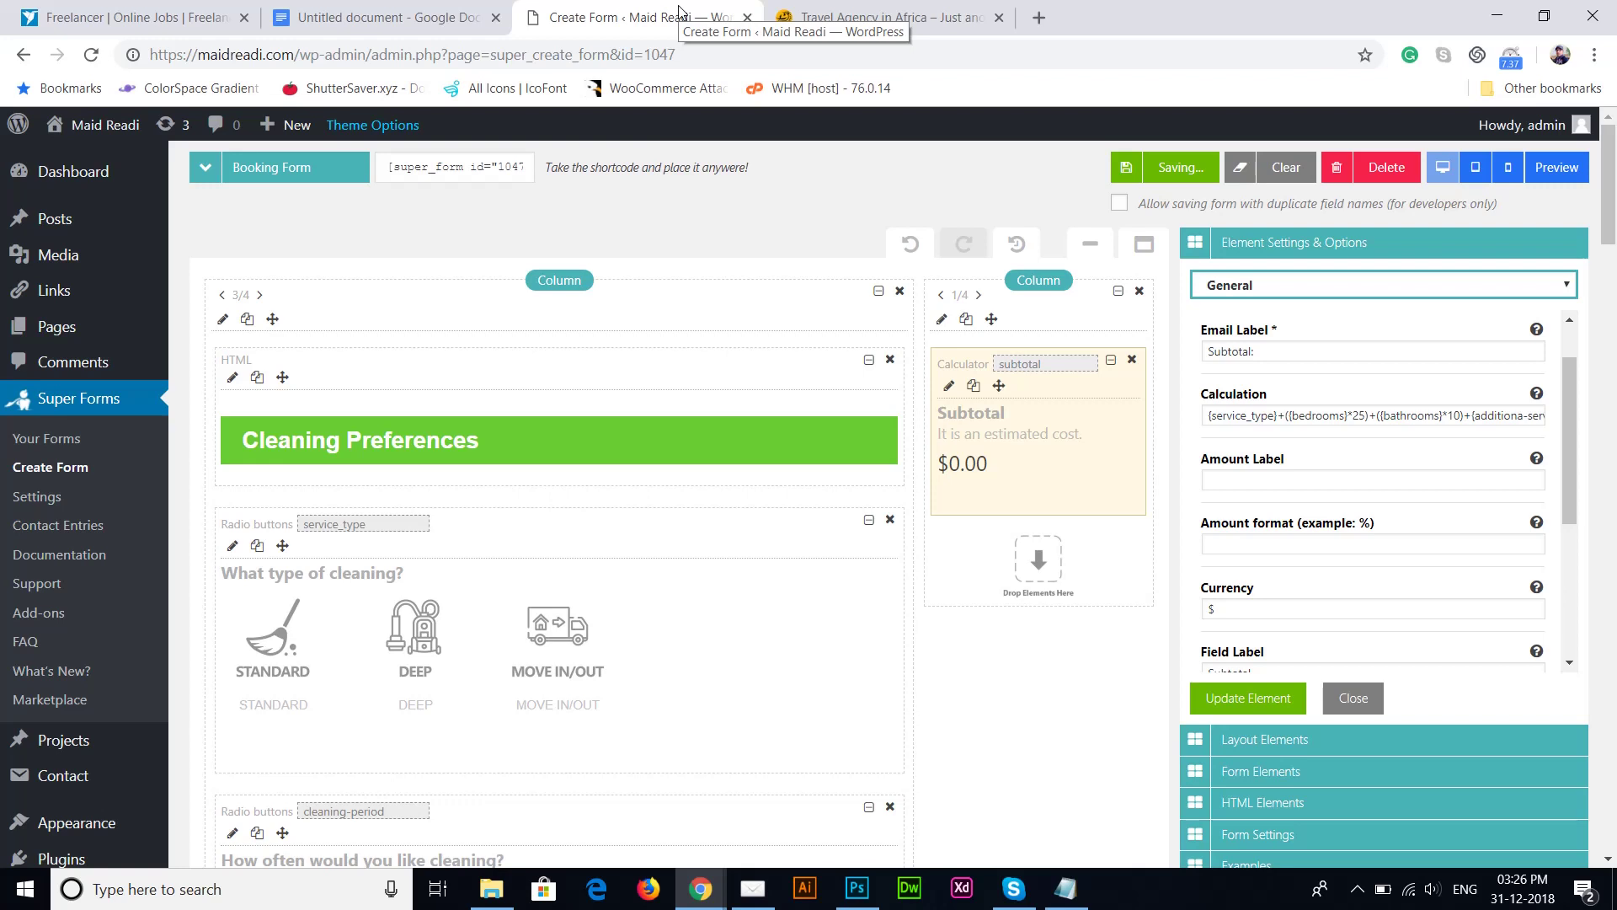
{"action": "left_click", "coordinate": [716, 207]}
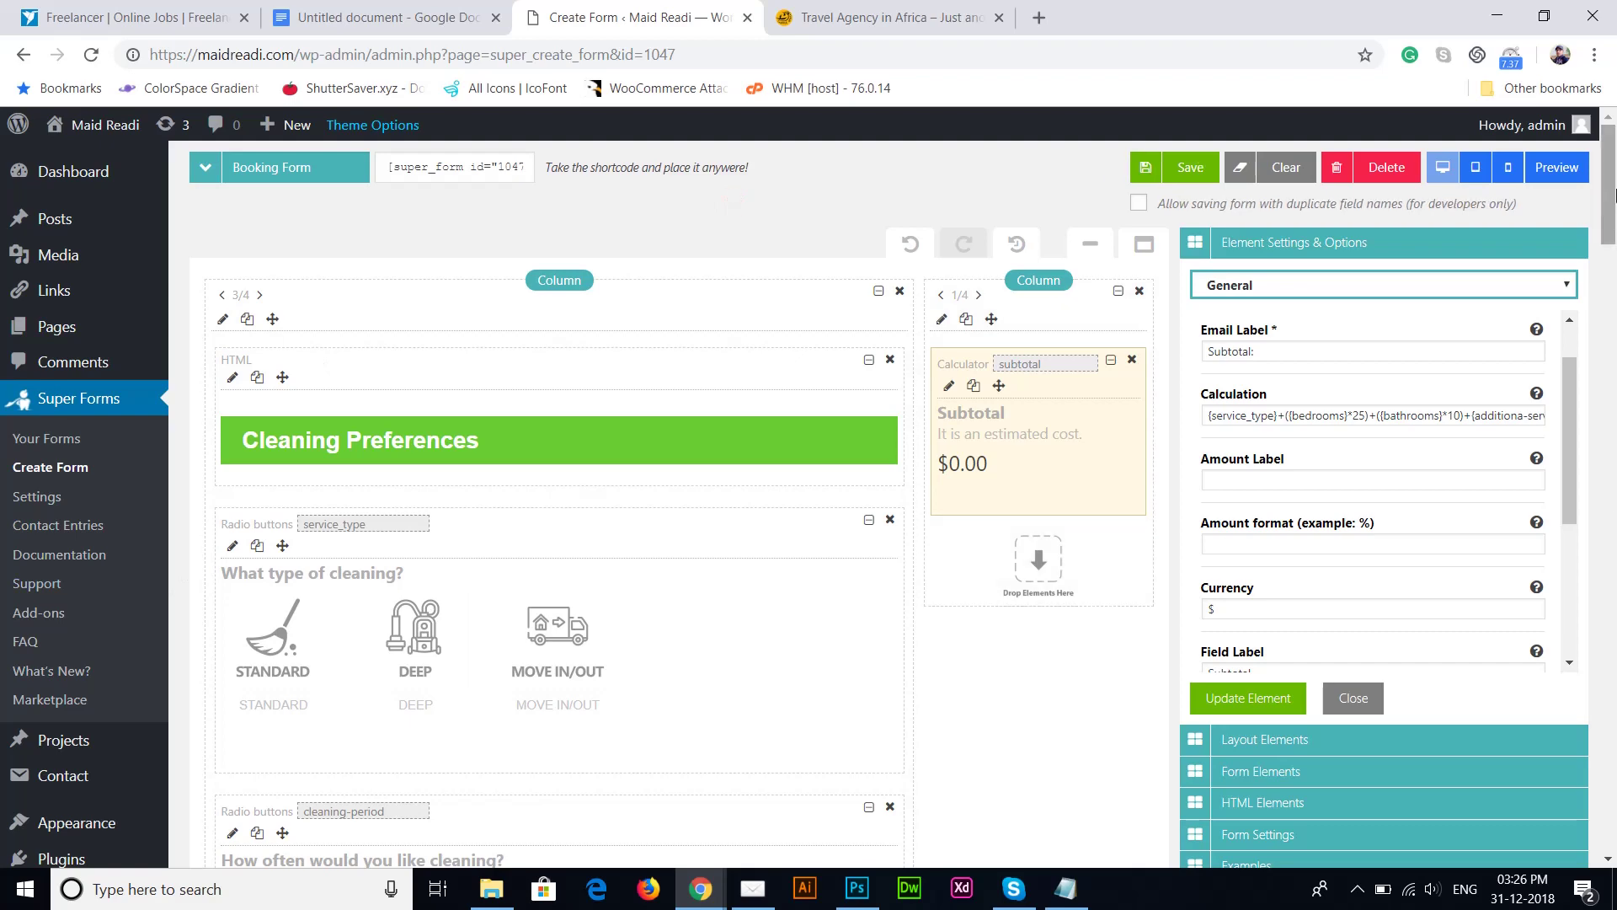
{"action": "scroll", "coordinate": [994, 569], "scroll_direction": "down", "scroll_amount": 5}
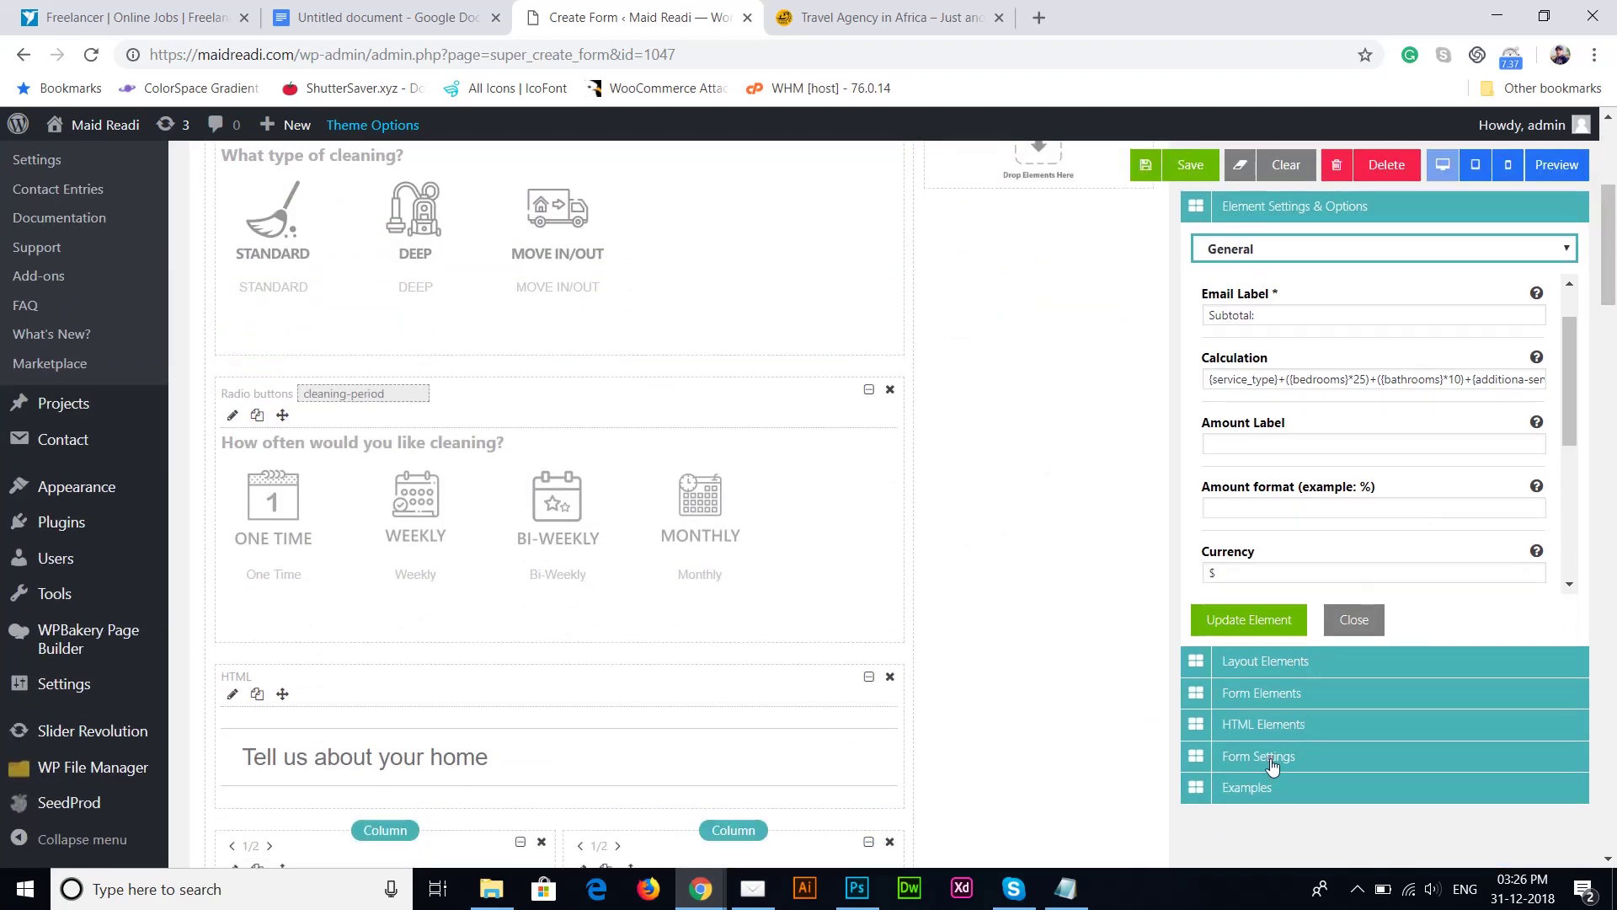
Step: In the admin email settings, enter a new recipient address and clear the From email field
{"action": "left_click", "coordinate": [1270, 763]}
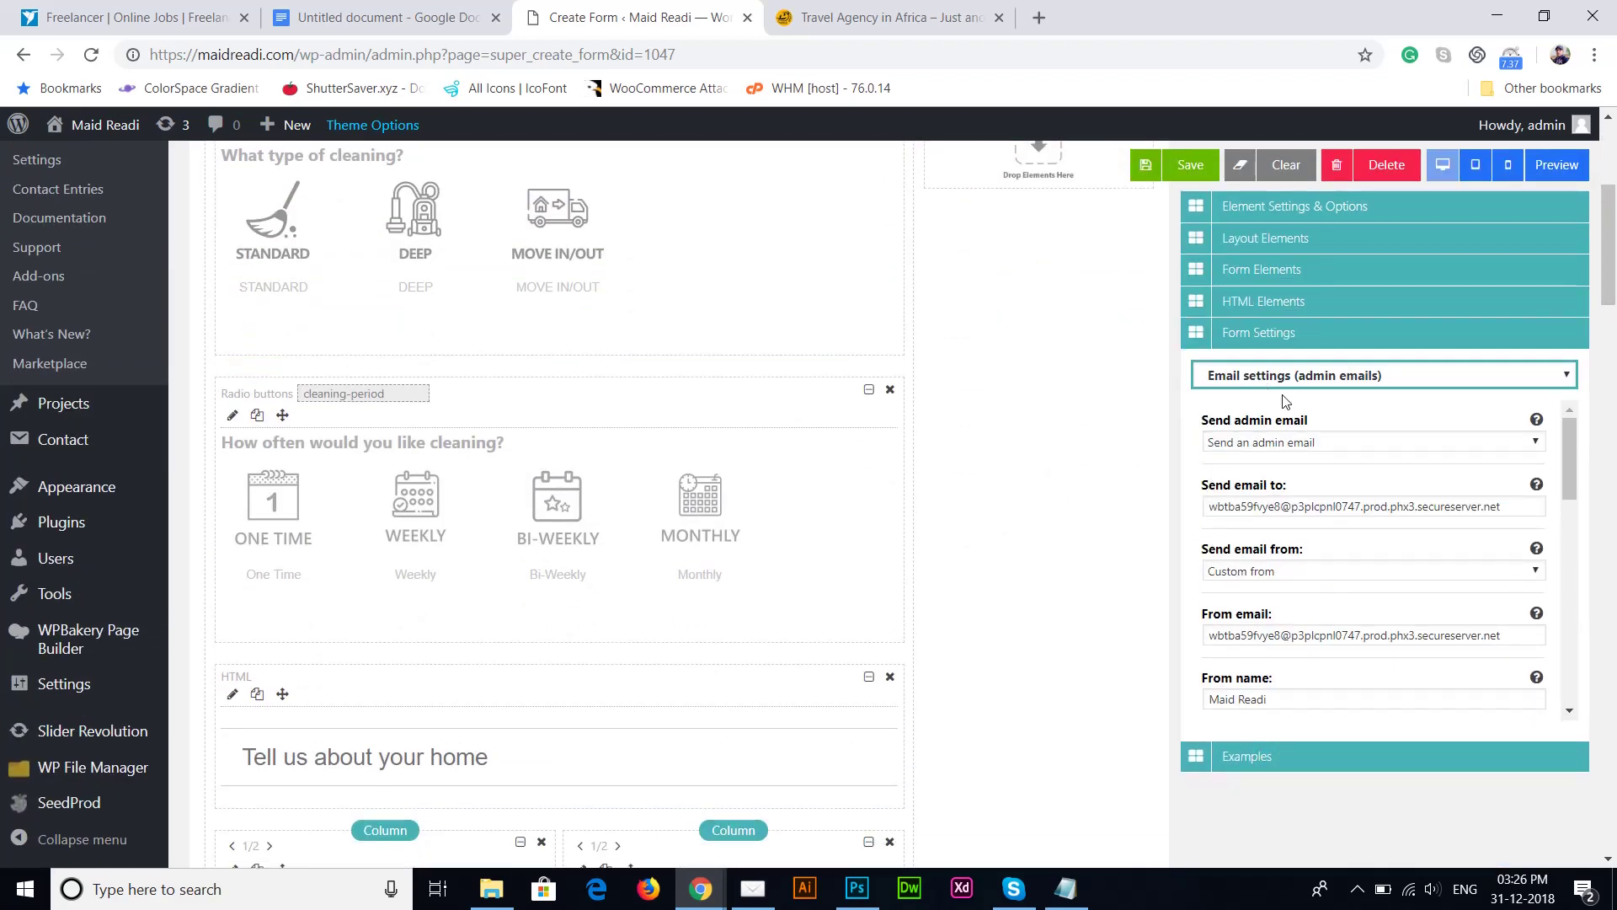
{"action": "left_click", "coordinate": [1392, 508]}
{"action": "key", "text": "ctrl+a"}
{"action": "key", "text": "BackSpace"}
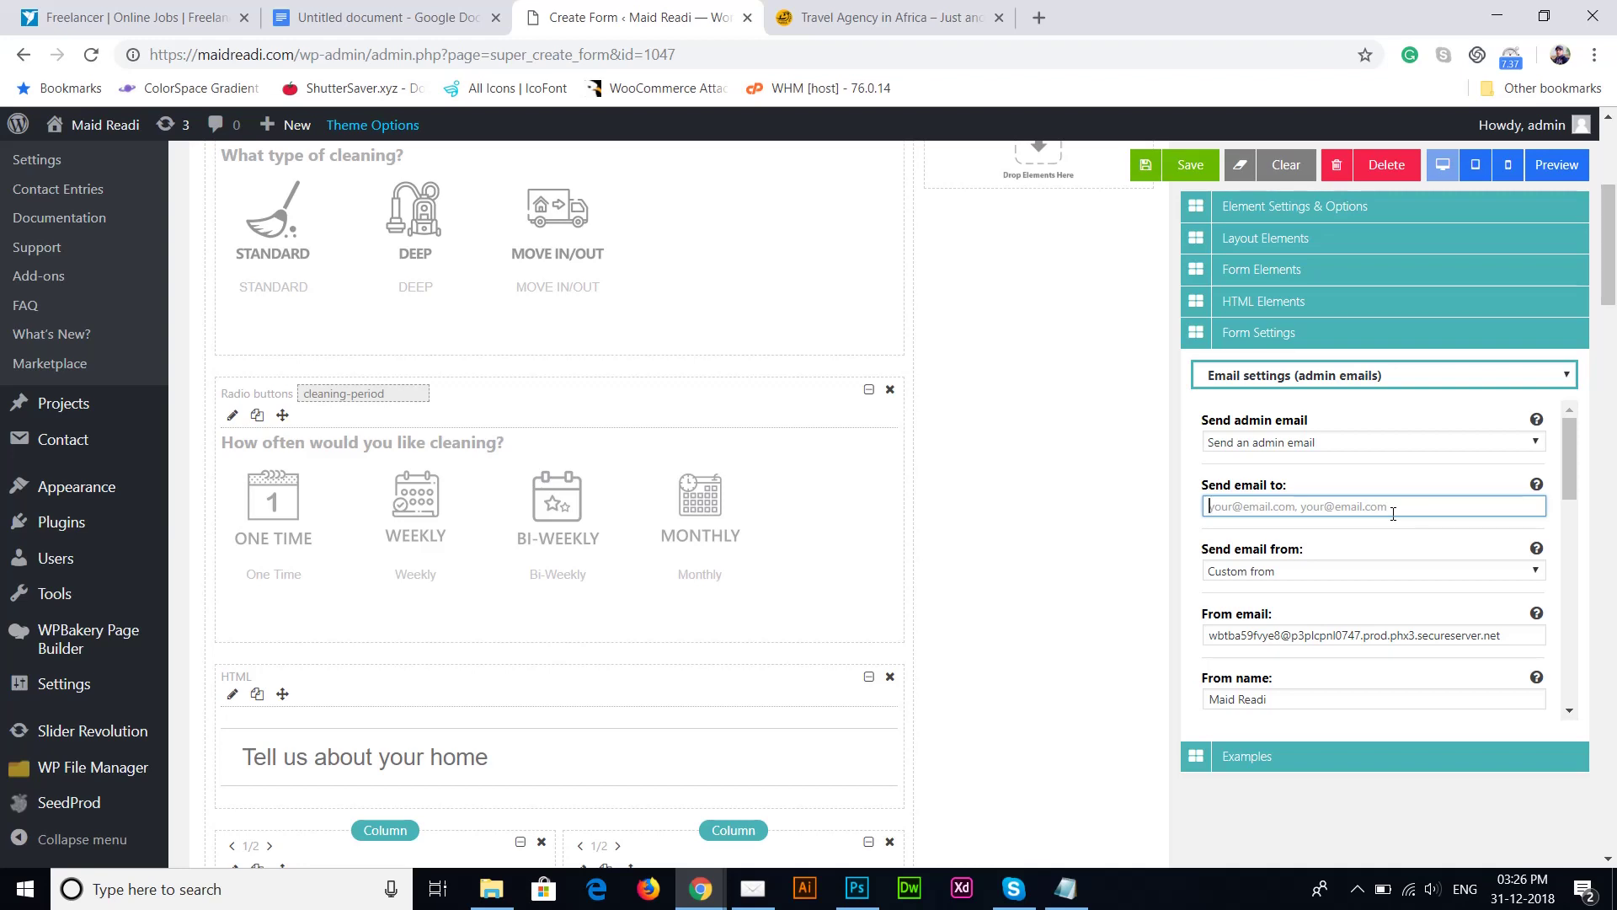
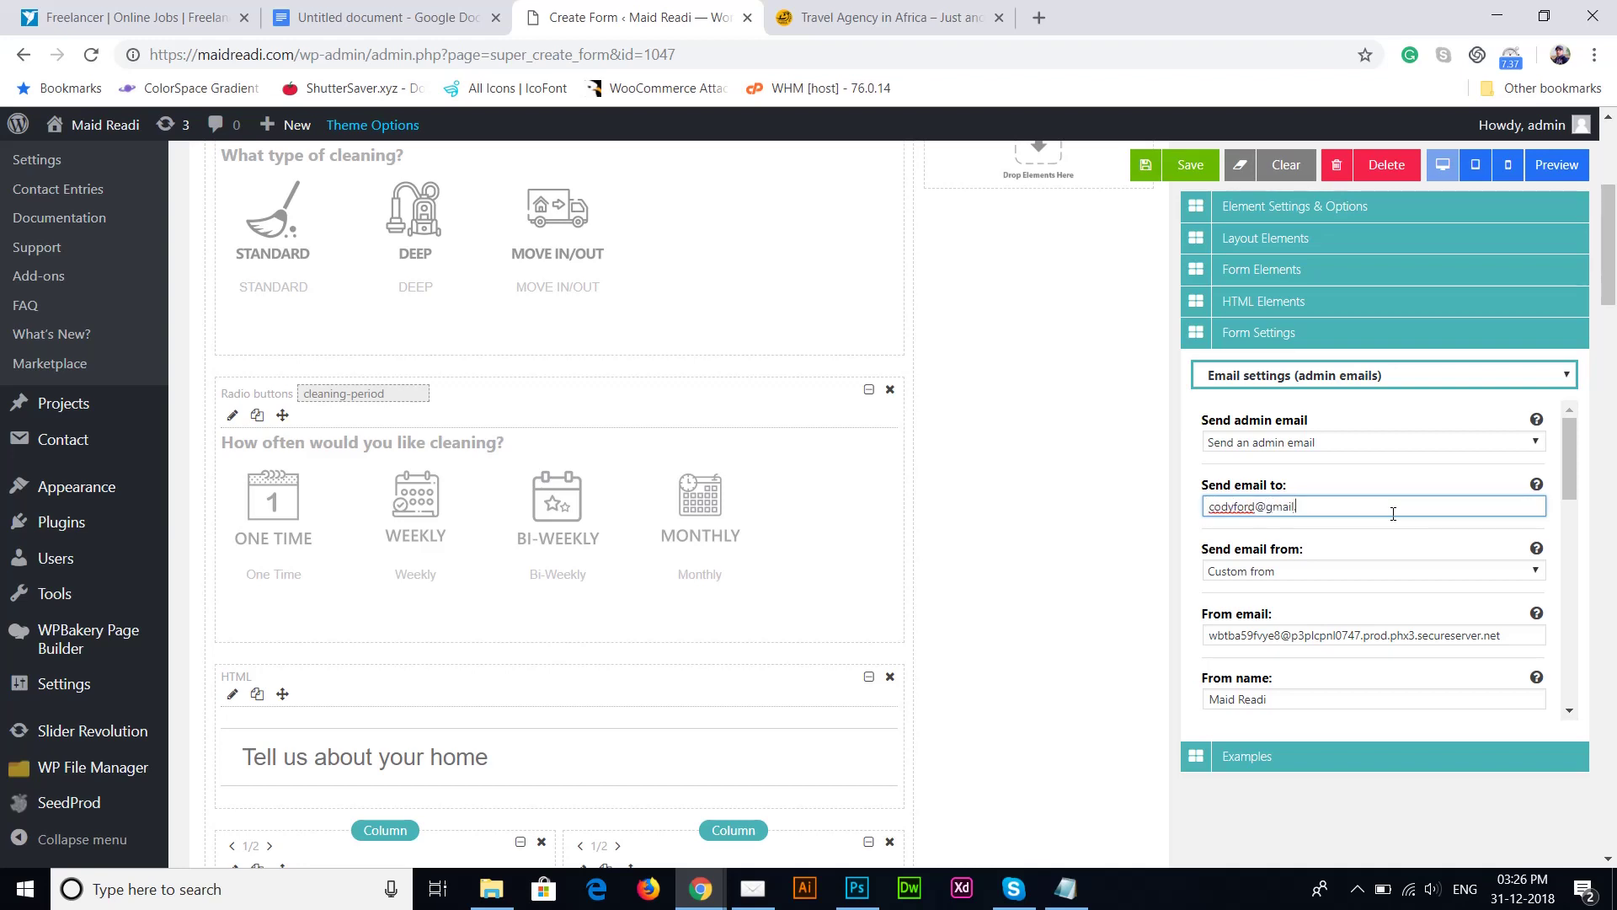
{"action": "key", "text": "ctrl+a"}
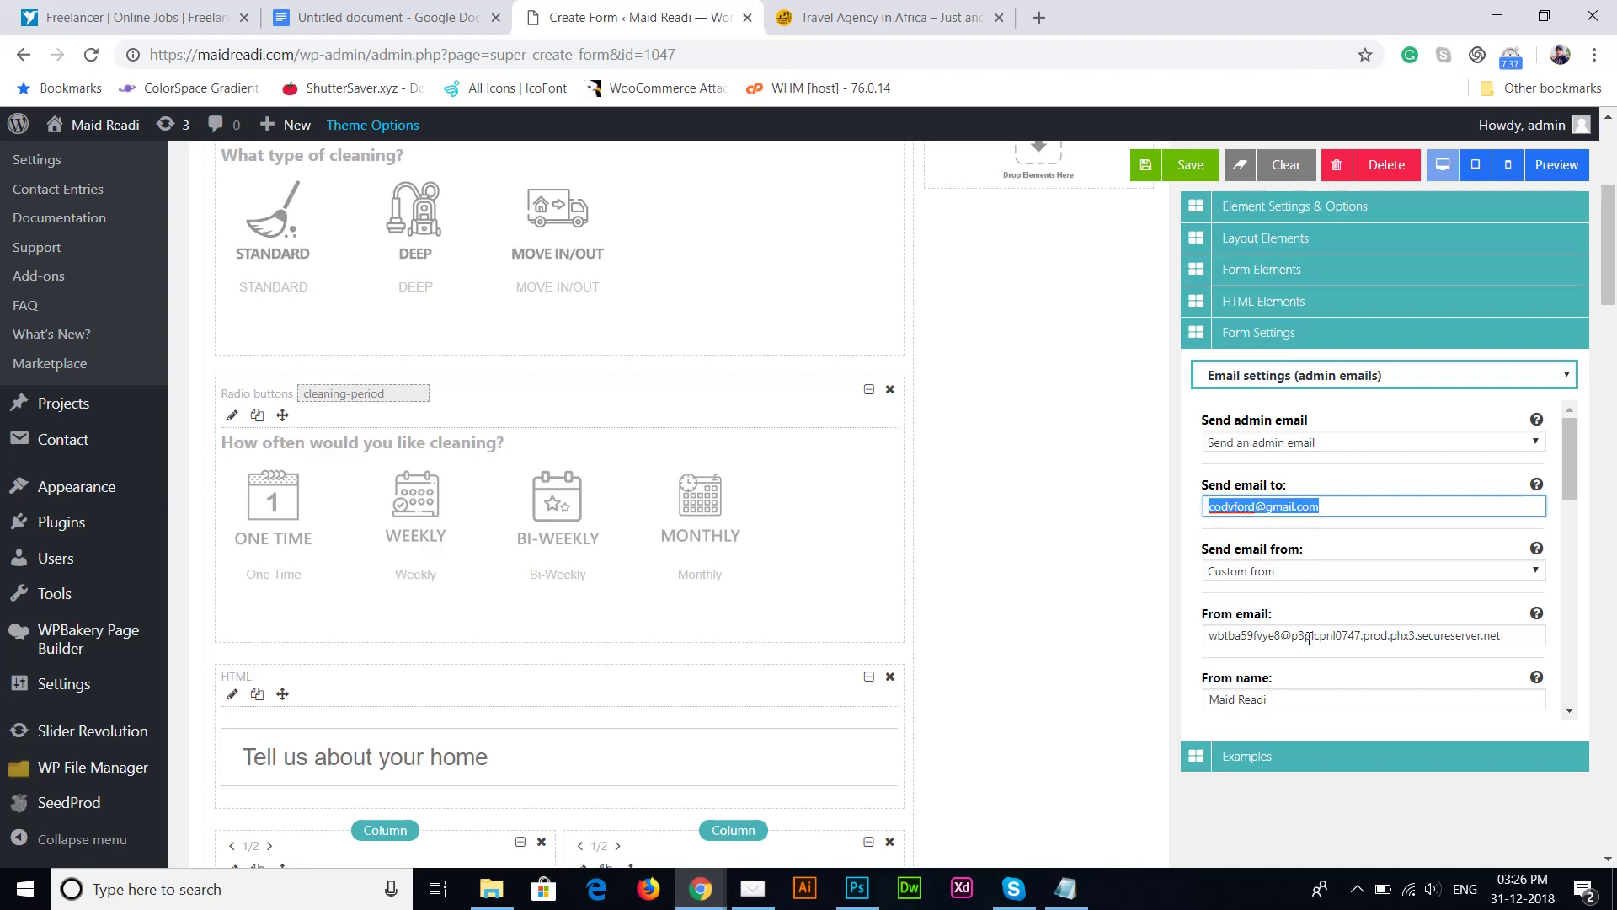
{"action": "left_click", "coordinate": [1308, 637]}
{"action": "key", "text": "ctrl+a"}
{"action": "key", "text": "BackSpace"}
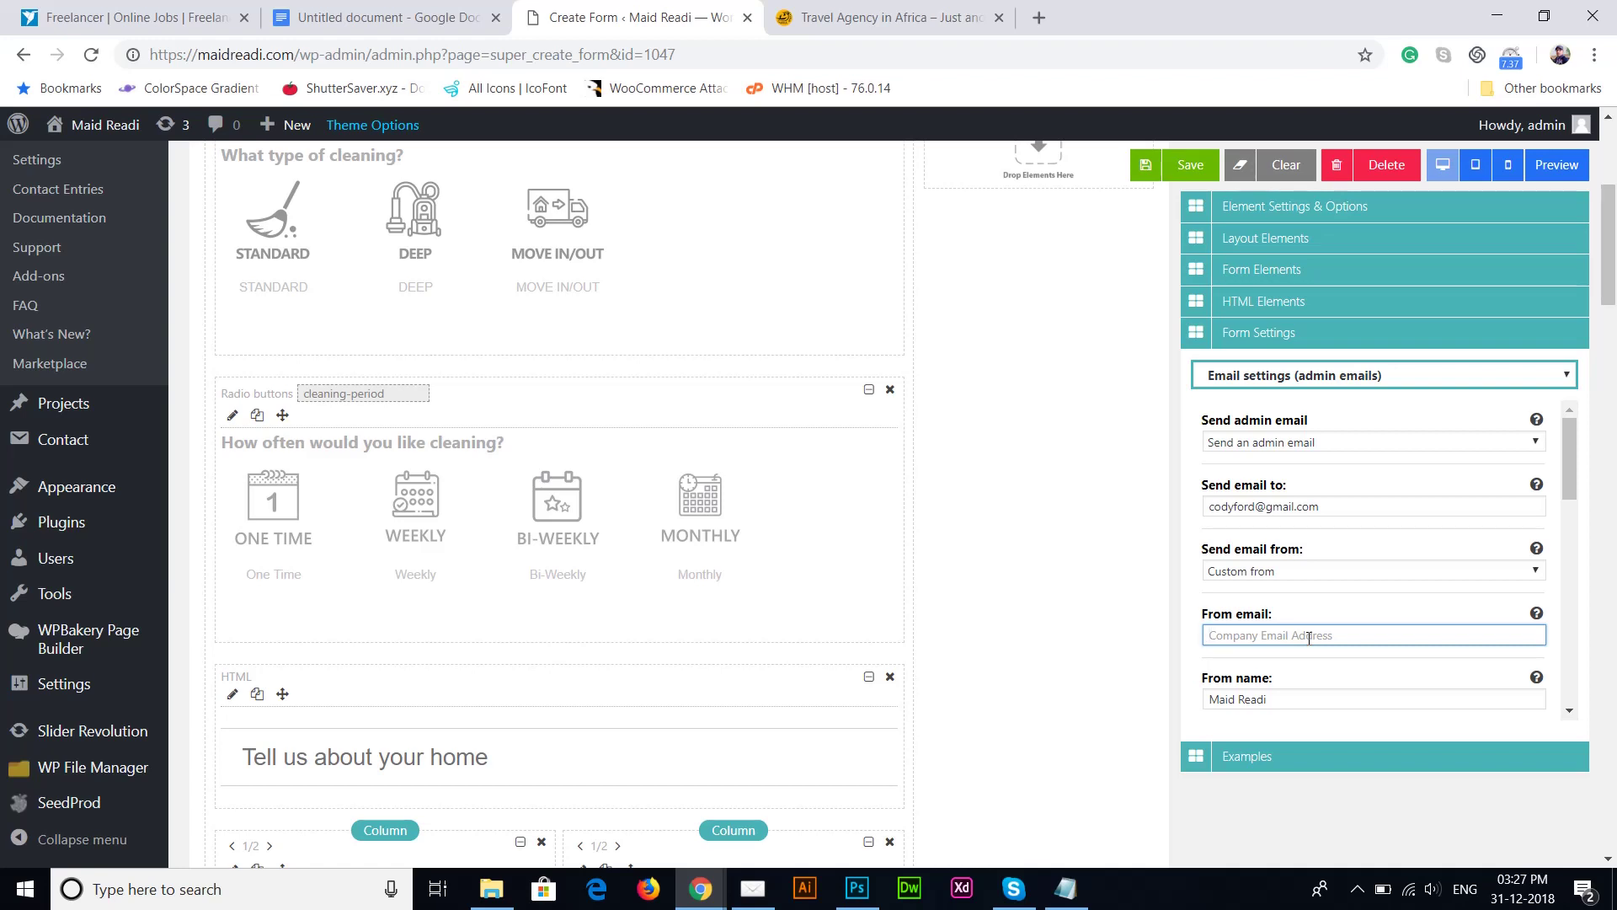
Step: Set the admin email From name to 'Maid Ready Online Booking'
{"action": "left_click", "coordinate": [1300, 706]}
{"action": "left_click_drag", "start_coordinate": [1292, 706], "coordinate": [1130, 712]}
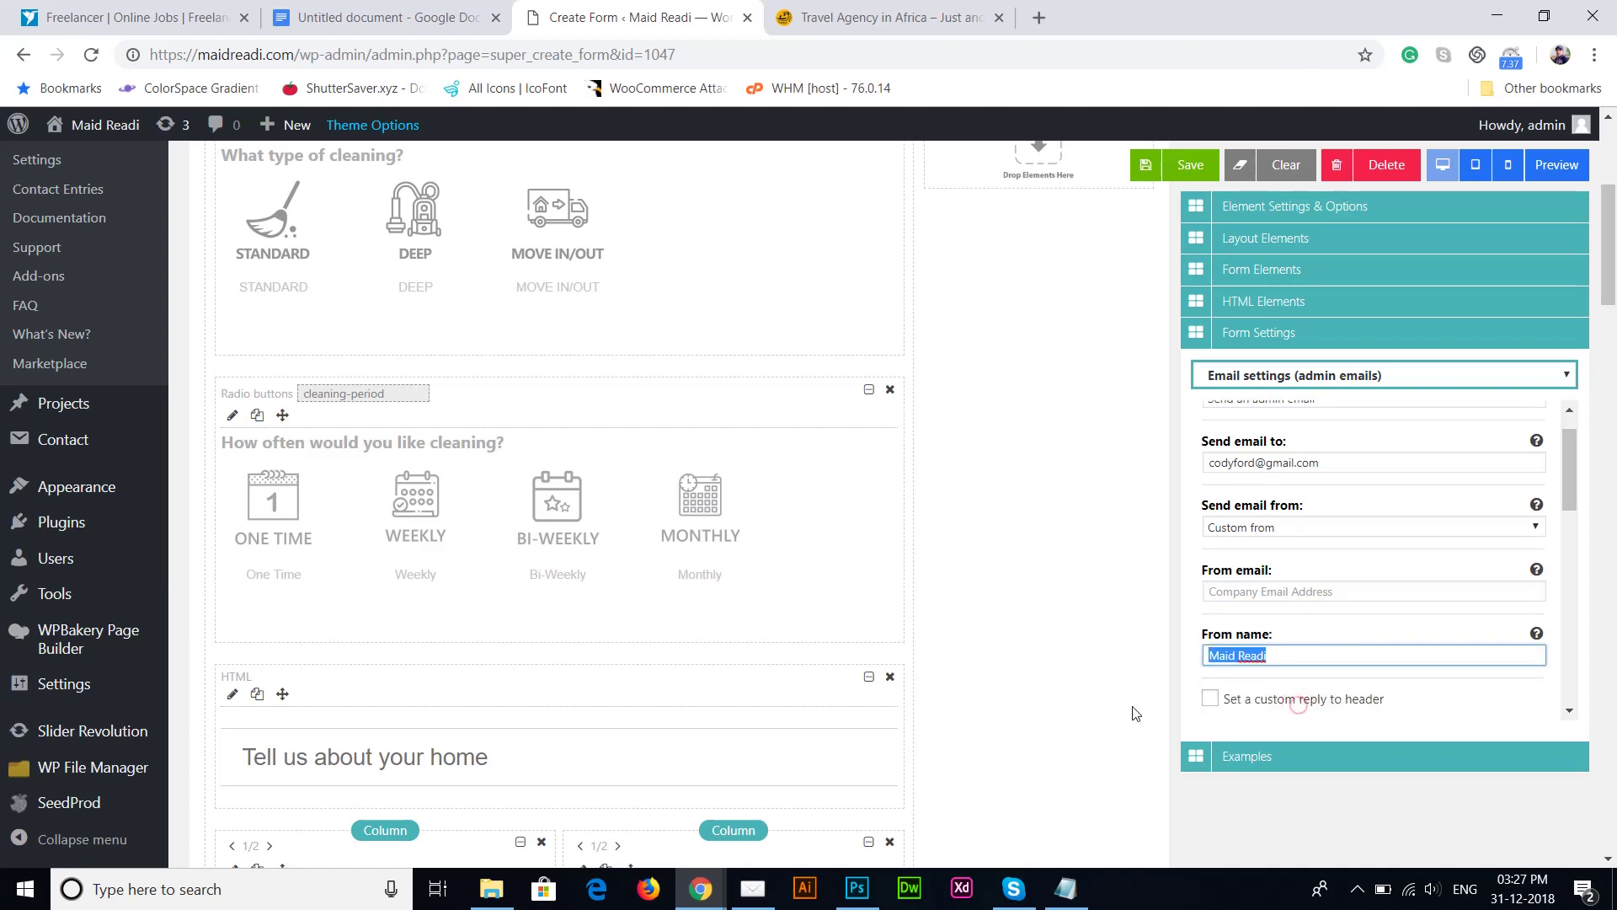
{"action": "left_click_drag", "start_coordinate": [1569, 467], "coordinate": [1575, 480]}
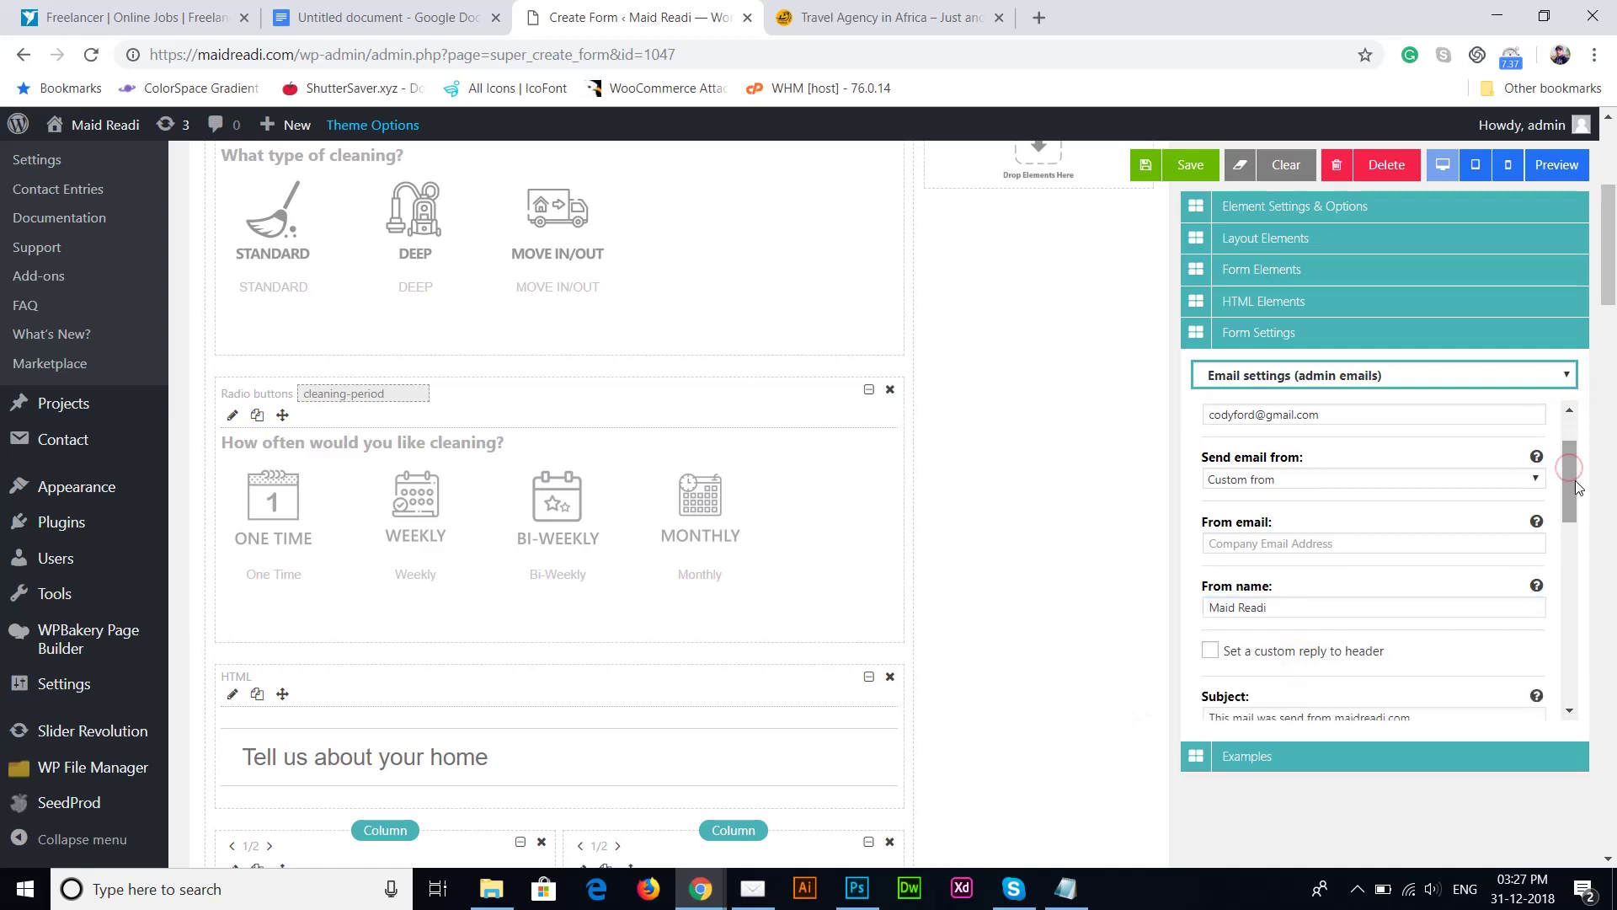
{"action": "triple_click", "coordinate": [1342, 599]}
{"action": "key", "text": "Caps_Lock"}
{"action": "type", "text": "M"}
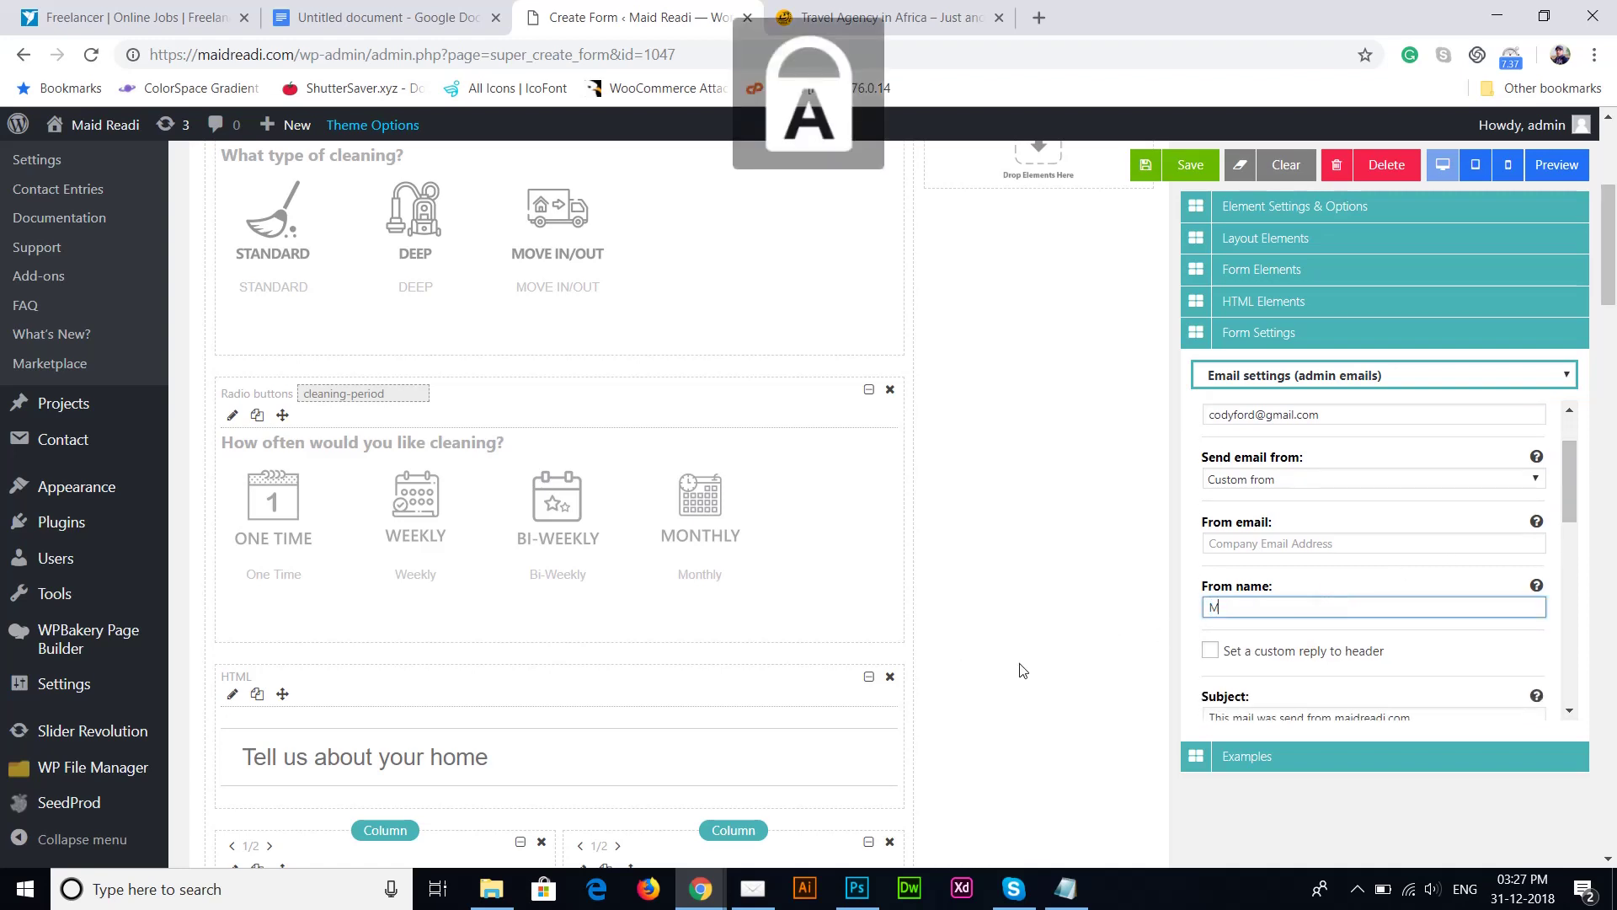
{"action": "key", "text": "Caps_Lock"}
{"action": "type", "text": "aid"}
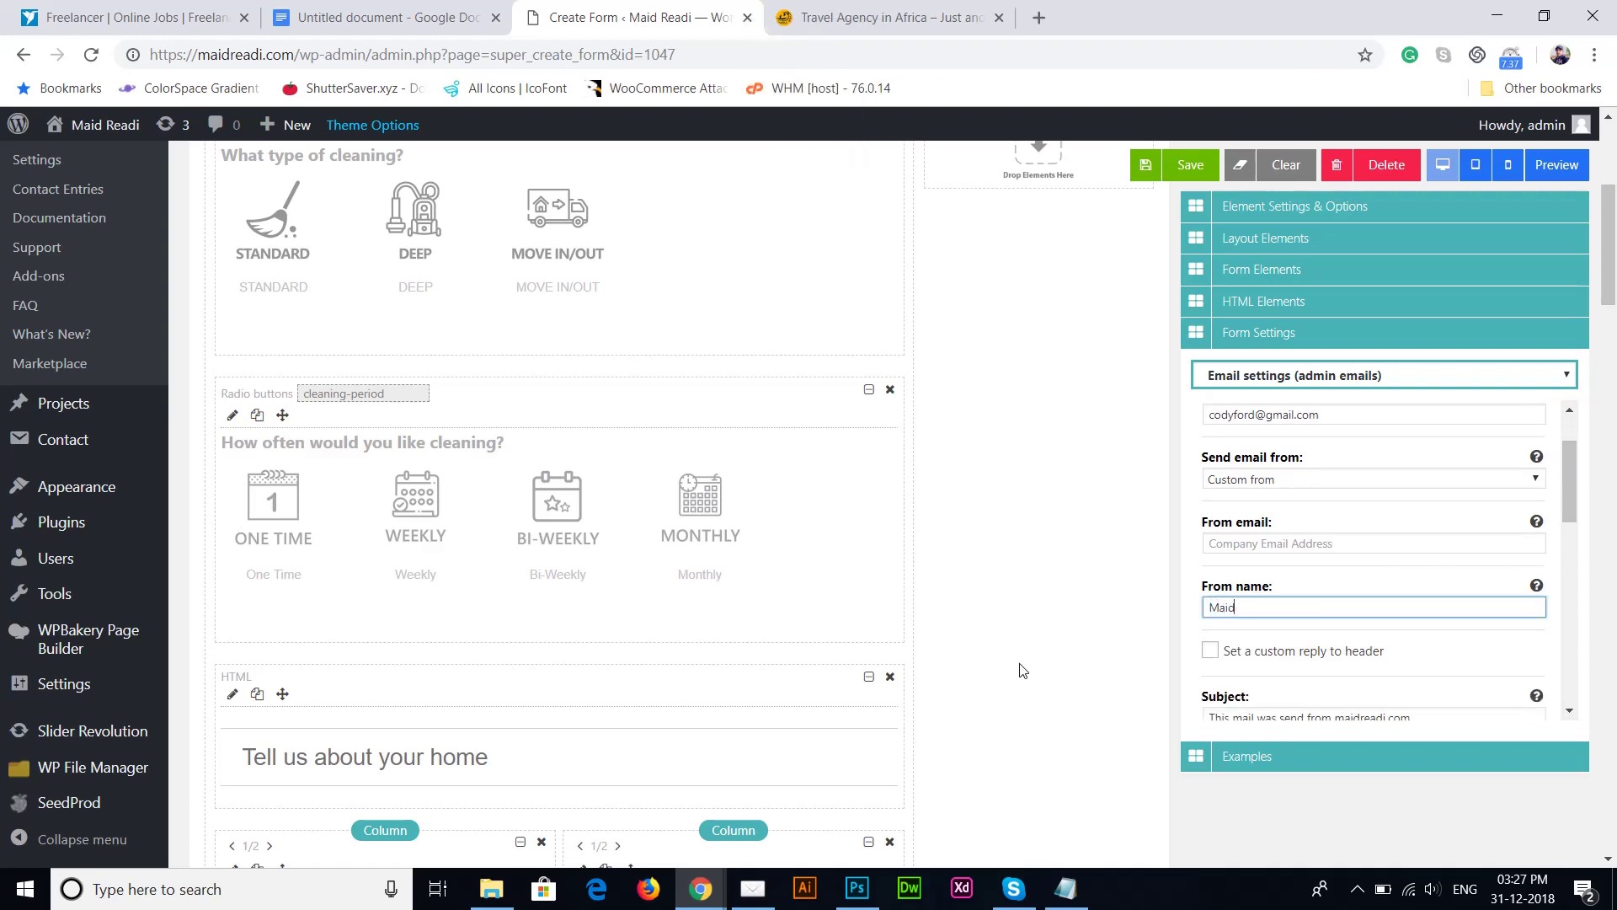
{"action": "key", "text": "Caps_Lock"}
{"action": "type", "text": "R"}
{"action": "key", "text": "Caps_Lock"}
{"action": "type", "text": "eady"}
{"action": "key", "text": "Caps_Lock"}
{"action": "type", "text": "O"}
{"action": "key", "text": "Caps_Lock"}
{"action": "type", "text": "nl"}
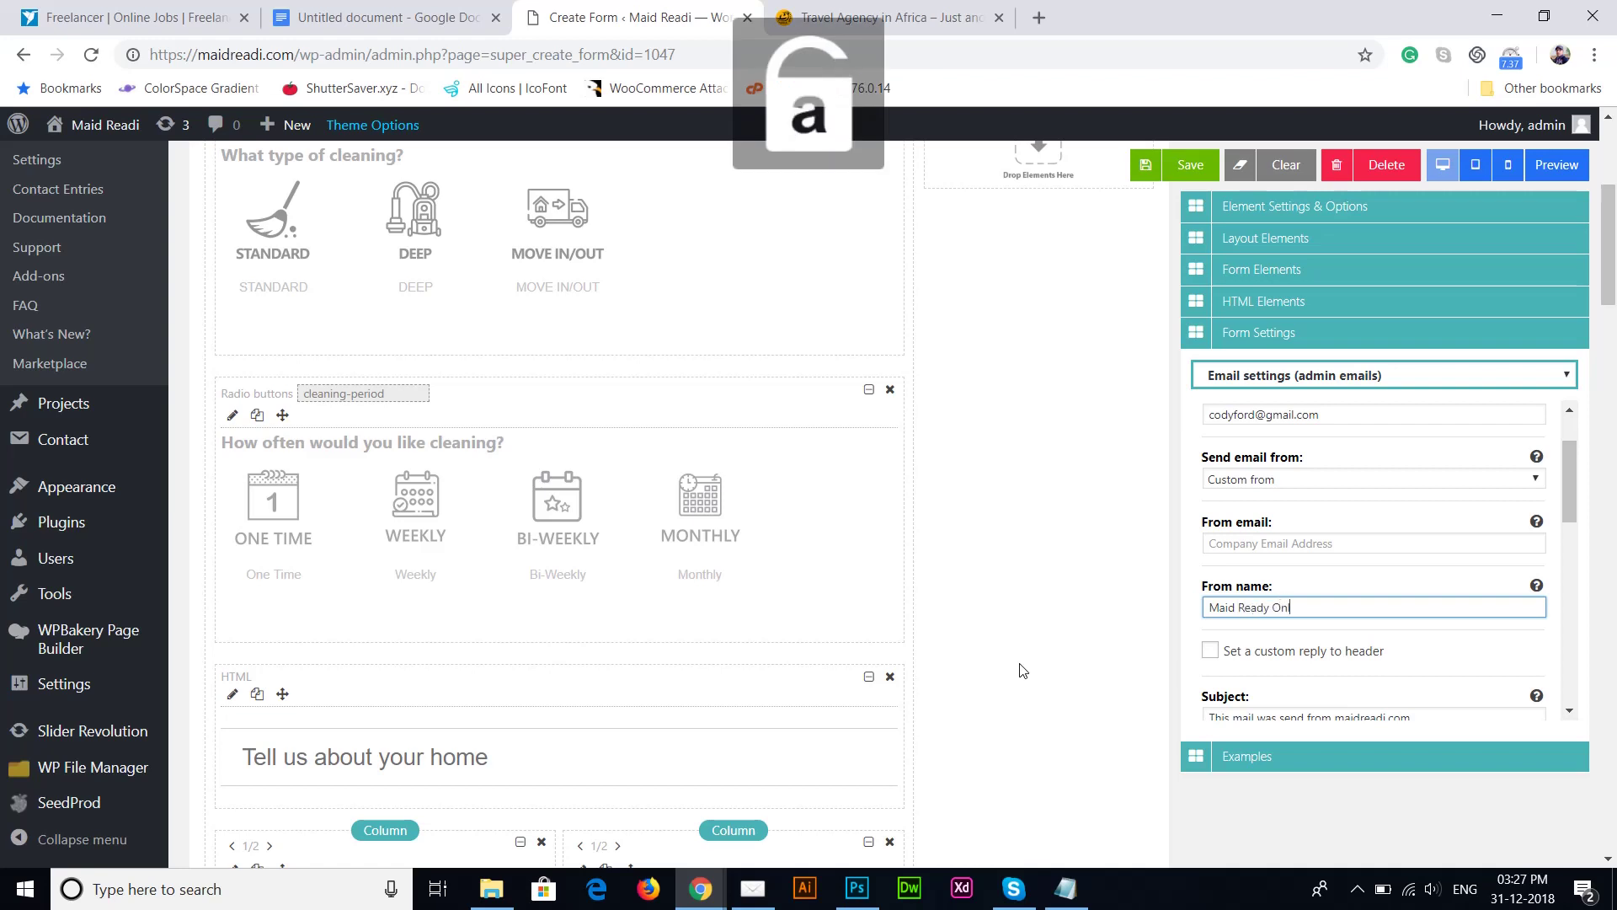
{"action": "type", "text": "ine"}
{"action": "key", "text": "Caps_Lock"}
{"action": "type", "text": "B"}
{"action": "key", "text": "Caps_Lock"}
{"action": "type", "text": "ooking"}
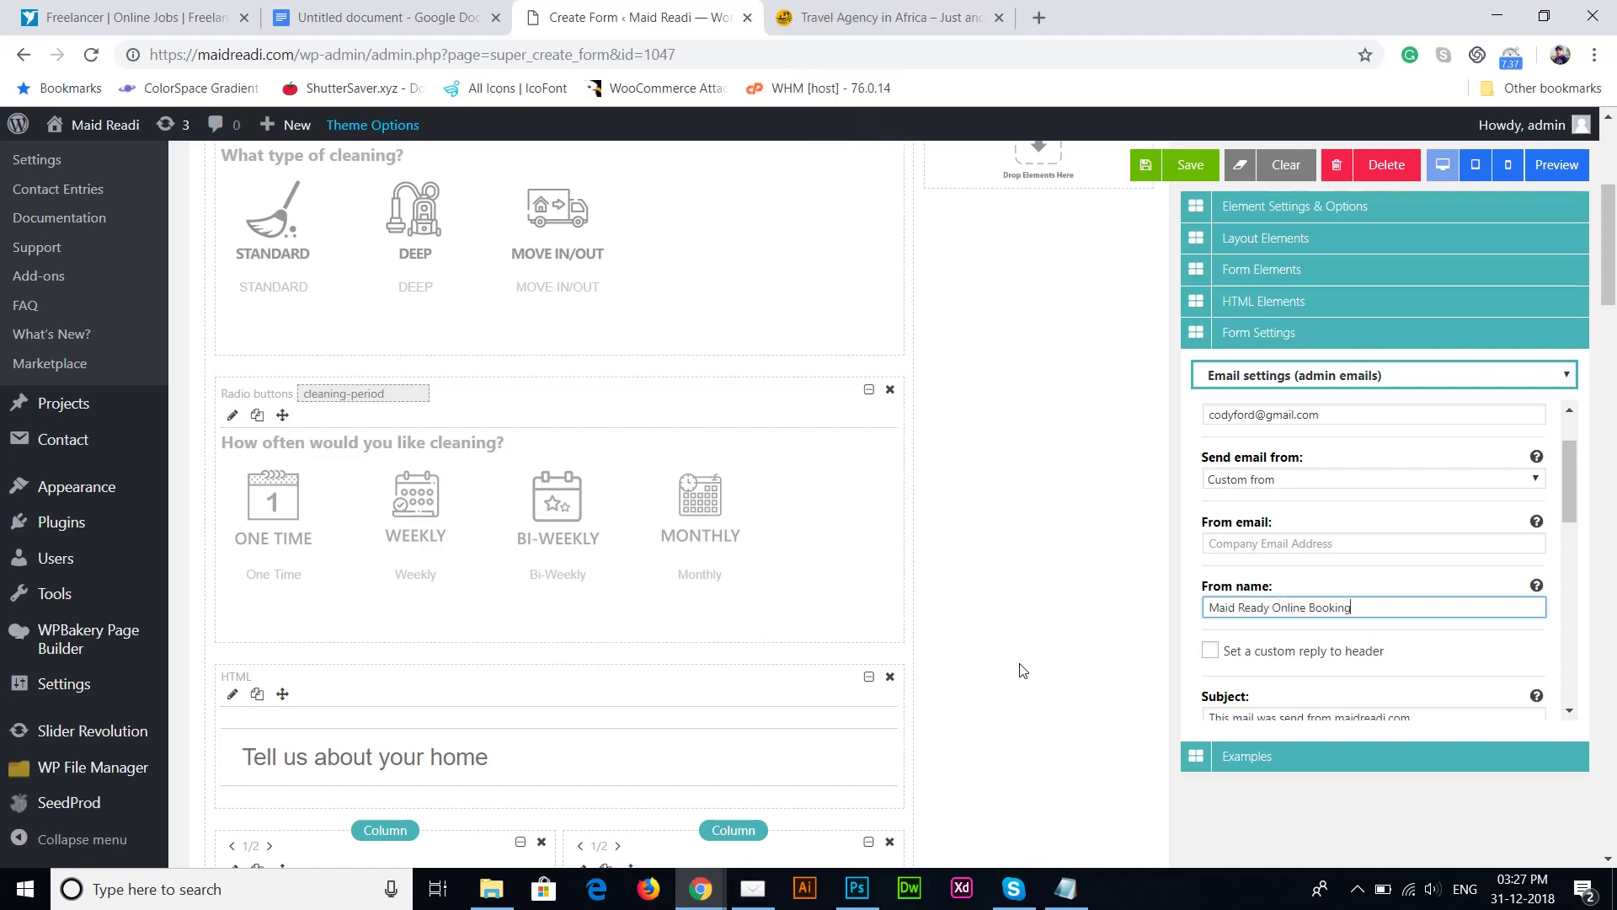
{"action": "left_click_drag", "start_coordinate": [1565, 493], "coordinate": [1563, 529]}
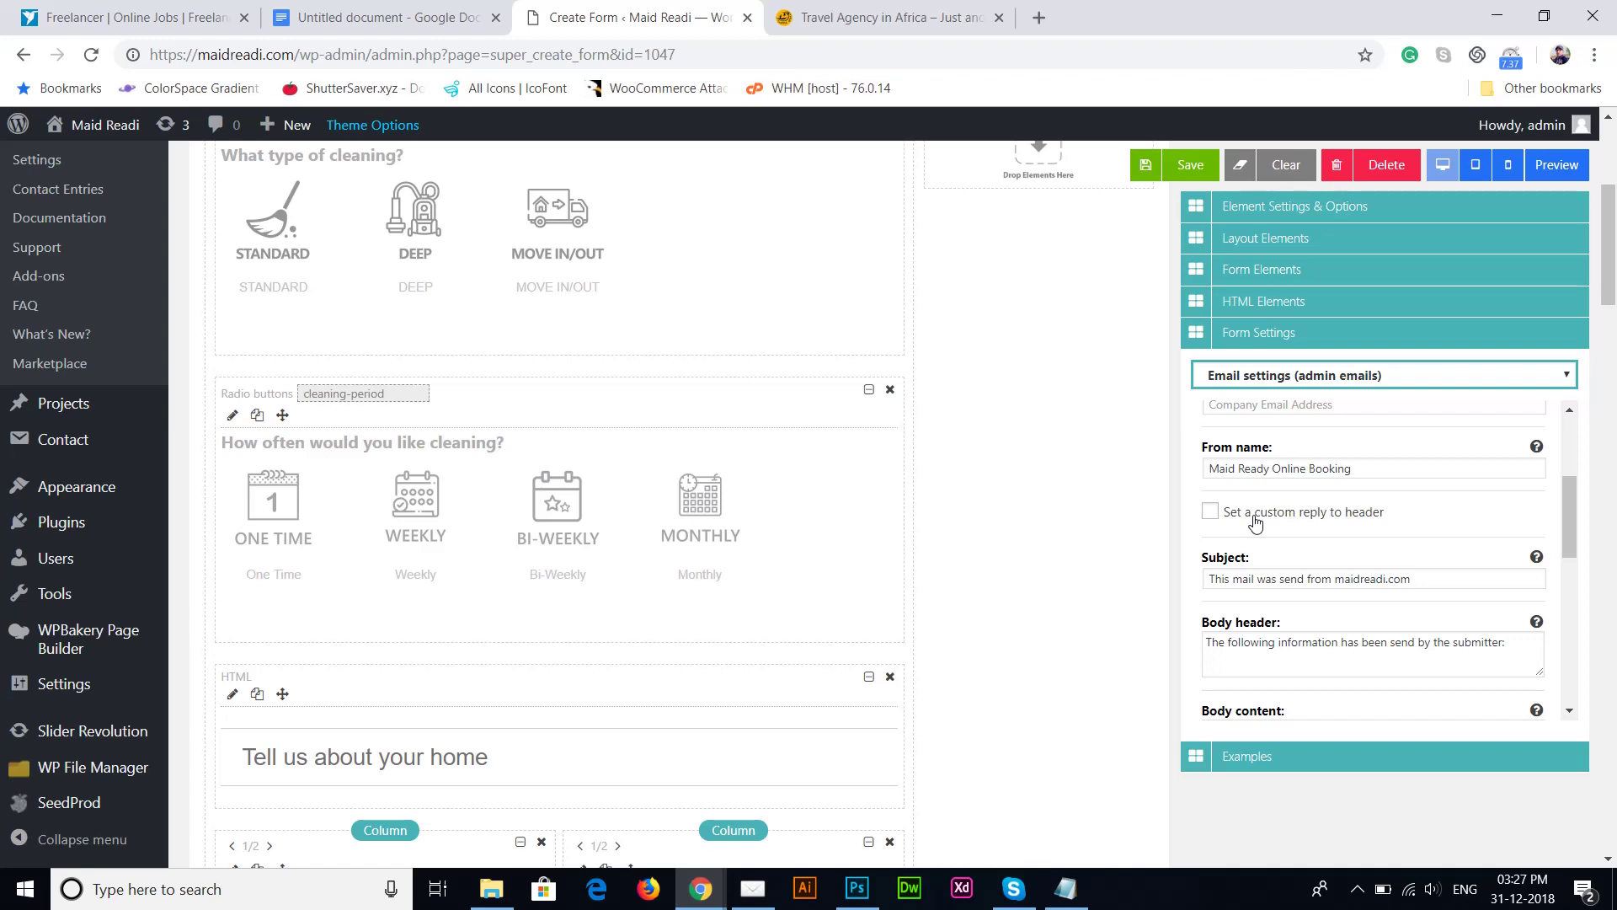
{"action": "left_click_drag", "start_coordinate": [1564, 524], "coordinate": [1609, 431]}
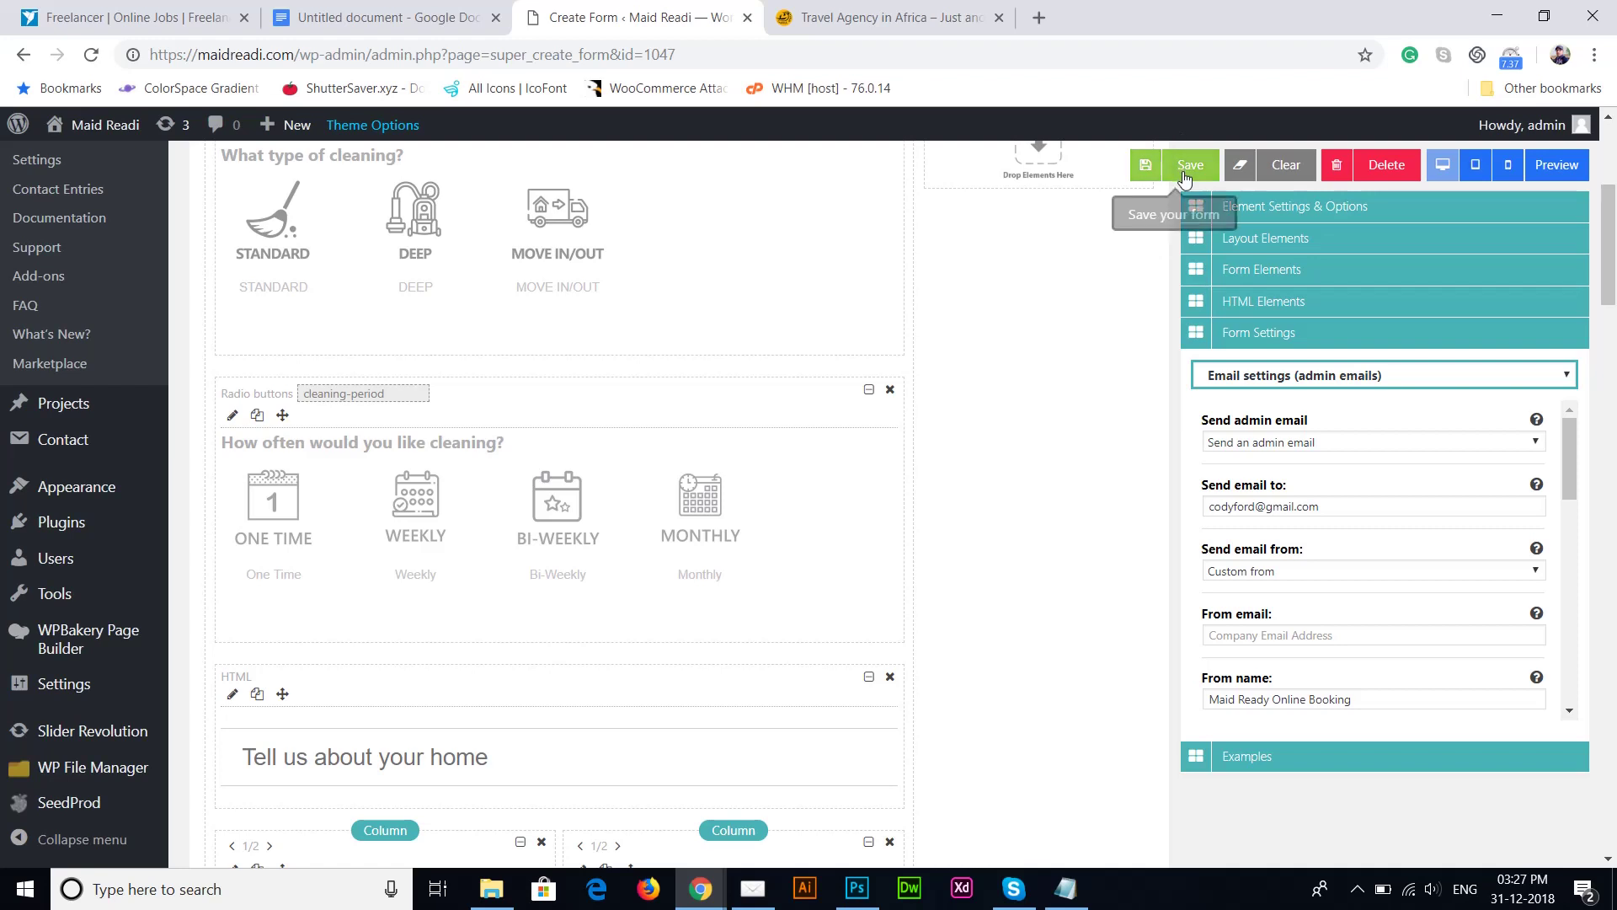
Step: Show the confirmation email settings and toggle Send confirmation email off and back on
{"action": "left_click", "coordinate": [1306, 384]}
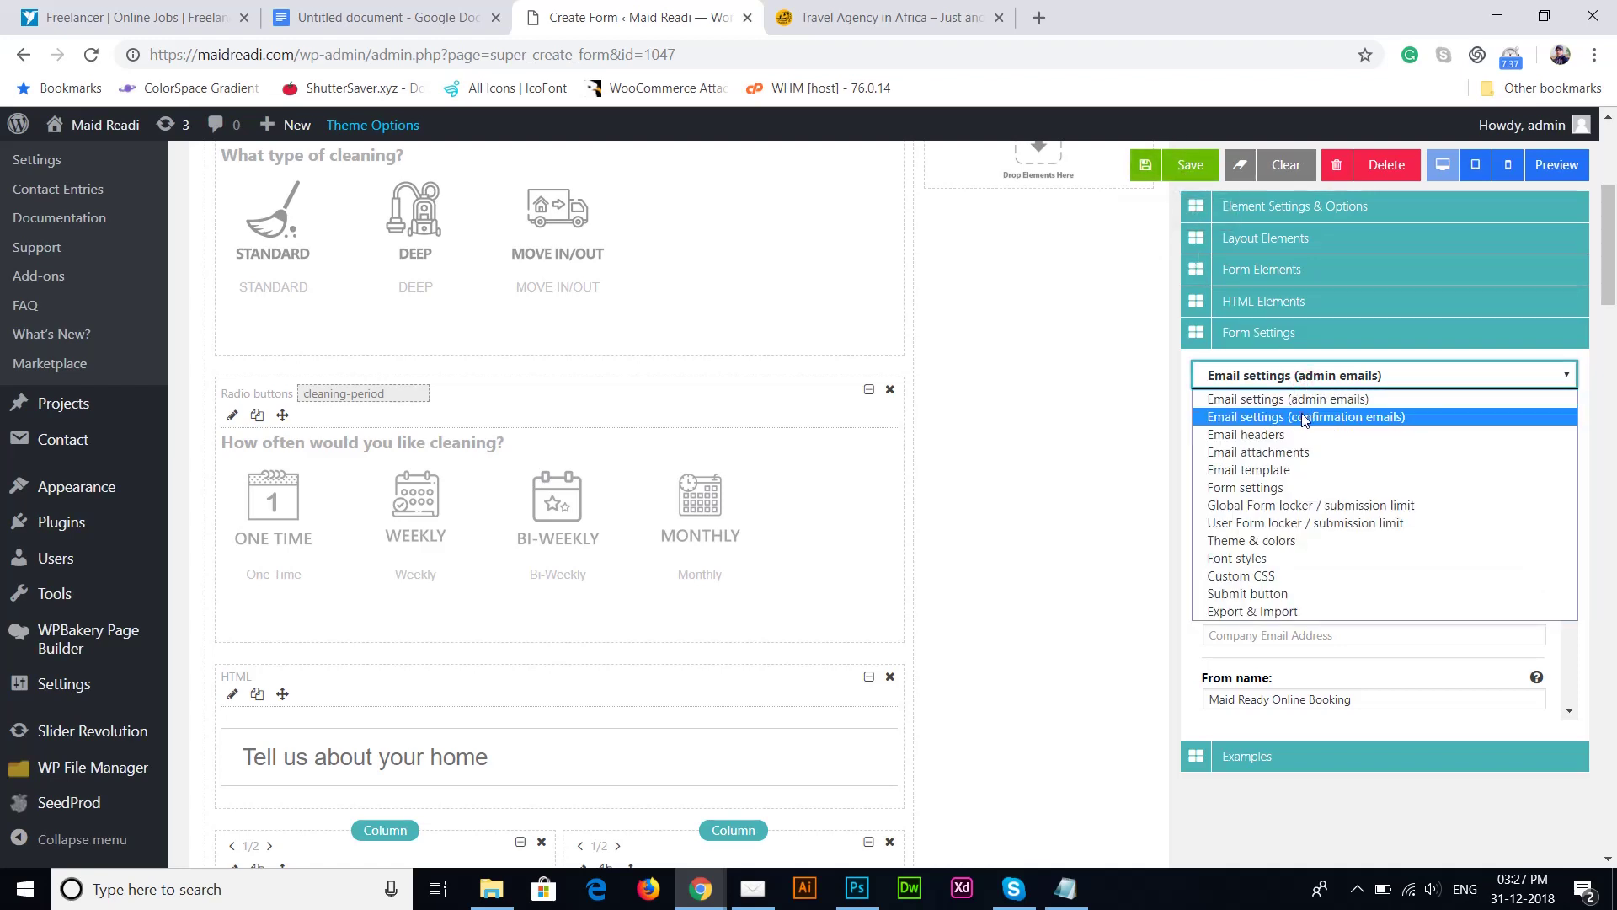
{"action": "left_click", "coordinate": [1305, 419]}
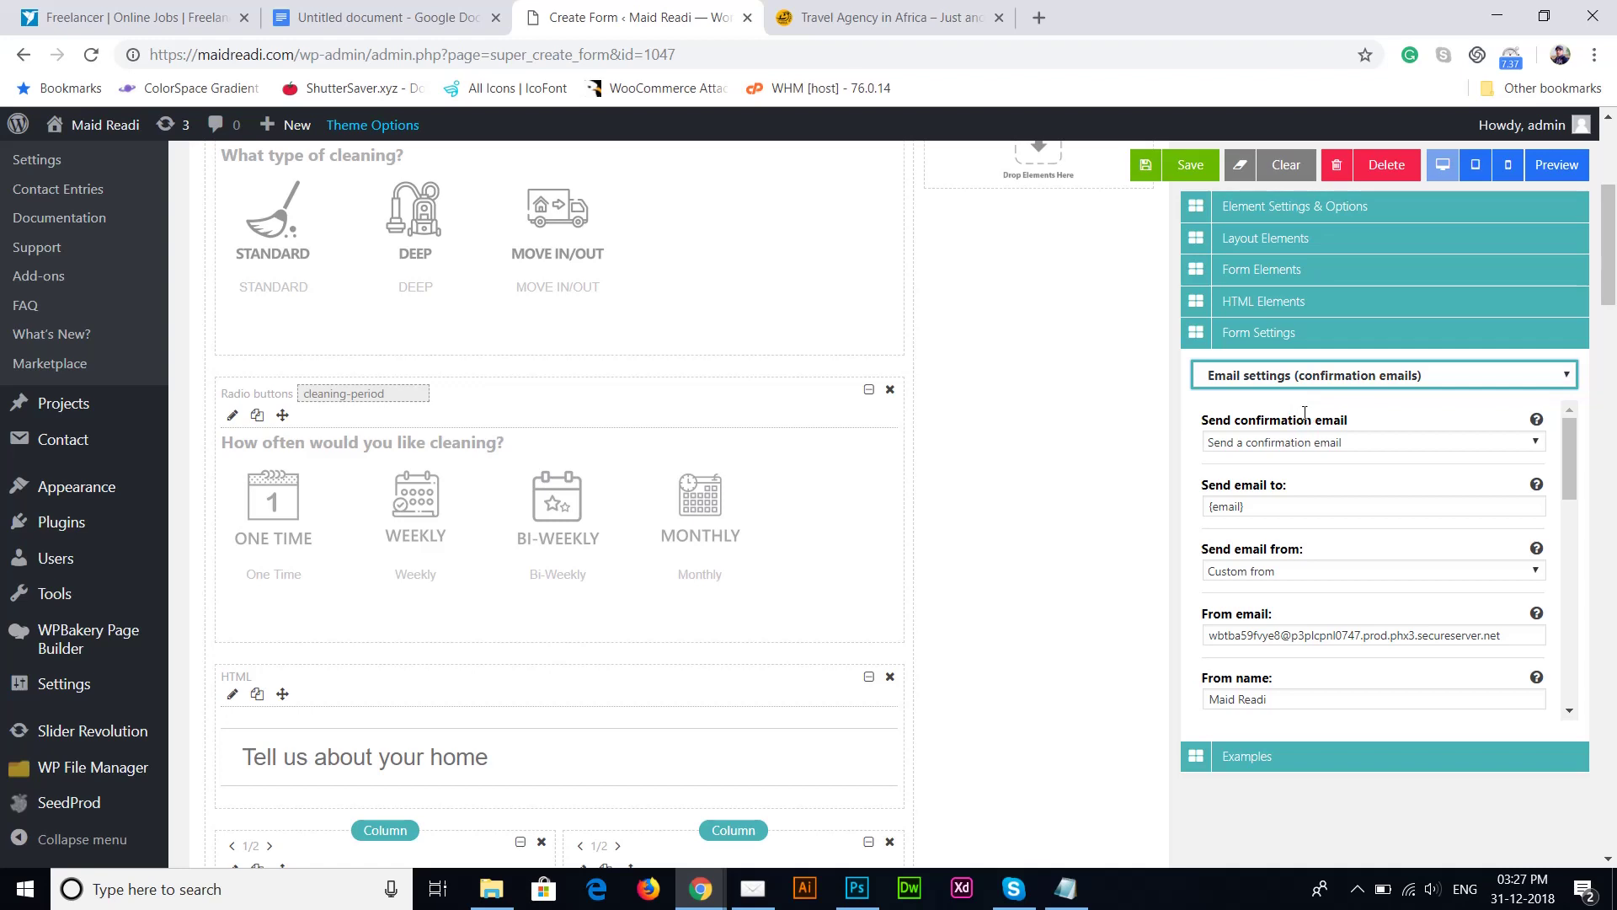
{"action": "left_click", "coordinate": [1388, 442]}
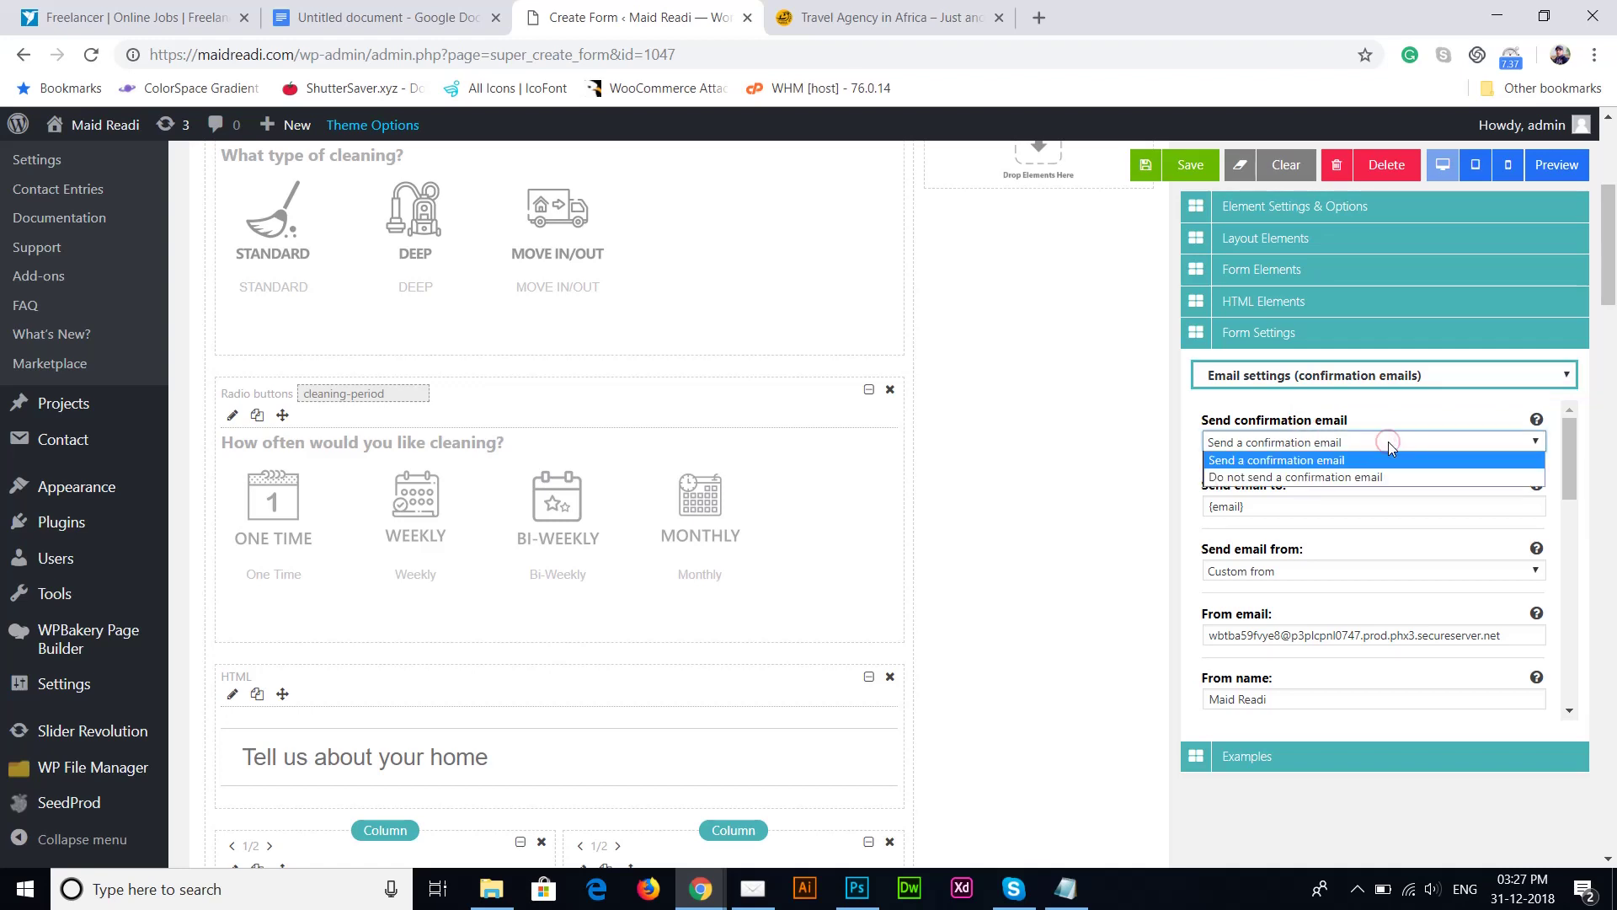
{"action": "left_click", "coordinate": [1388, 441]}
{"action": "left_click", "coordinate": [1388, 442]}
{"action": "key", "text": "Down"}
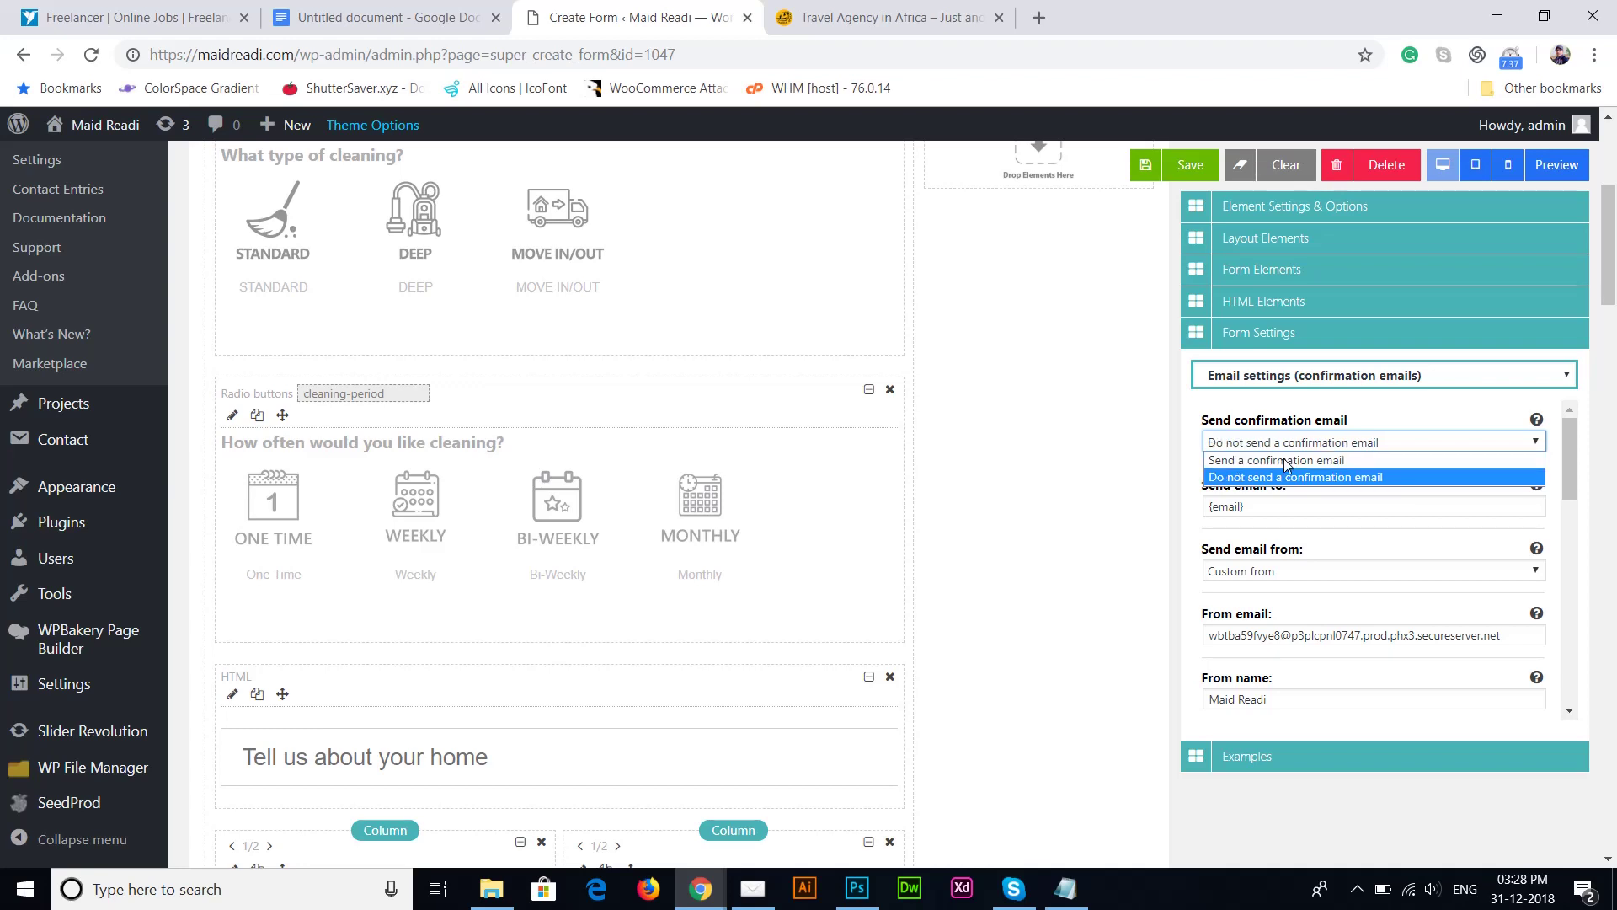
{"action": "key", "text": "Return"}
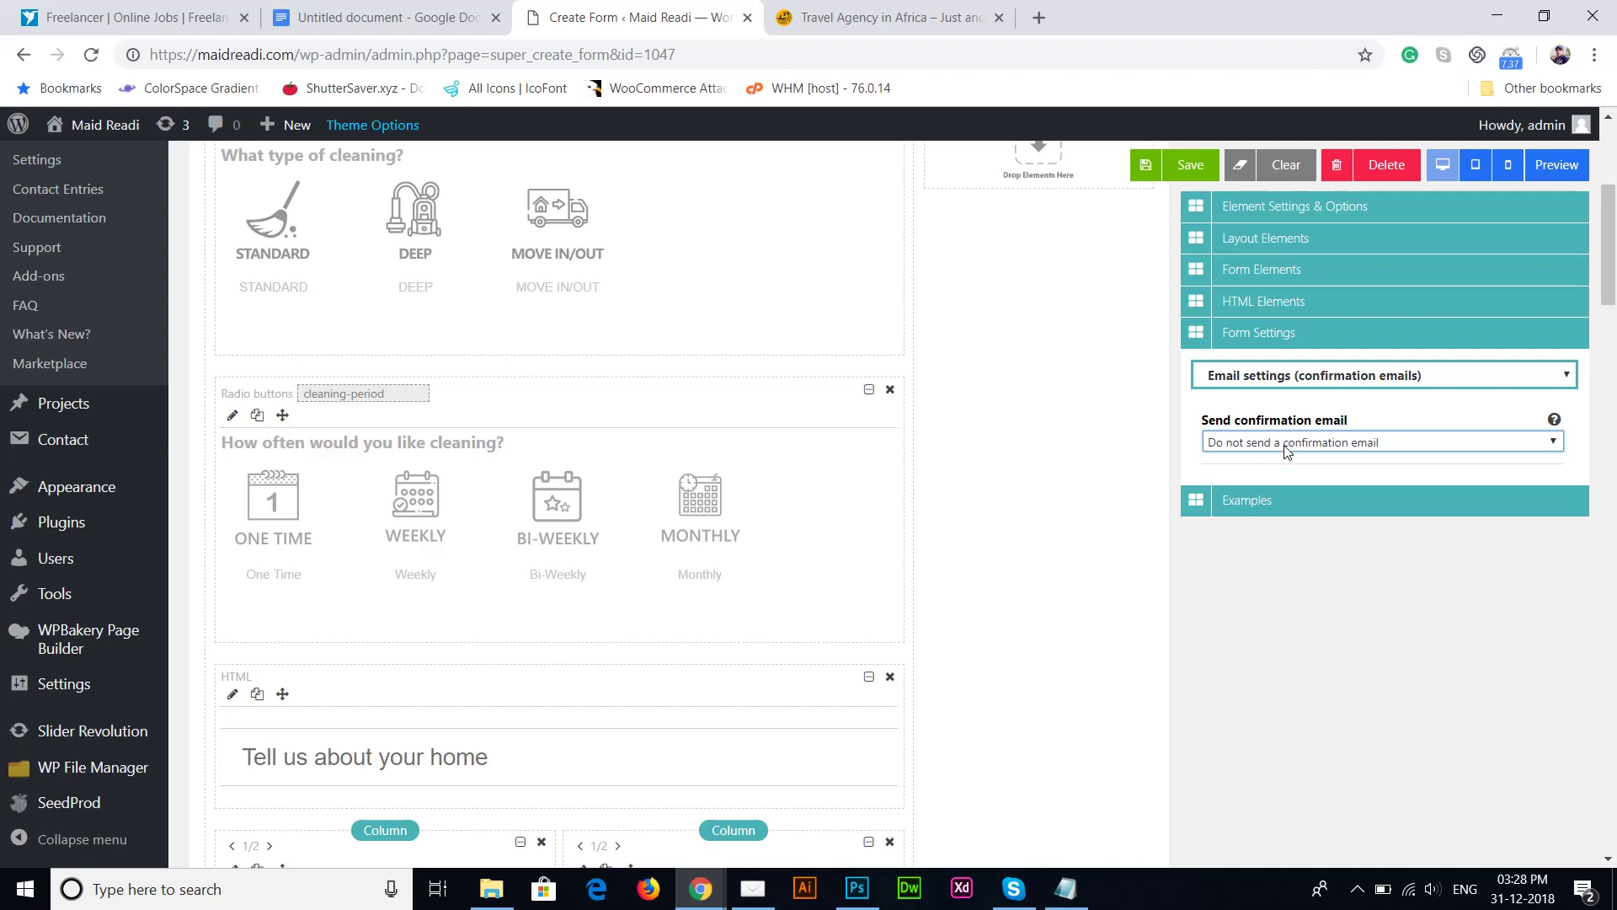
{"action": "left_click", "coordinate": [1286, 442]}
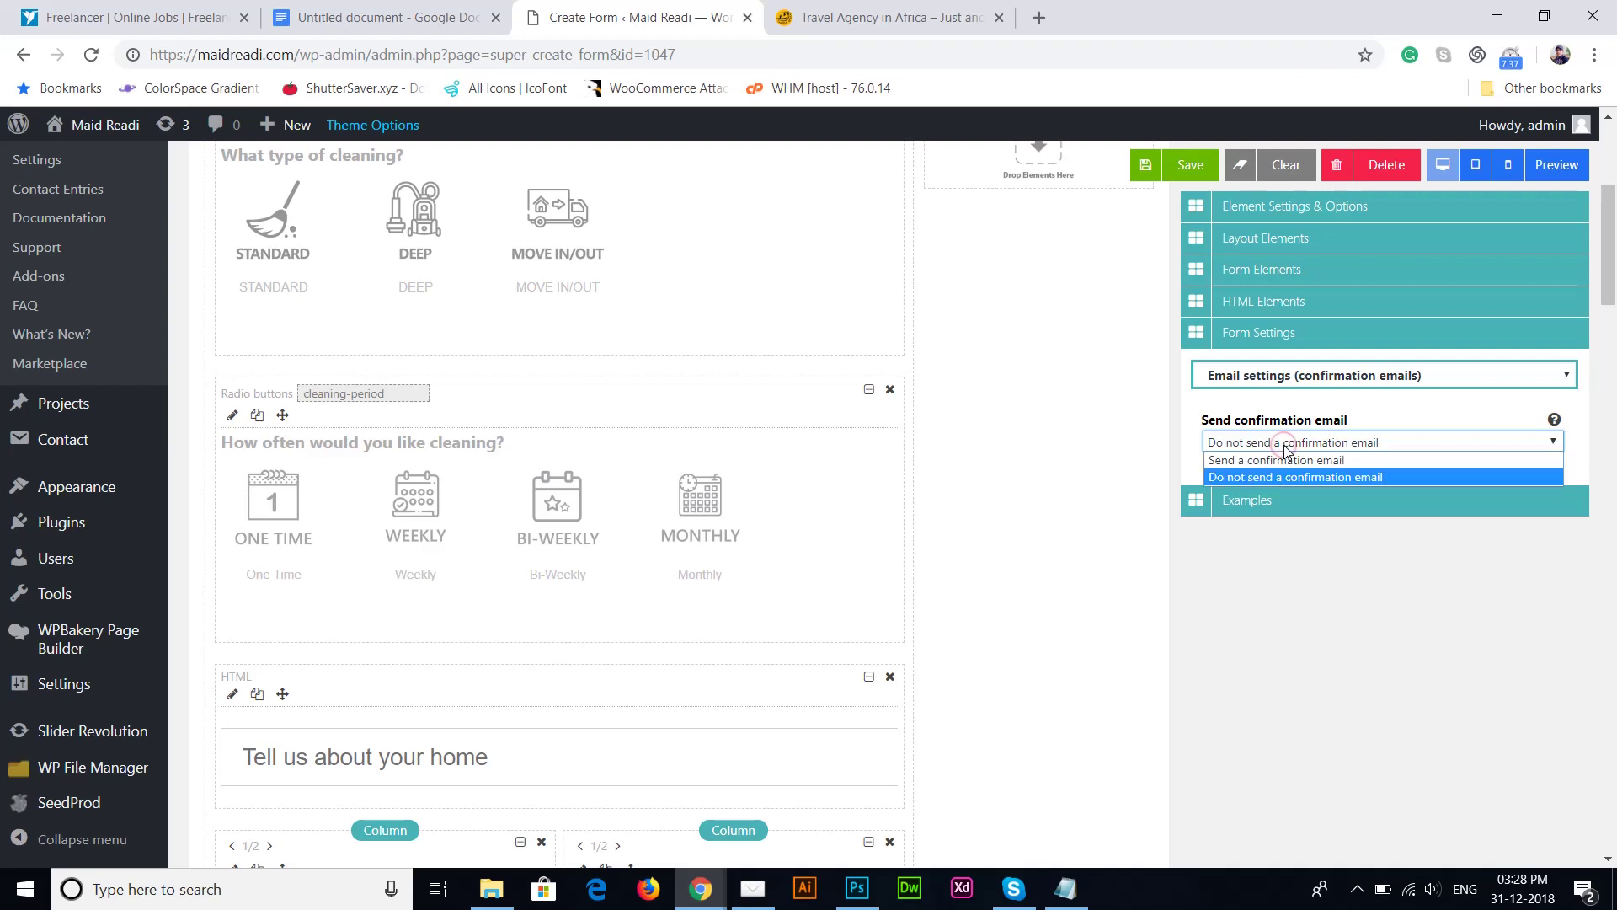
{"action": "key", "text": "Up"}
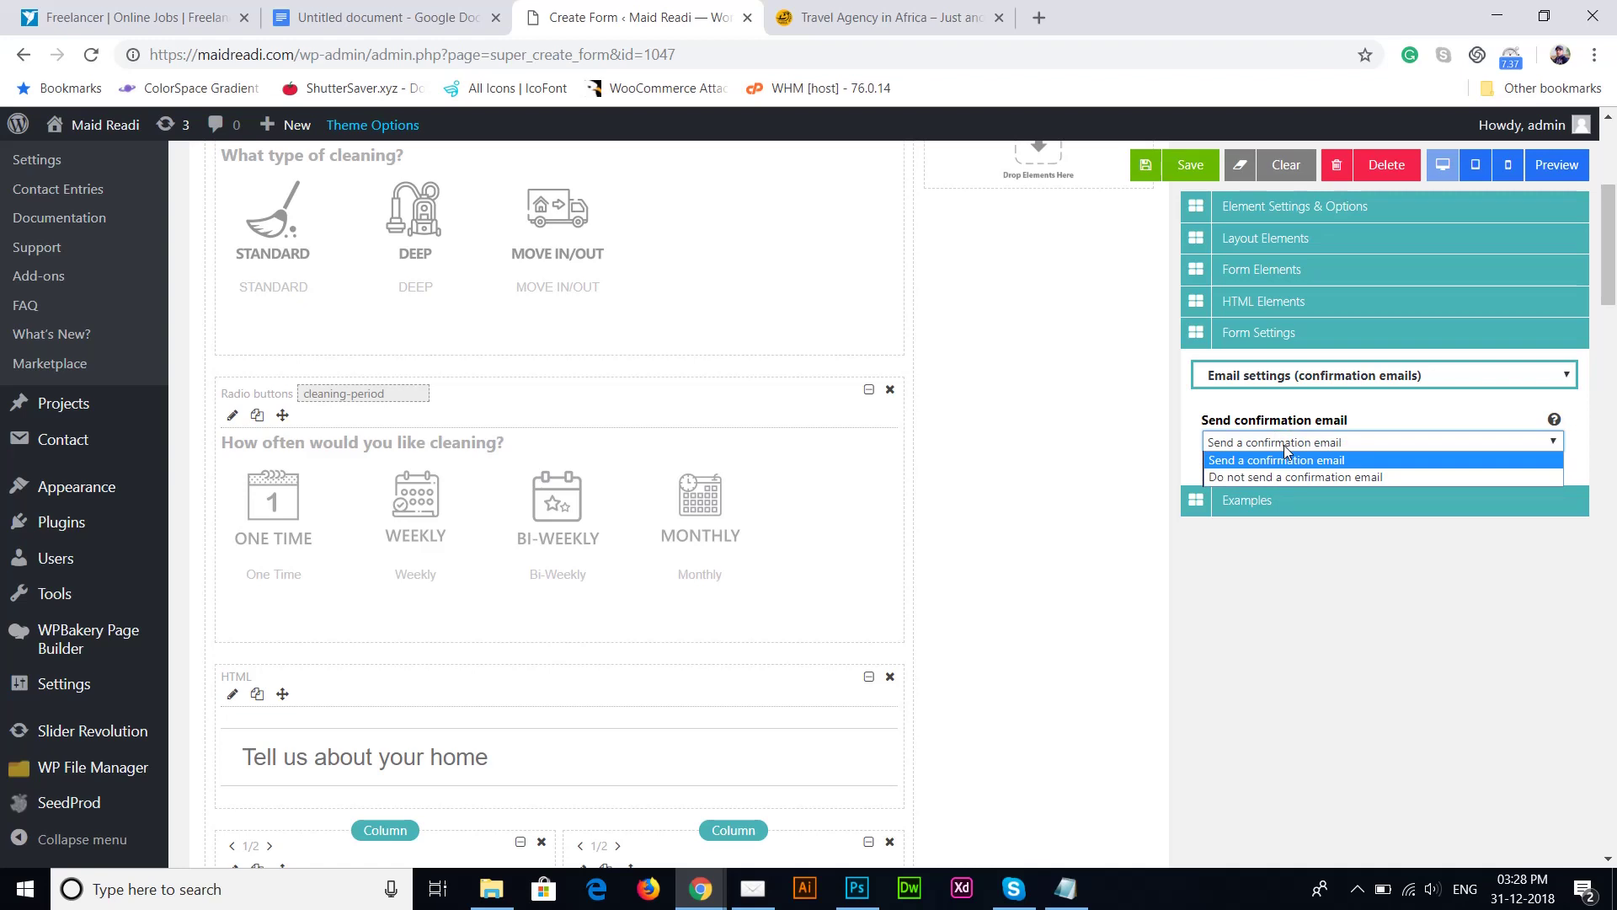
{"action": "key", "text": "Return"}
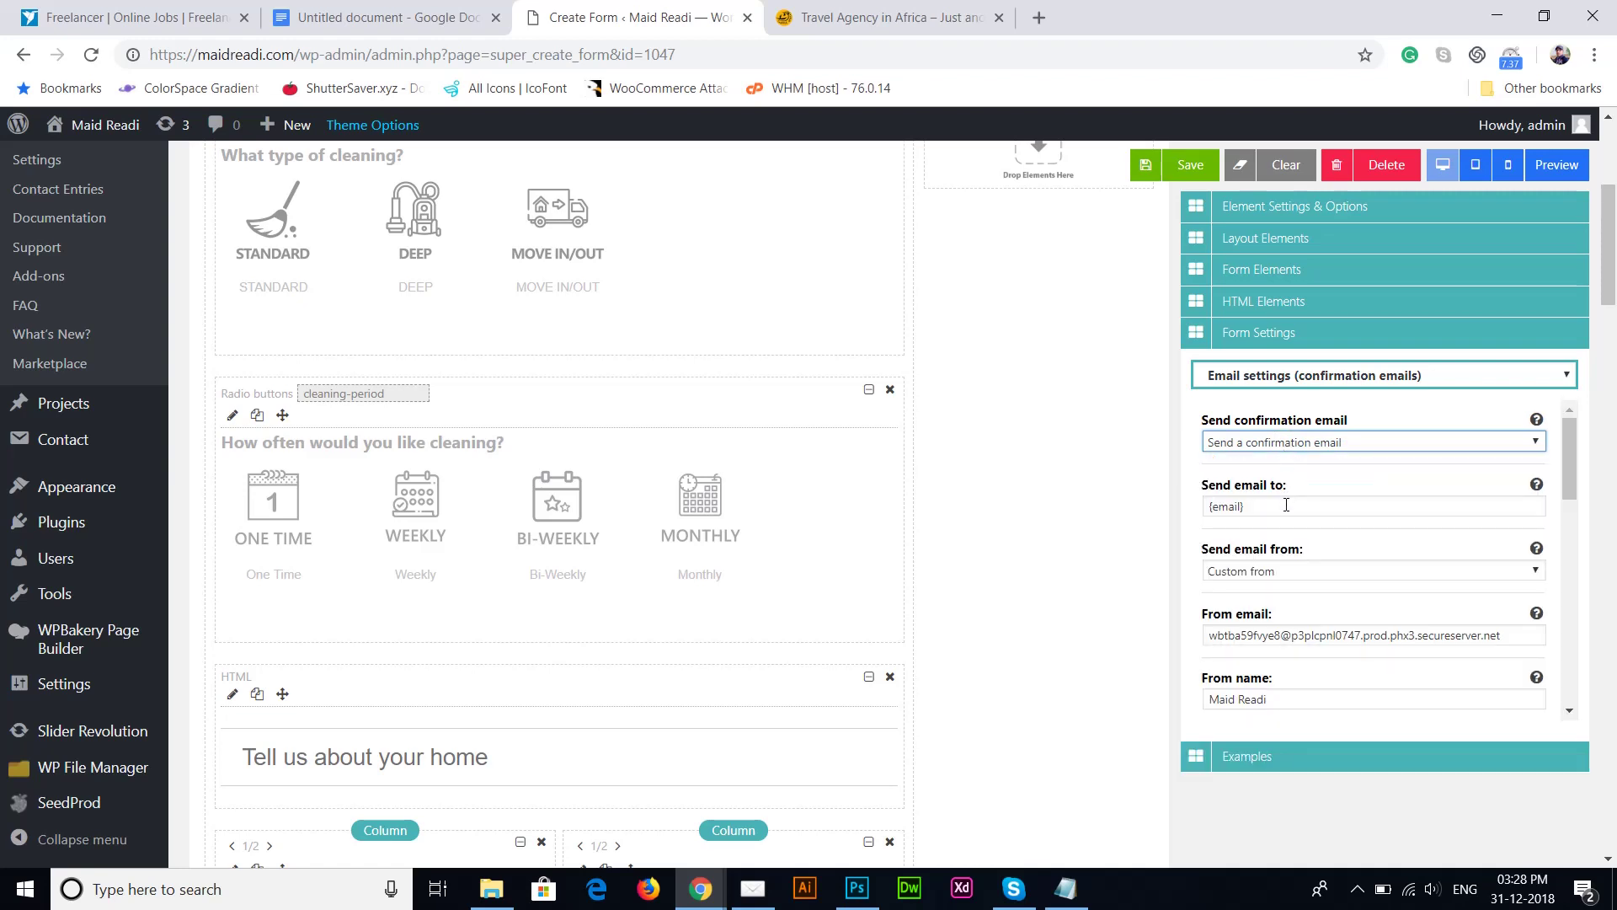
Step: Review the {email} recipient and custom sender address, leaving both unchanged
{"action": "left_click", "coordinate": [1257, 507]}
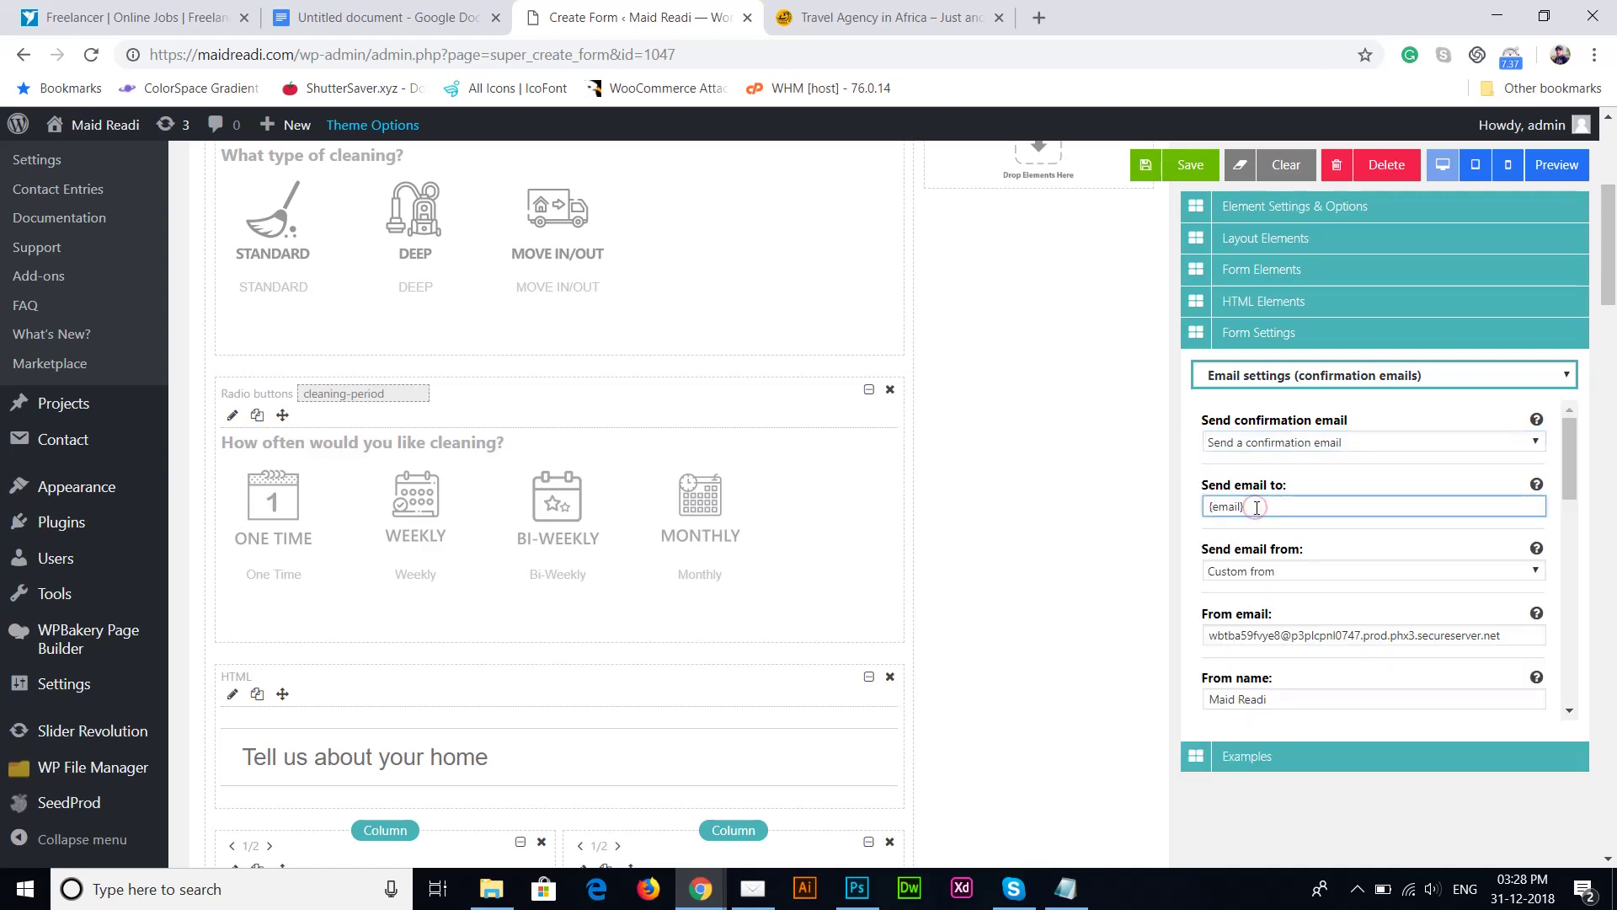
{"action": "left_click_drag", "start_coordinate": [1258, 507], "coordinate": [1205, 515]}
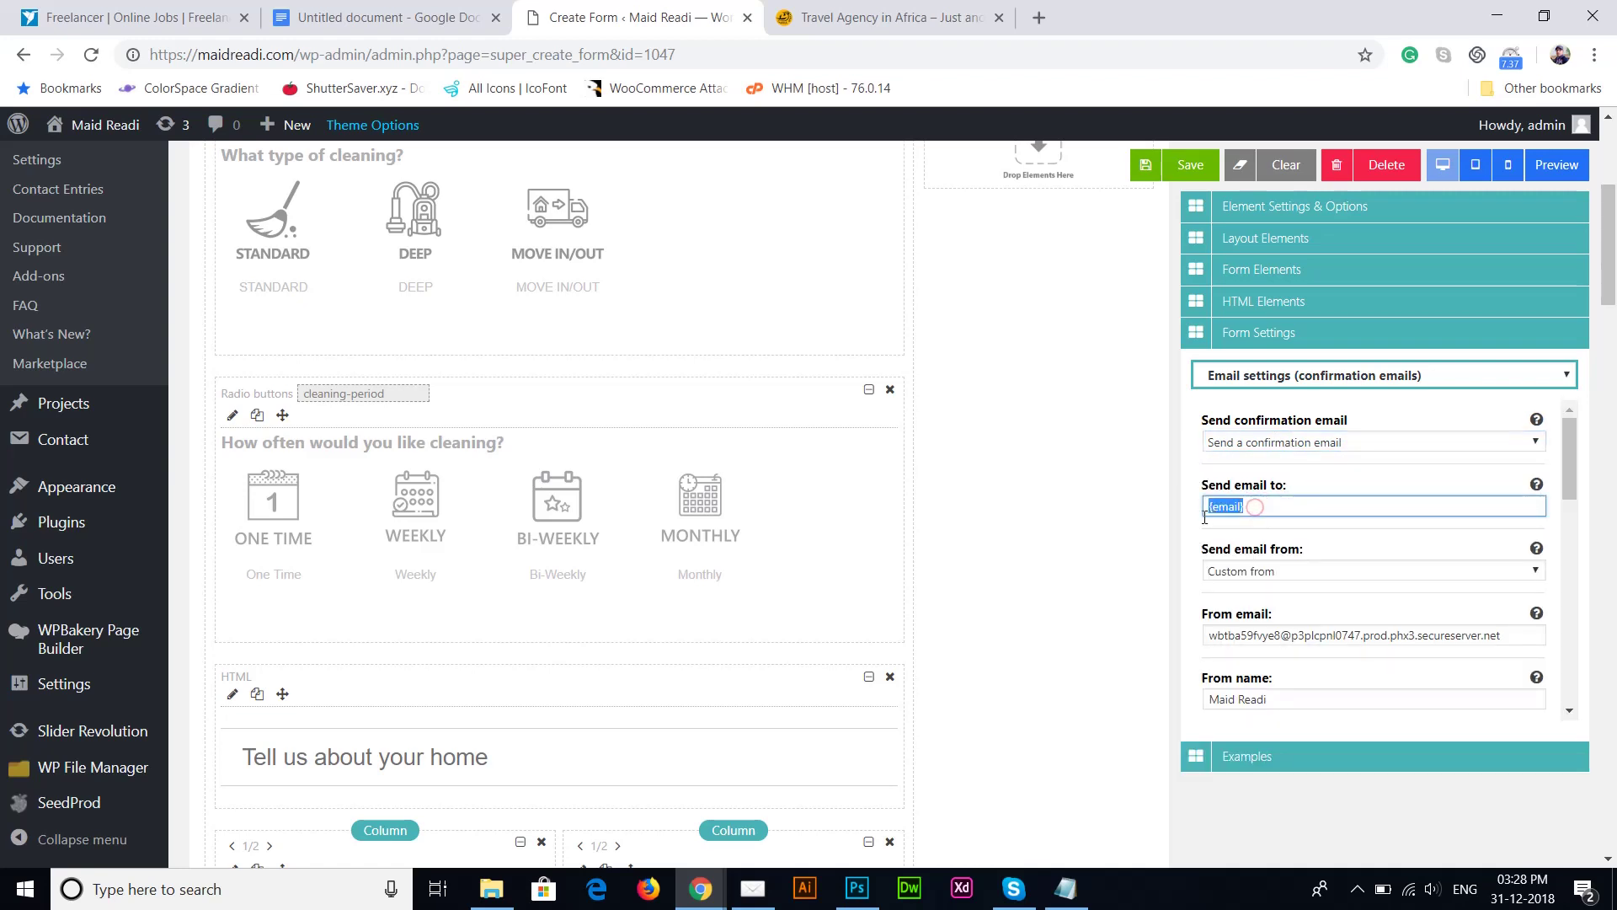
{"action": "left_click", "coordinate": [1253, 507]}
{"action": "triple_click", "coordinate": [1291, 498]}
{"action": "left_click", "coordinate": [1298, 571]}
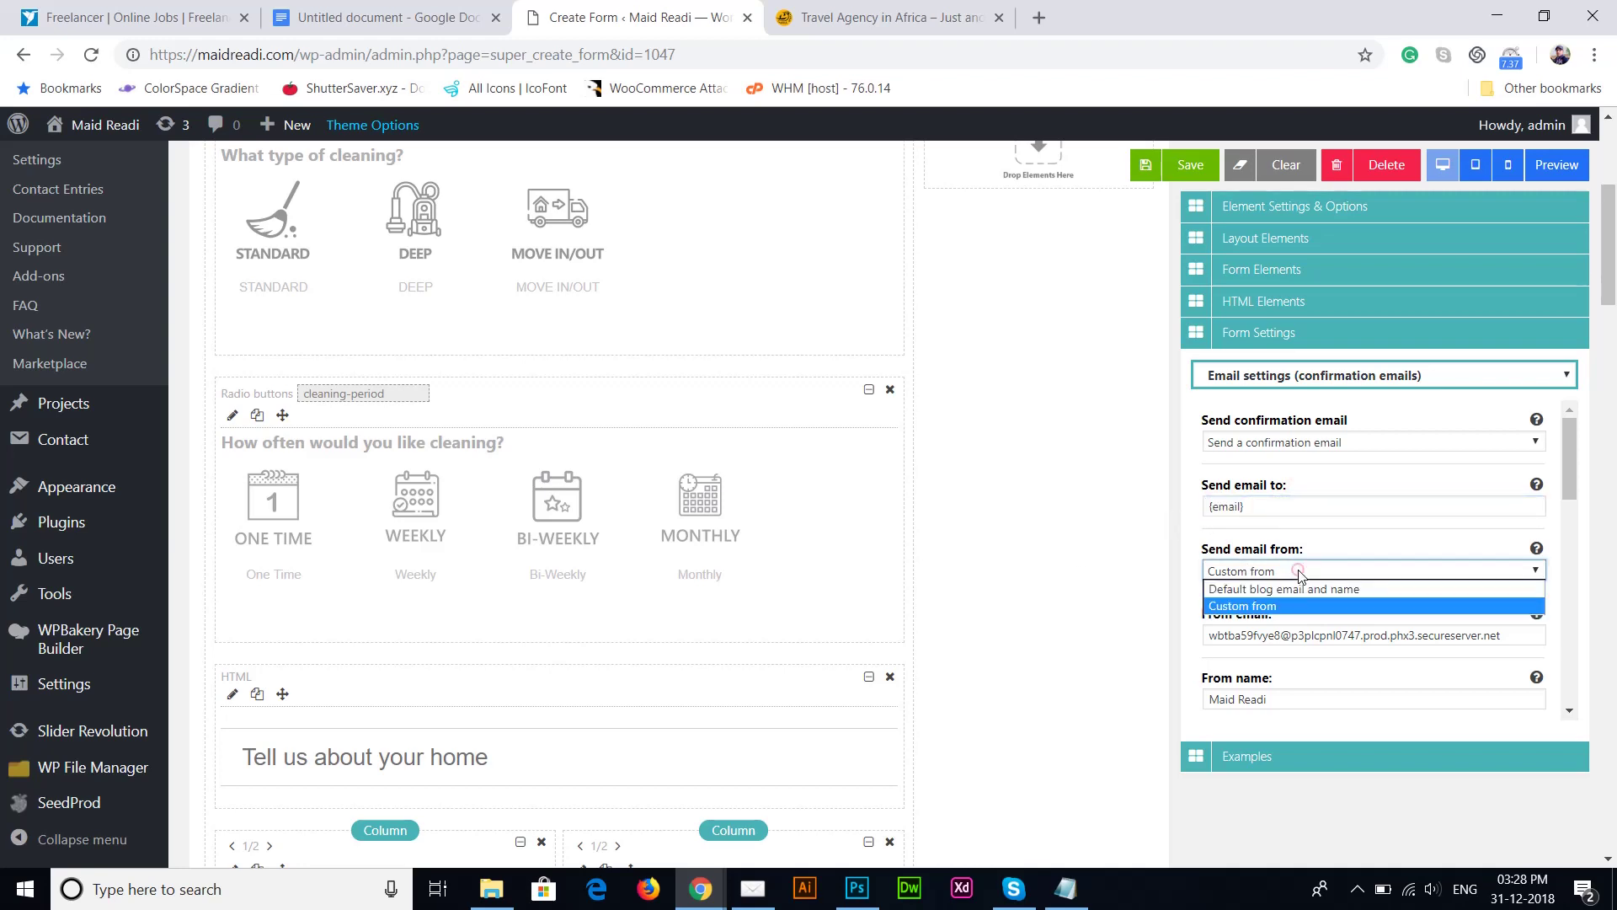
{"action": "left_click", "coordinate": [1298, 573]}
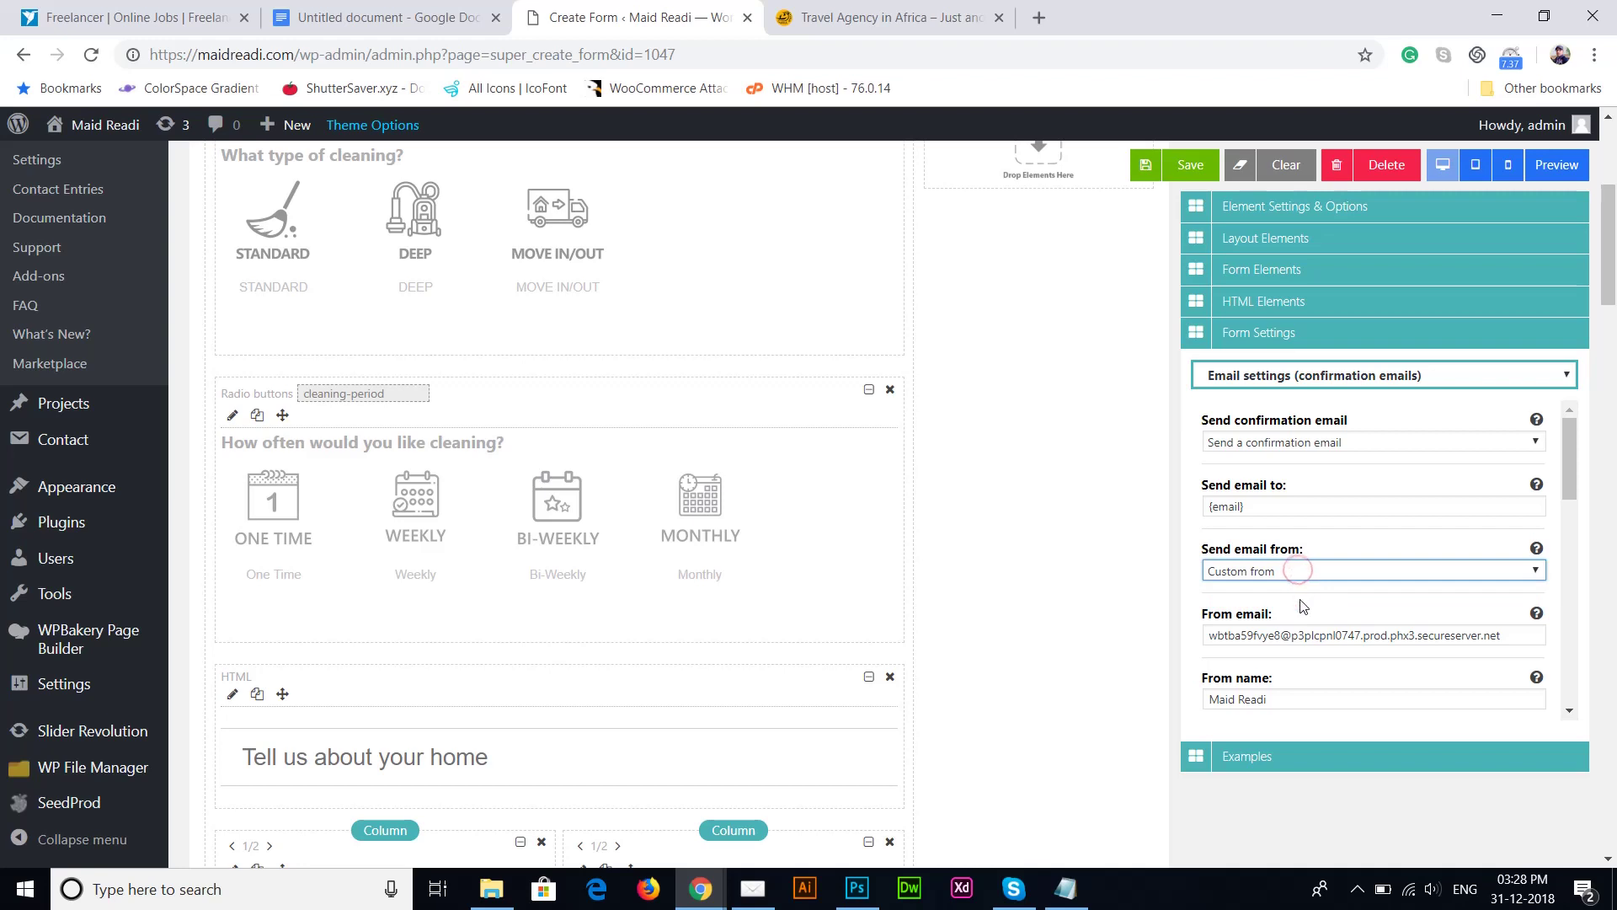
{"action": "left_click", "coordinate": [1300, 601]}
{"action": "left_click", "coordinate": [1356, 632]}
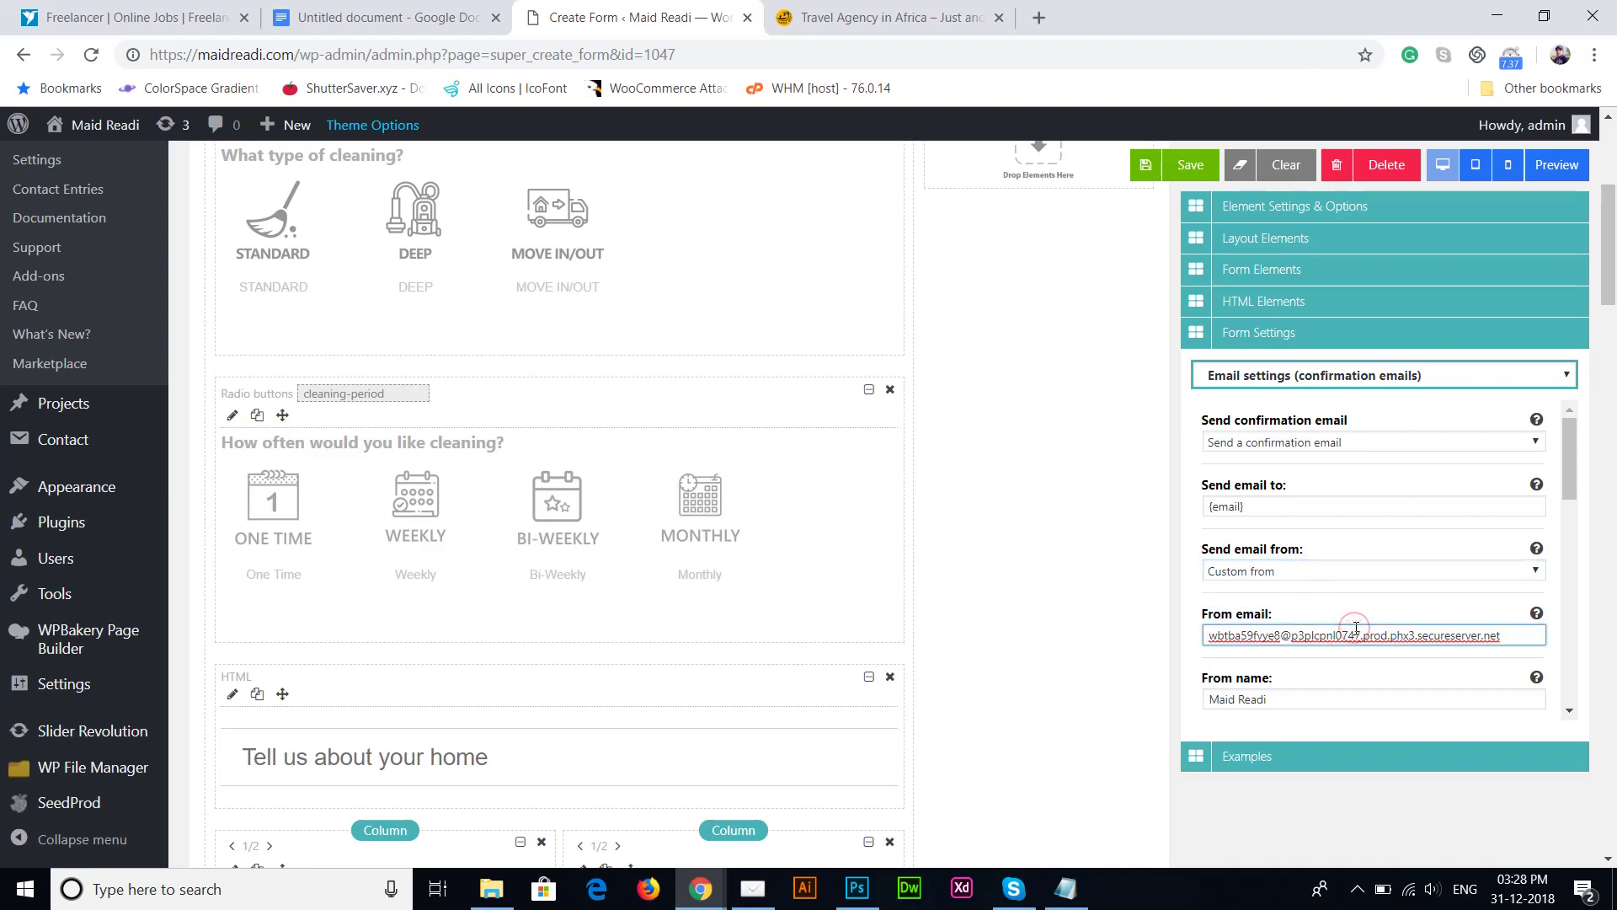
{"action": "left_click_drag", "start_coordinate": [1518, 634], "coordinate": [1173, 682]}
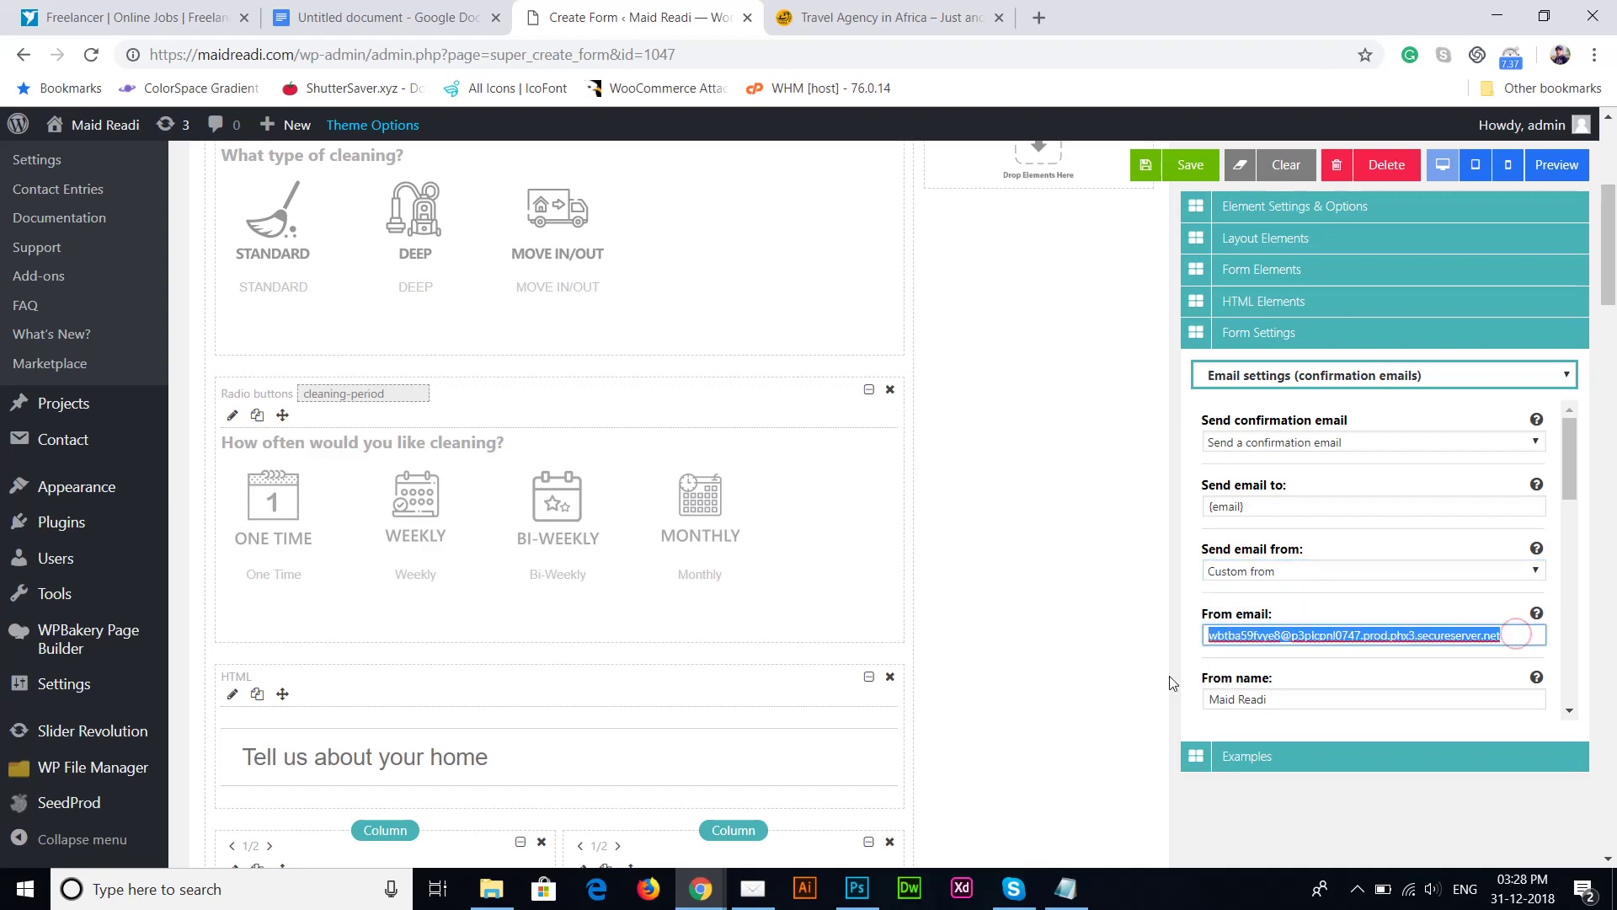
{"action": "left_click", "coordinate": [1391, 597]}
Step: Change the confirmation email's From name from Maid Readi to 'Online Cleaning Booking'
{"action": "scroll", "coordinate": [1390, 596], "scroll_direction": "down", "scroll_amount": 2}
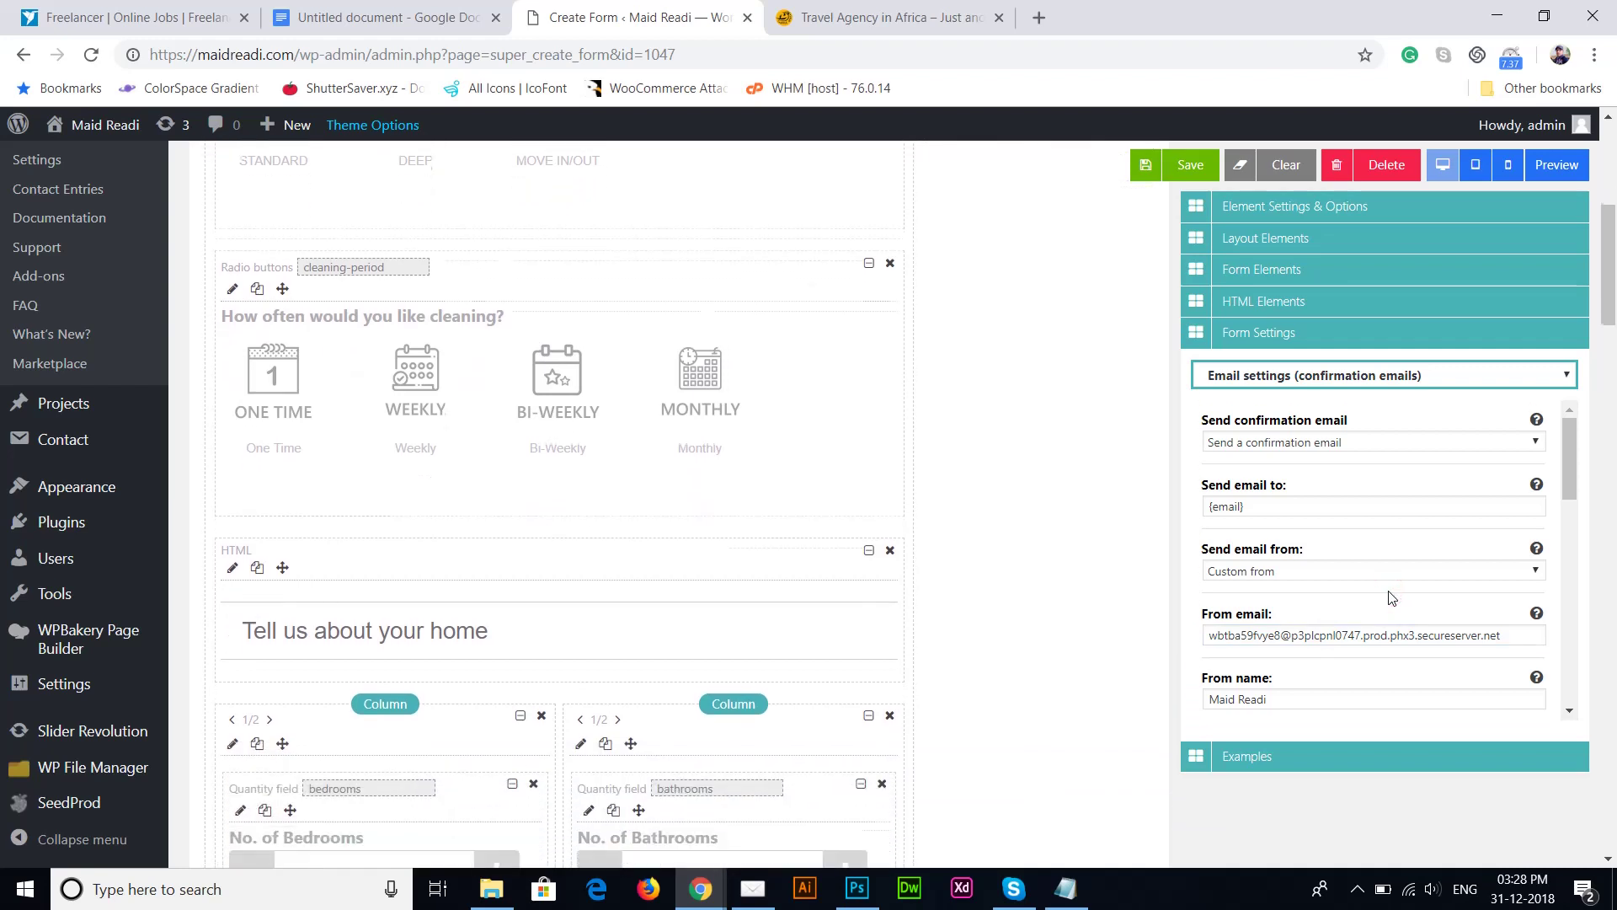
{"action": "left_click", "coordinate": [1350, 705]}
{"action": "left_click_drag", "start_coordinate": [1346, 708], "coordinate": [1262, 718]}
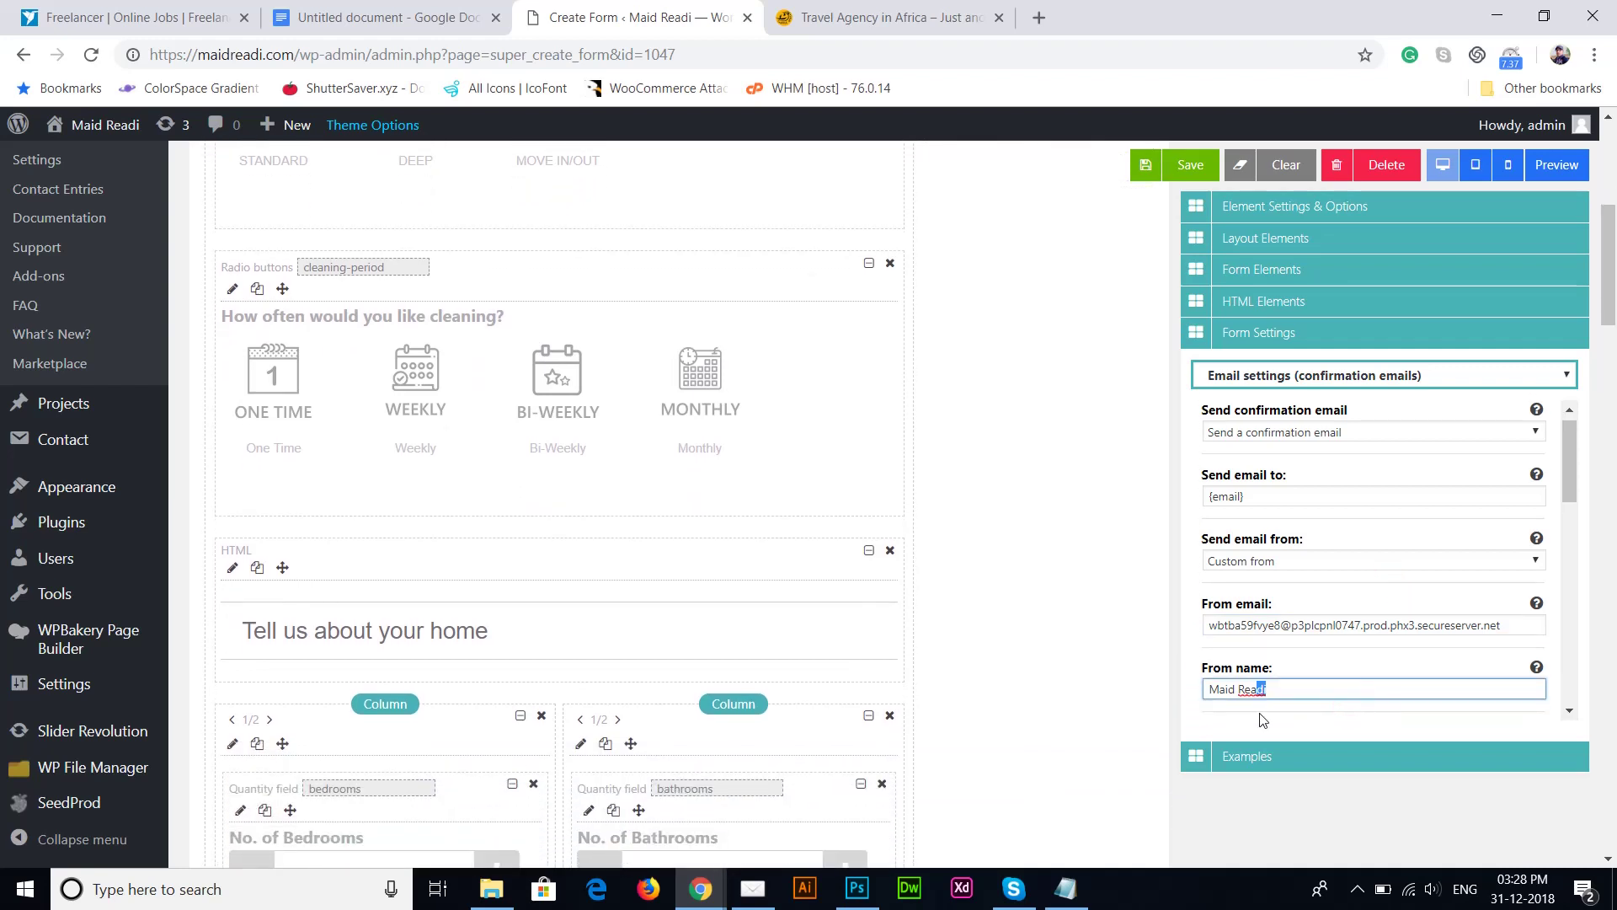
{"action": "key", "text": "ctrl+a"}
{"action": "key", "text": "Caps_Lock"}
{"action": "type", "text": "C"}
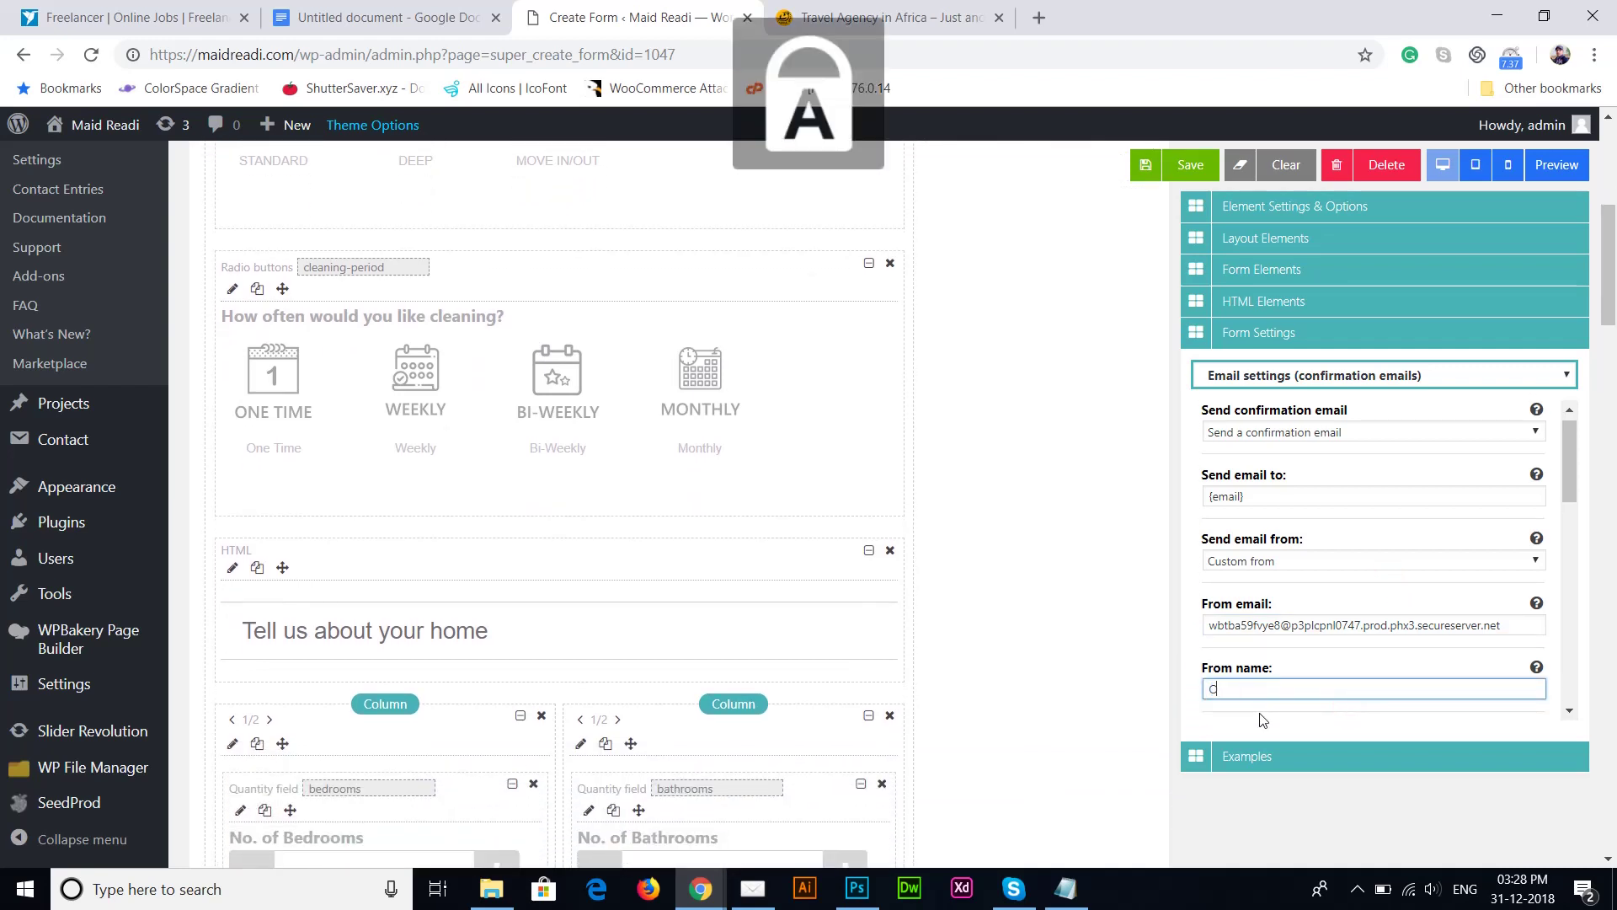
{"action": "key", "text": "Caps_Lock"}
{"action": "key", "text": "BackSpace"}
{"action": "key", "text": "Caps_Lock"}
{"action": "type", "text": "C"}
{"action": "key", "text": "Caps_Lock"}
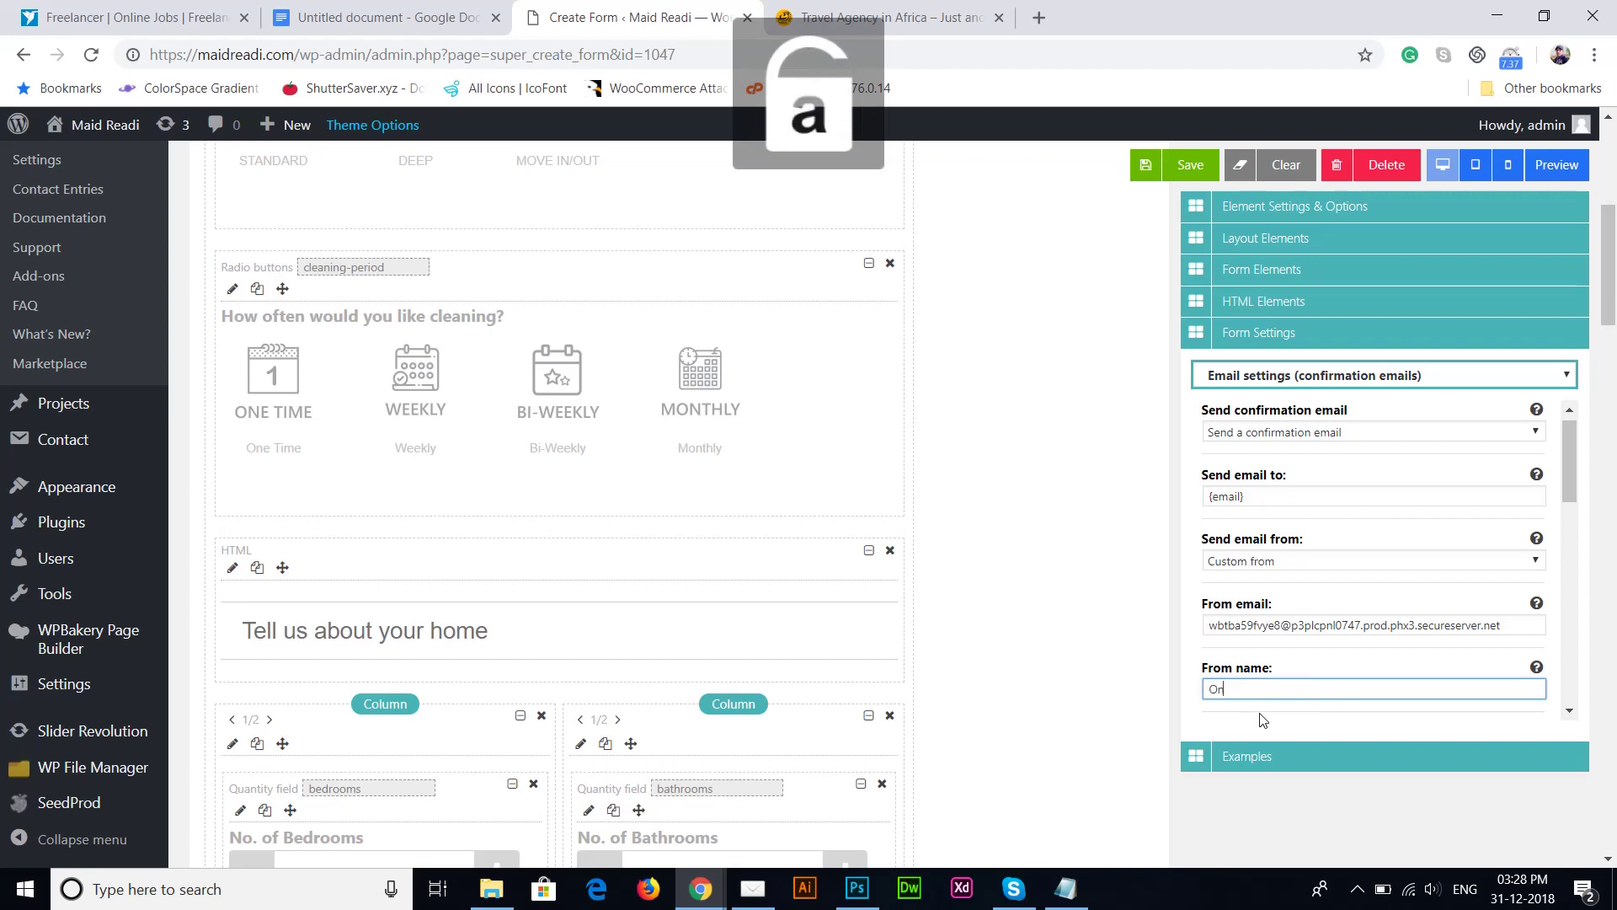
{"action": "type", "text": "nline"}
{"action": "key", "text": "Caps_Lock"}
{"action": "type", "text": "C"}
{"action": "key", "text": "Caps_Lock"}
{"action": "type", "text": "leaning"}
{"action": "key", "text": "Caps_Lock"}
{"action": "type", "text": "B"}
{"action": "key", "text": "Caps_Lock"}
{"action": "type", "text": "ooking"}
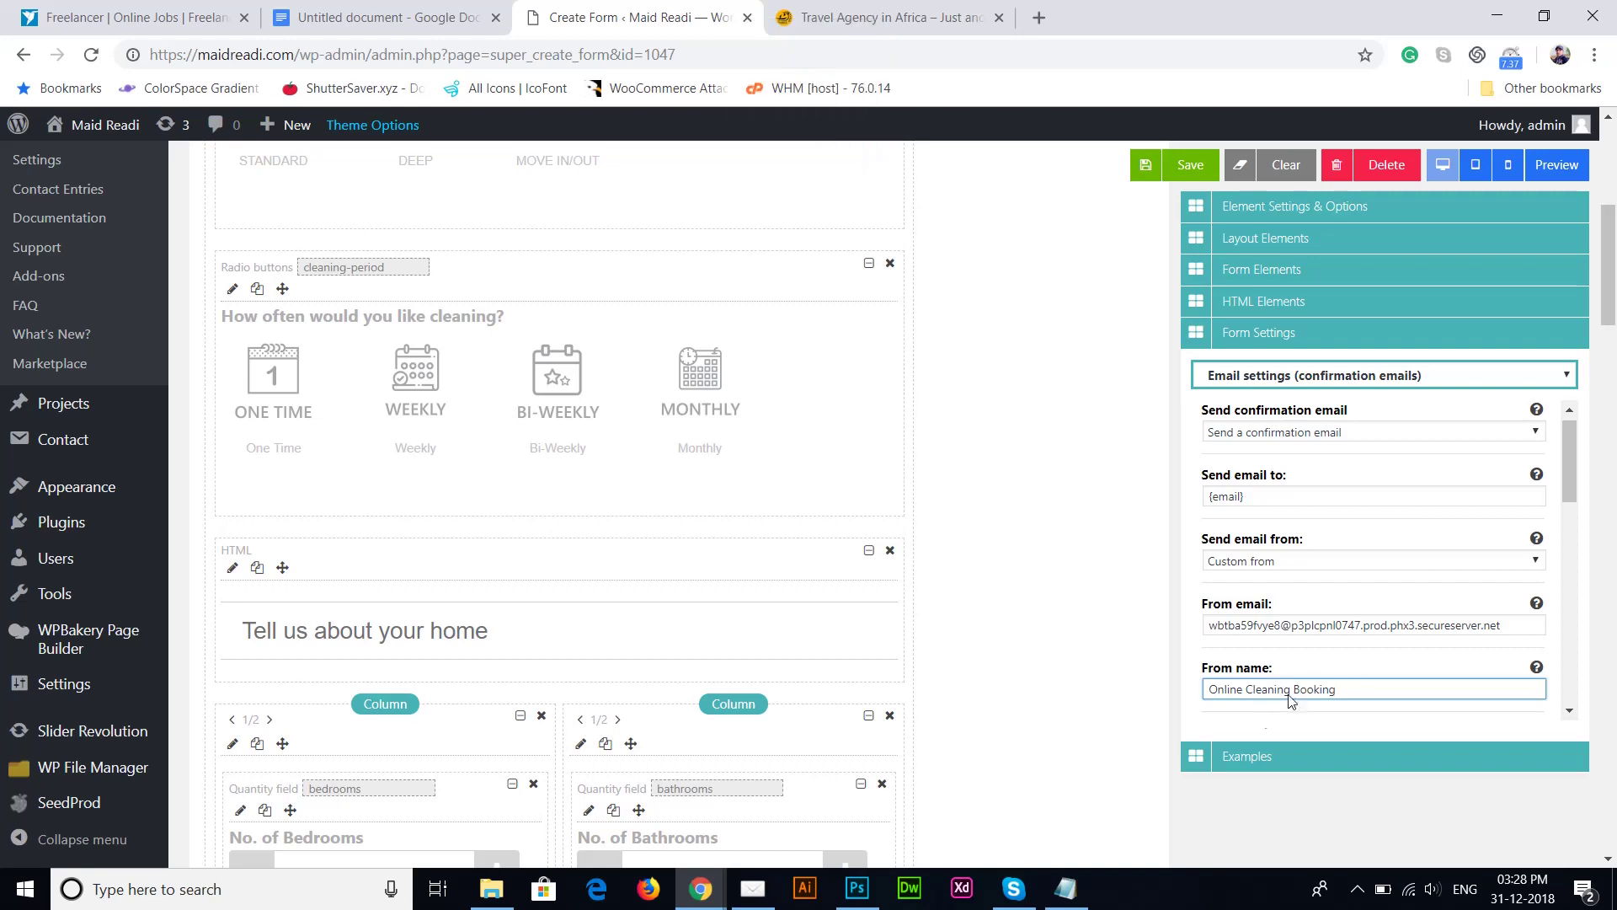
Step: Change the confirmation email Subject to 'Online Cleaning Booking'
{"action": "left_click_drag", "start_coordinate": [1573, 461], "coordinate": [1560, 556]}
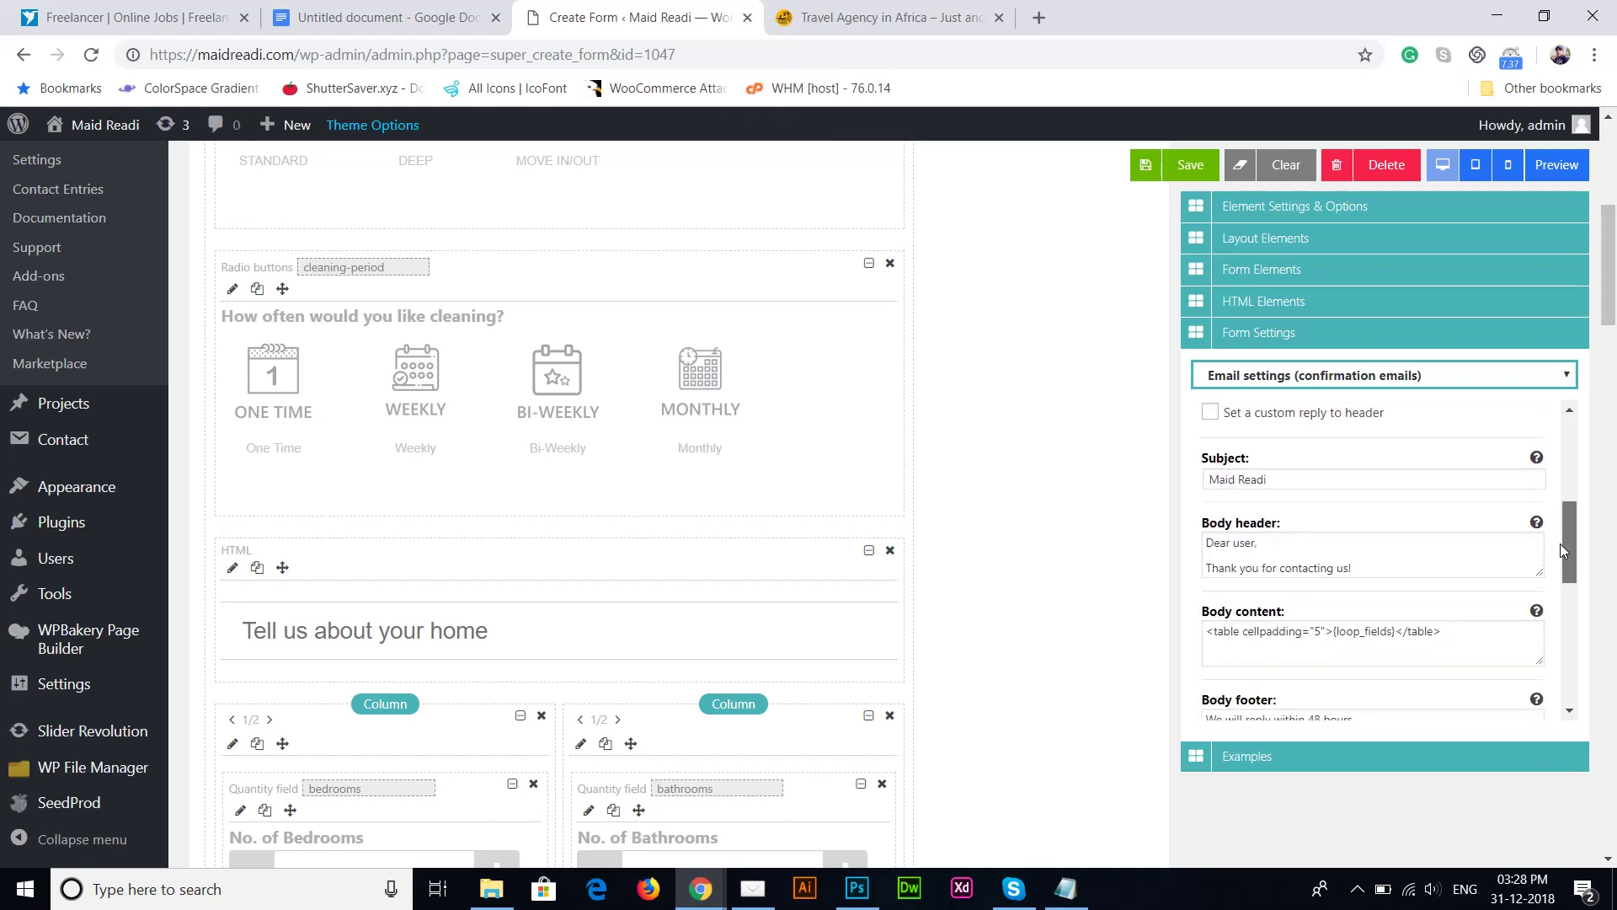
{"action": "left_click", "coordinate": [1350, 546]}
{"action": "key", "text": "ctrl+a"}
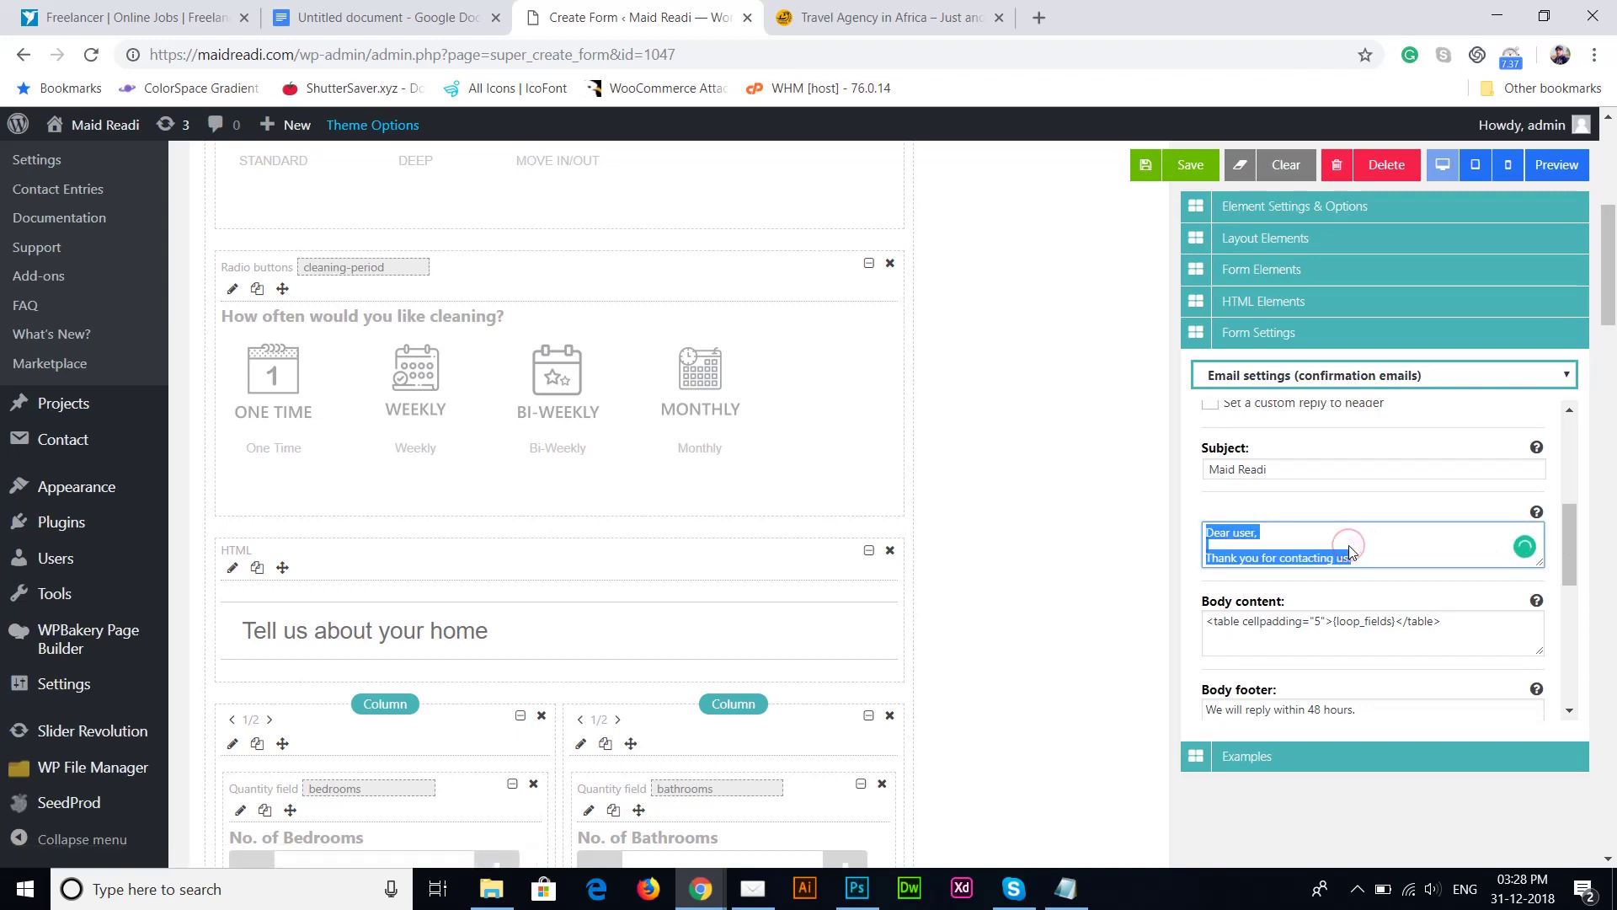
{"action": "key", "text": "Right"}
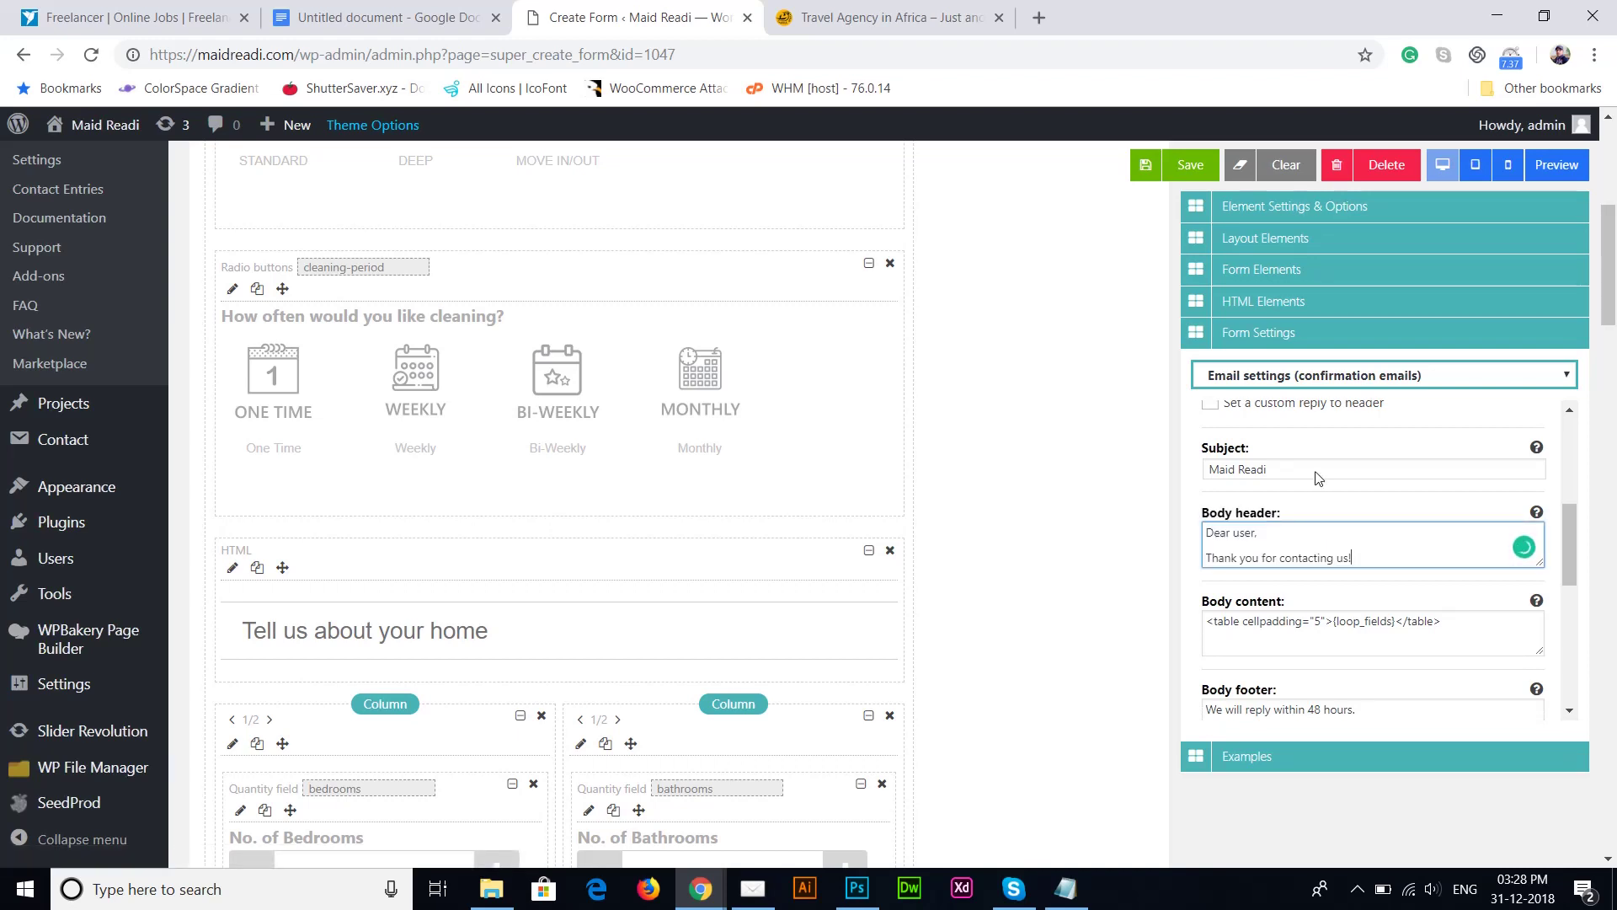
{"action": "left_click", "coordinate": [1316, 470]}
{"action": "key", "text": "ctrl+a"}
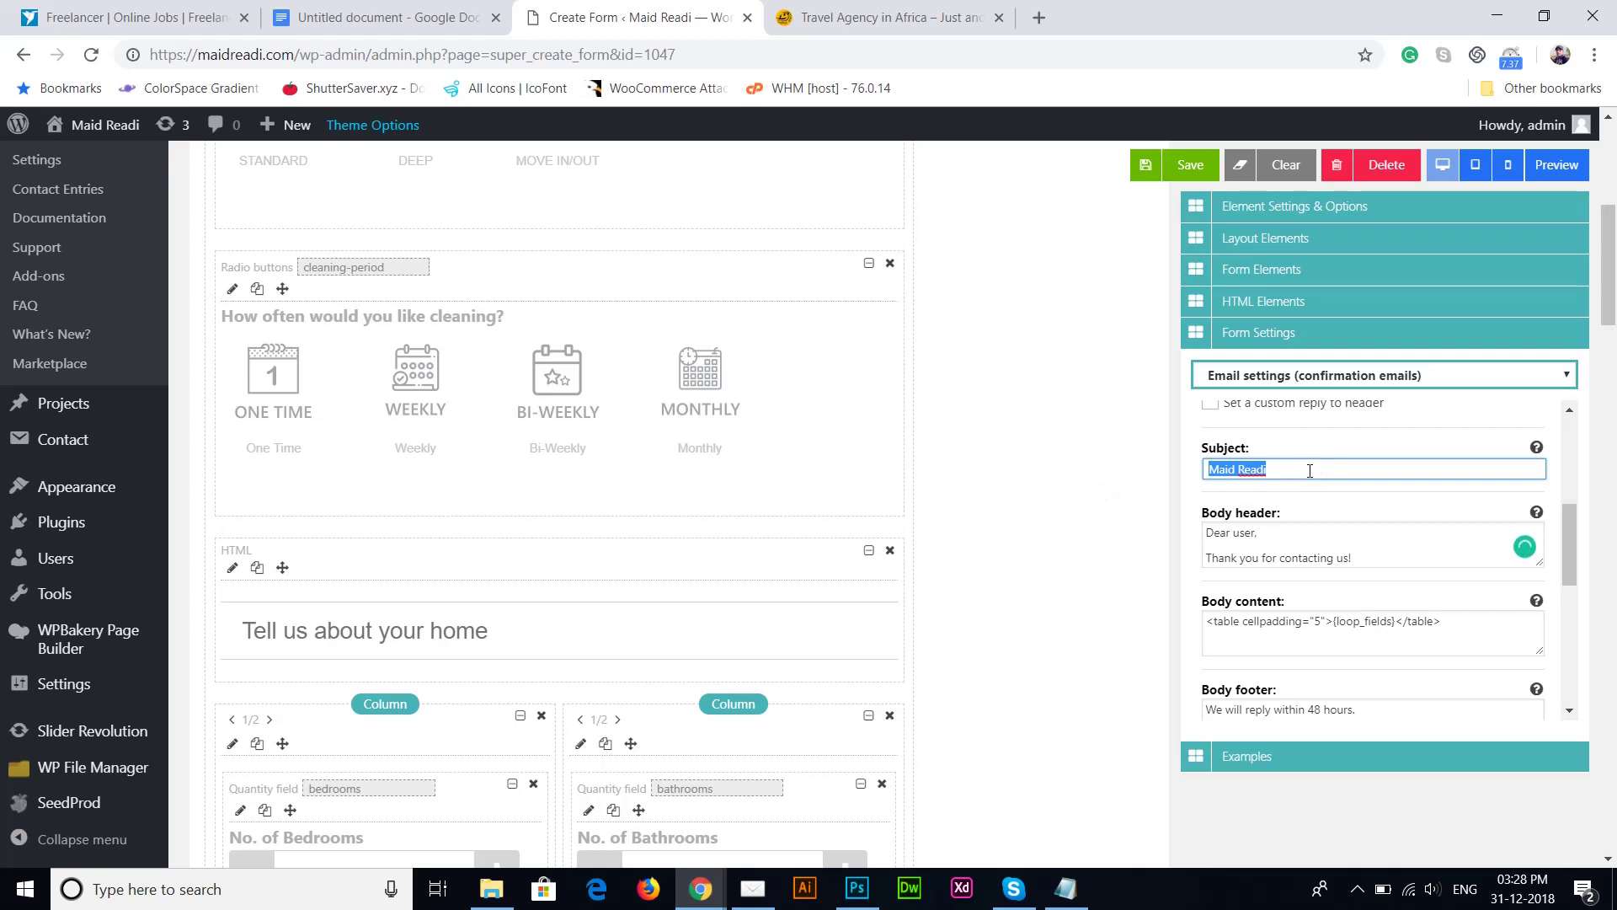
{"action": "key", "text": "Caps_Lock"}
{"action": "type", "text": "O"}
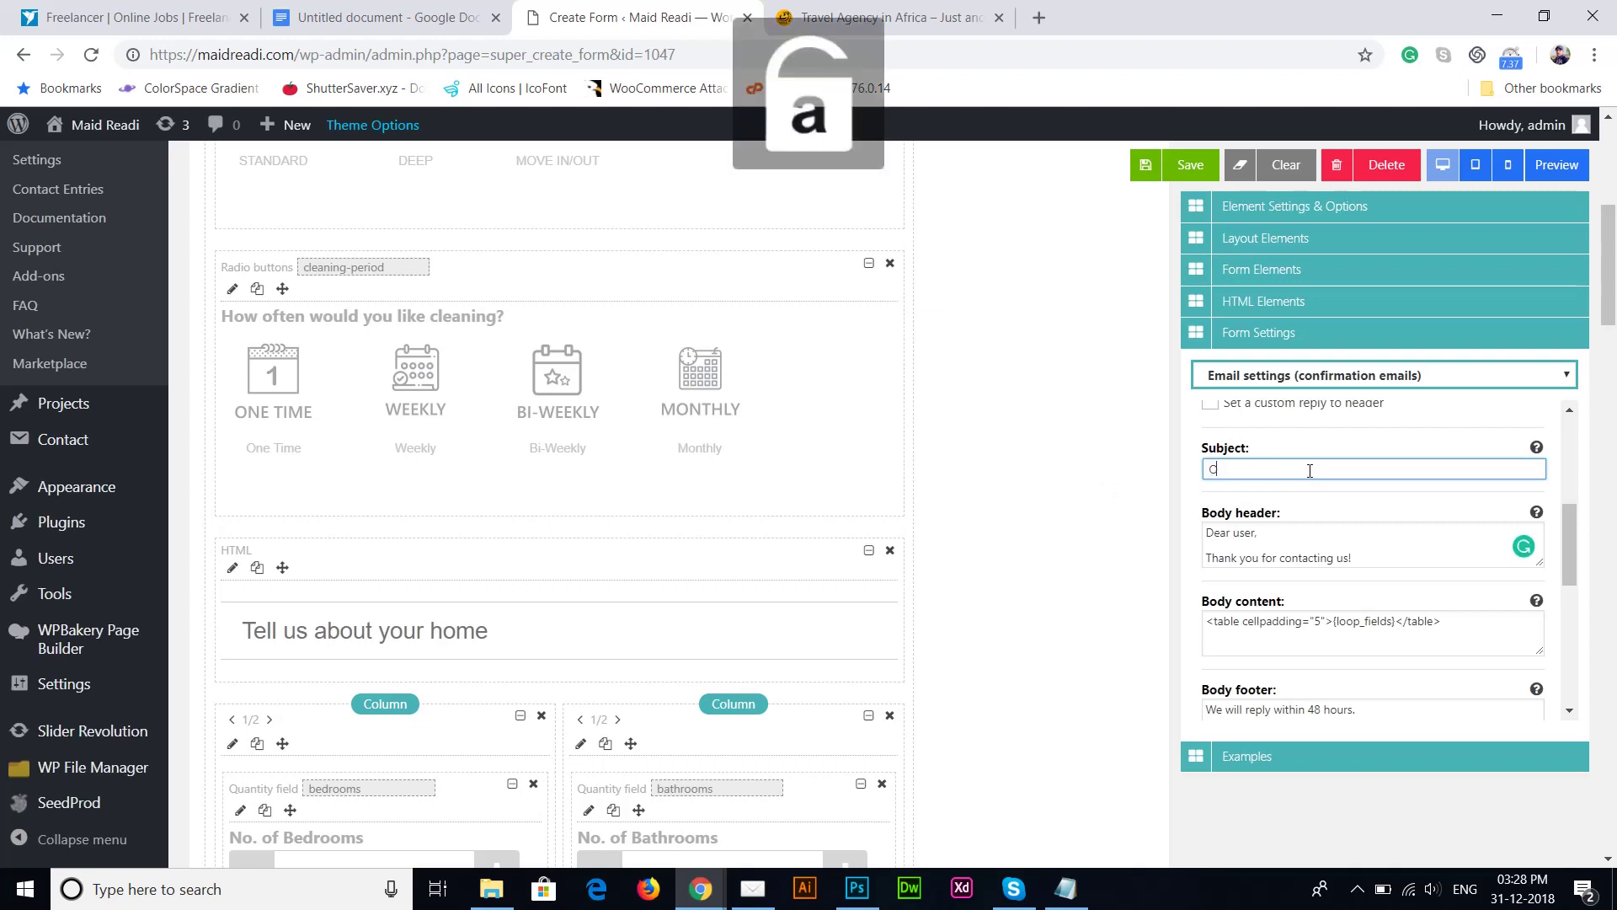
{"action": "type", "text": "nline Booking"}
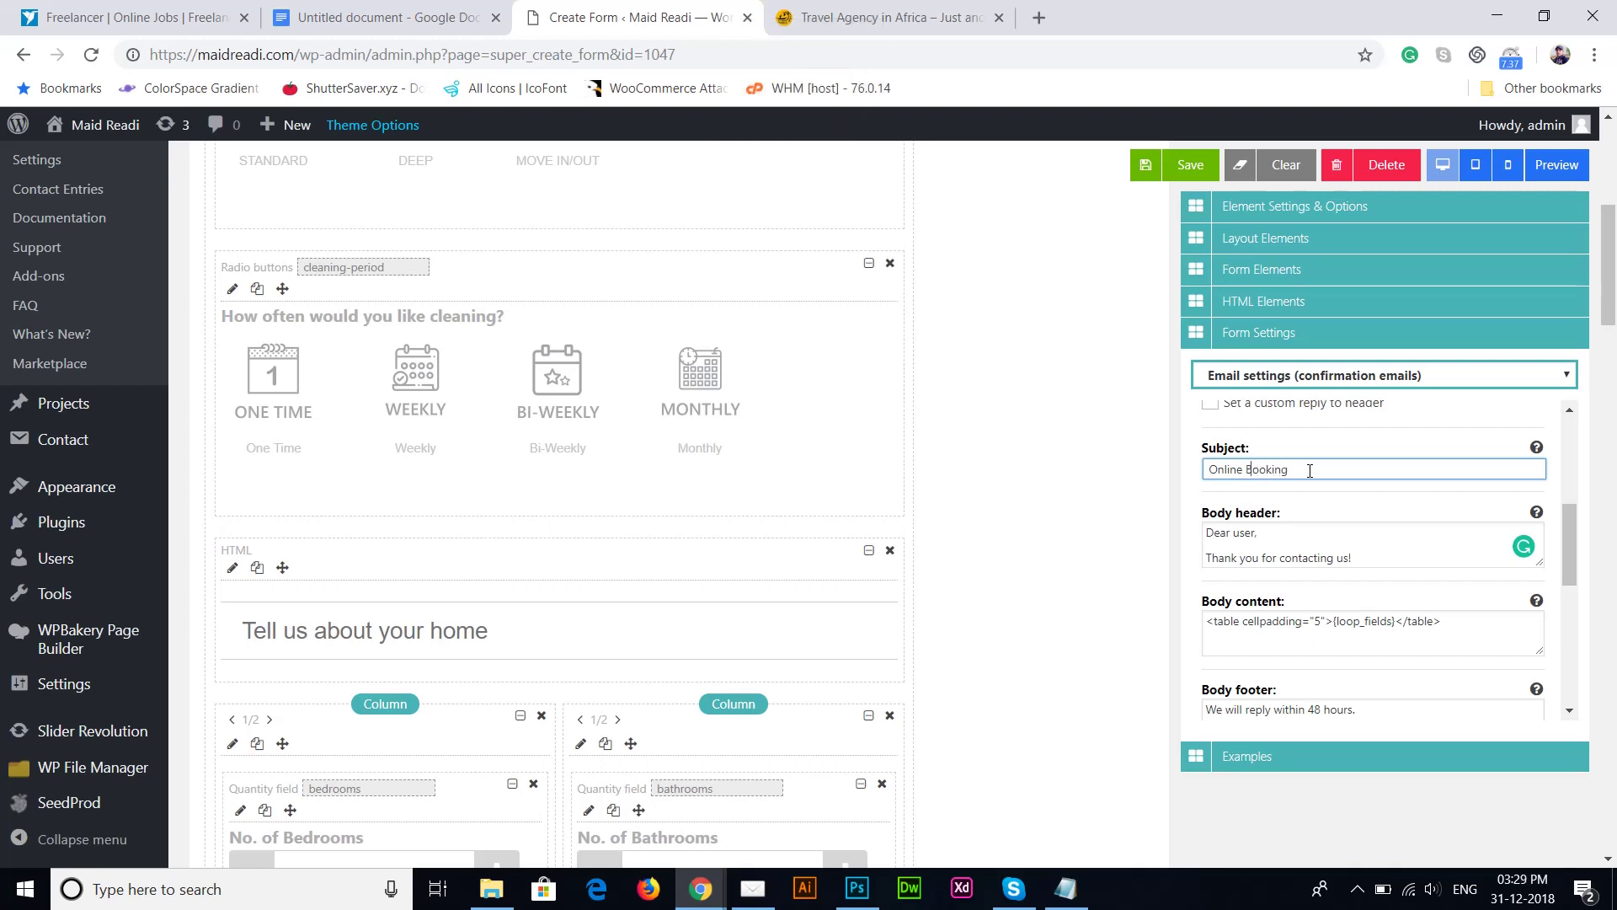
{"action": "key", "text": "Caps_Lock"}
{"action": "key", "text": "Right"}
{"action": "key", "text": "Right"}
{"action": "key", "text": "Right"}
{"action": "key", "text": "Right"}
{"action": "key", "text": "Caps_Lock"}
{"action": "key", "text": "Caps_Lock"}
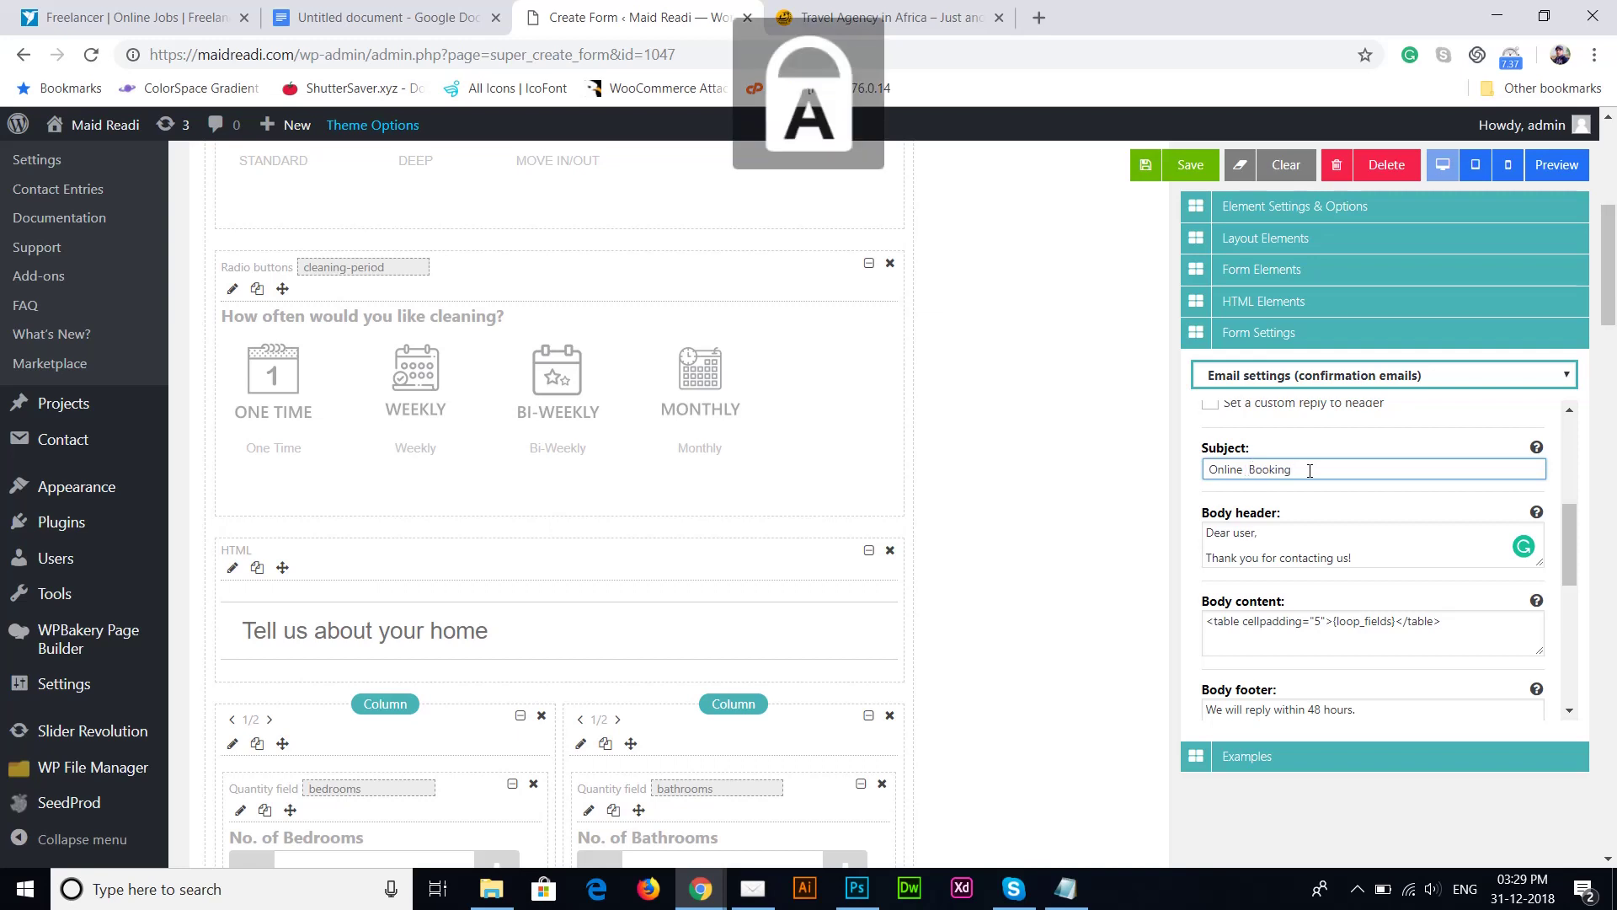
{"action": "type", "text": "C"}
{"action": "key", "text": "Caps_Lock"}
{"action": "type", "text": "leaning"}
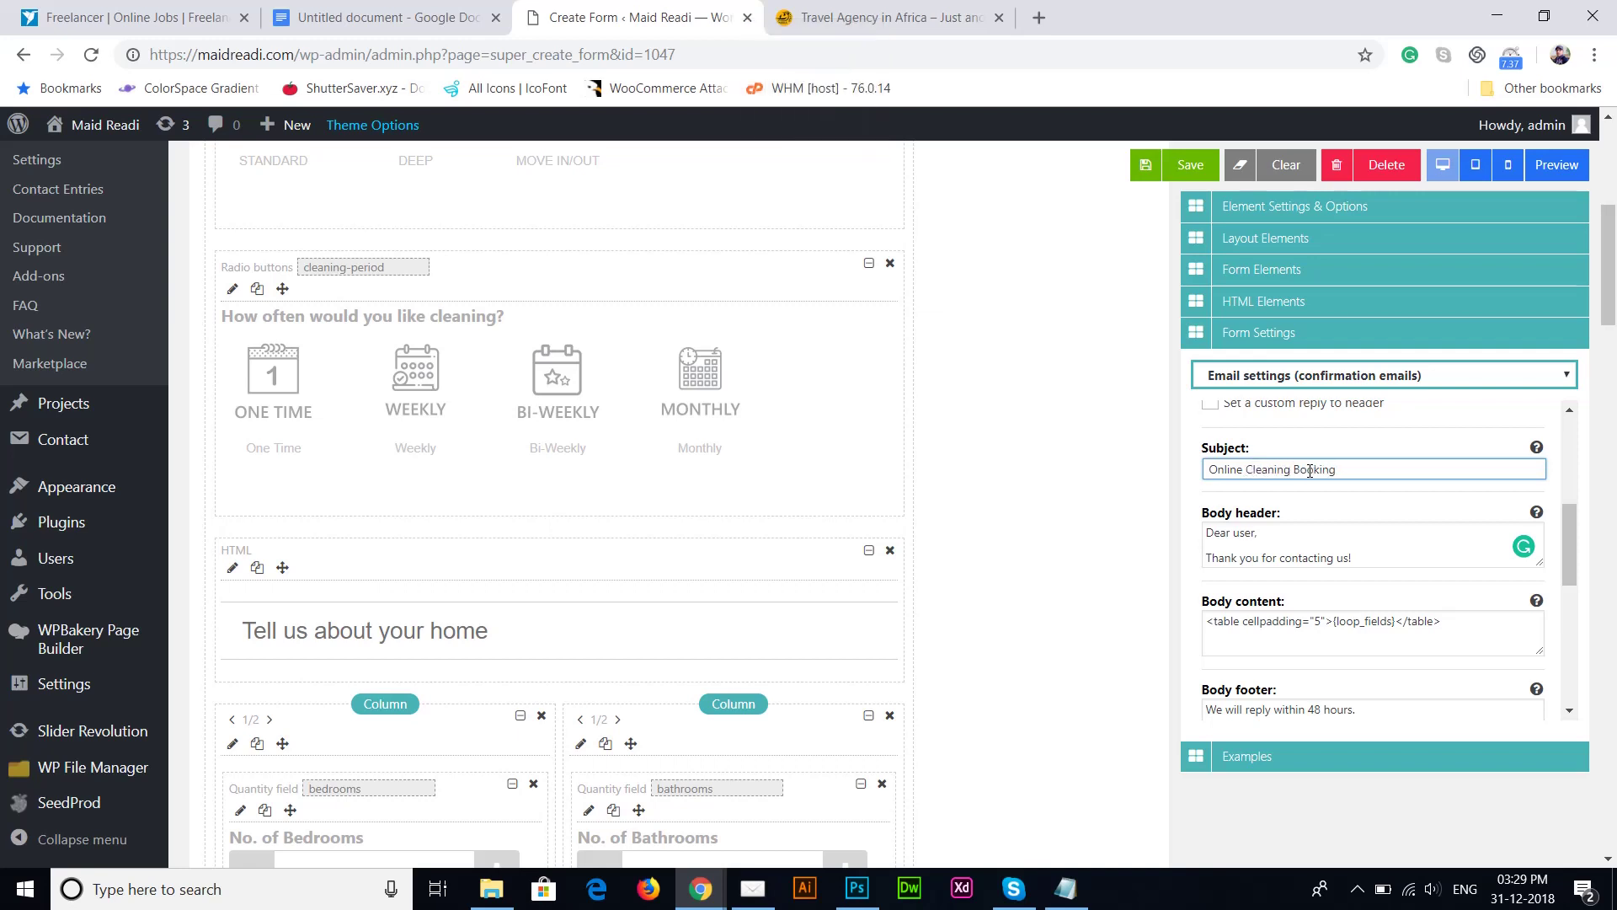
{"action": "left_click", "coordinate": [1353, 499]}
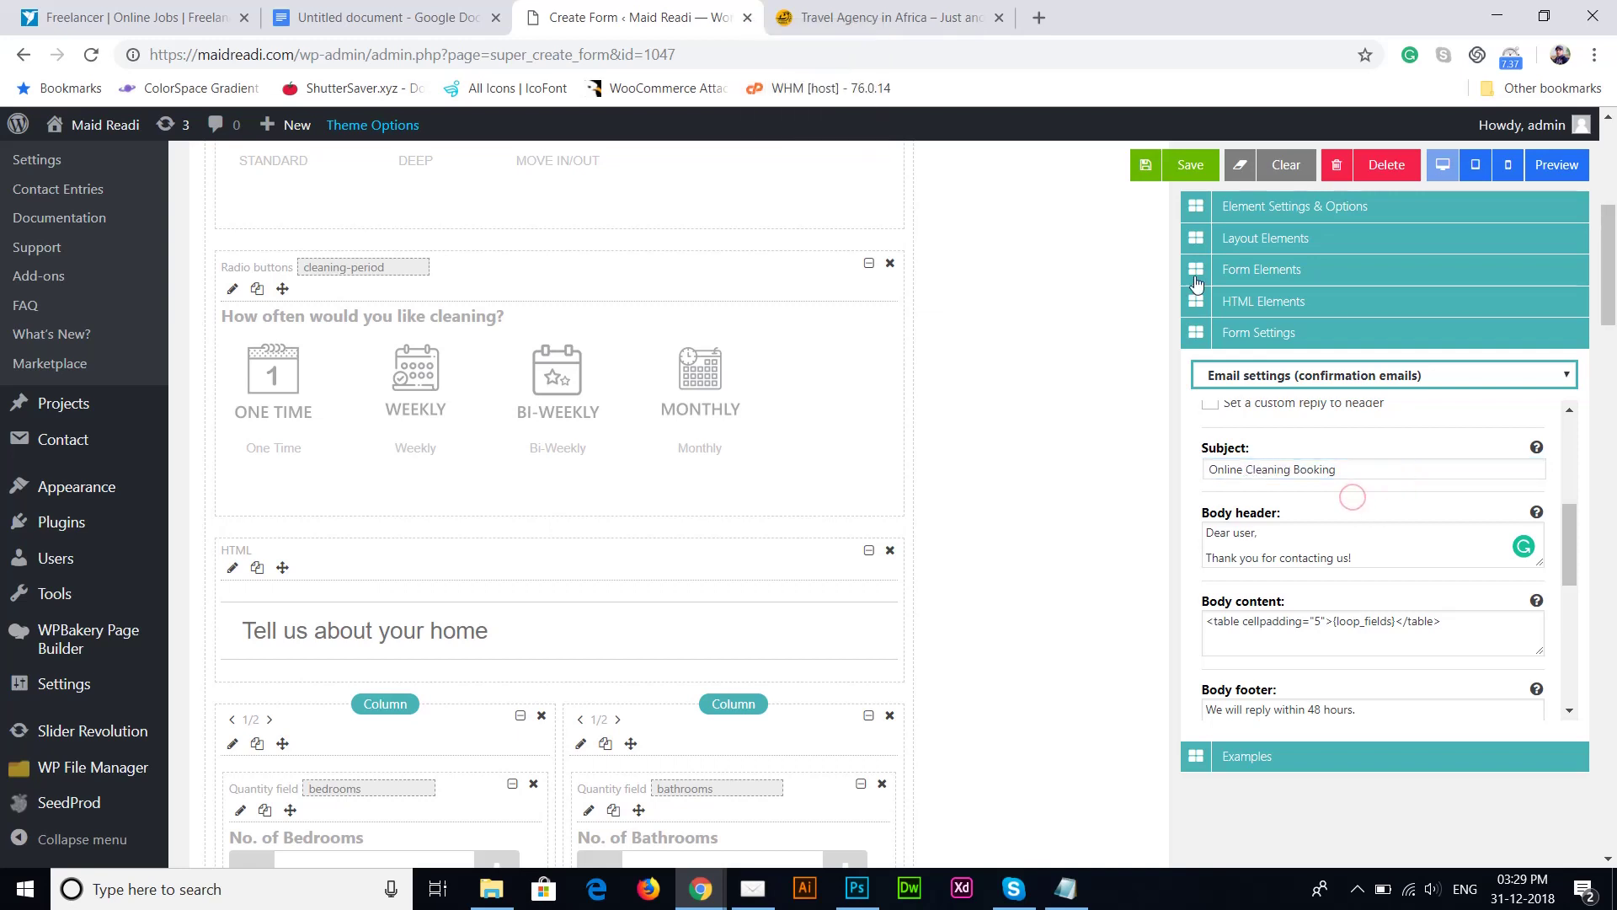
Step: Save the Booking Form with the 'Online Cleaning Booking' confirmation email settings
{"action": "left_click", "coordinate": [1195, 179]}
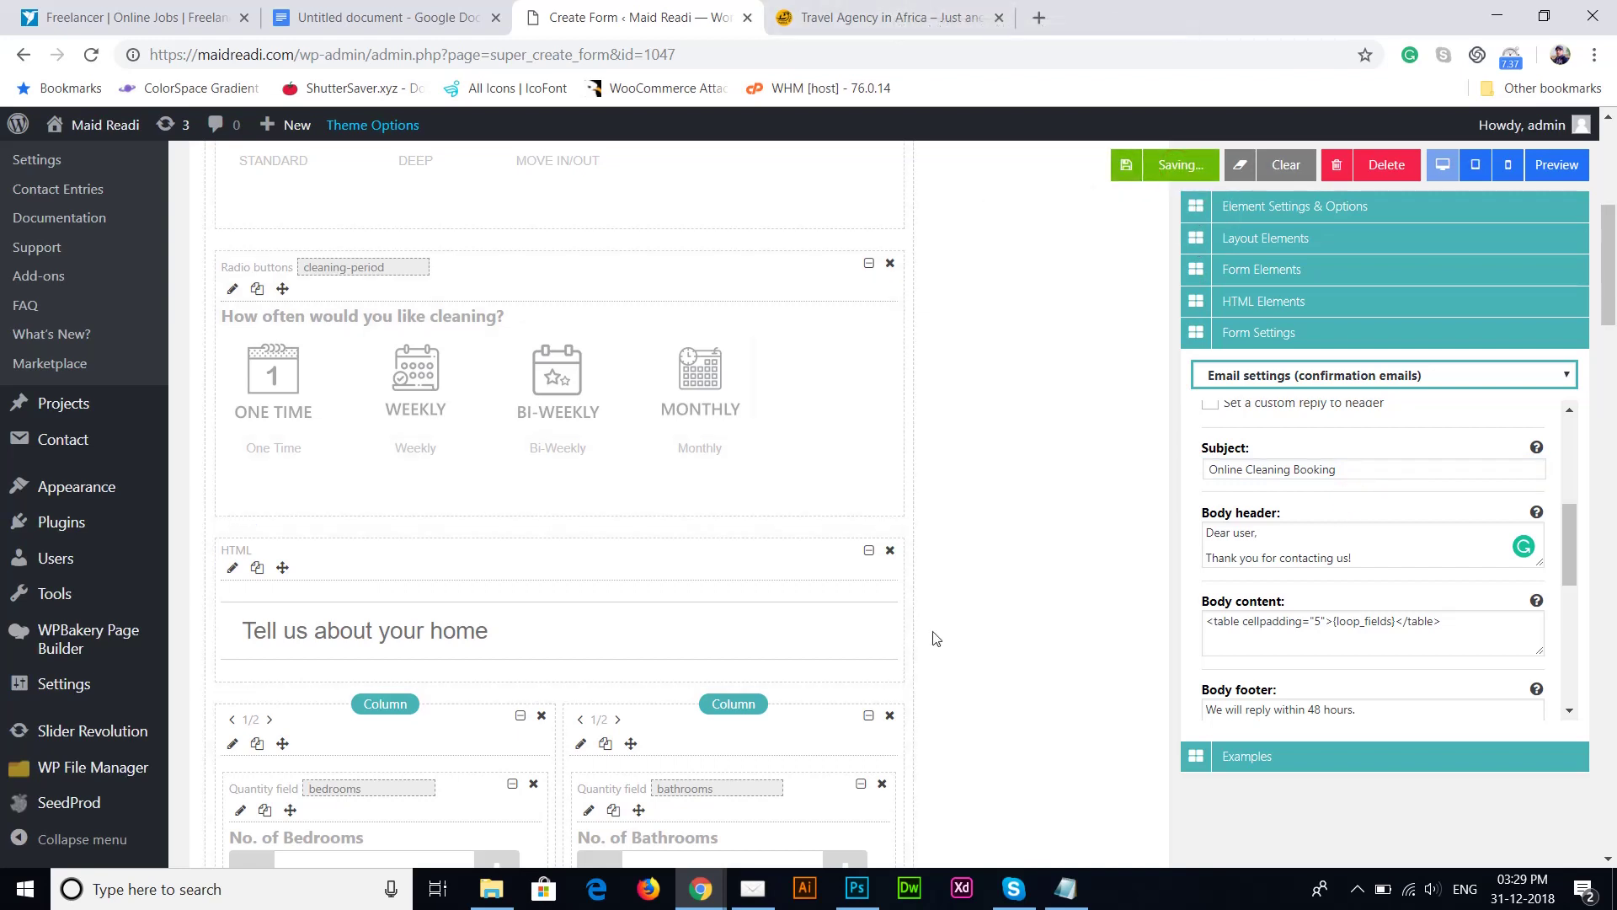
{"action": "left_click", "coordinate": [1359, 900]}
{"action": "left_click", "coordinate": [1431, 811]}
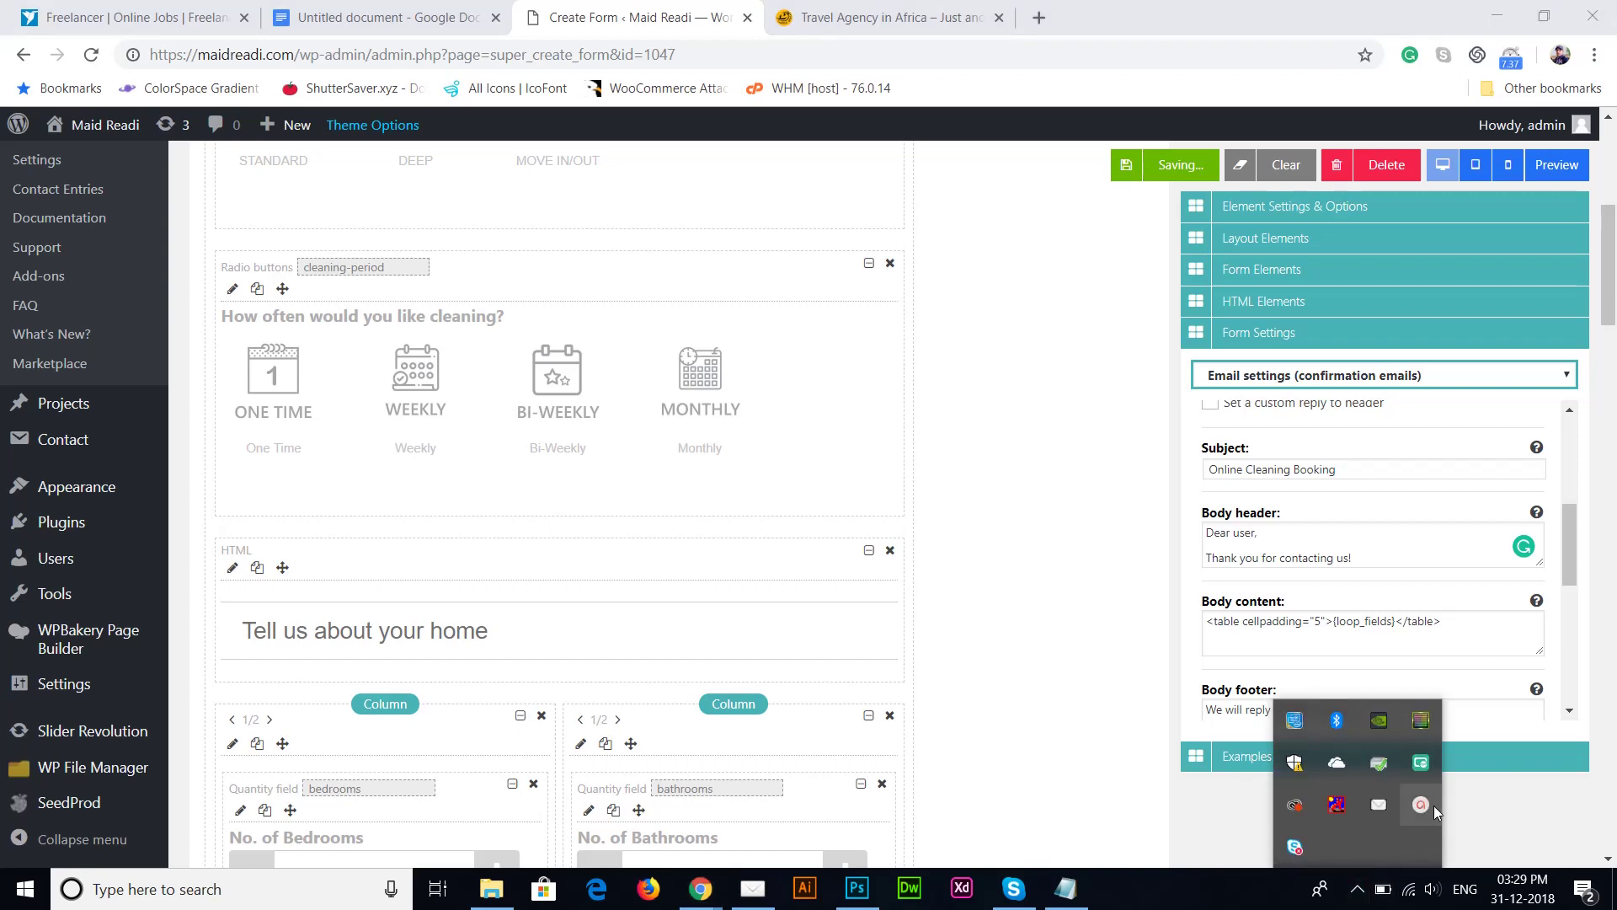